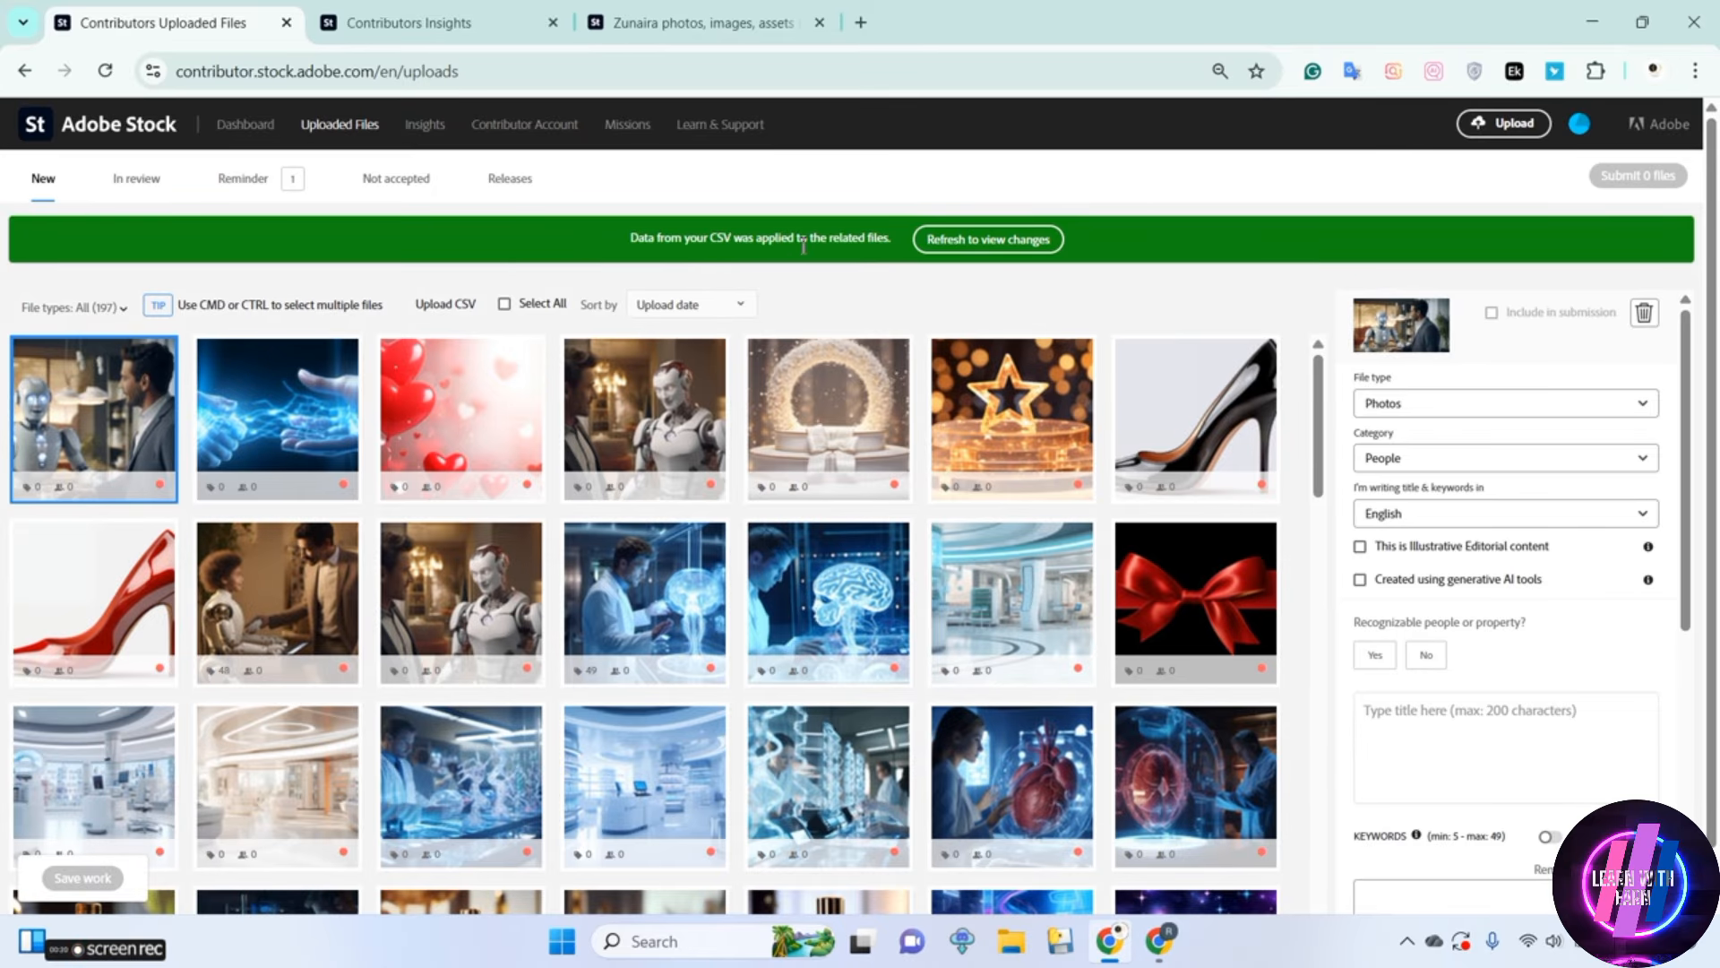
# Refresh the uploads to load the CSV data, and mark the black high heel image as AI-generated with fictional people and property
pyautogui.click(951, 243)
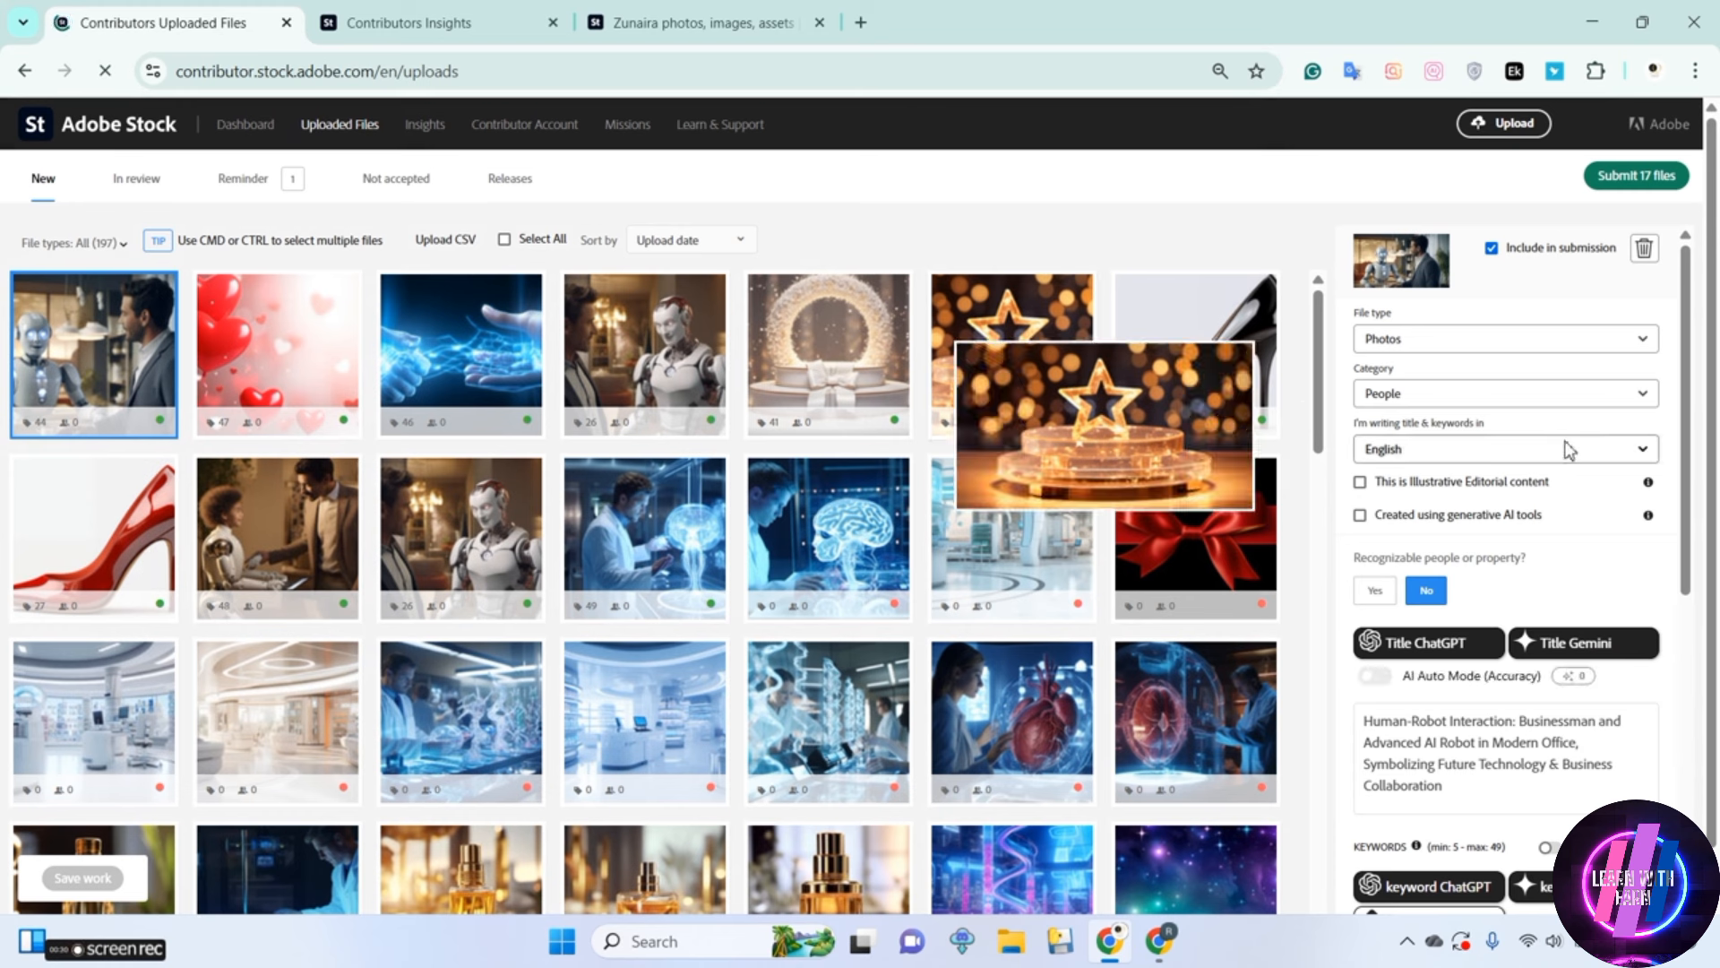
pyautogui.click(1248, 333)
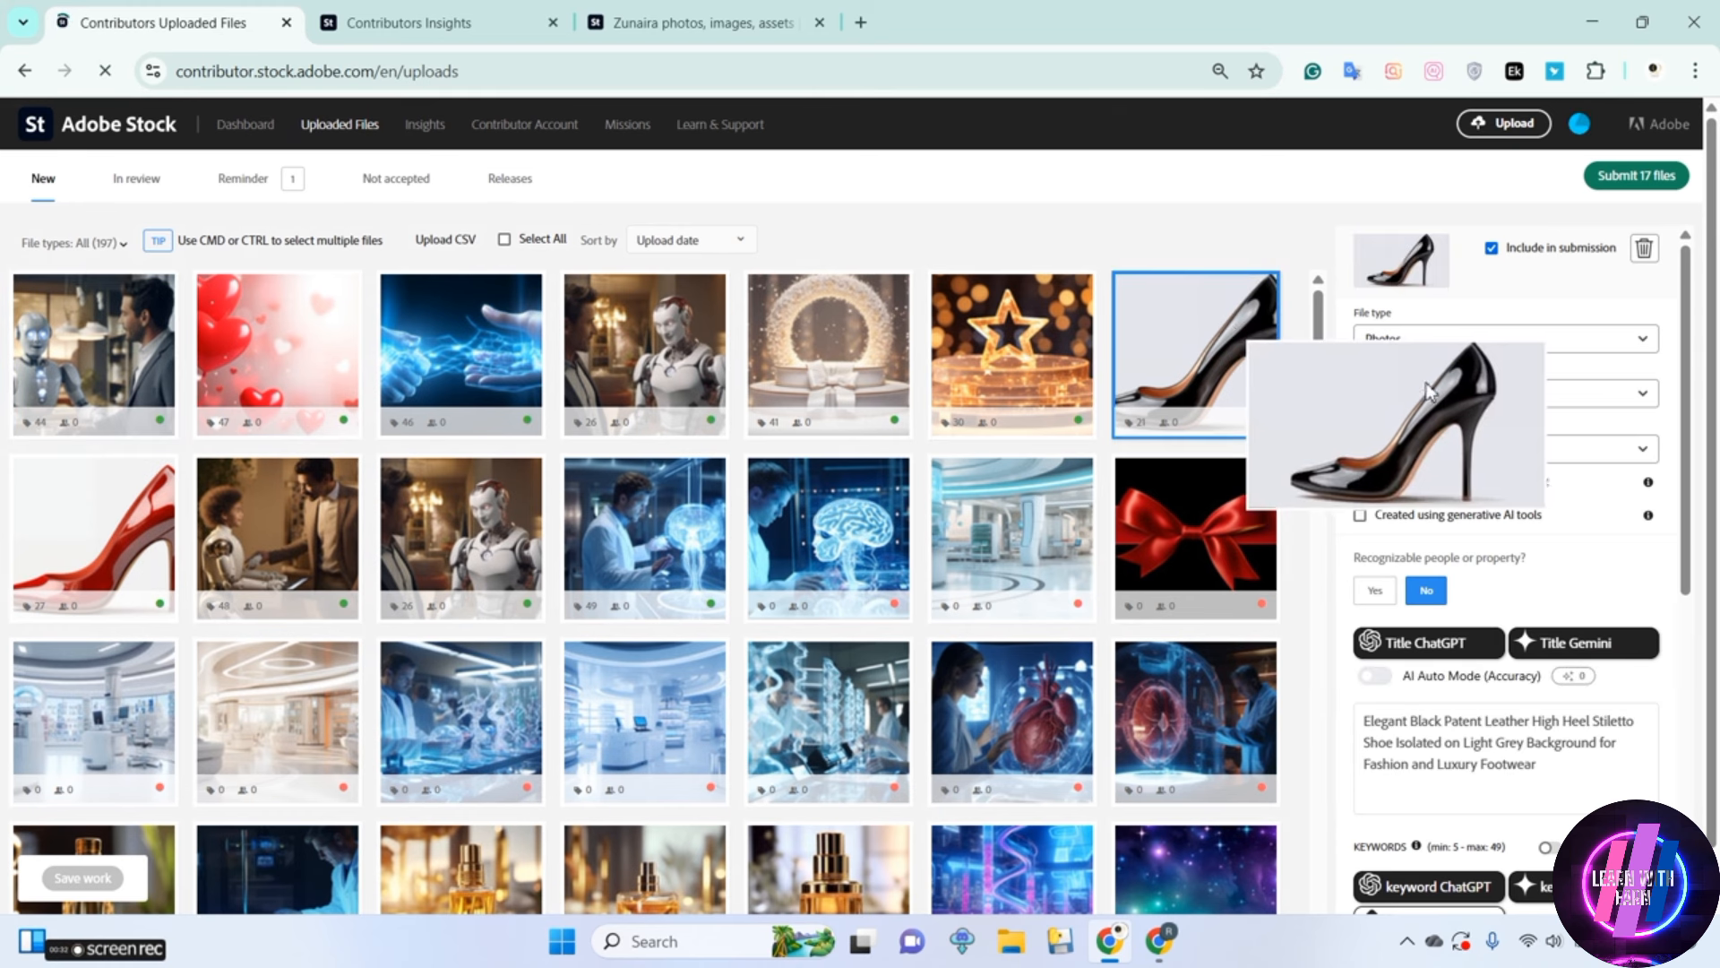
pyautogui.click(1360, 516)
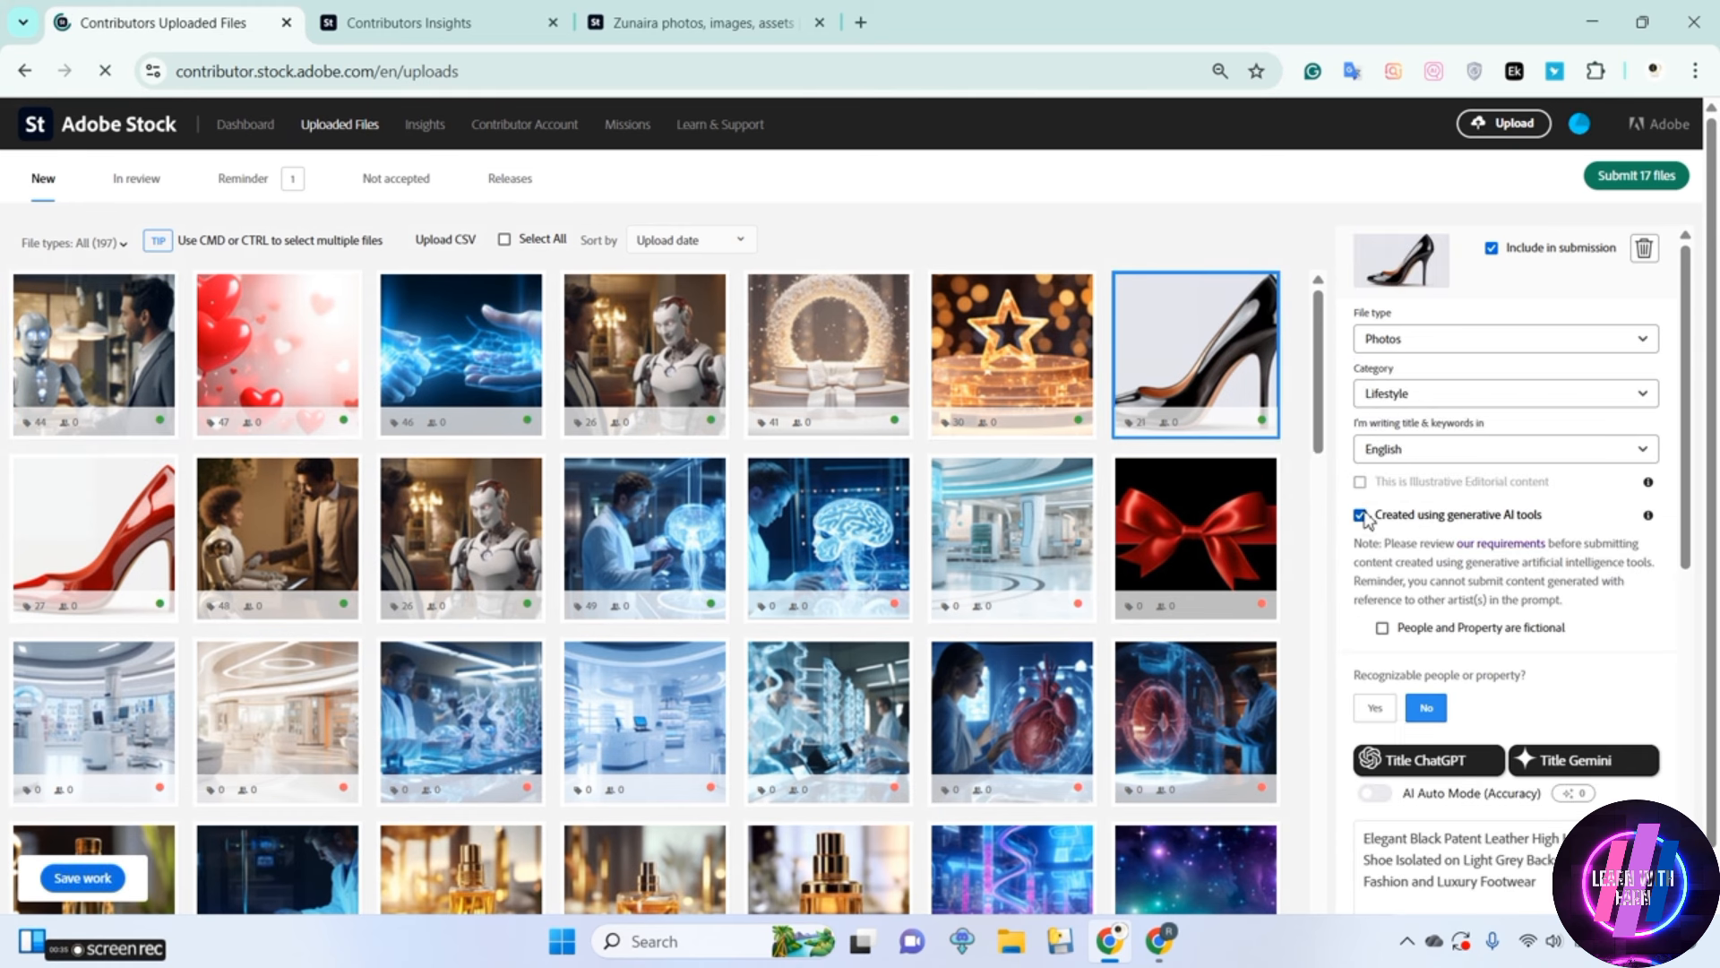
pyautogui.click(1383, 628)
pyautogui.scroll(-5, 1692, 485)
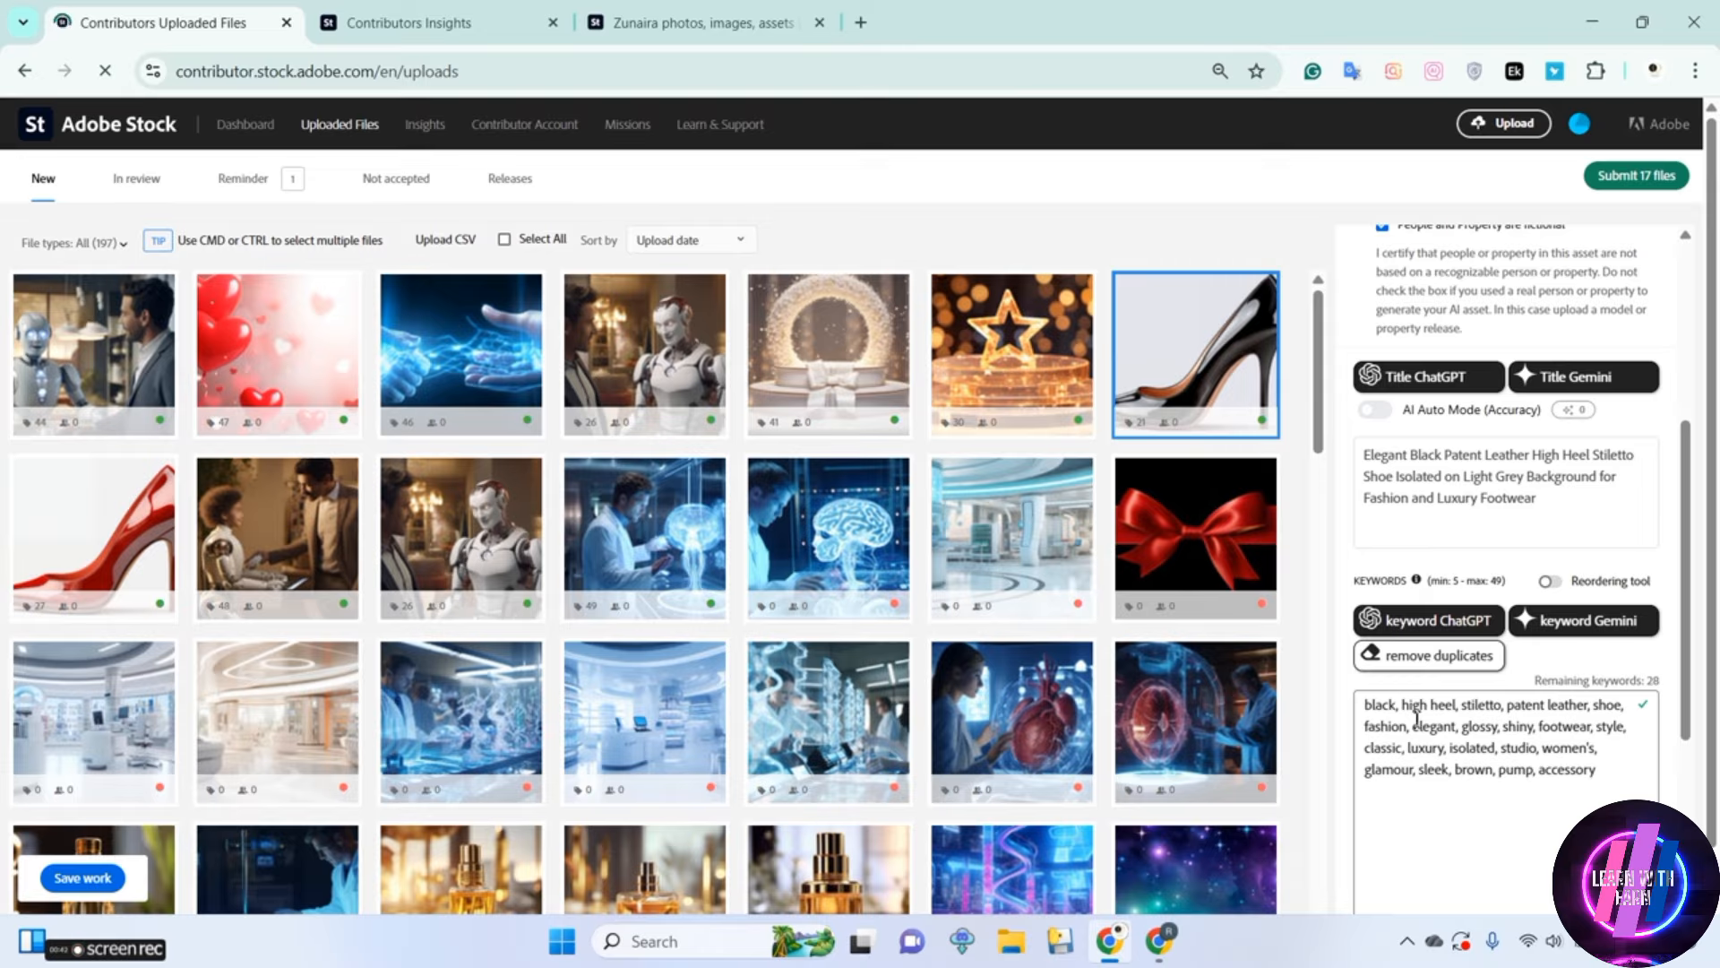
# Review the titles and keywords of the golden star, display stand, robot, energy hands, heart balloons and businessman-with-robot images
pyautogui.click(1031, 362)
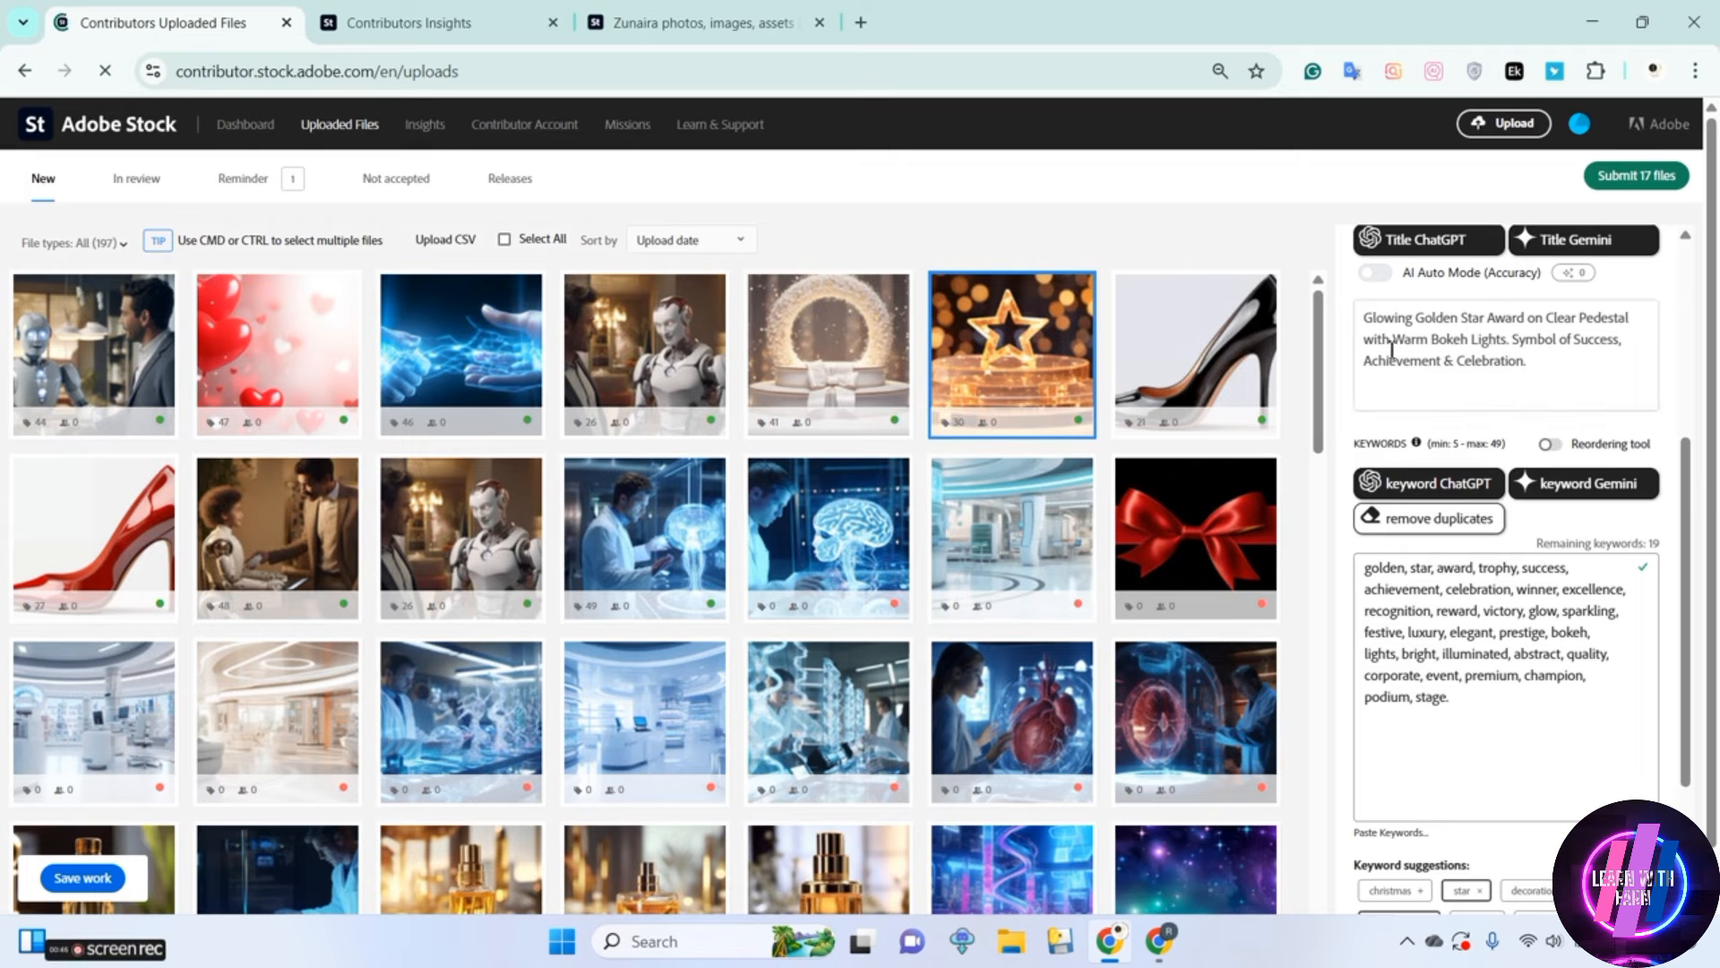
pyautogui.click(829, 354)
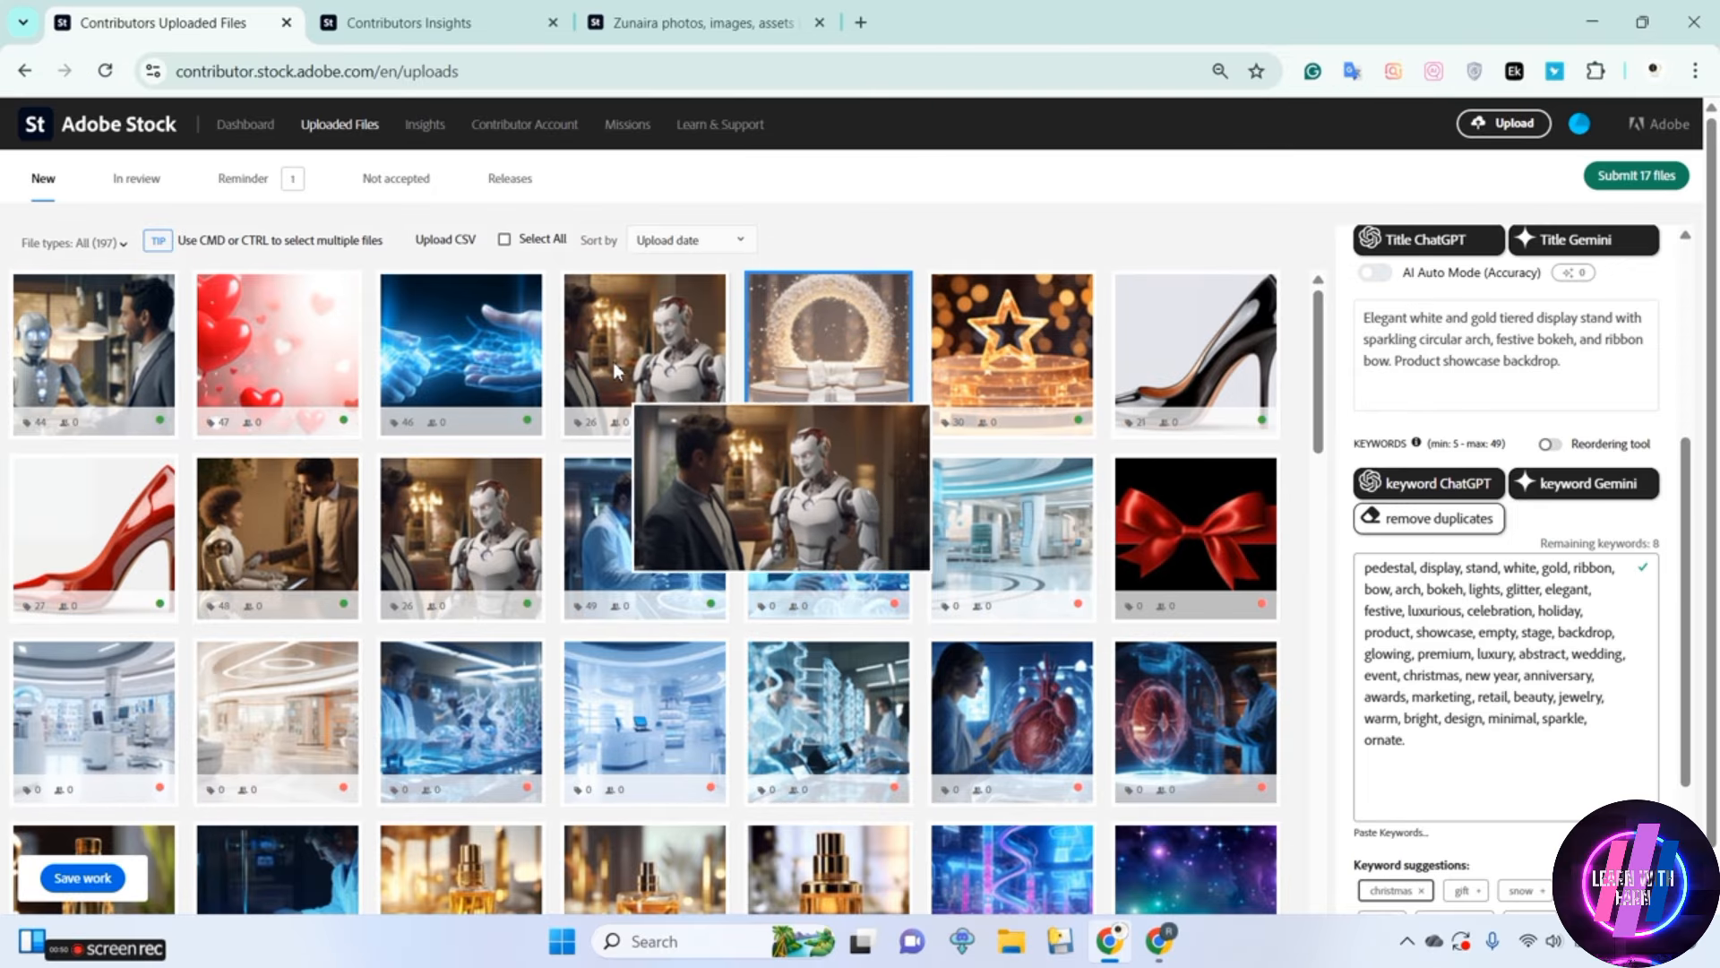
pyautogui.click(627, 363)
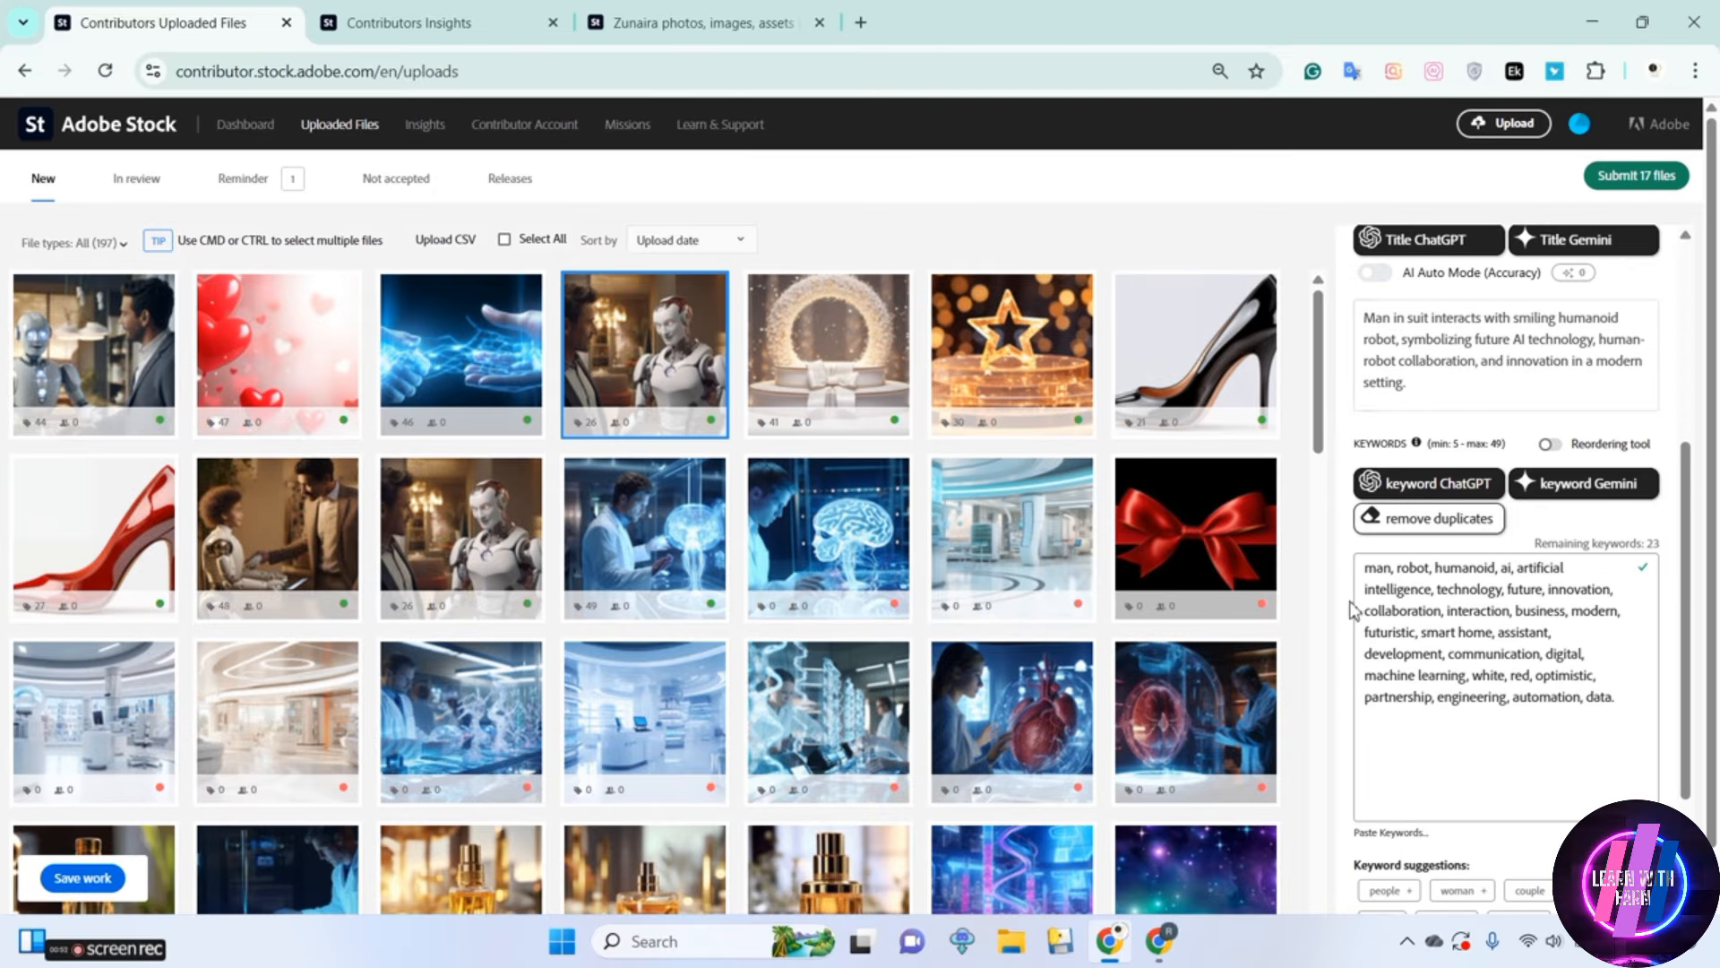
pyautogui.click(432, 363)
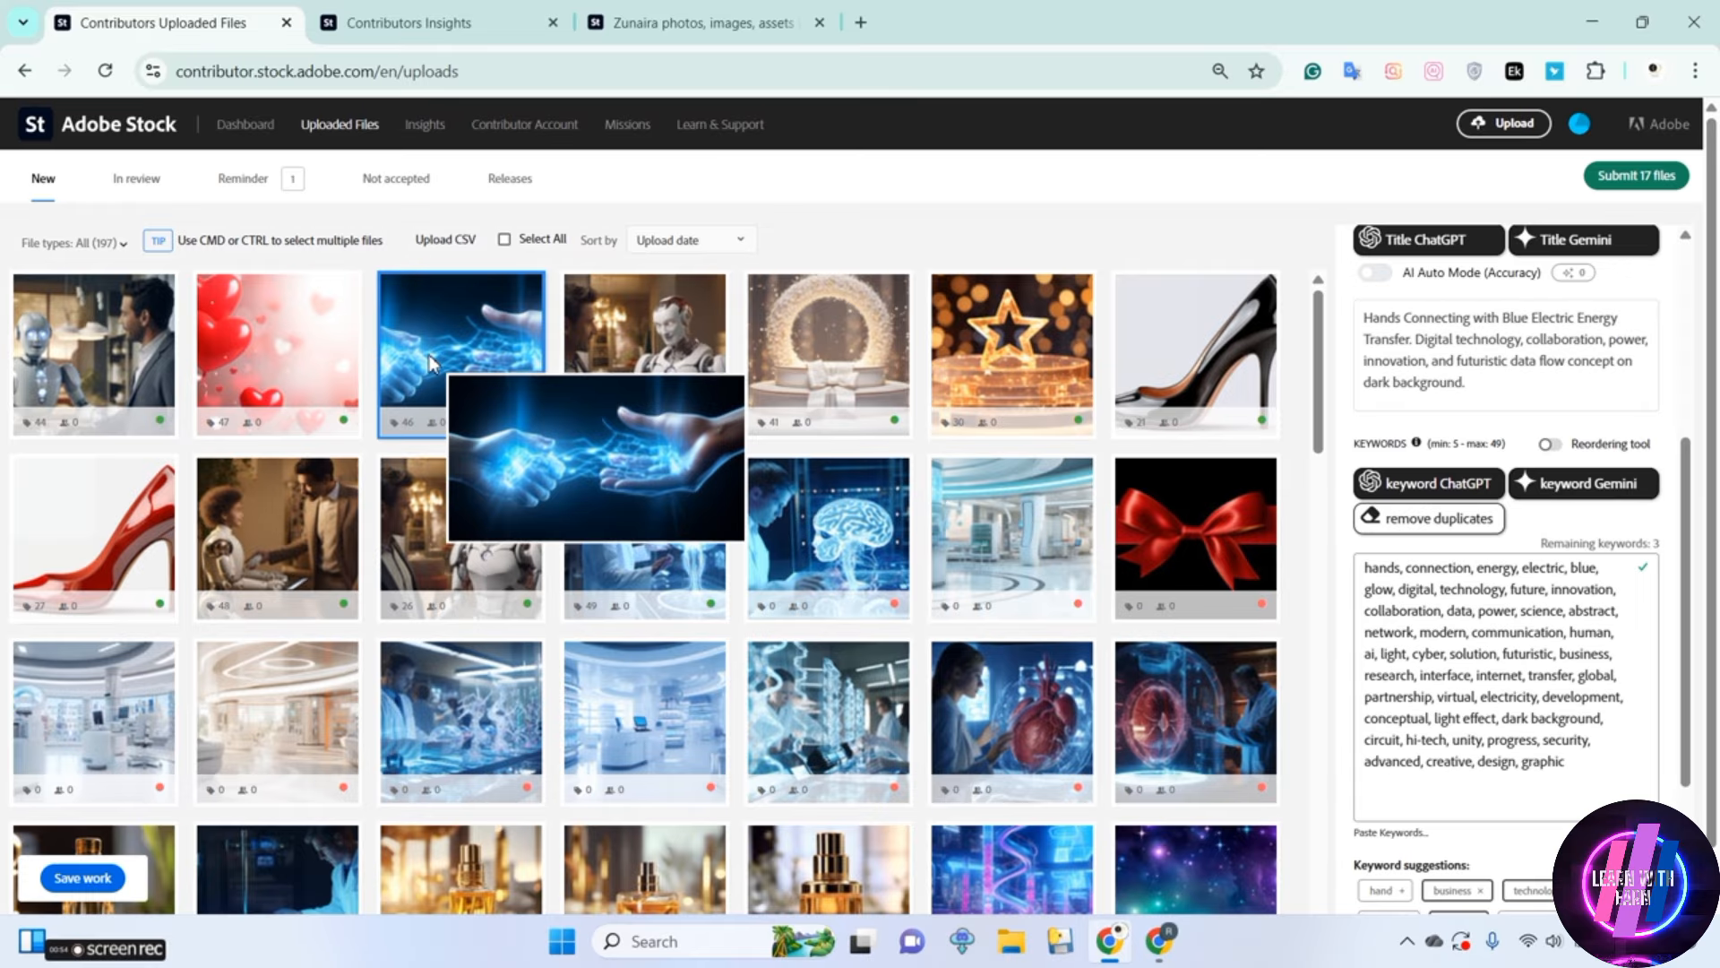
pyautogui.click(332, 359)
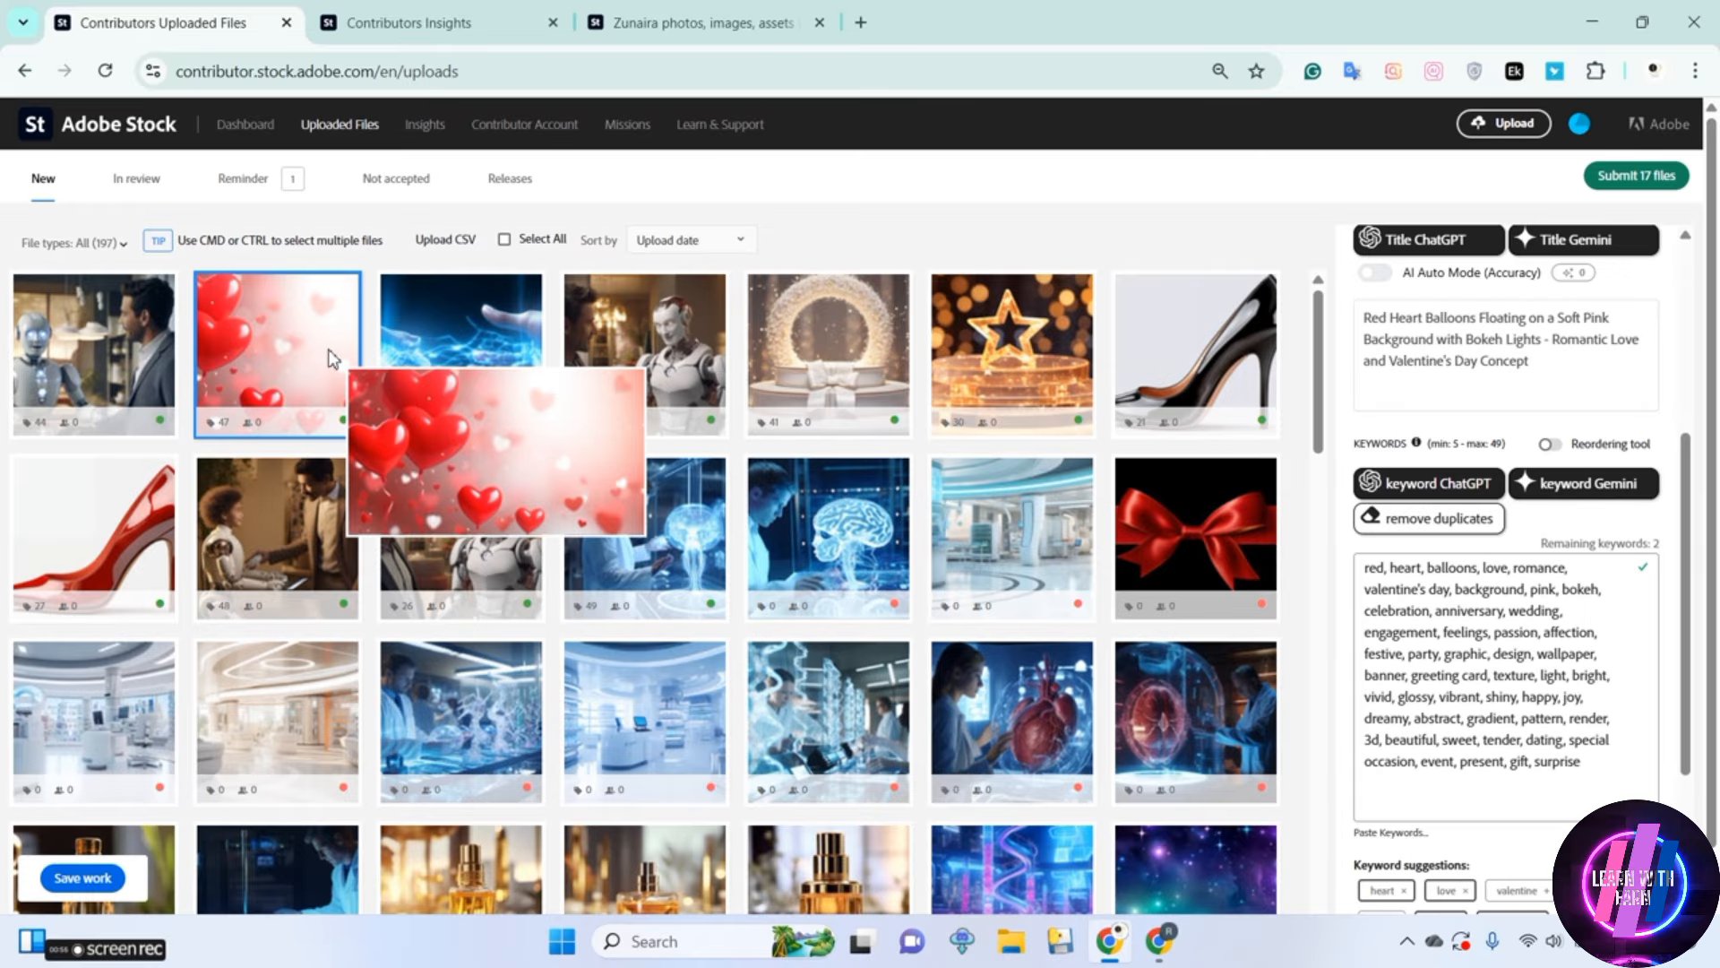
pyautogui.click(103, 374)
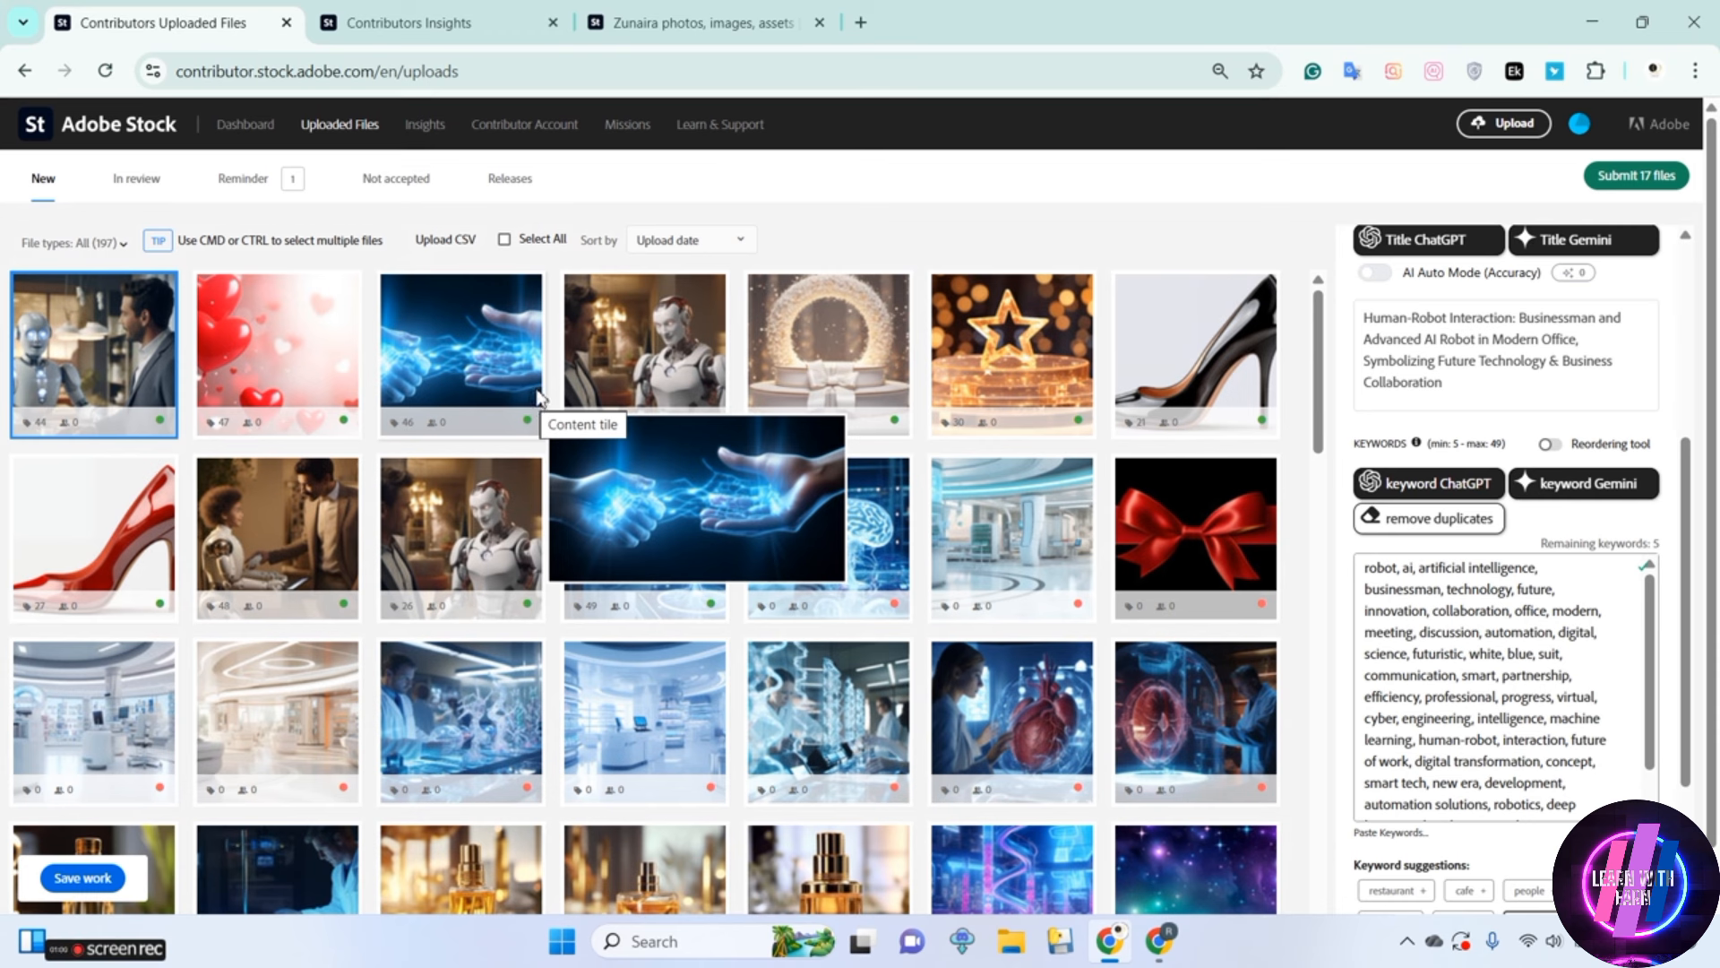
pyautogui.moveTo(92, 955)
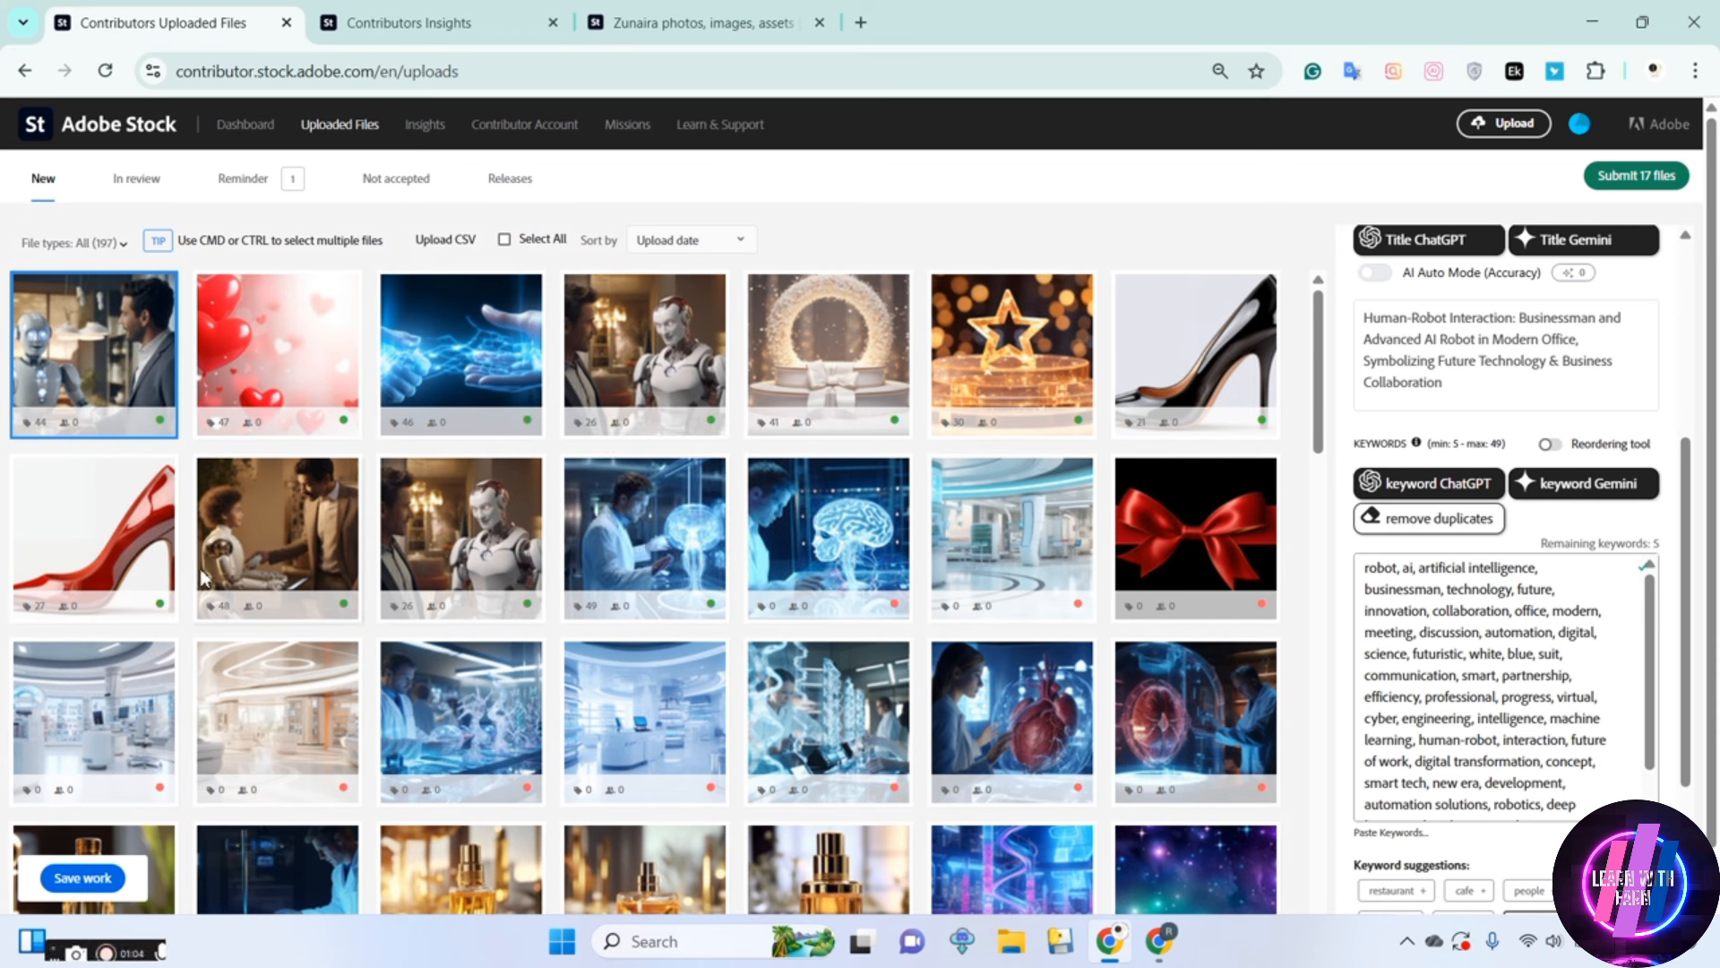
pyautogui.moveTo(417, 512)
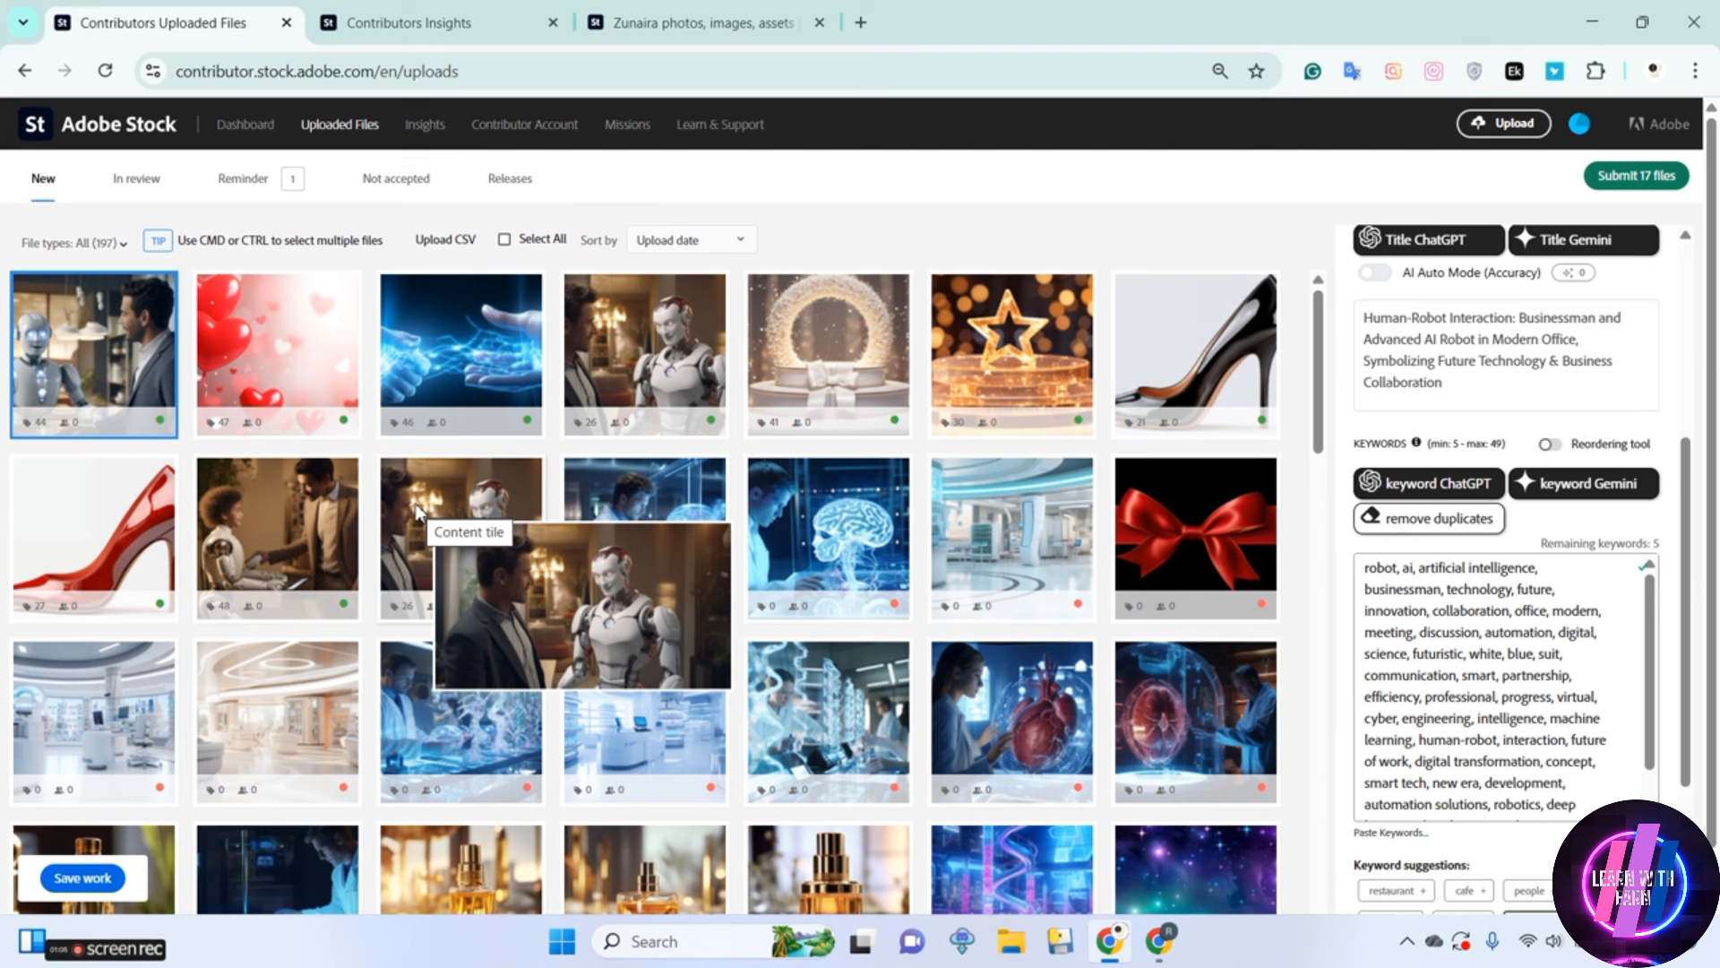
pyautogui.click(114, 958)
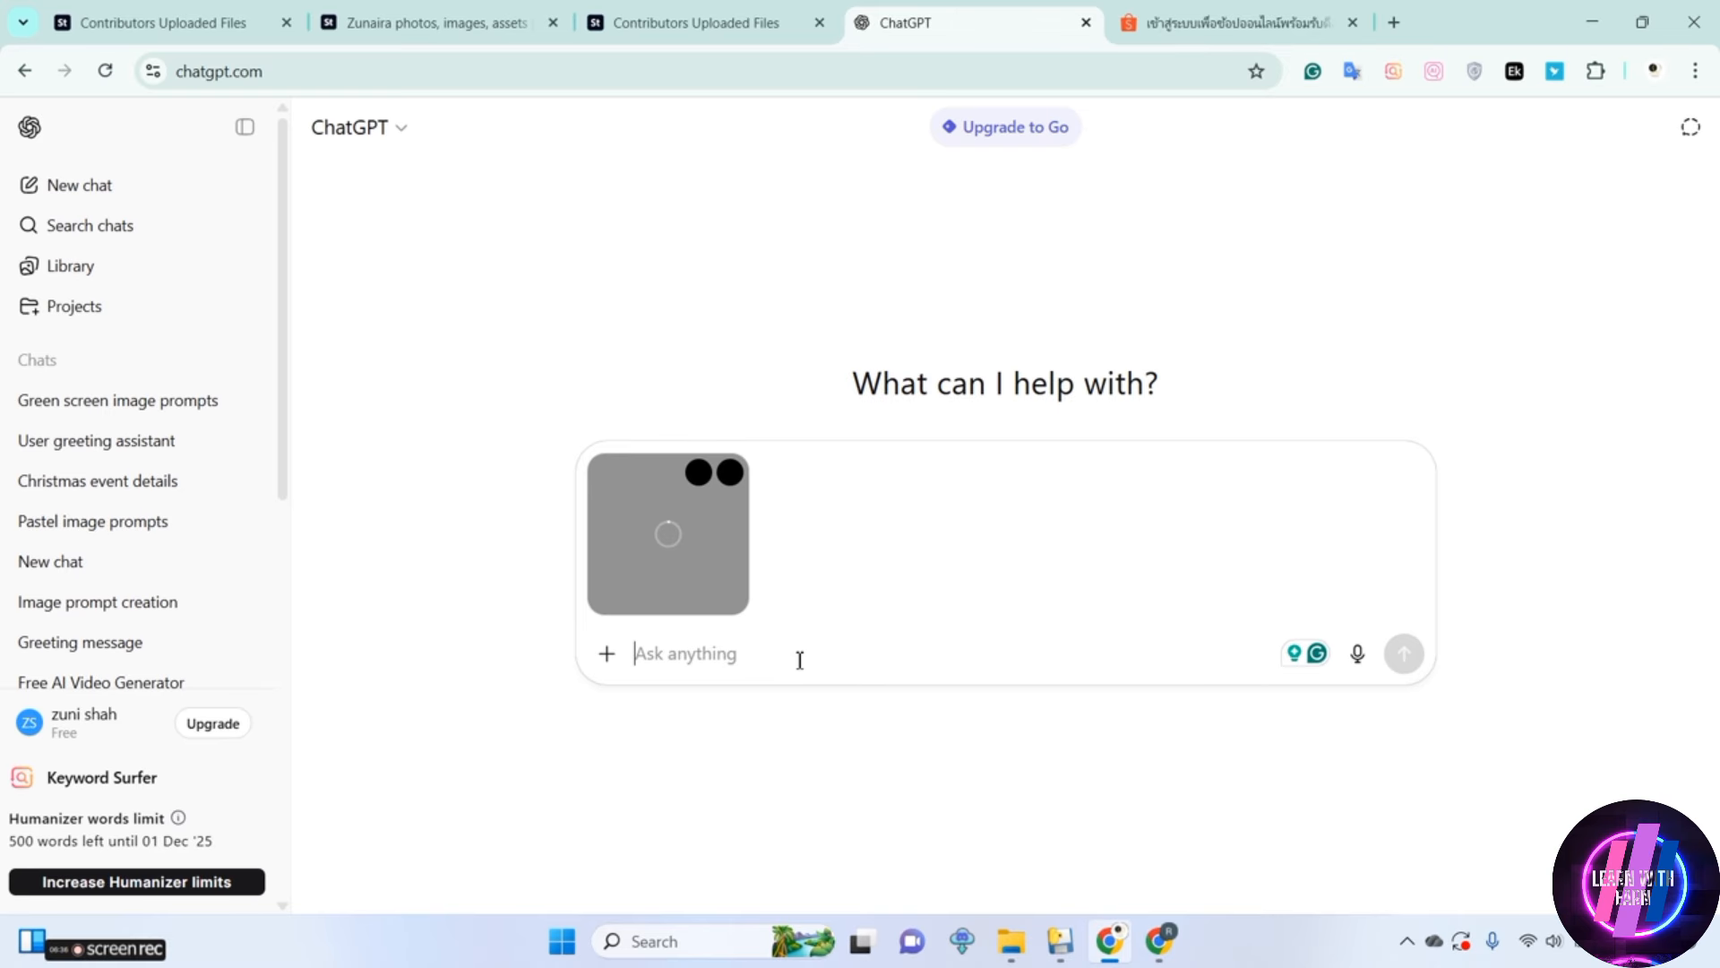
# Draft a ChatGPT request for a title and description of the attached globe image, and switch to the other Chrome window
pyautogui.write('give ma title and descrip')
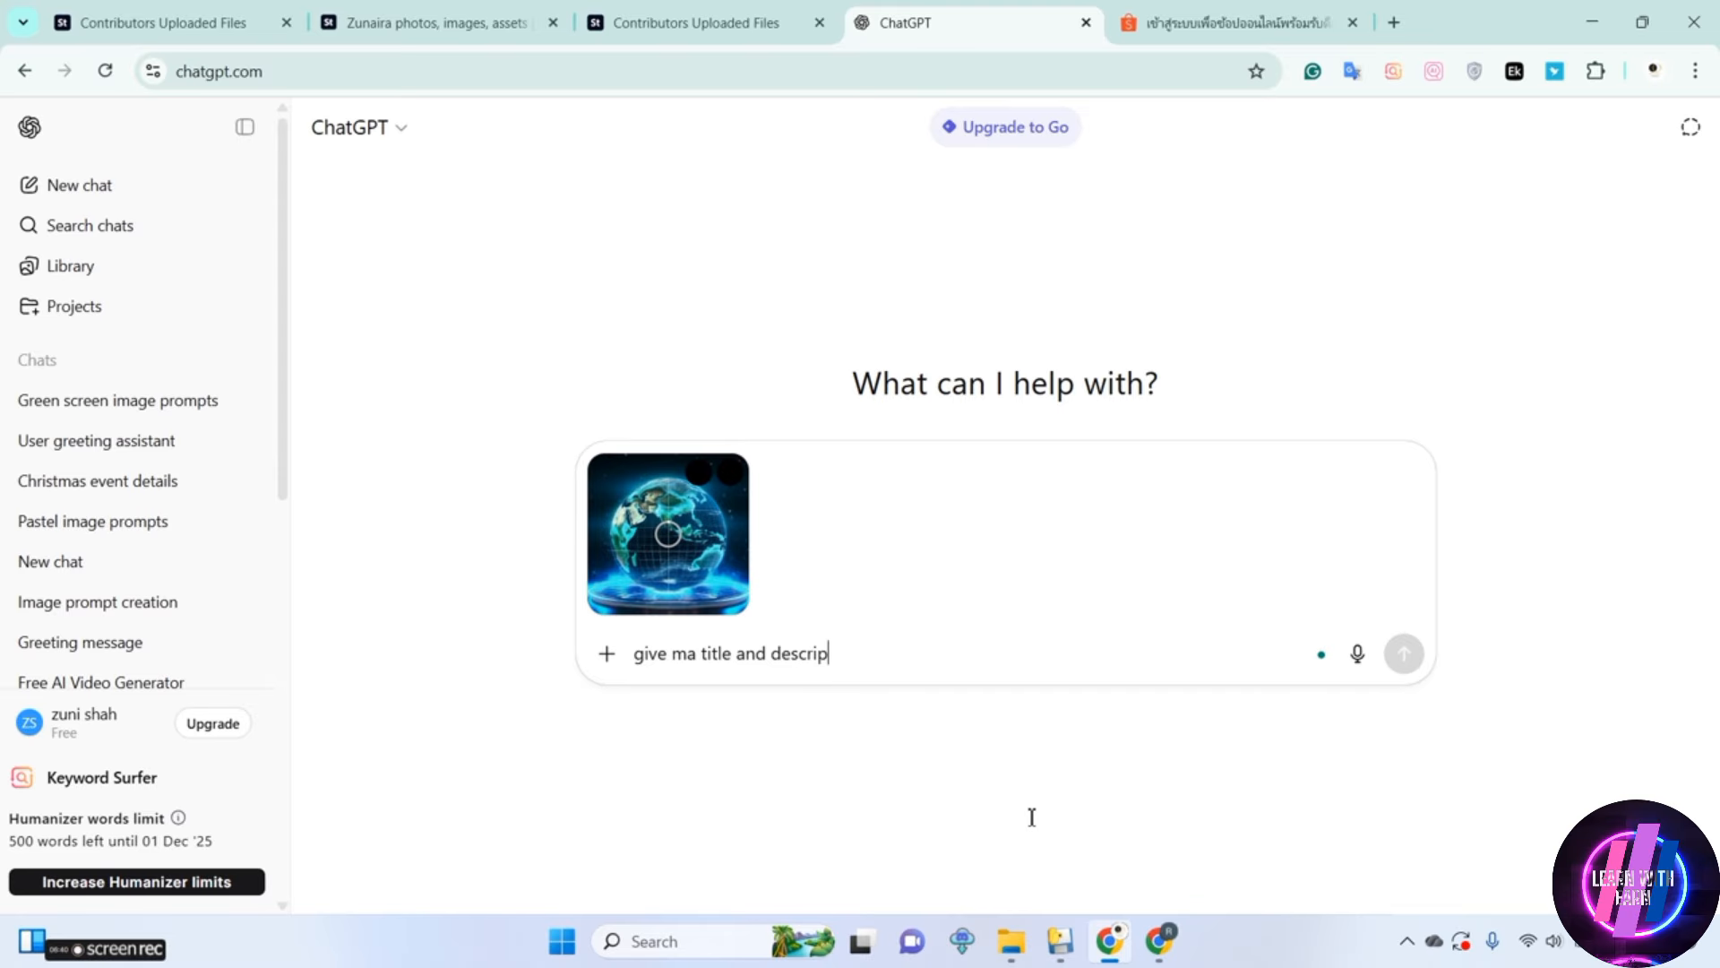
pyautogui.moveTo(1159, 941)
pyautogui.click(1136, 839)
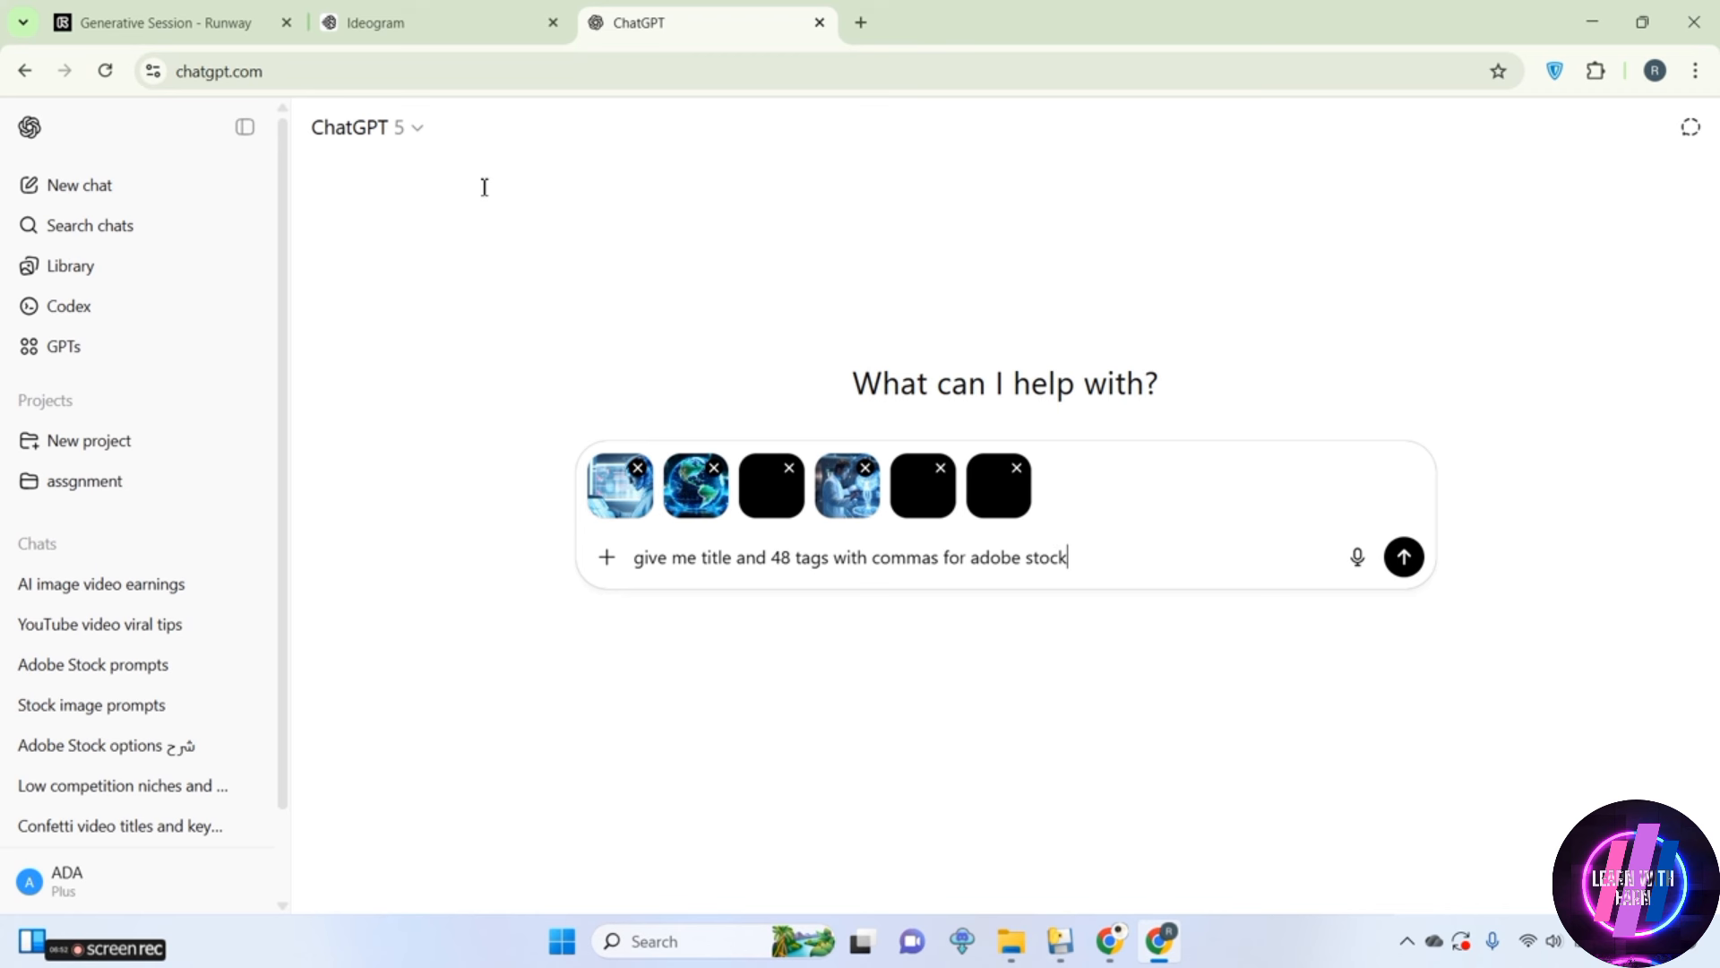
# Switch back to Adobe Stock and generate the title and keywords of the selected doctor X-ray image with ChatGPT
pyautogui.click(1110, 941)
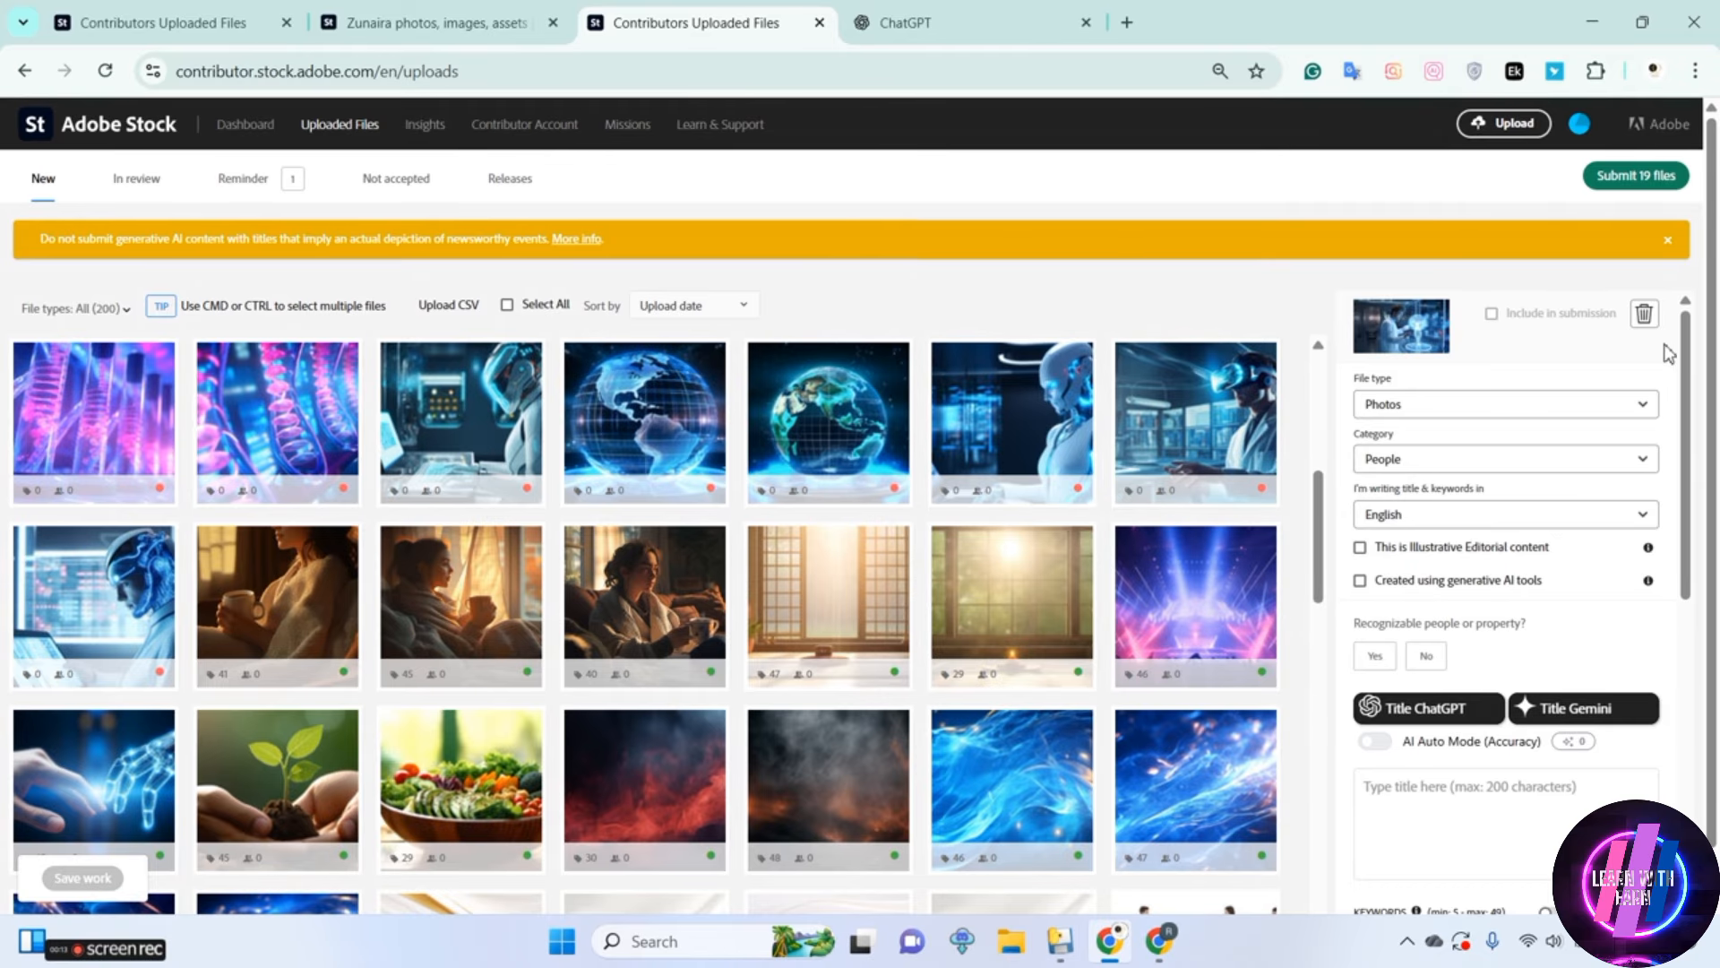
pyautogui.moveTo(1685, 349); pyautogui.dragTo(1686, 479)
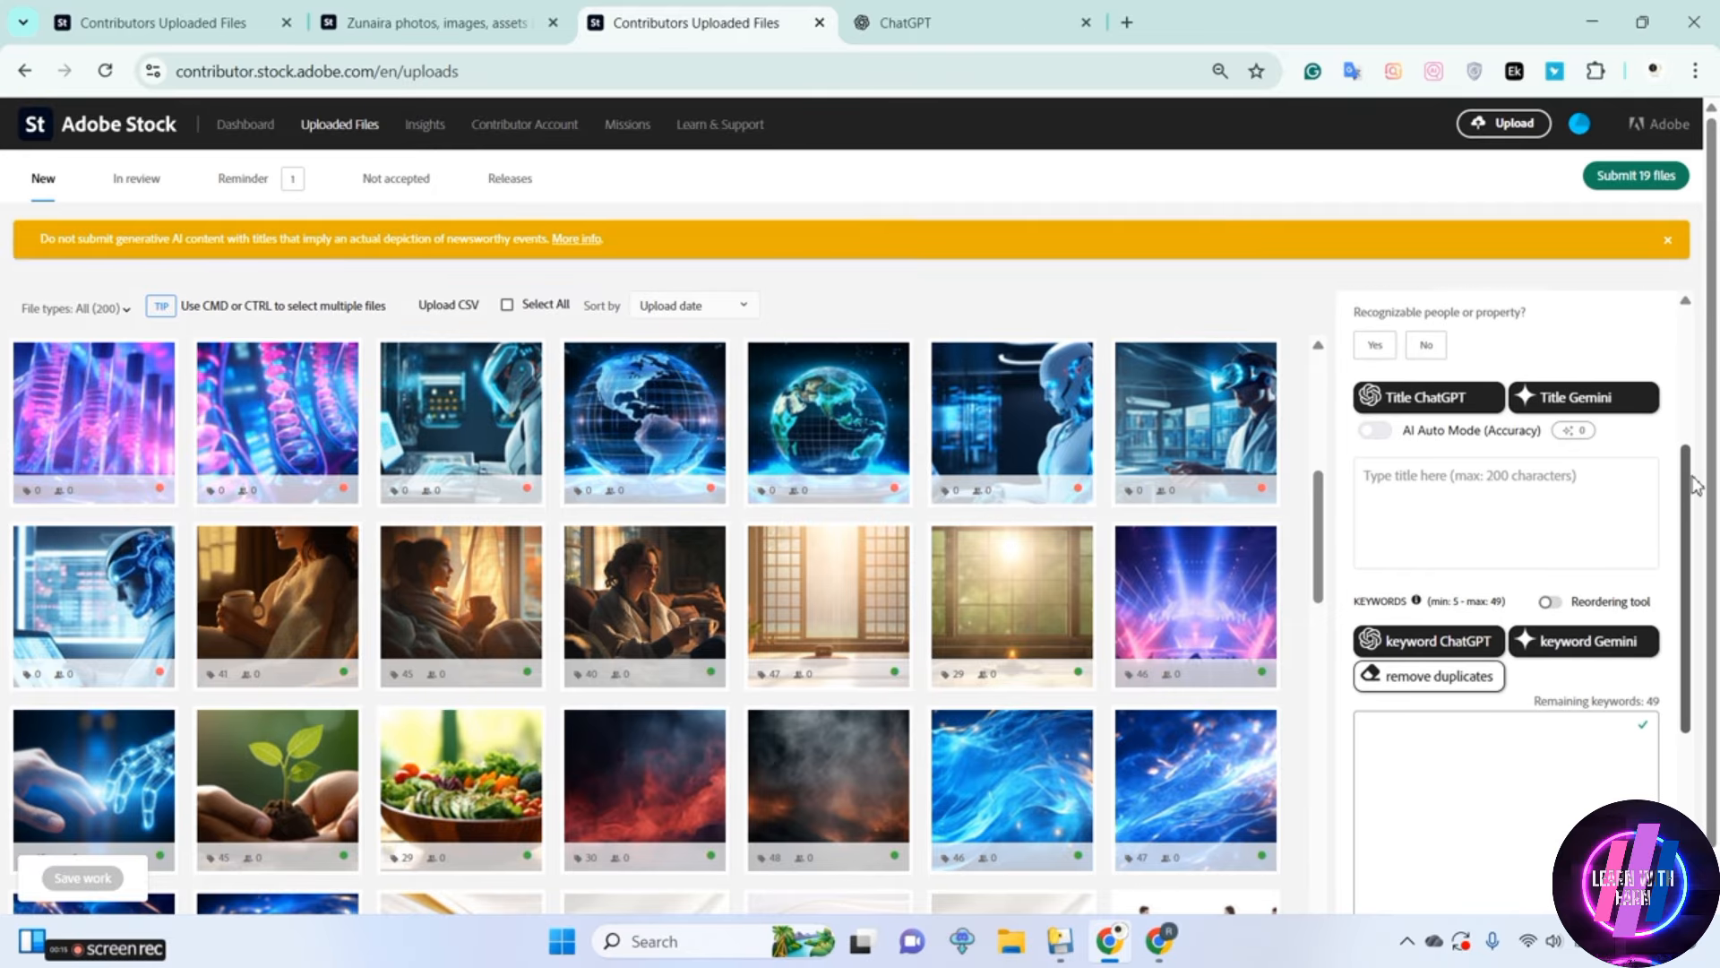
pyautogui.click(1457, 503)
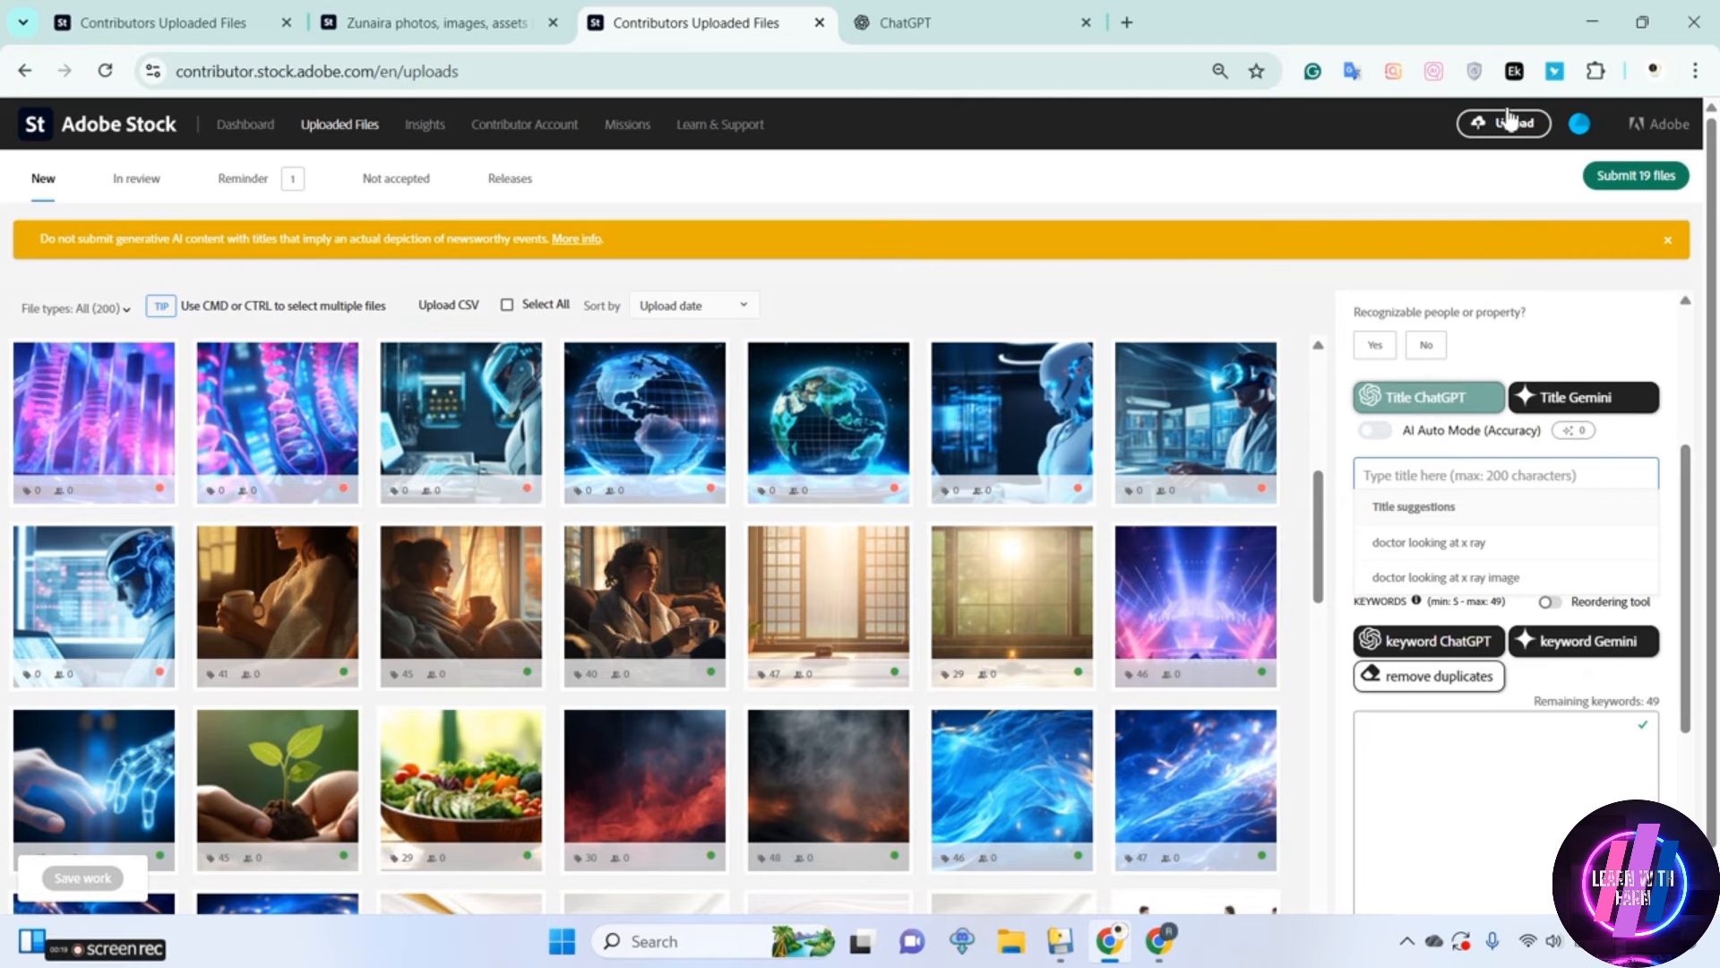
pyautogui.click(1513, 72)
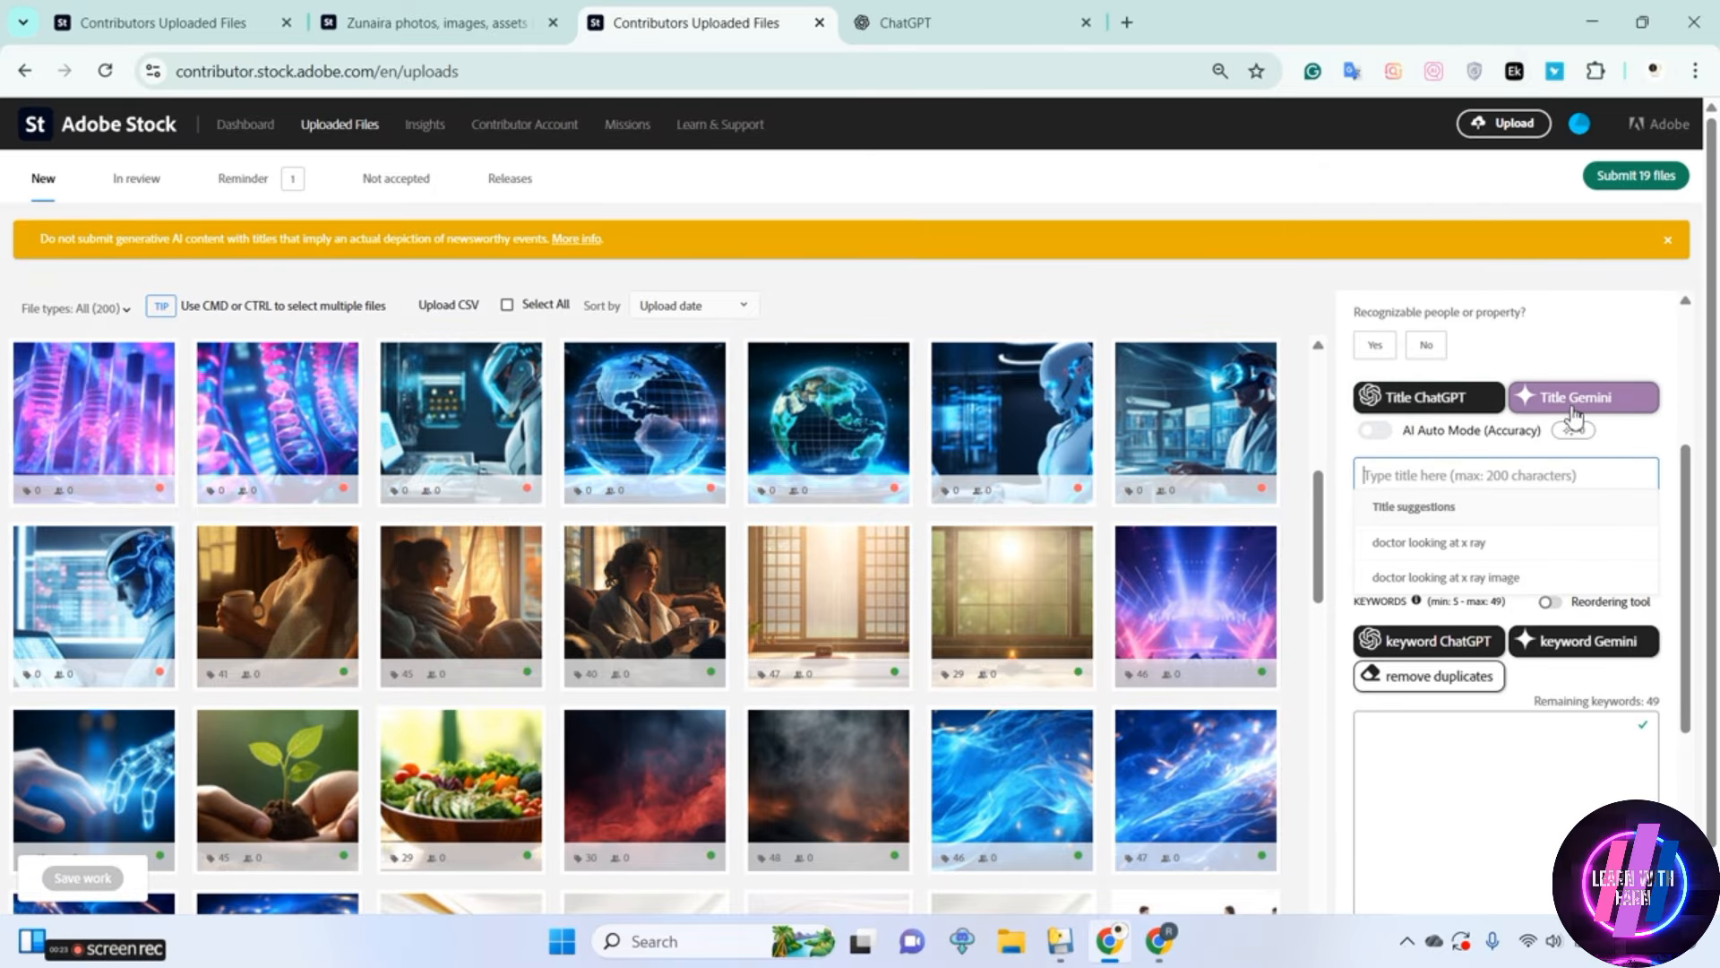
pyautogui.click(1433, 405)
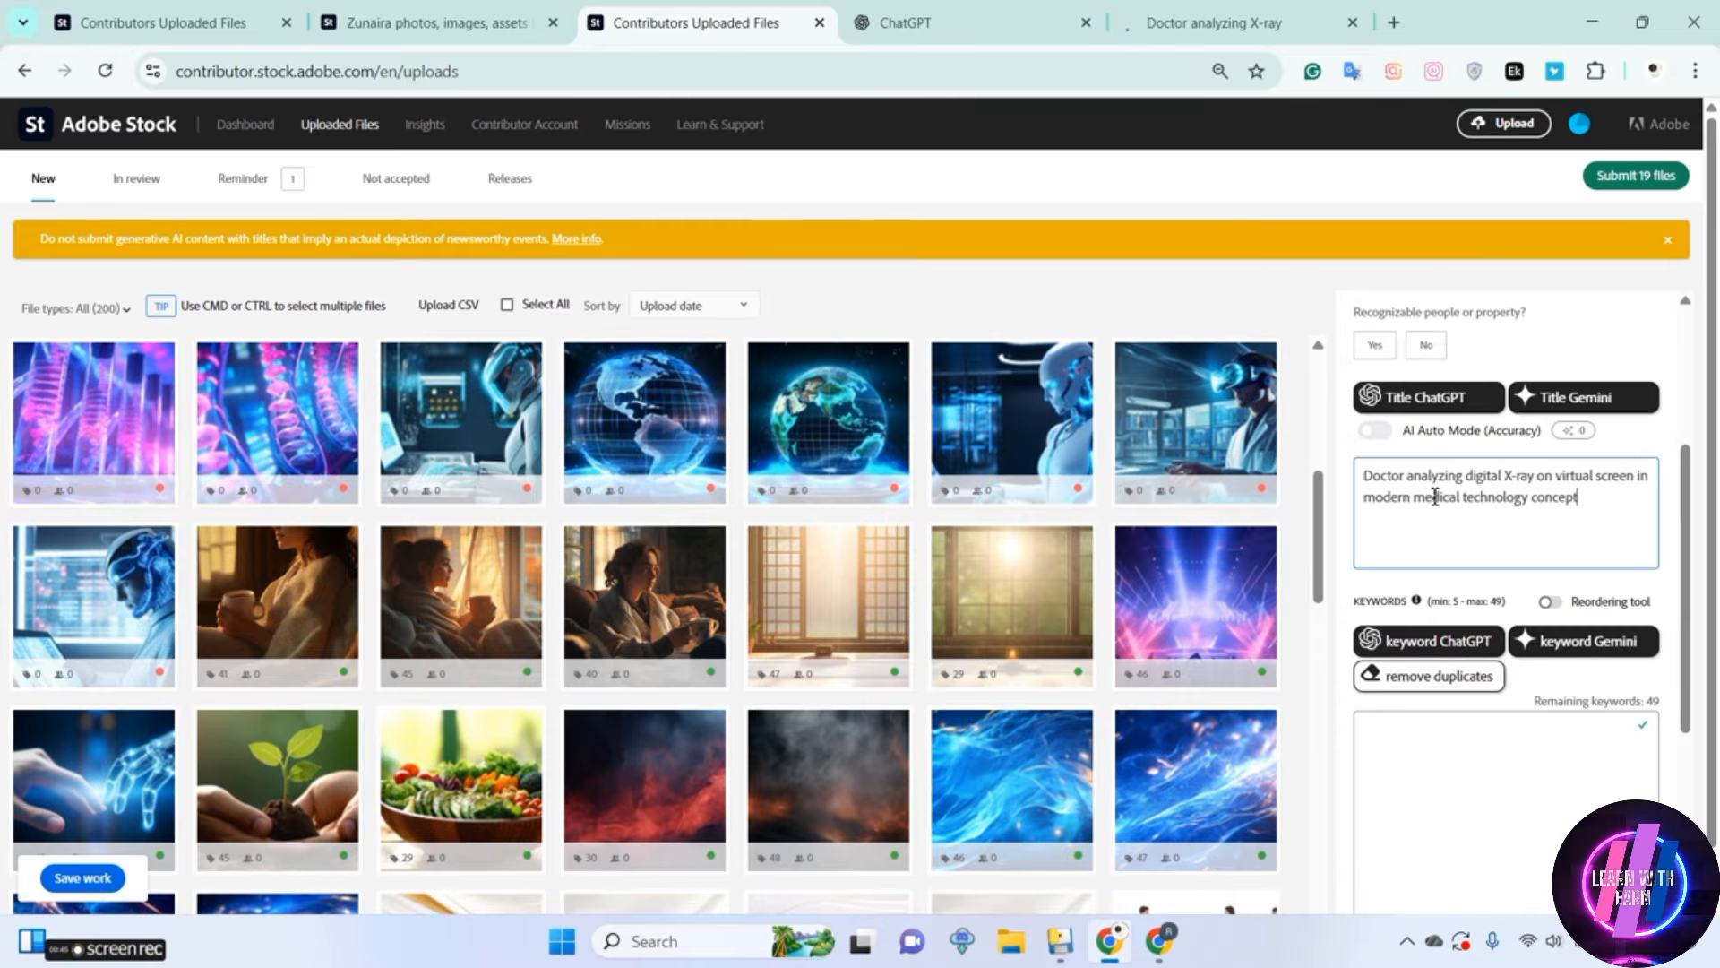
pyautogui.click(1431, 654)
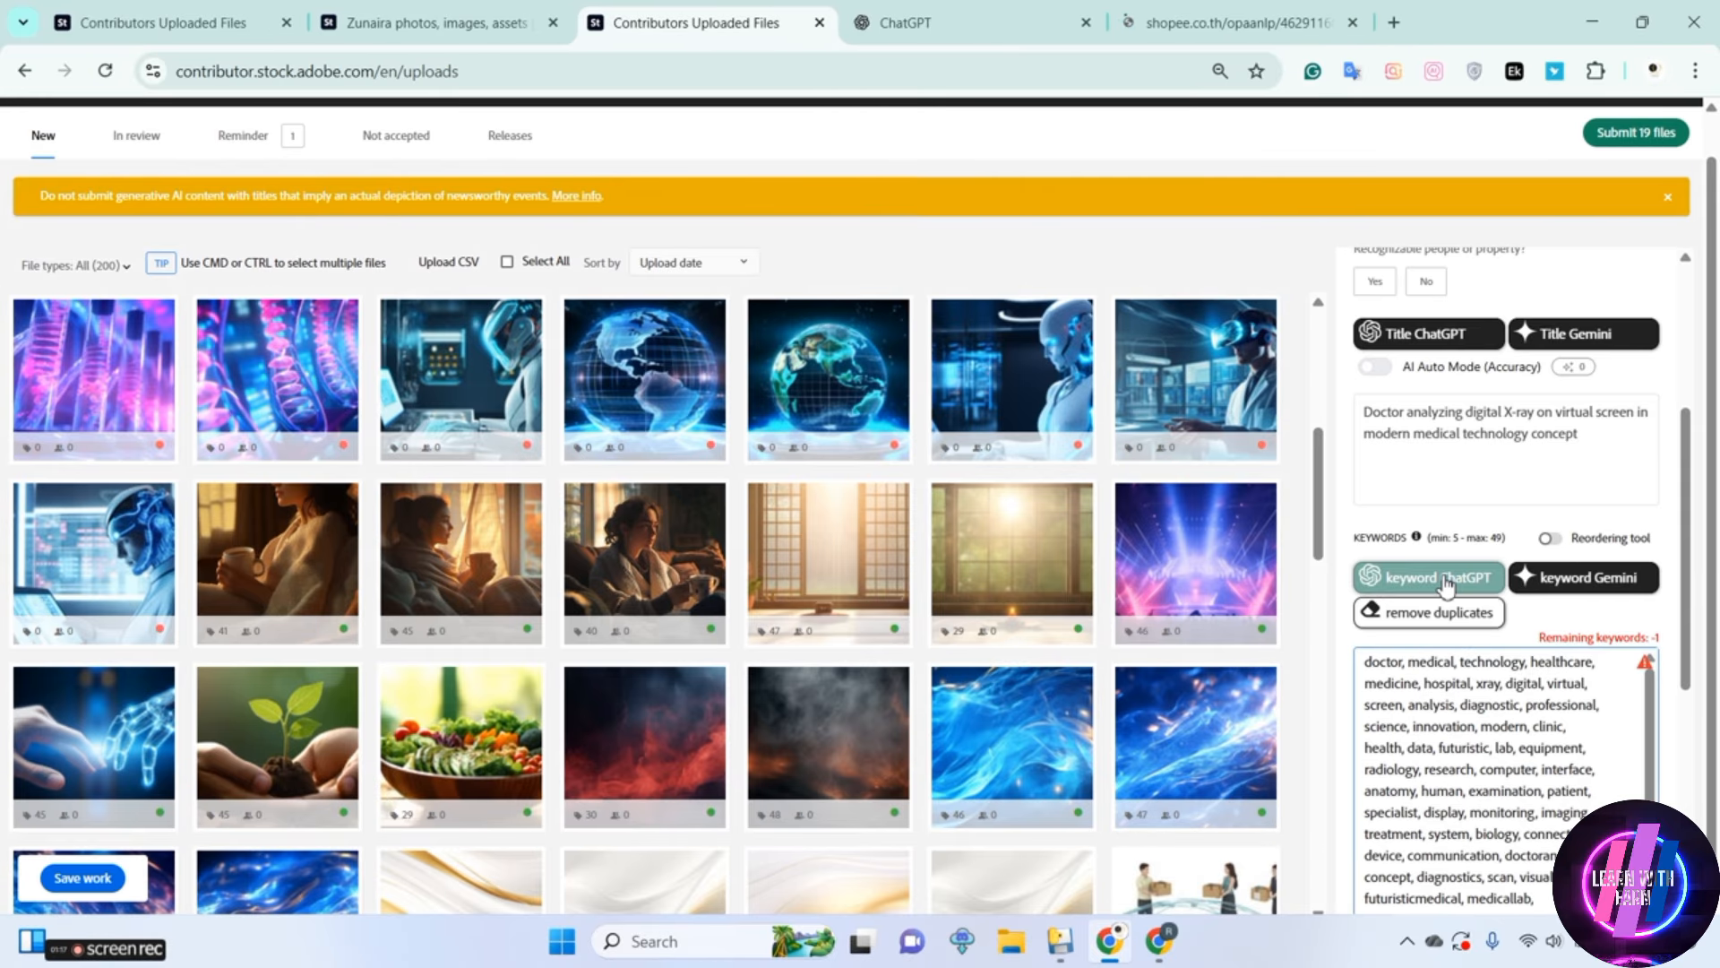
# Check the category setting of the doctor X-ray image and the metadata of the two blue abstract light images
pyautogui.moveTo(1690, 587); pyautogui.dragTo(1696, 374)
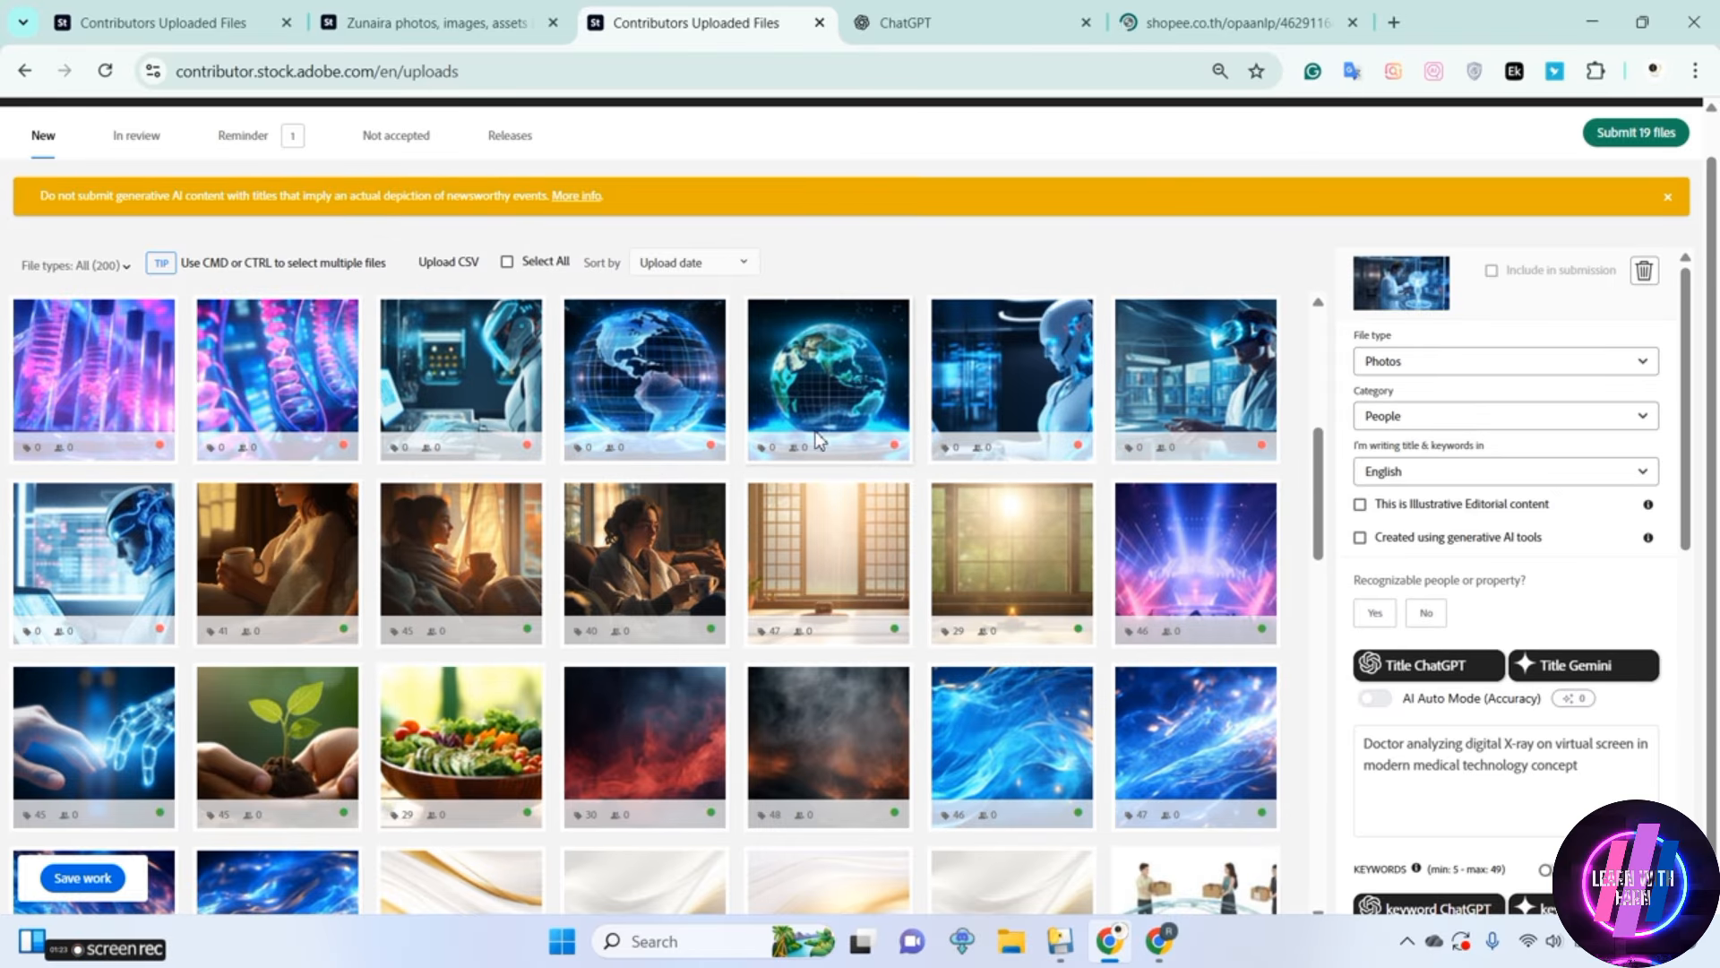
pyautogui.click(1428, 419)
pyautogui.click(1413, 416)
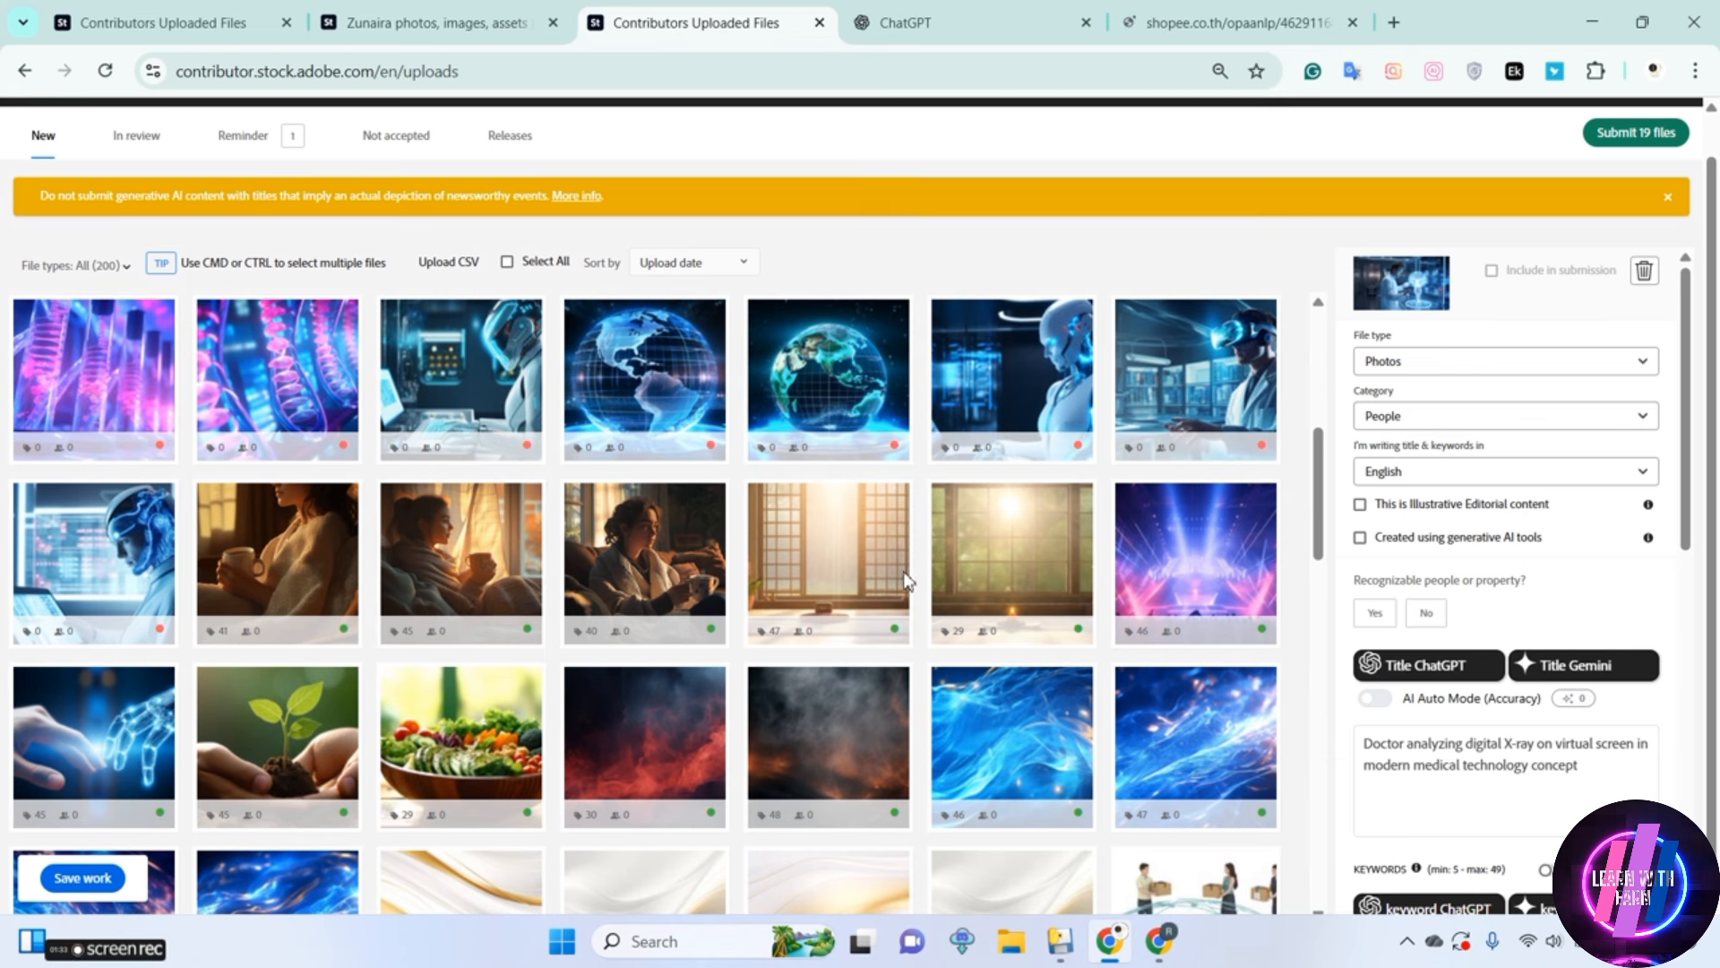
pyautogui.moveTo(1328, 498); pyautogui.dragTo(1324, 541)
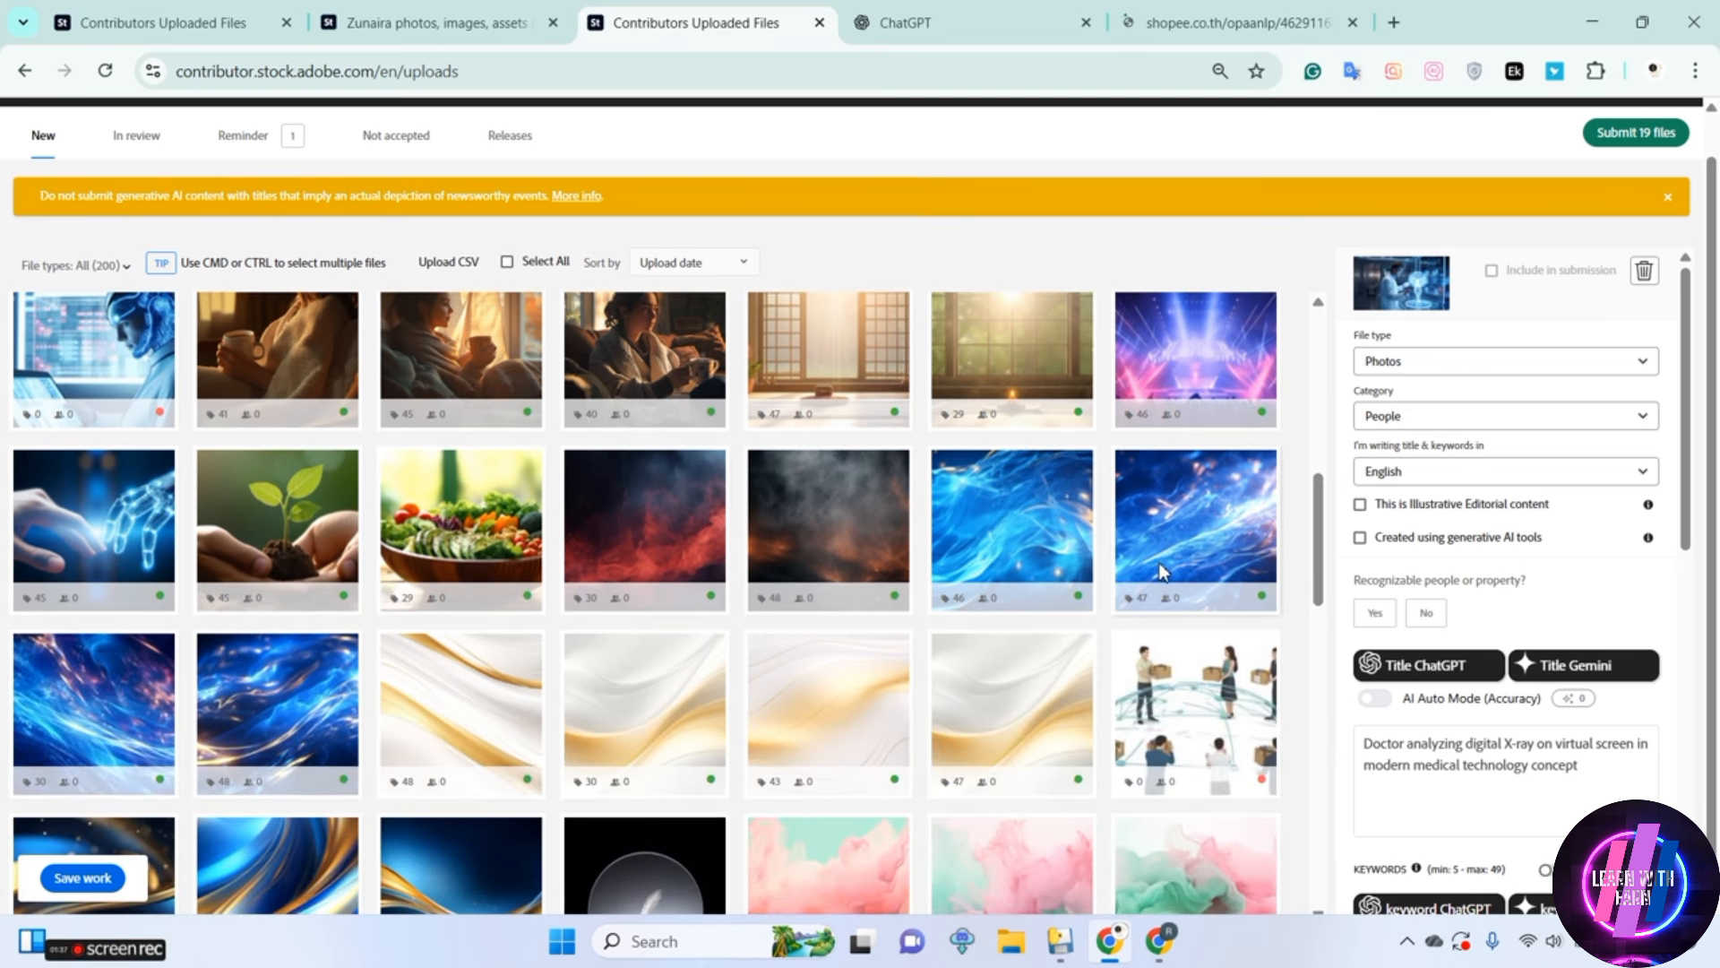
pyautogui.click(1211, 536)
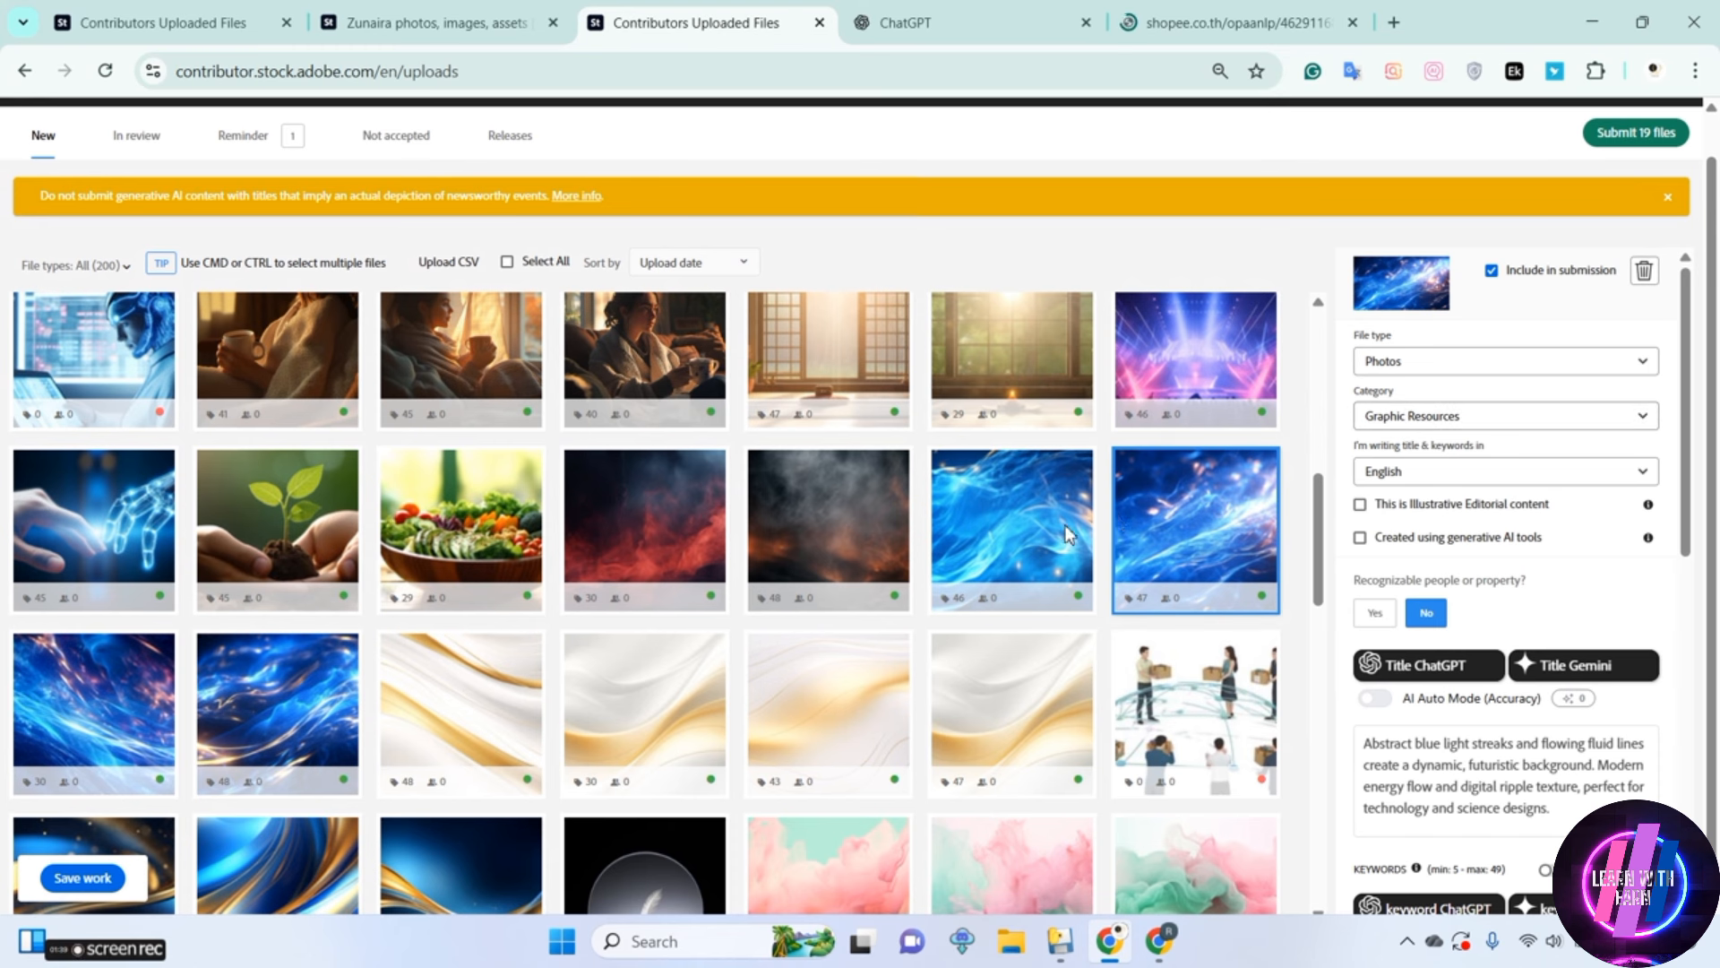
pyautogui.click(1034, 541)
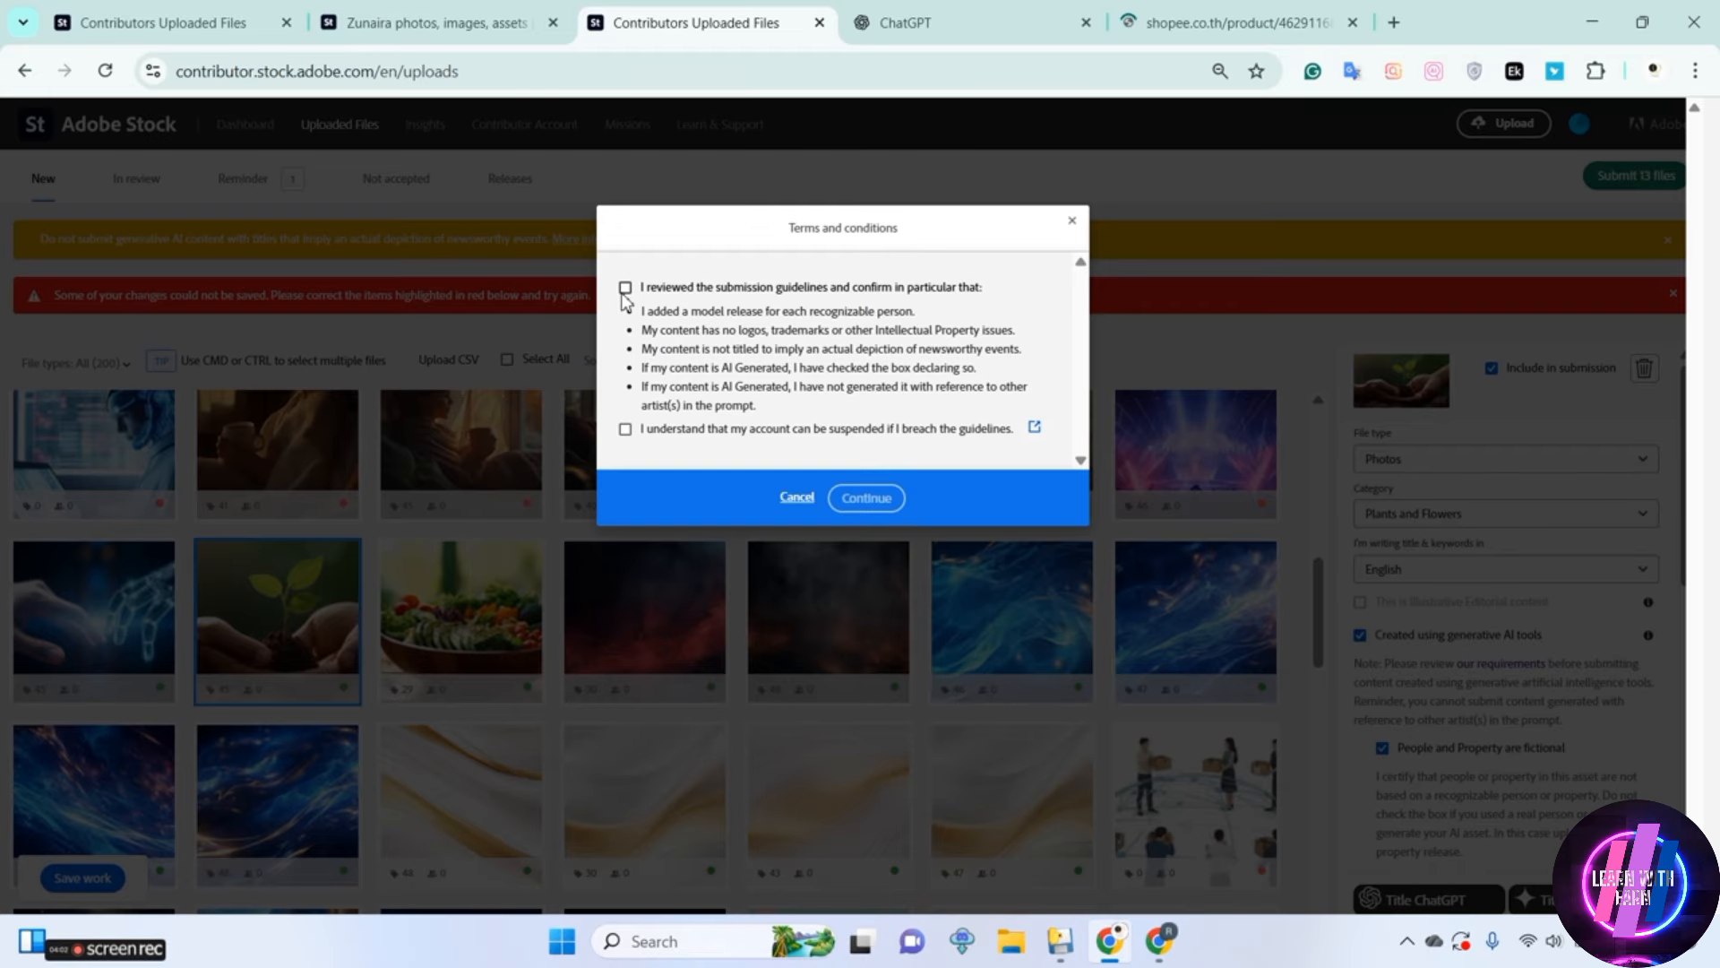
# Accept both submission terms and submit all 13 selected files for review
pyautogui.click(624, 288)
pyautogui.click(624, 429)
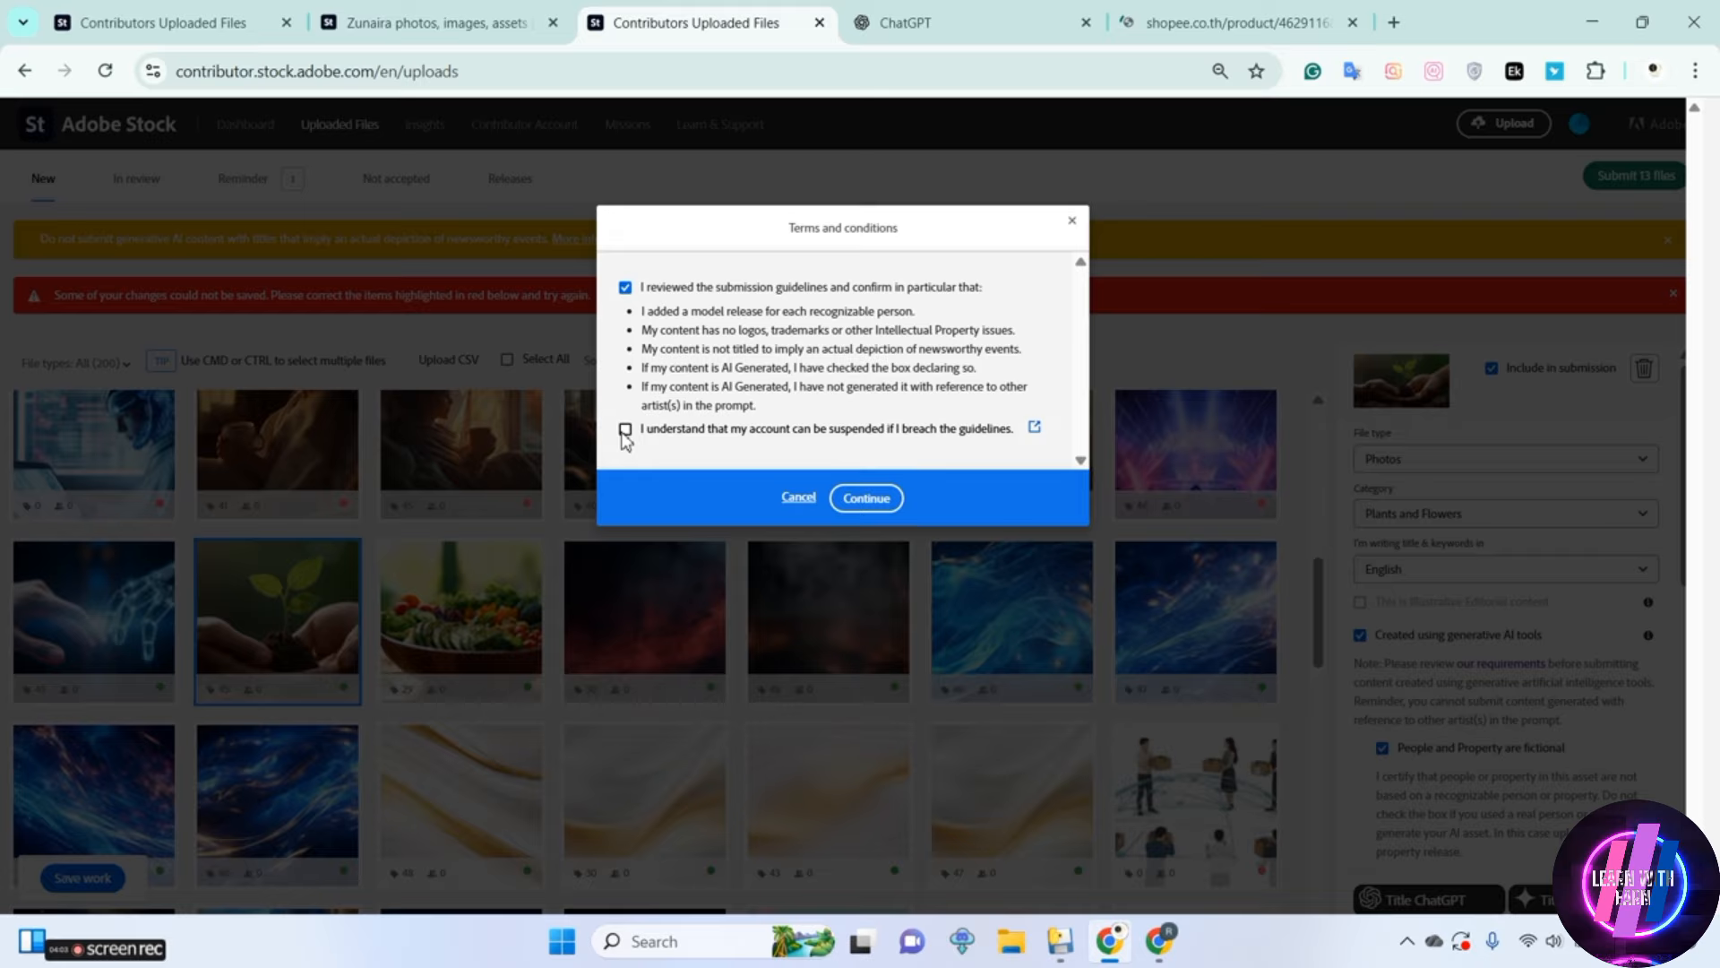
pyautogui.click(874, 502)
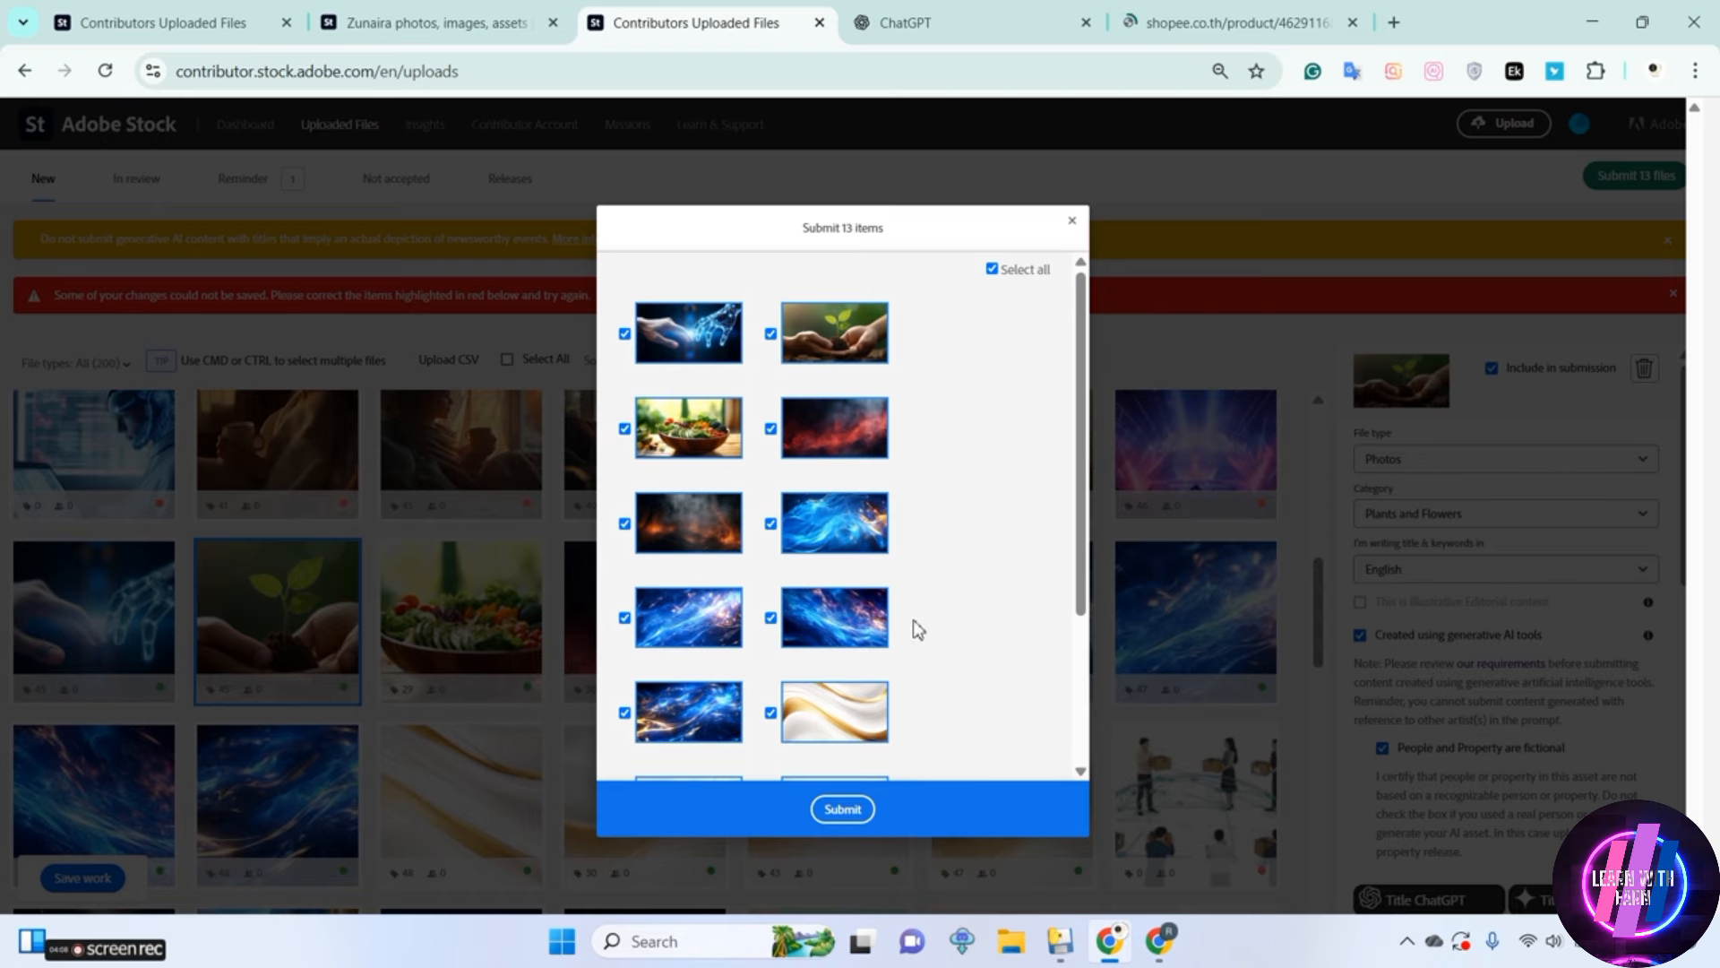
pyautogui.moveTo(1082, 562); pyautogui.dragTo(1064, 717)
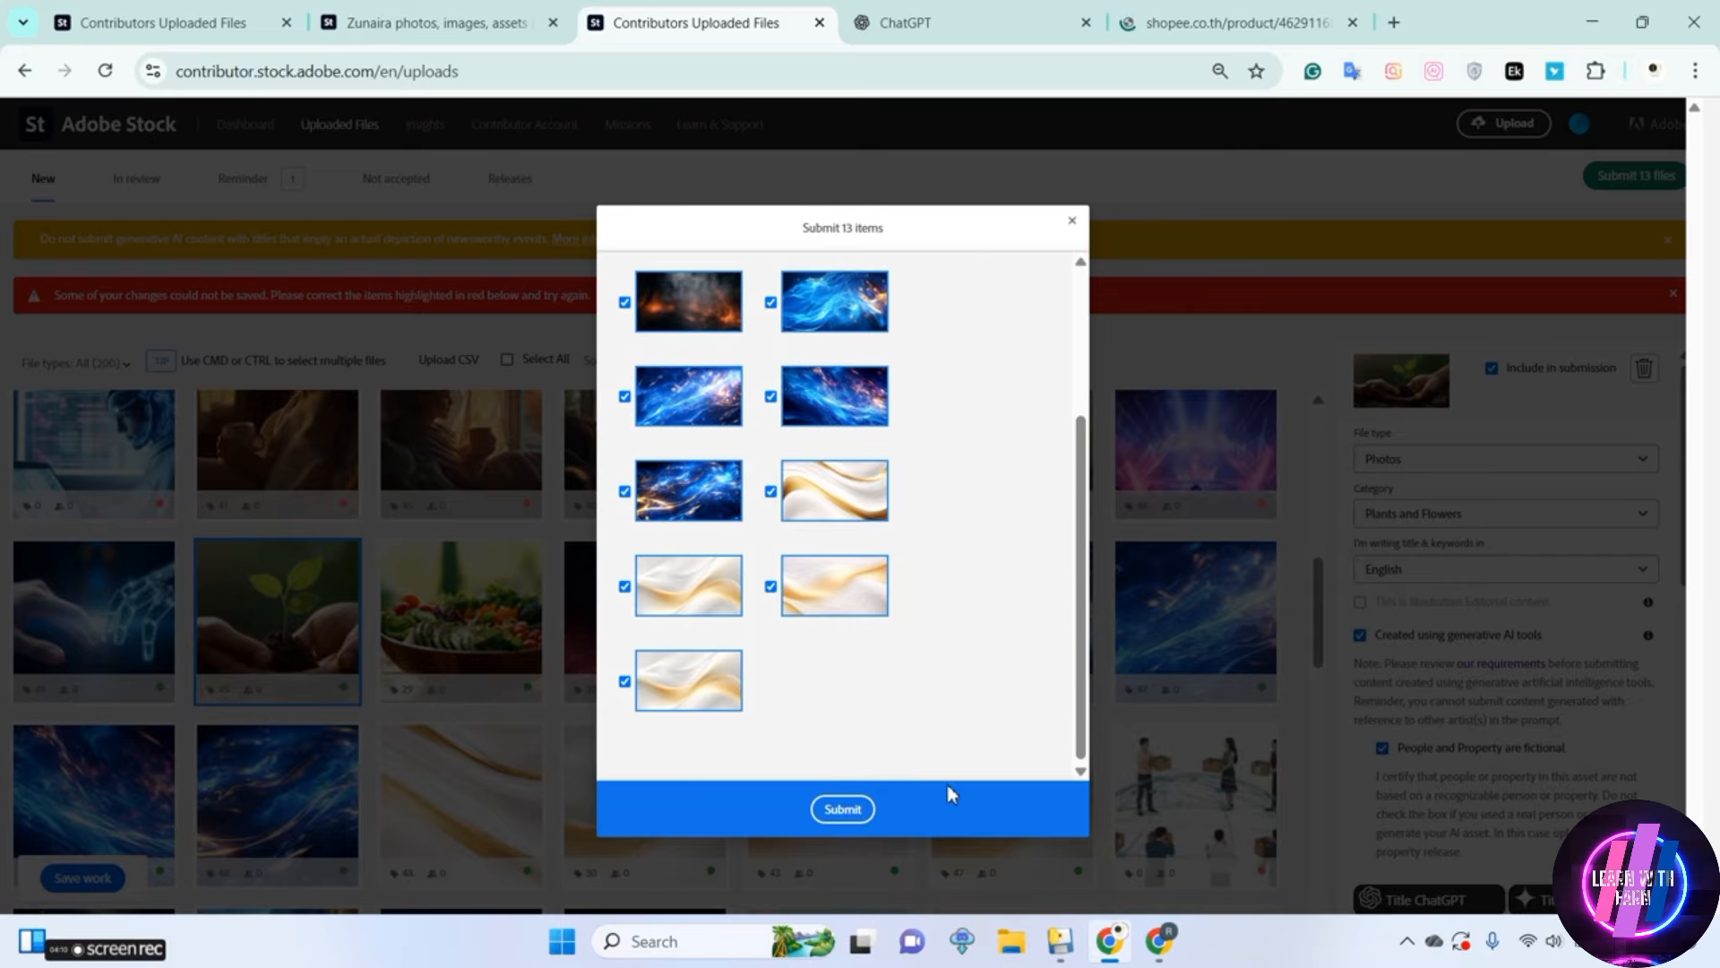
pyautogui.click(832, 807)
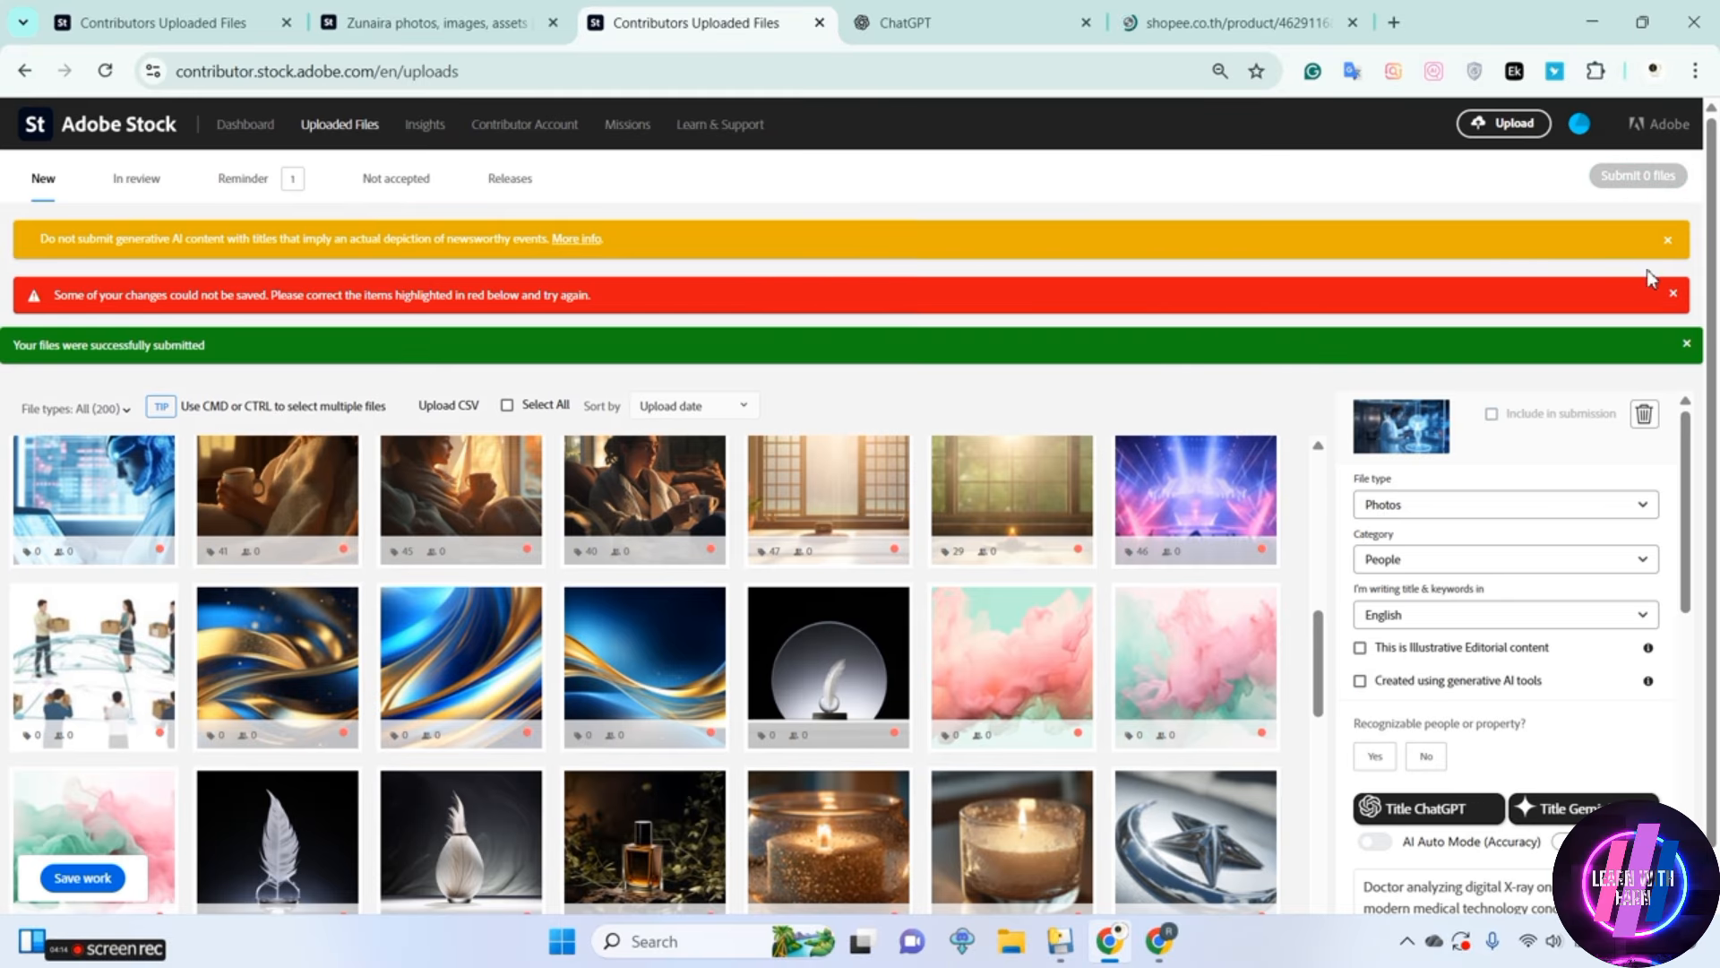
# Dismiss the error, AI content and submission notices above the uploaded files
pyautogui.click(1676, 299)
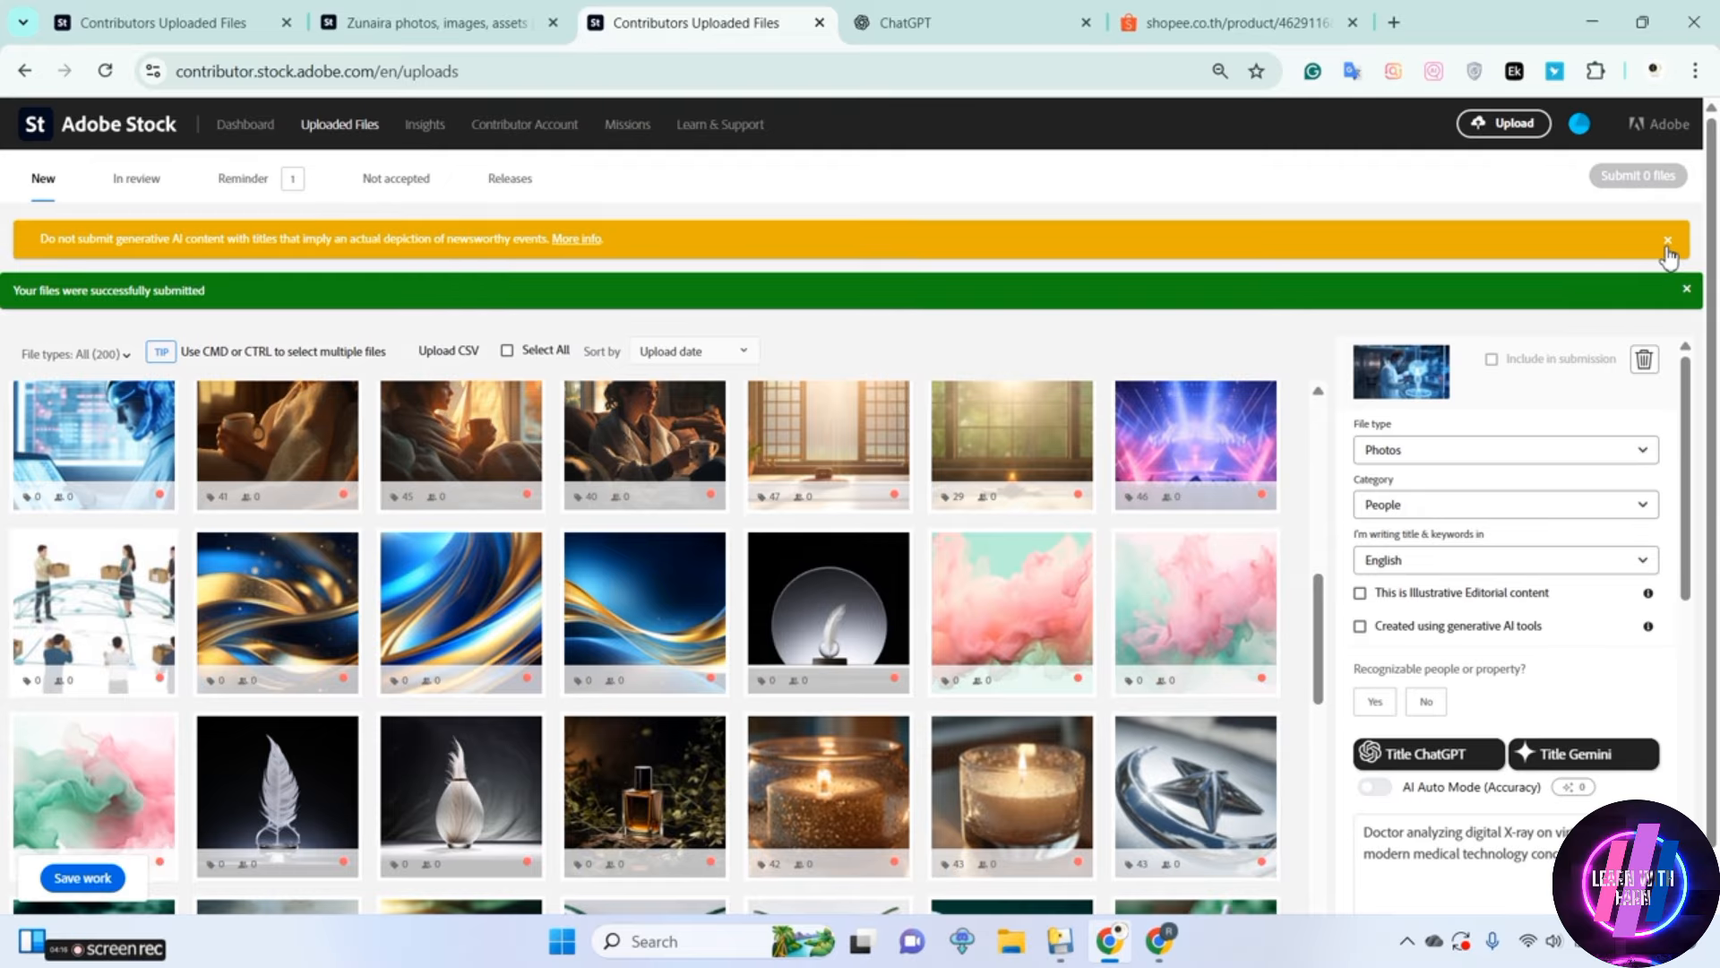
pyautogui.click(1667, 244)
pyautogui.click(1687, 226)
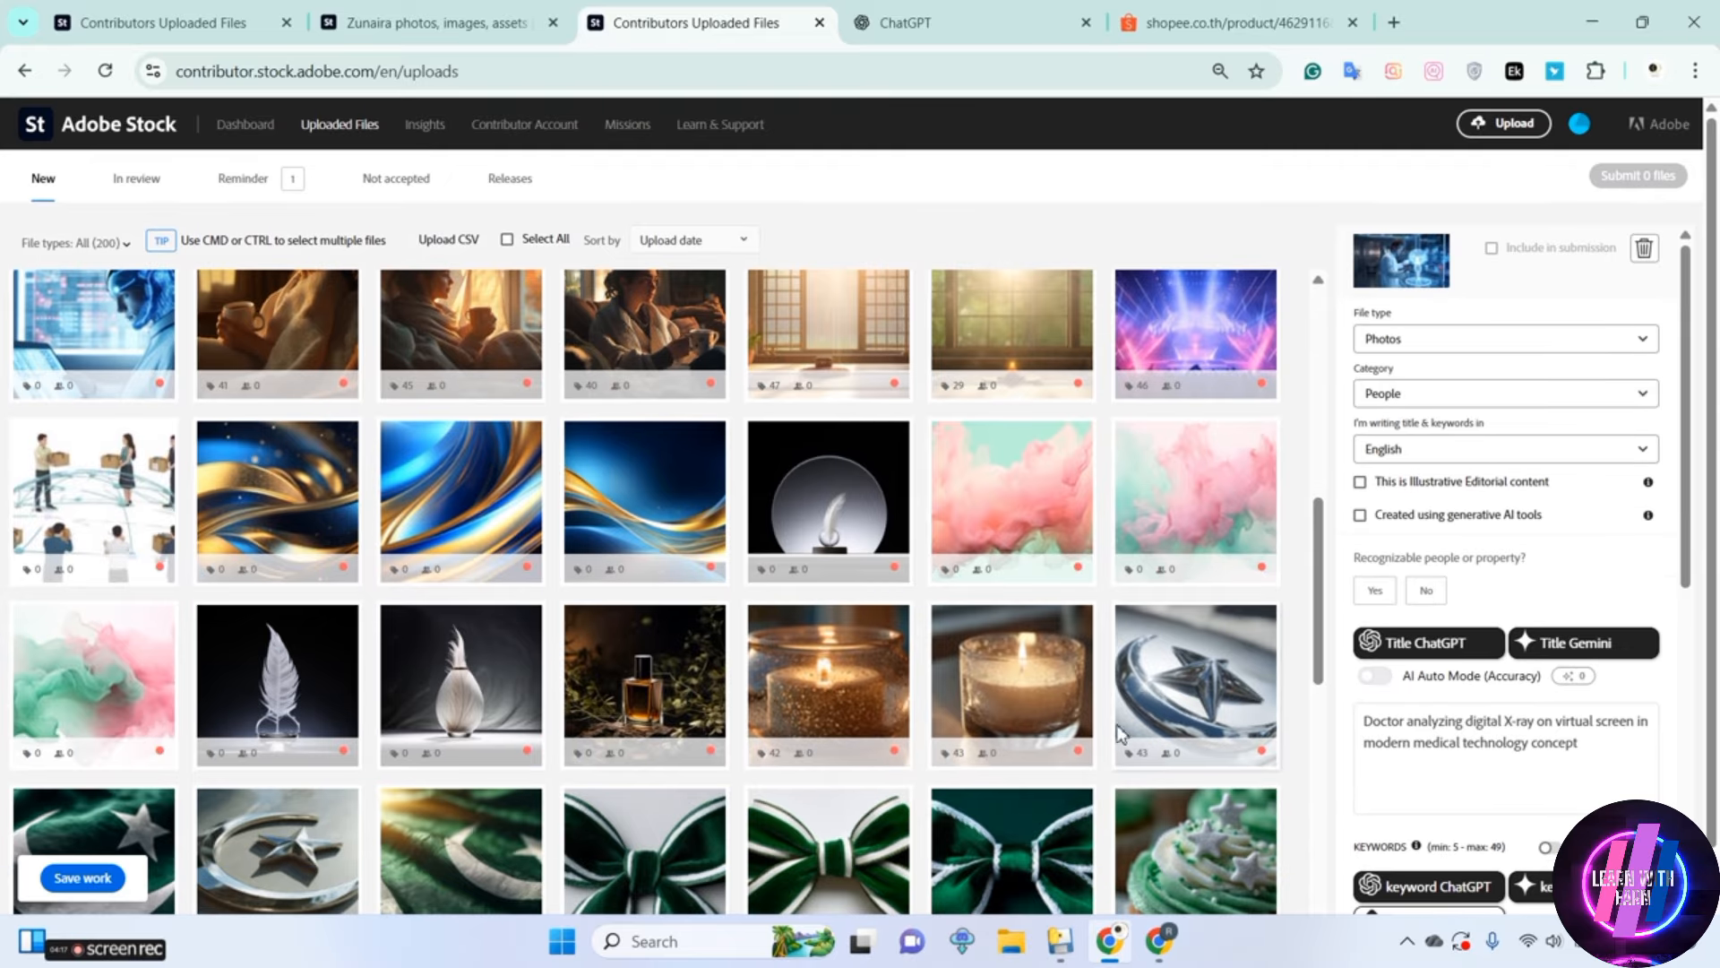
# Switch to the Stock Metadata Generator app
pyautogui.click(1061, 941)
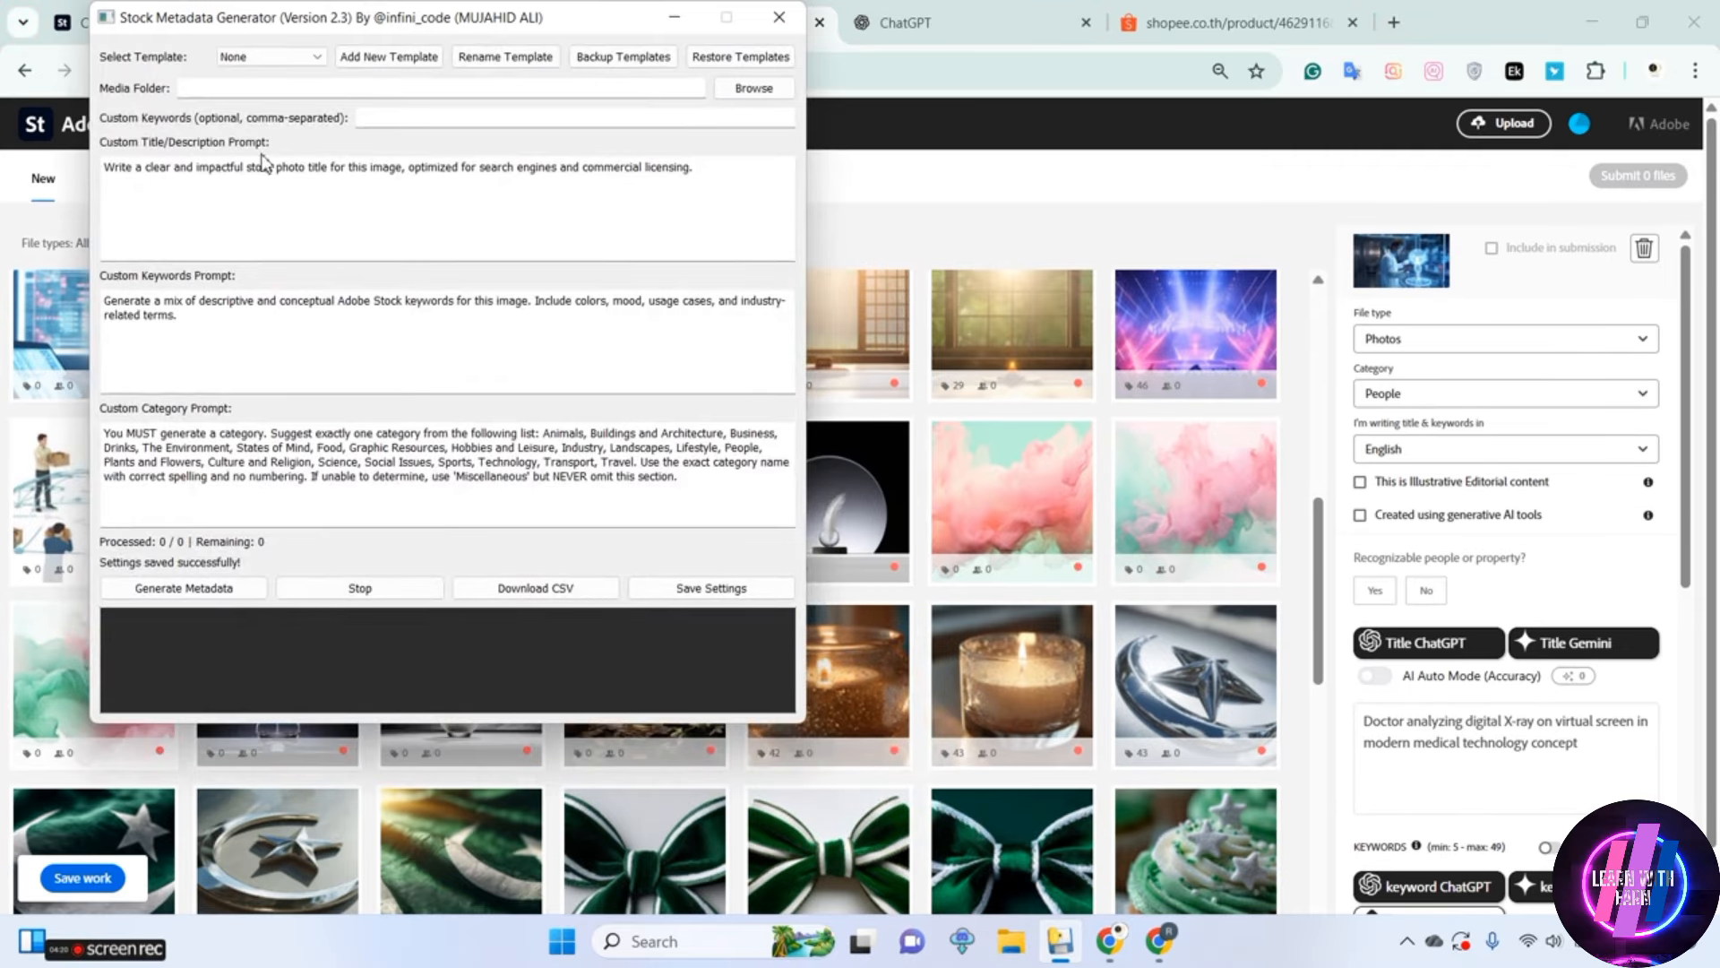
pyautogui.click(673, 20)
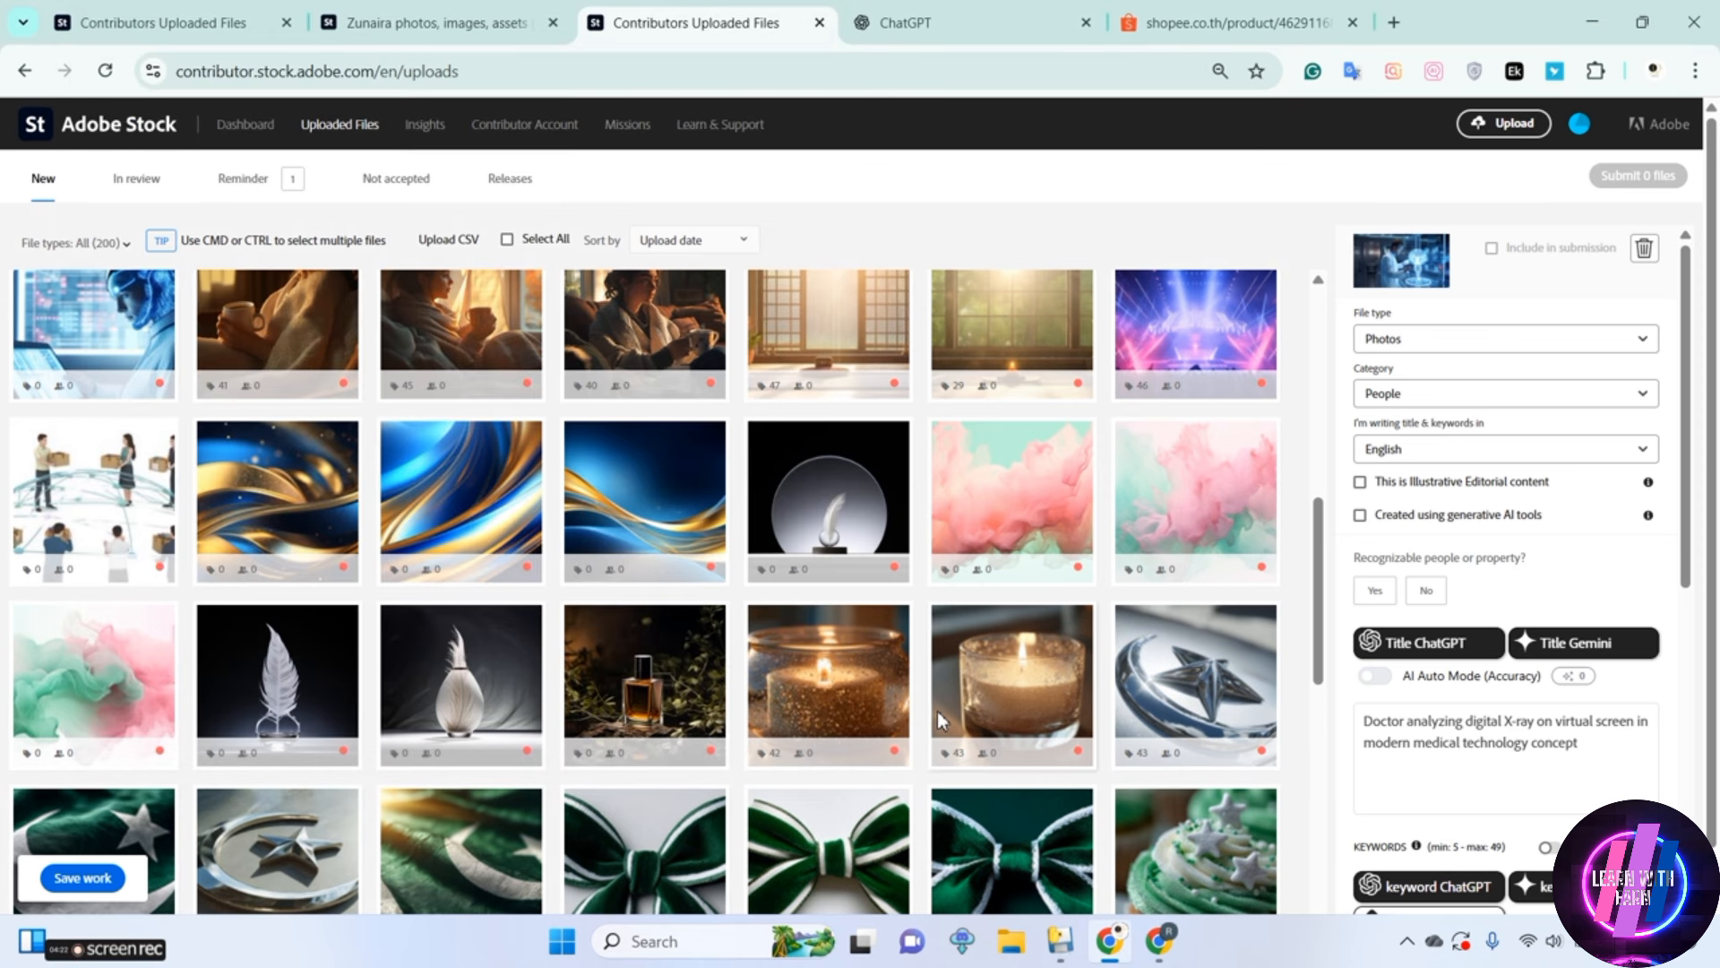
pyautogui.click(1060, 941)
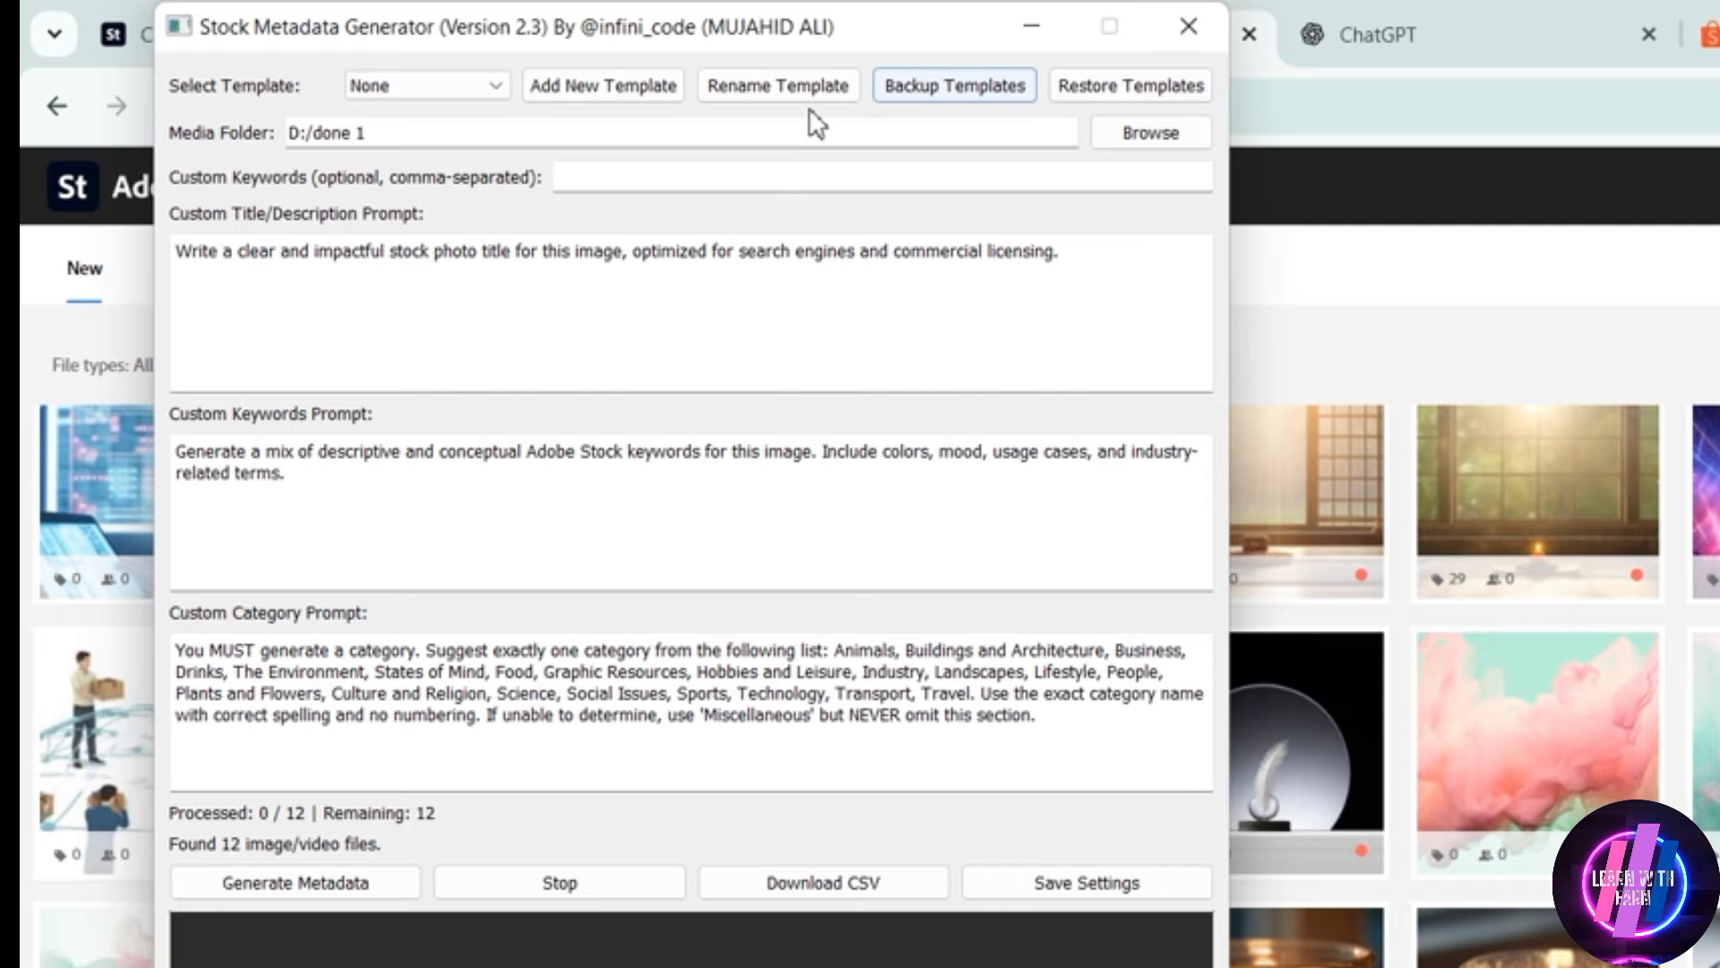
# Examine the available templates and the title, keywords and category prompts of the metadata generator
pyautogui.click(534, 95)
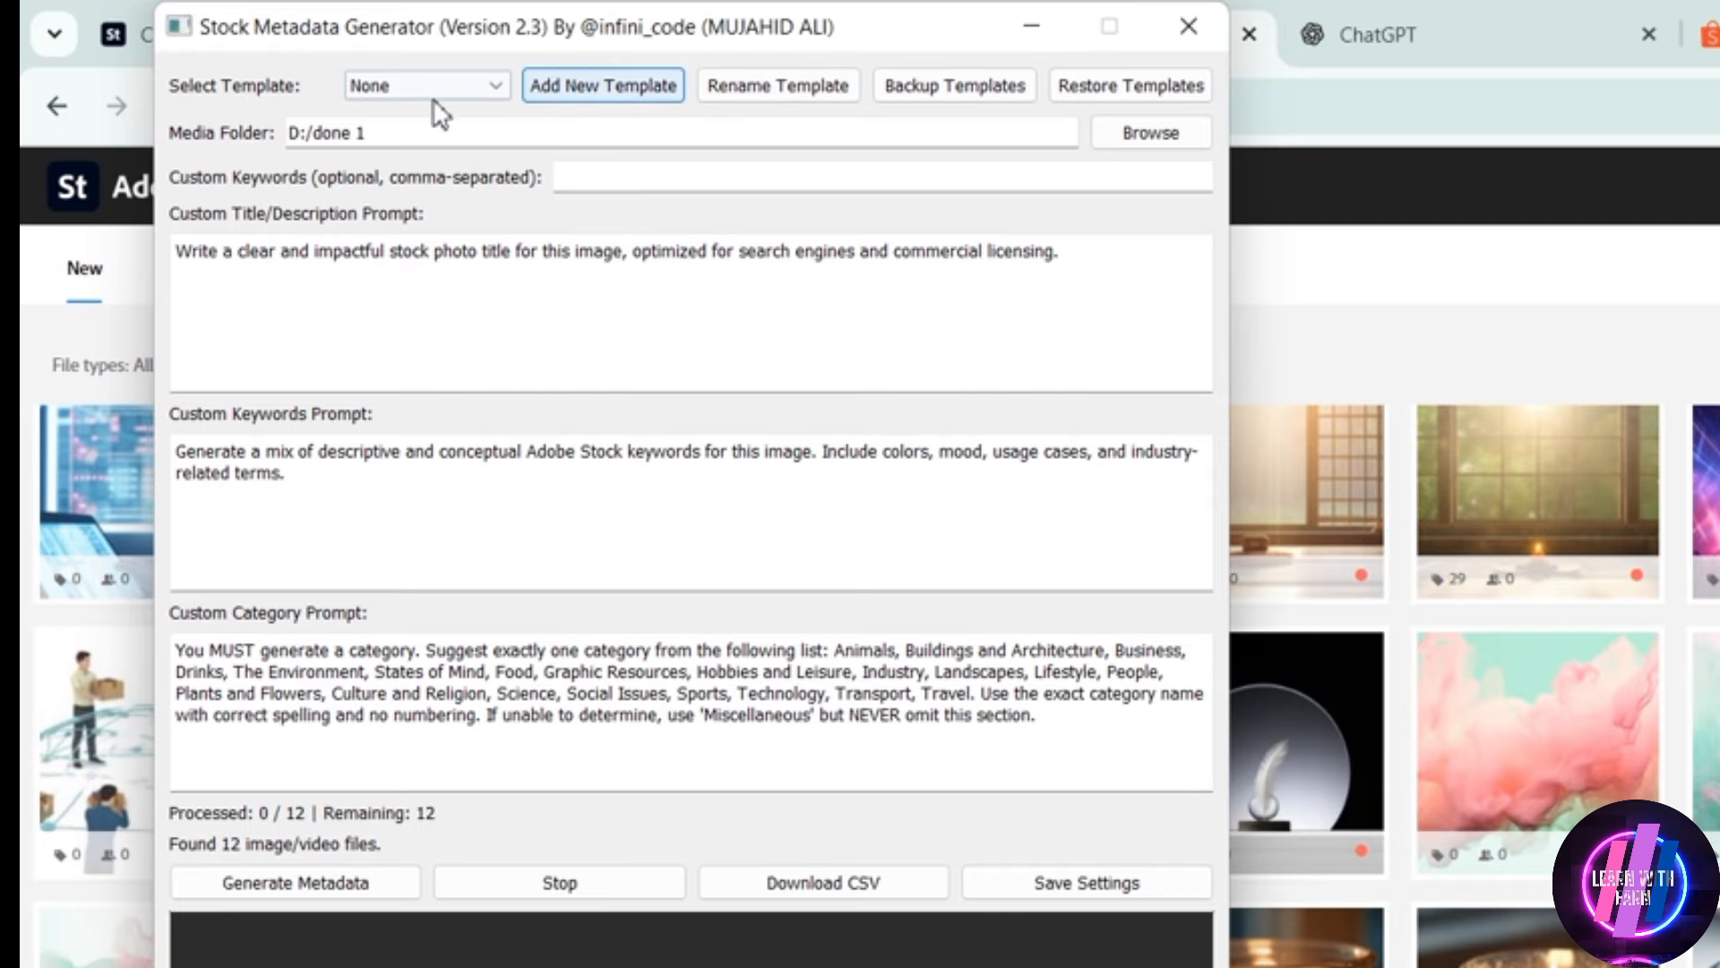
pyautogui.click(498, 86)
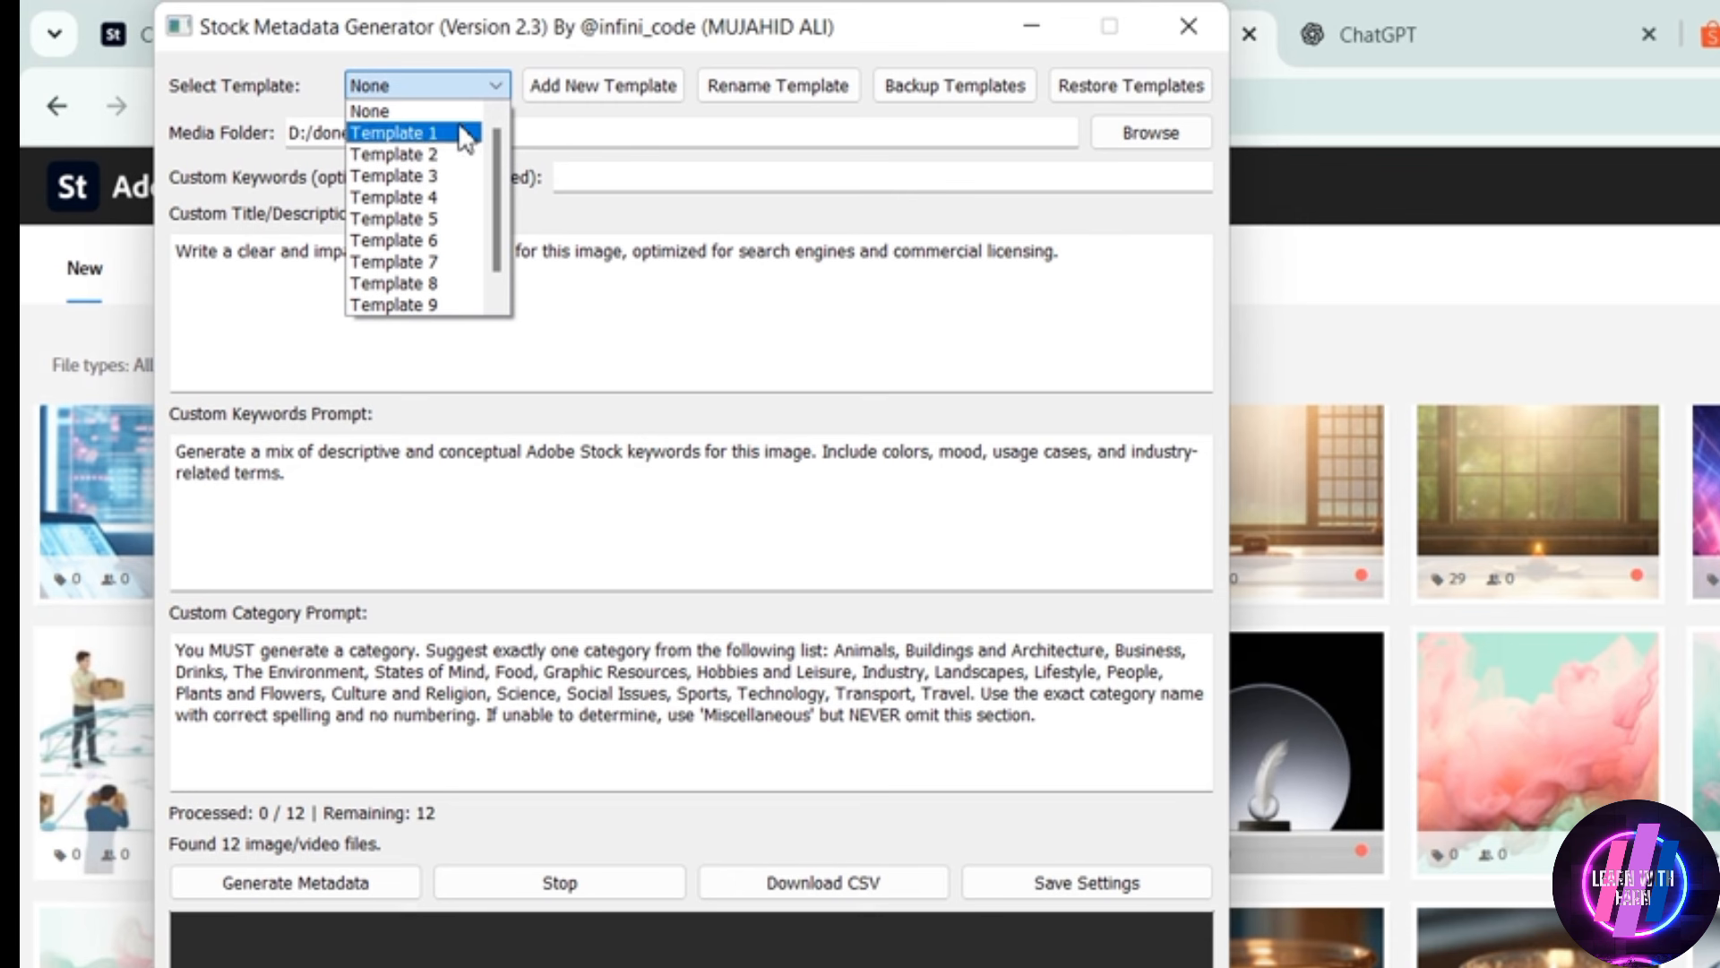
pyautogui.click(460, 82)
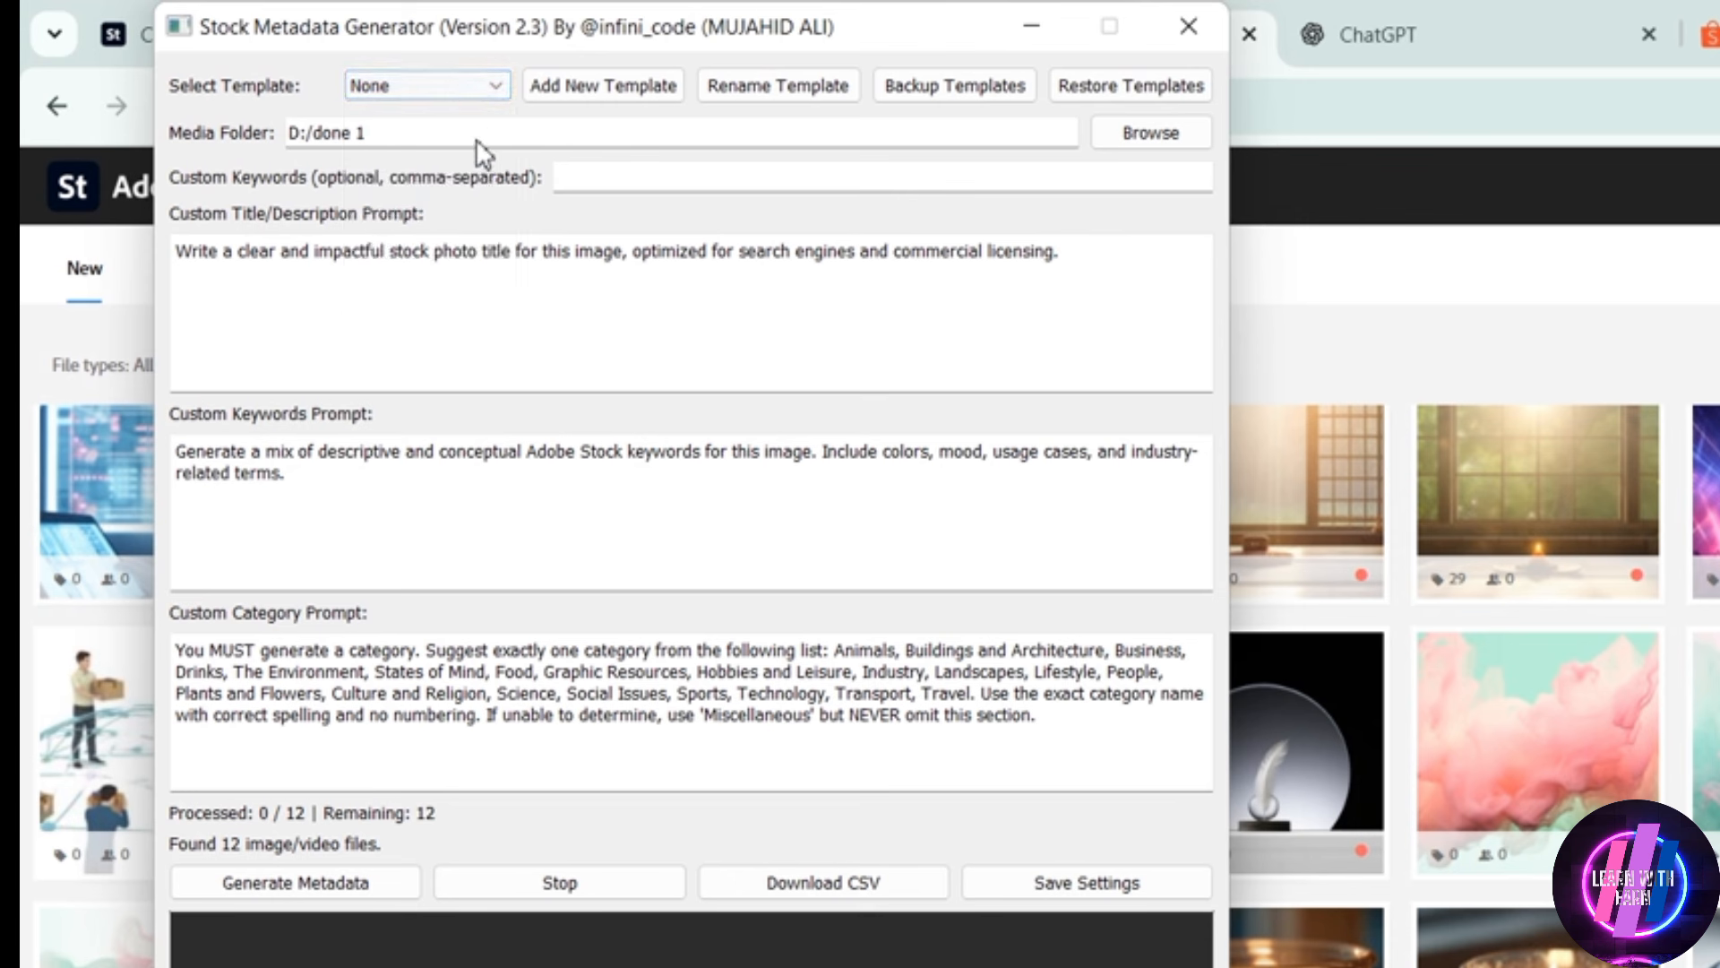
pyautogui.click(498, 260)
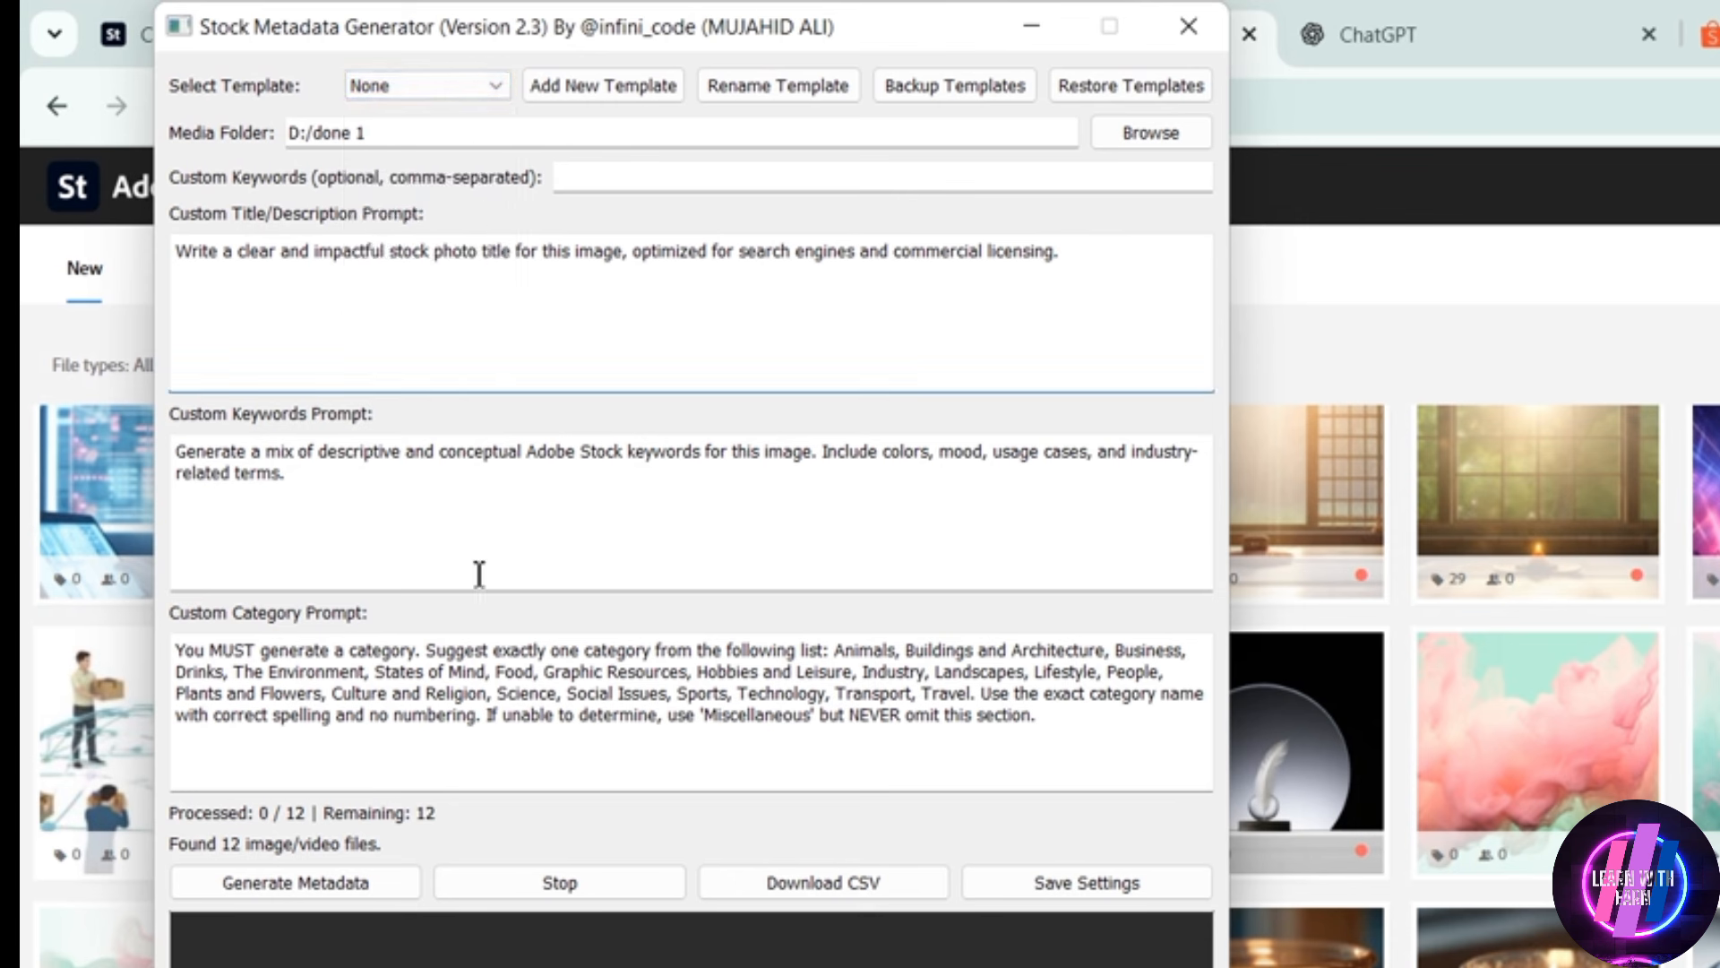
pyautogui.click(341, 897)
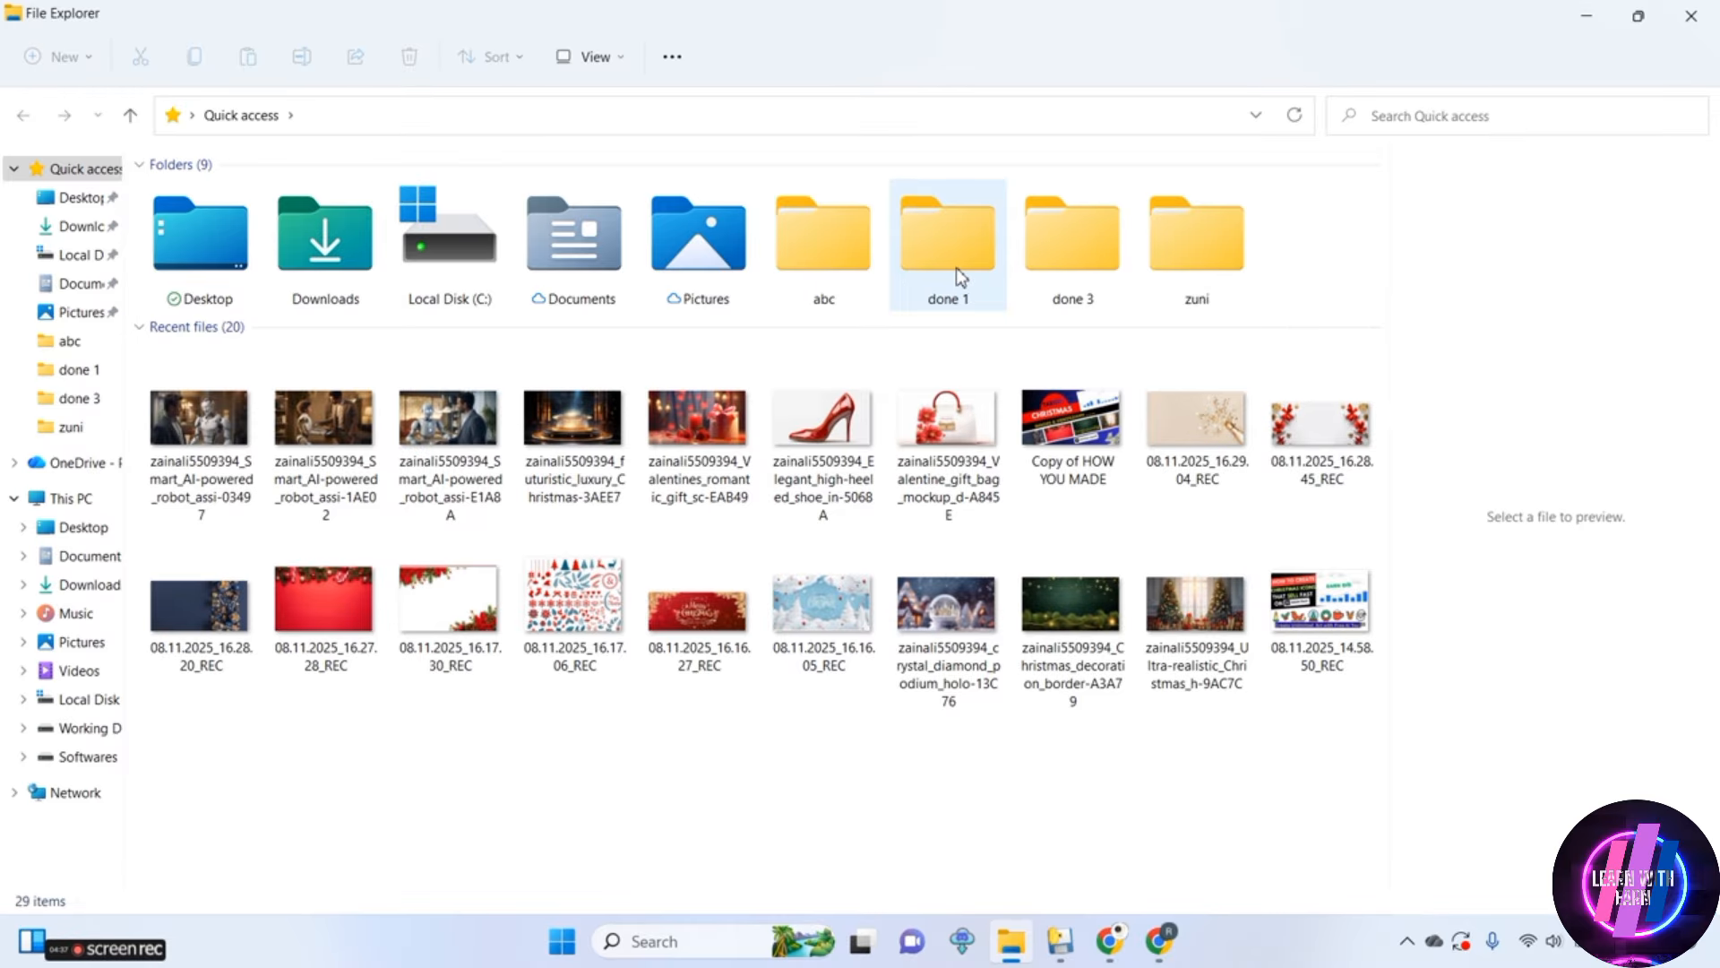
# Check the done 1 folder in File Explorer and set D:/done 1 as the metadata generator's media folder
pyautogui.click(954, 271)
pyautogui.doubleClick(953, 270)
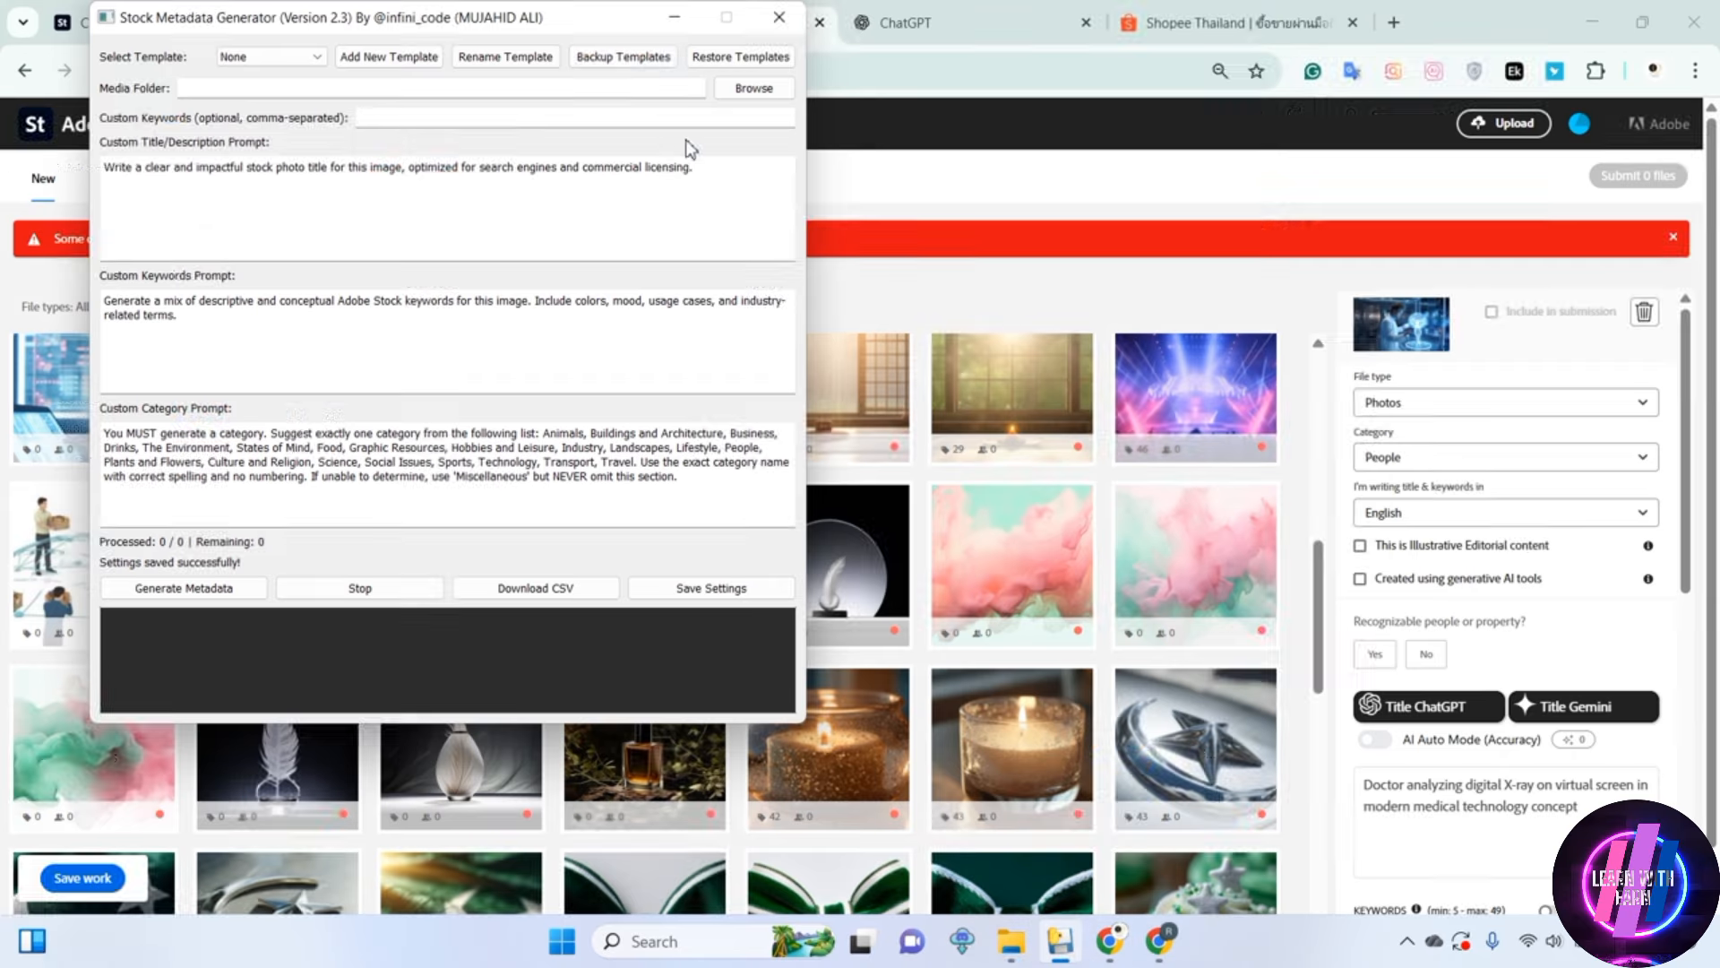
pyautogui.click(754, 90)
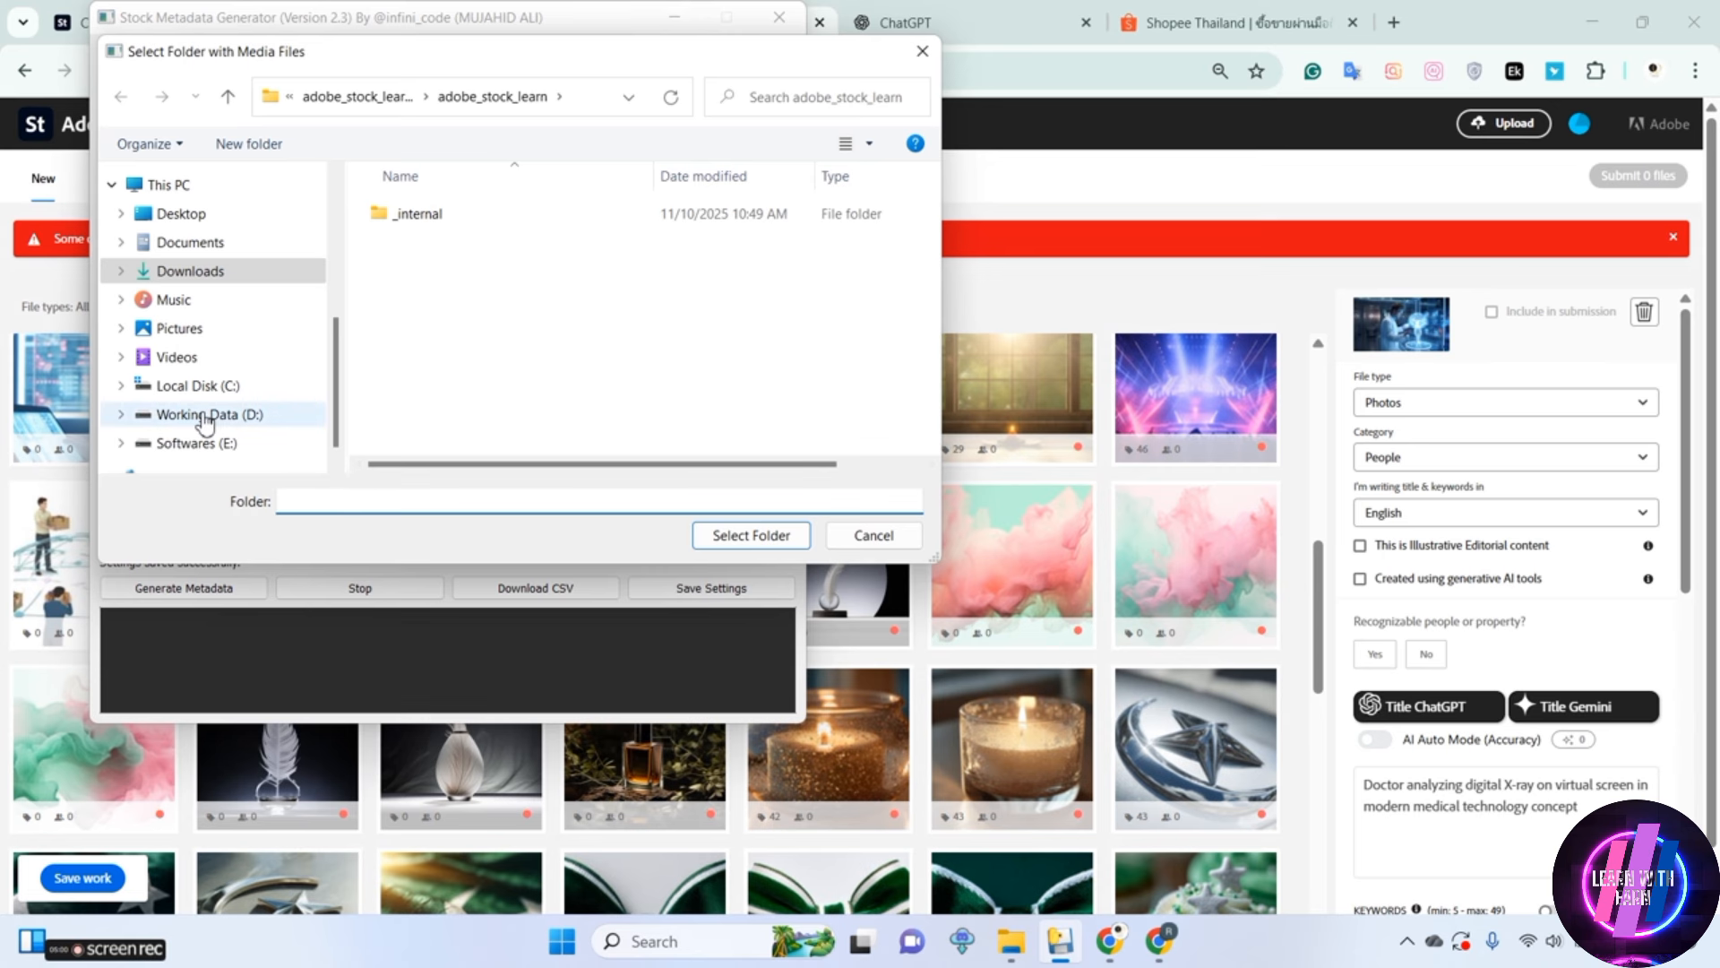
pyautogui.click(202, 415)
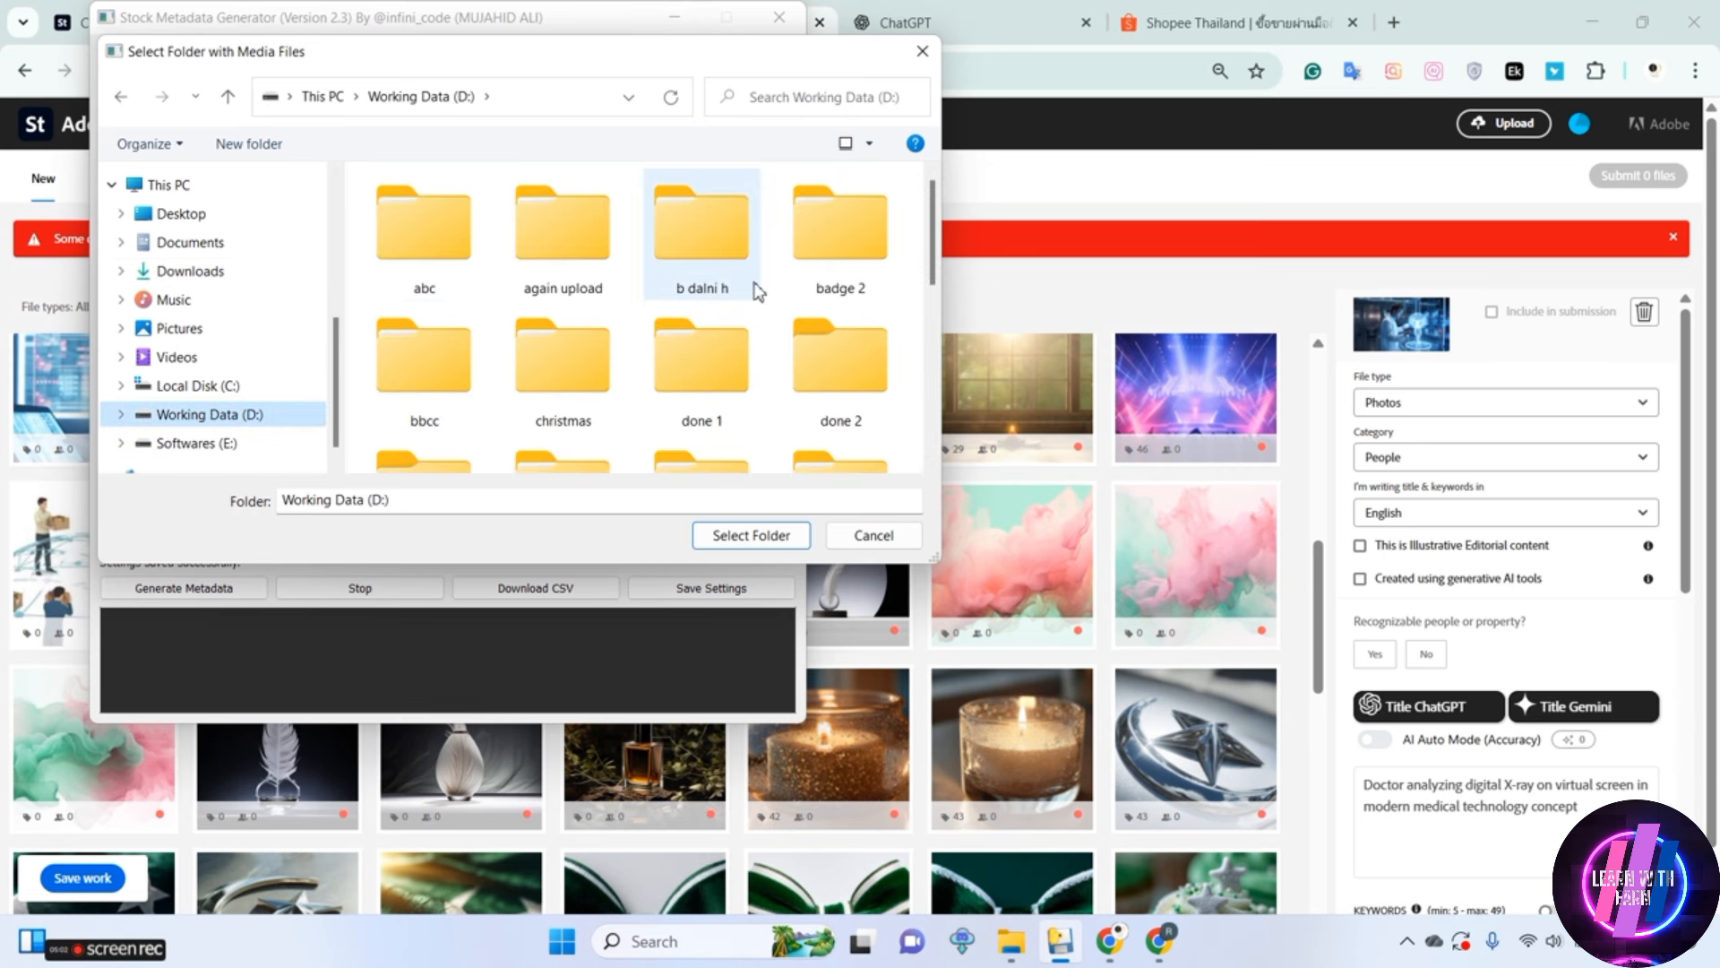
pyautogui.doubleClick(660, 367)
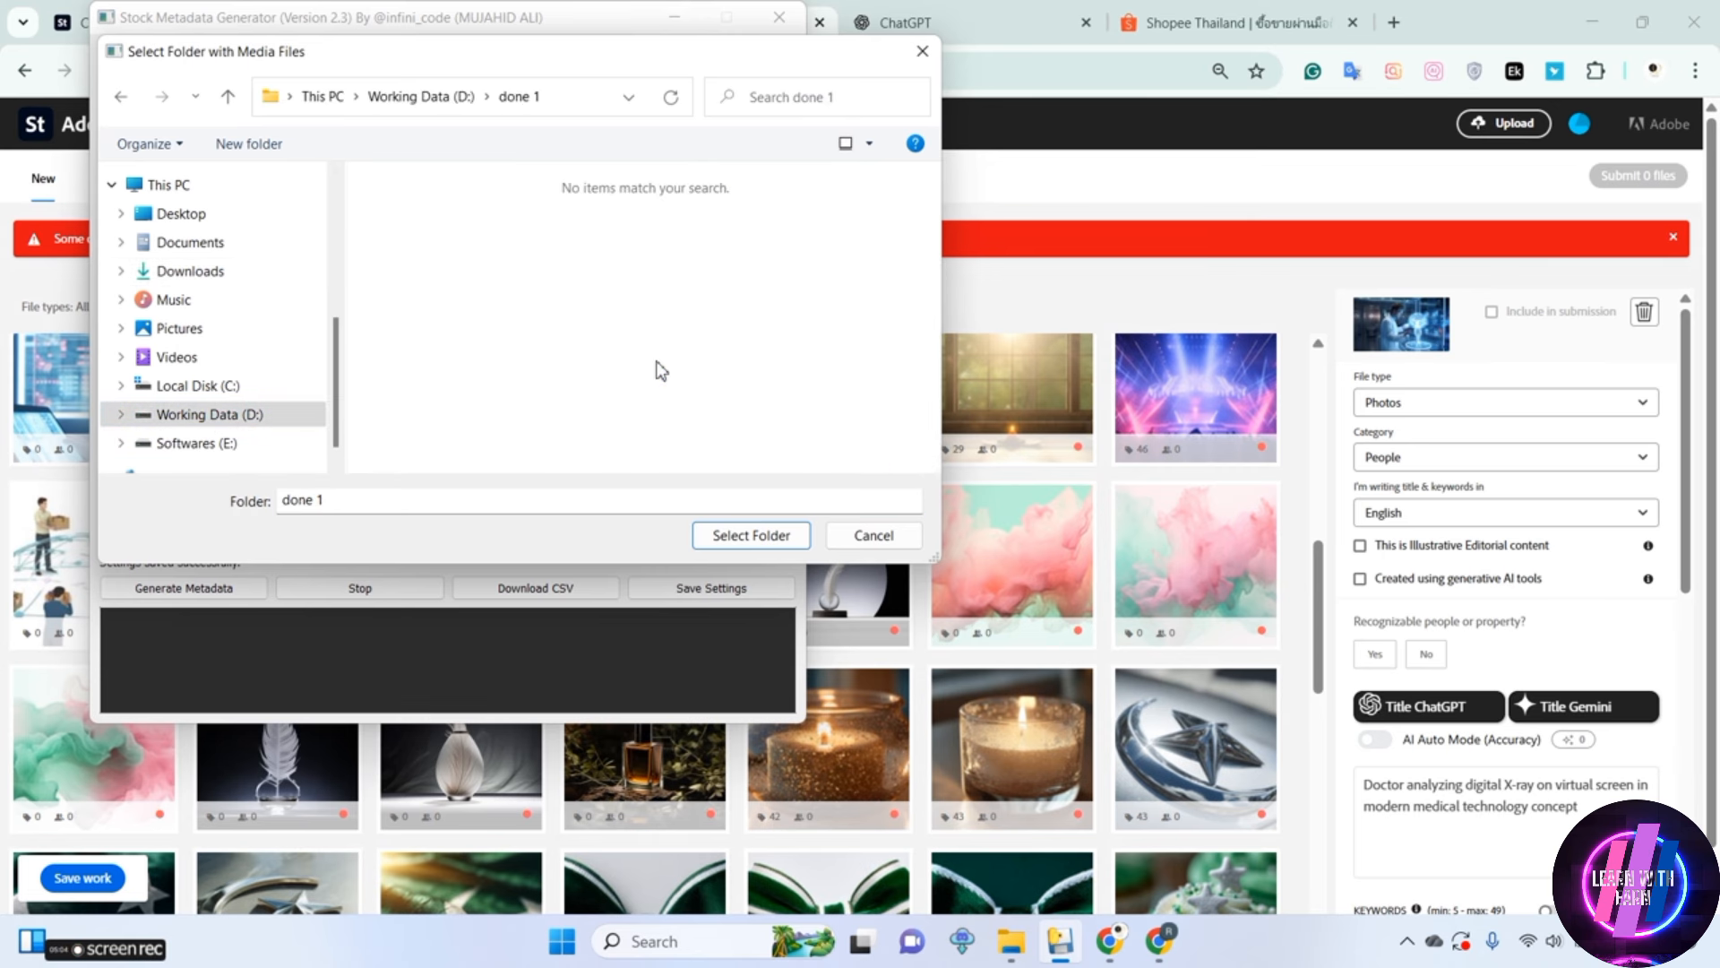
pyautogui.click(751, 537)
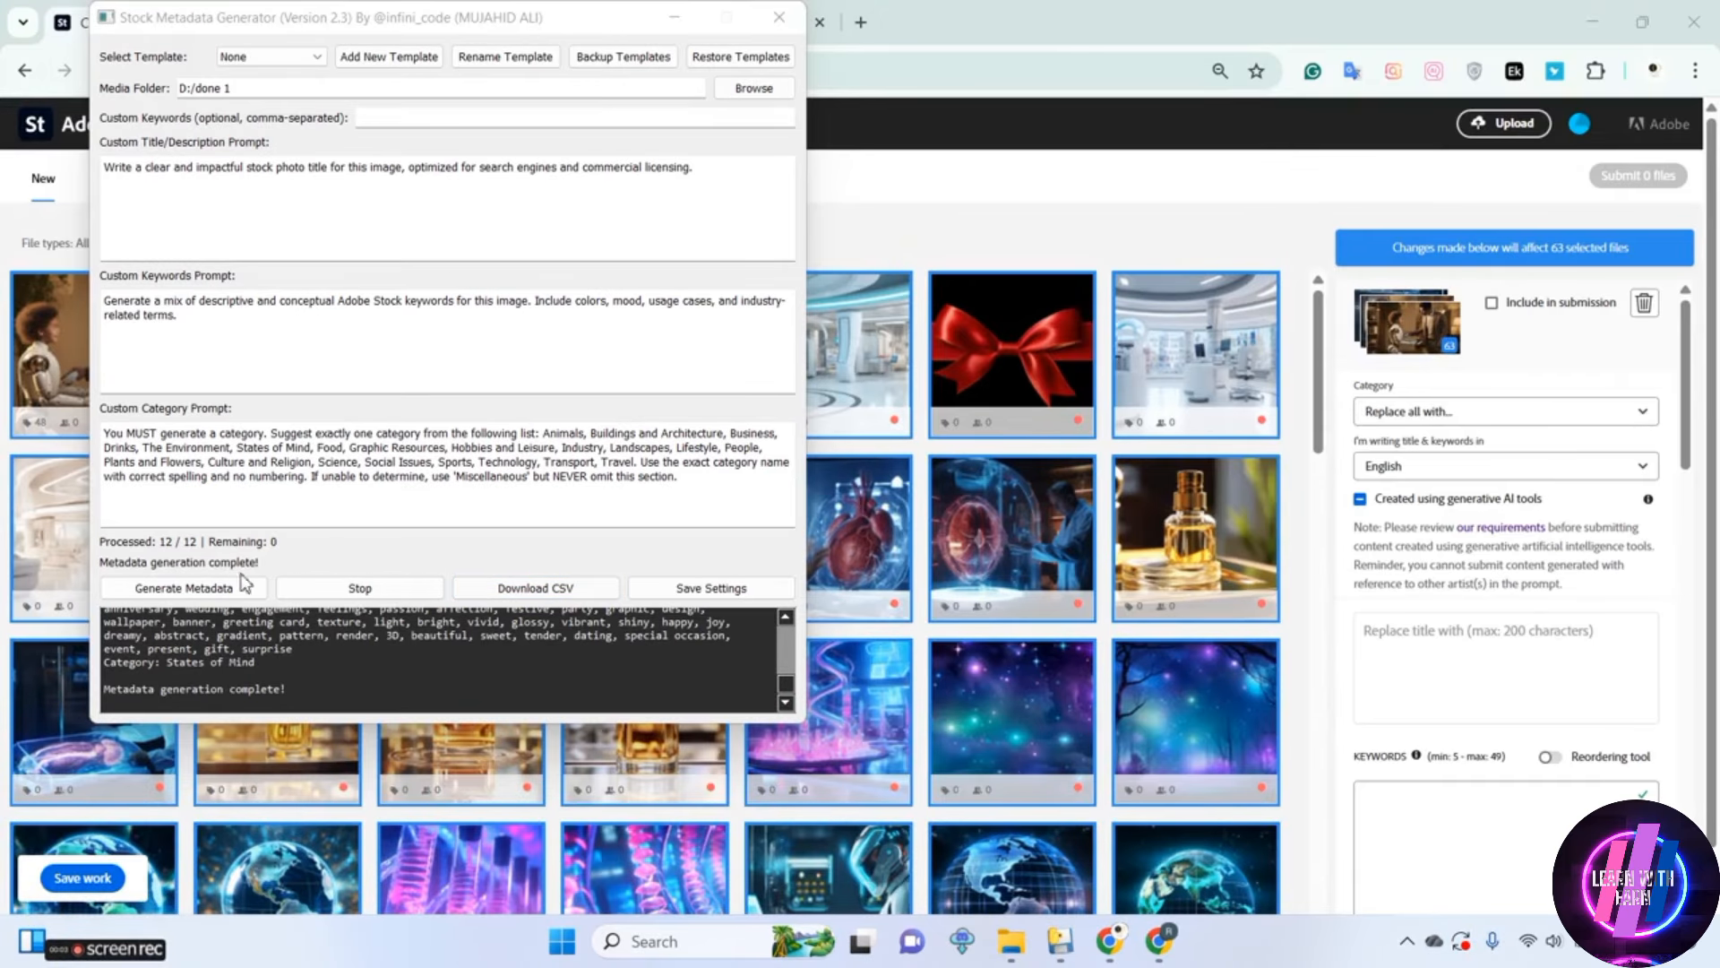
# Review the generated metadata, save it as the CSV file done in the done 1 folder and check the file in File Explorer
pyautogui.moveTo(786, 690); pyautogui.dragTo(786, 635)
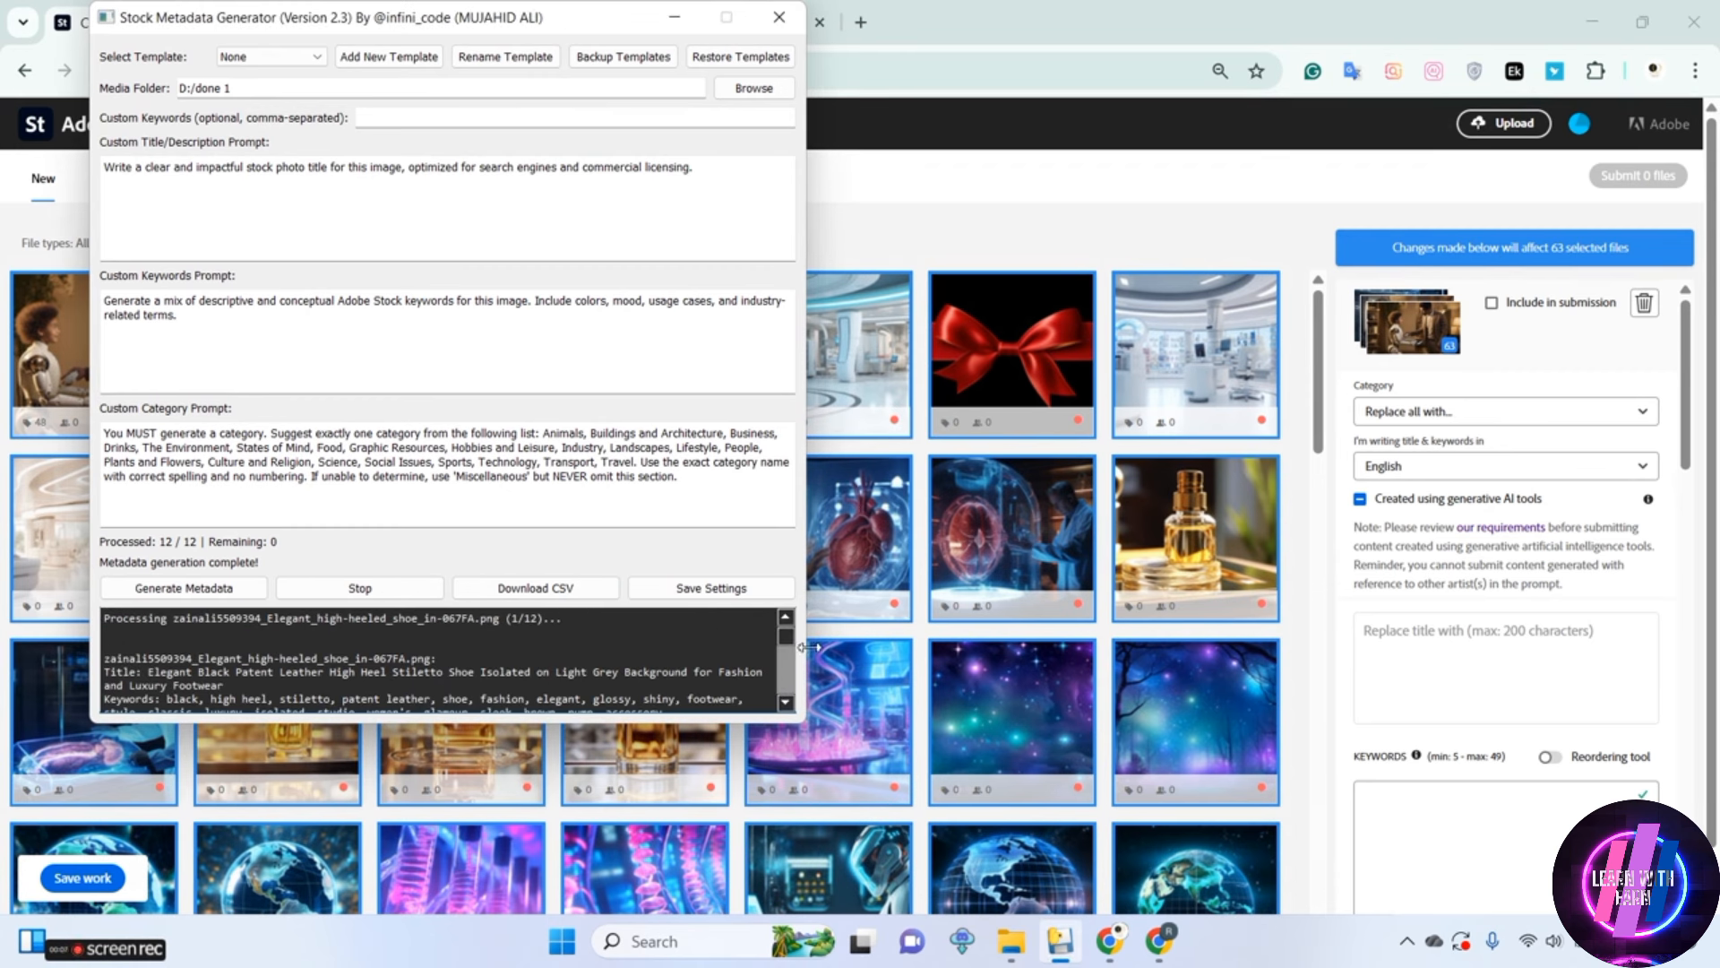
pyautogui.scroll(-1, 792, 642)
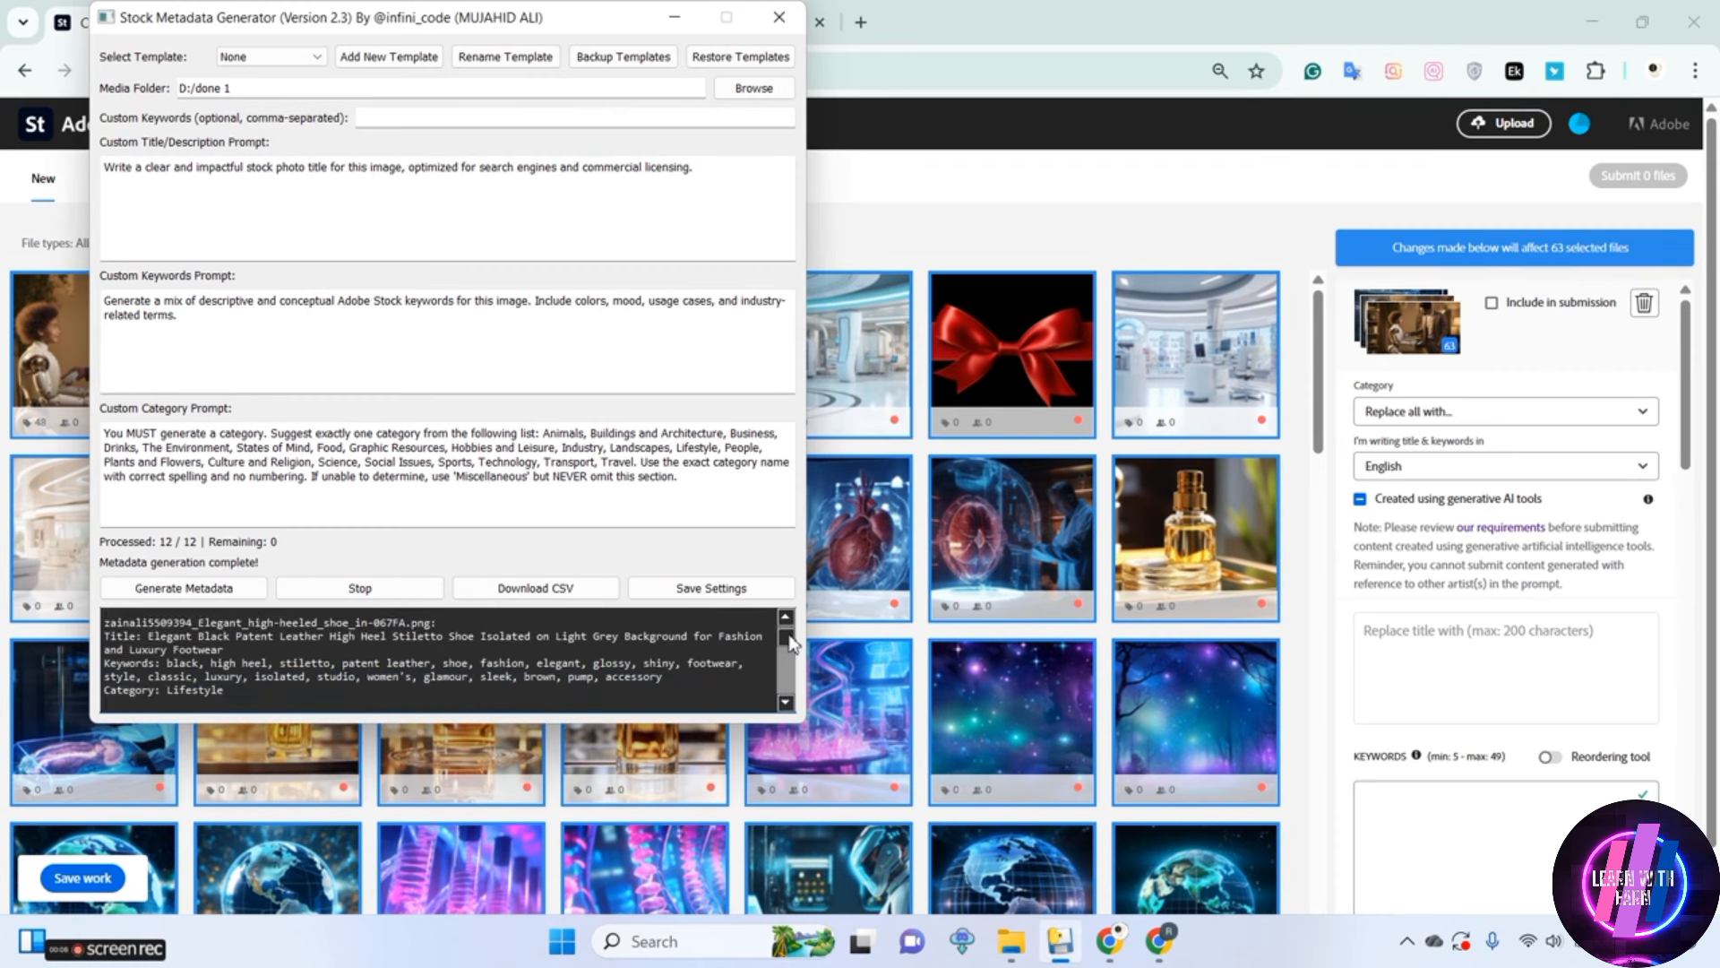
pyautogui.click(519, 590)
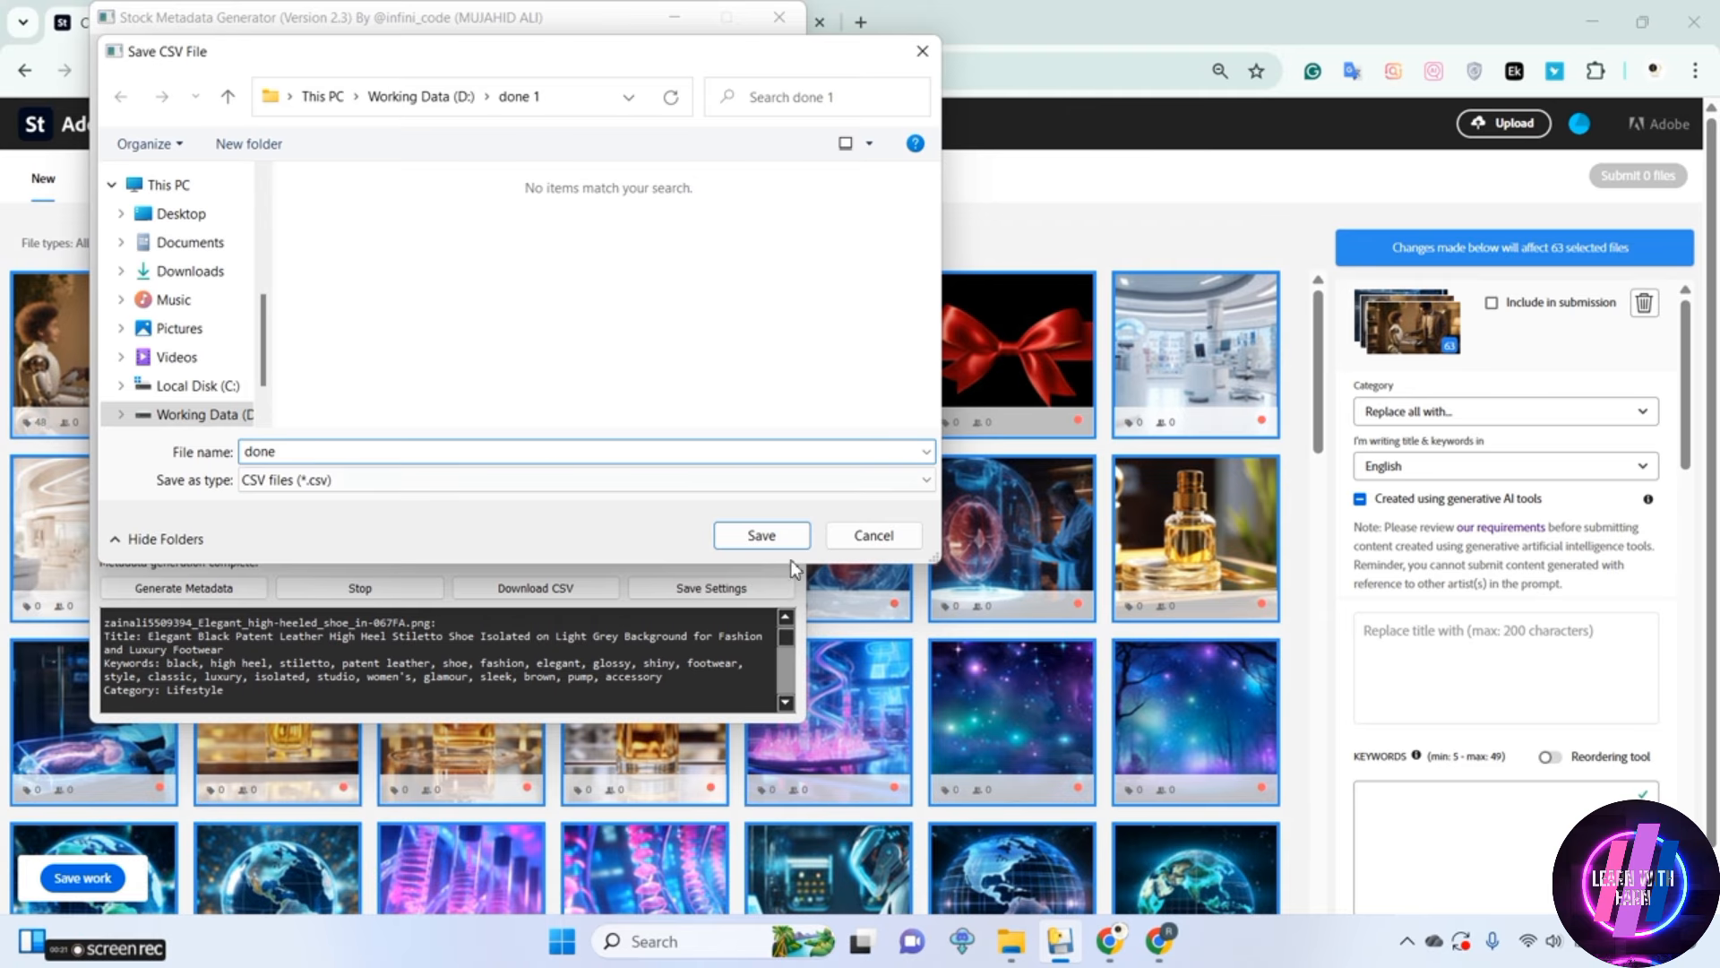
pyautogui.click(761, 535)
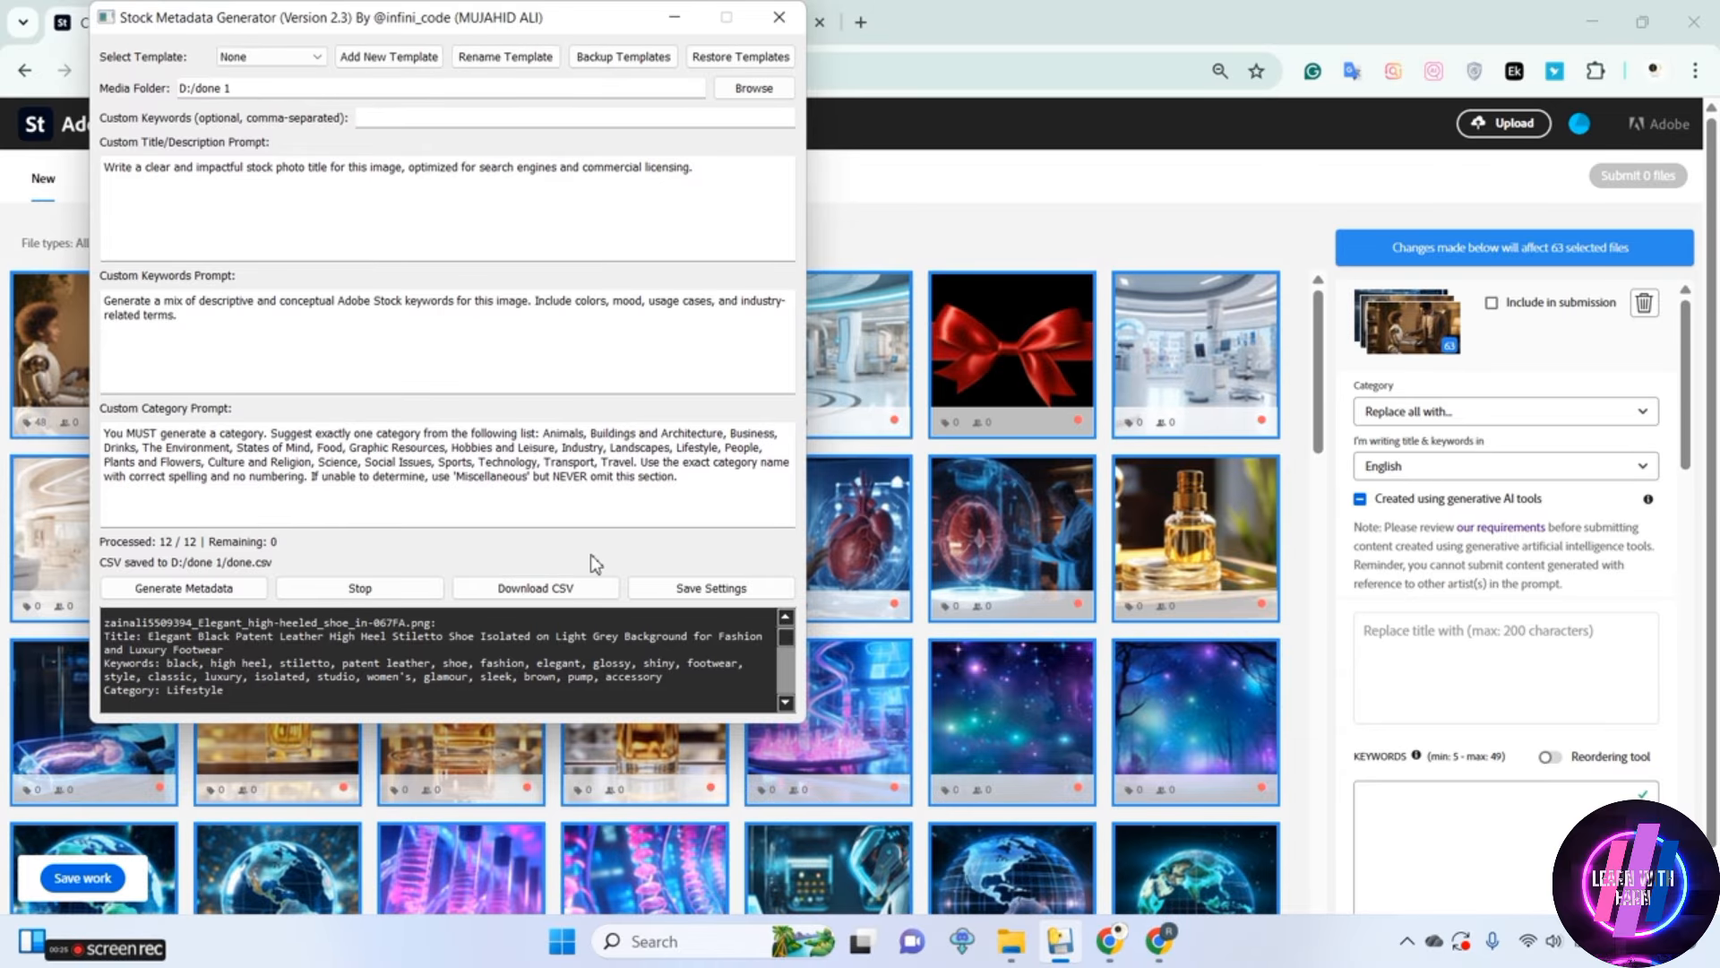
pyautogui.click(538, 588)
pyautogui.moveTo(1013, 941)
pyautogui.click(990, 842)
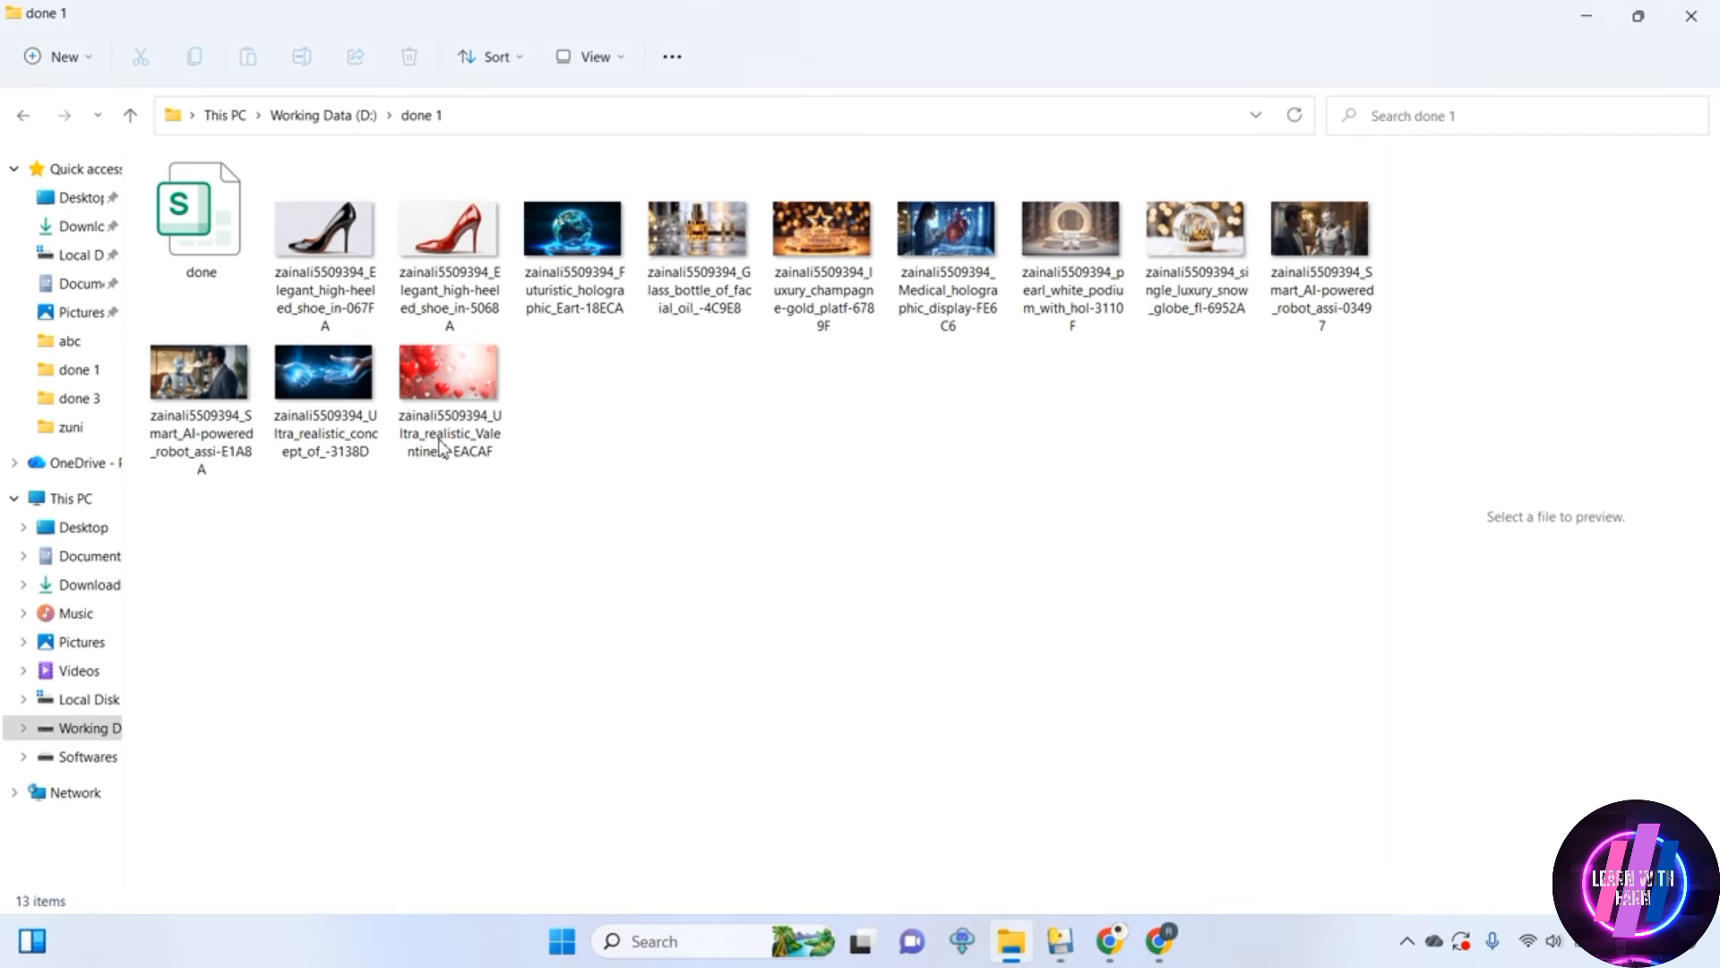
# Switch to Adobe Stock in Chrome and upload all images from the done 1 folder
pyautogui.click(1111, 941)
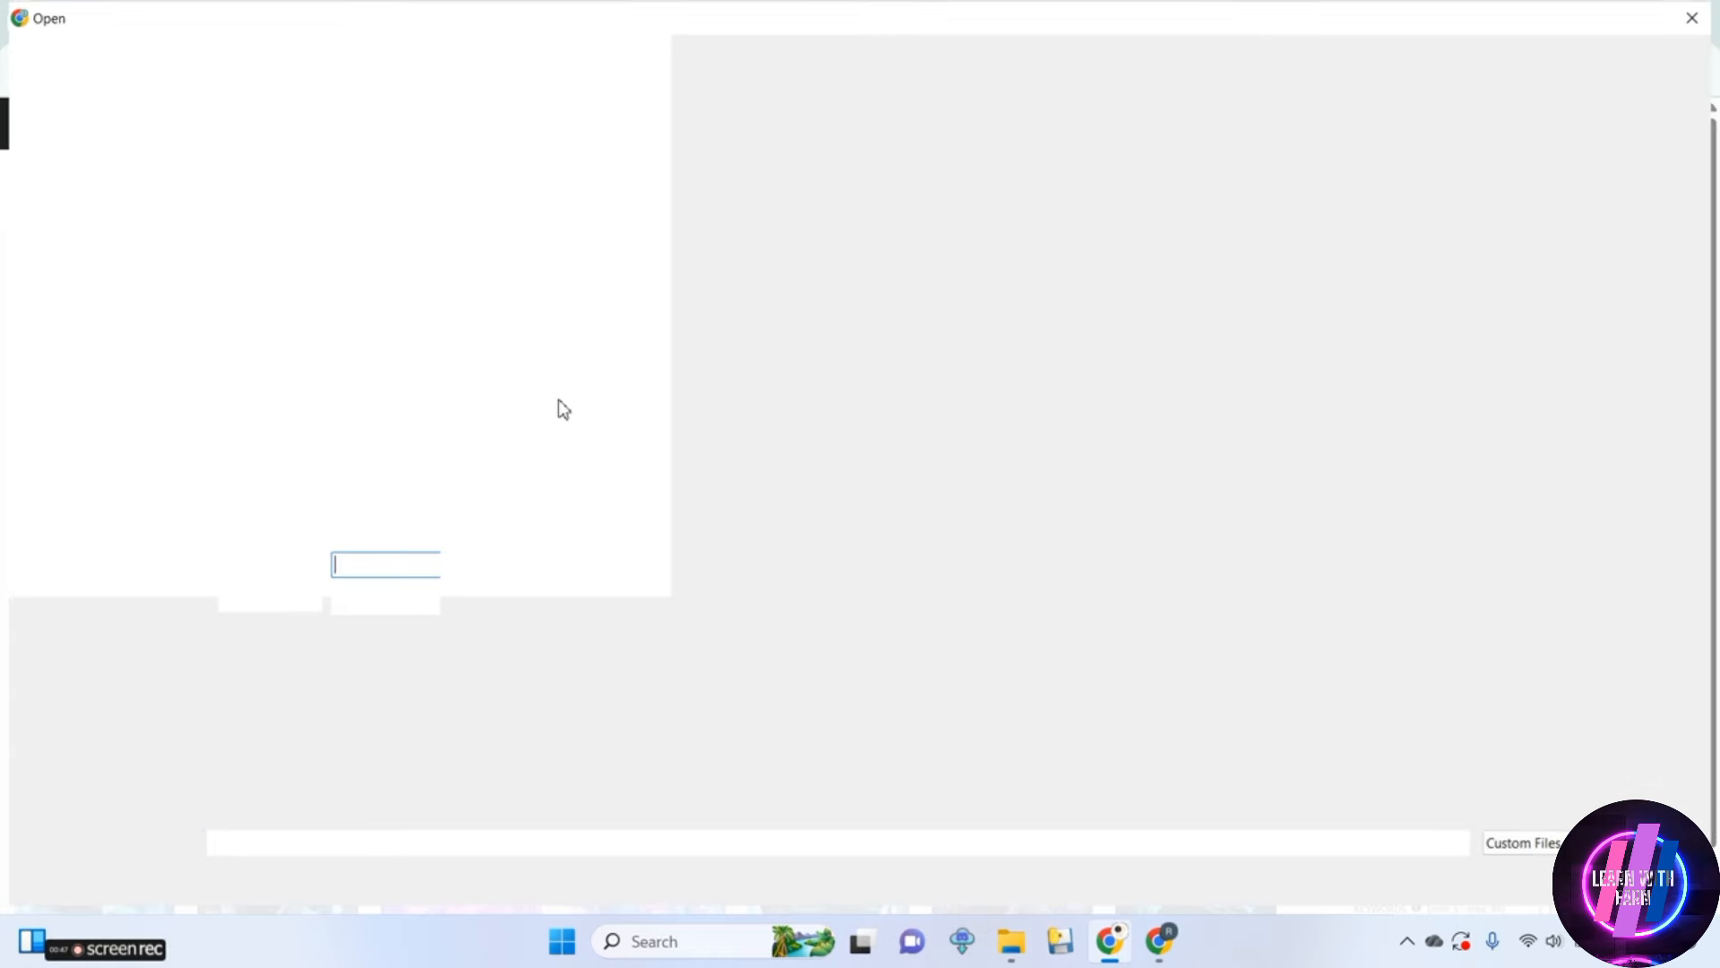
pyautogui.click(346, 229)
pyautogui.hotkey('ctrl', 'a')
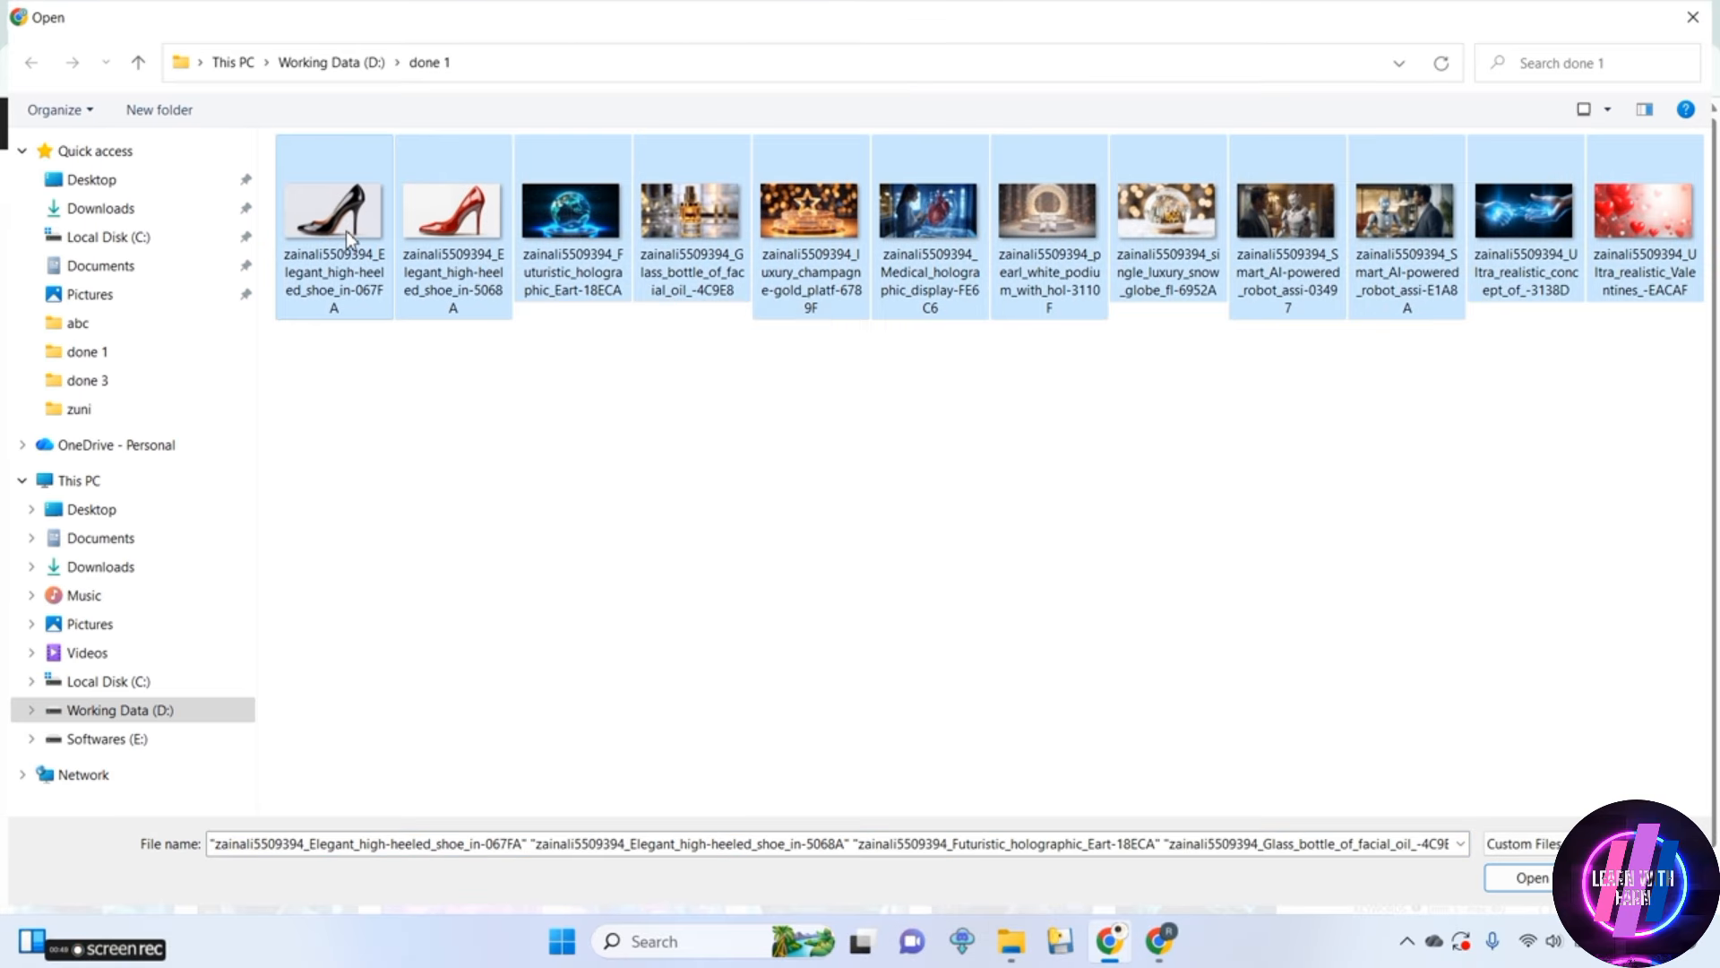
pyautogui.click(1514, 880)
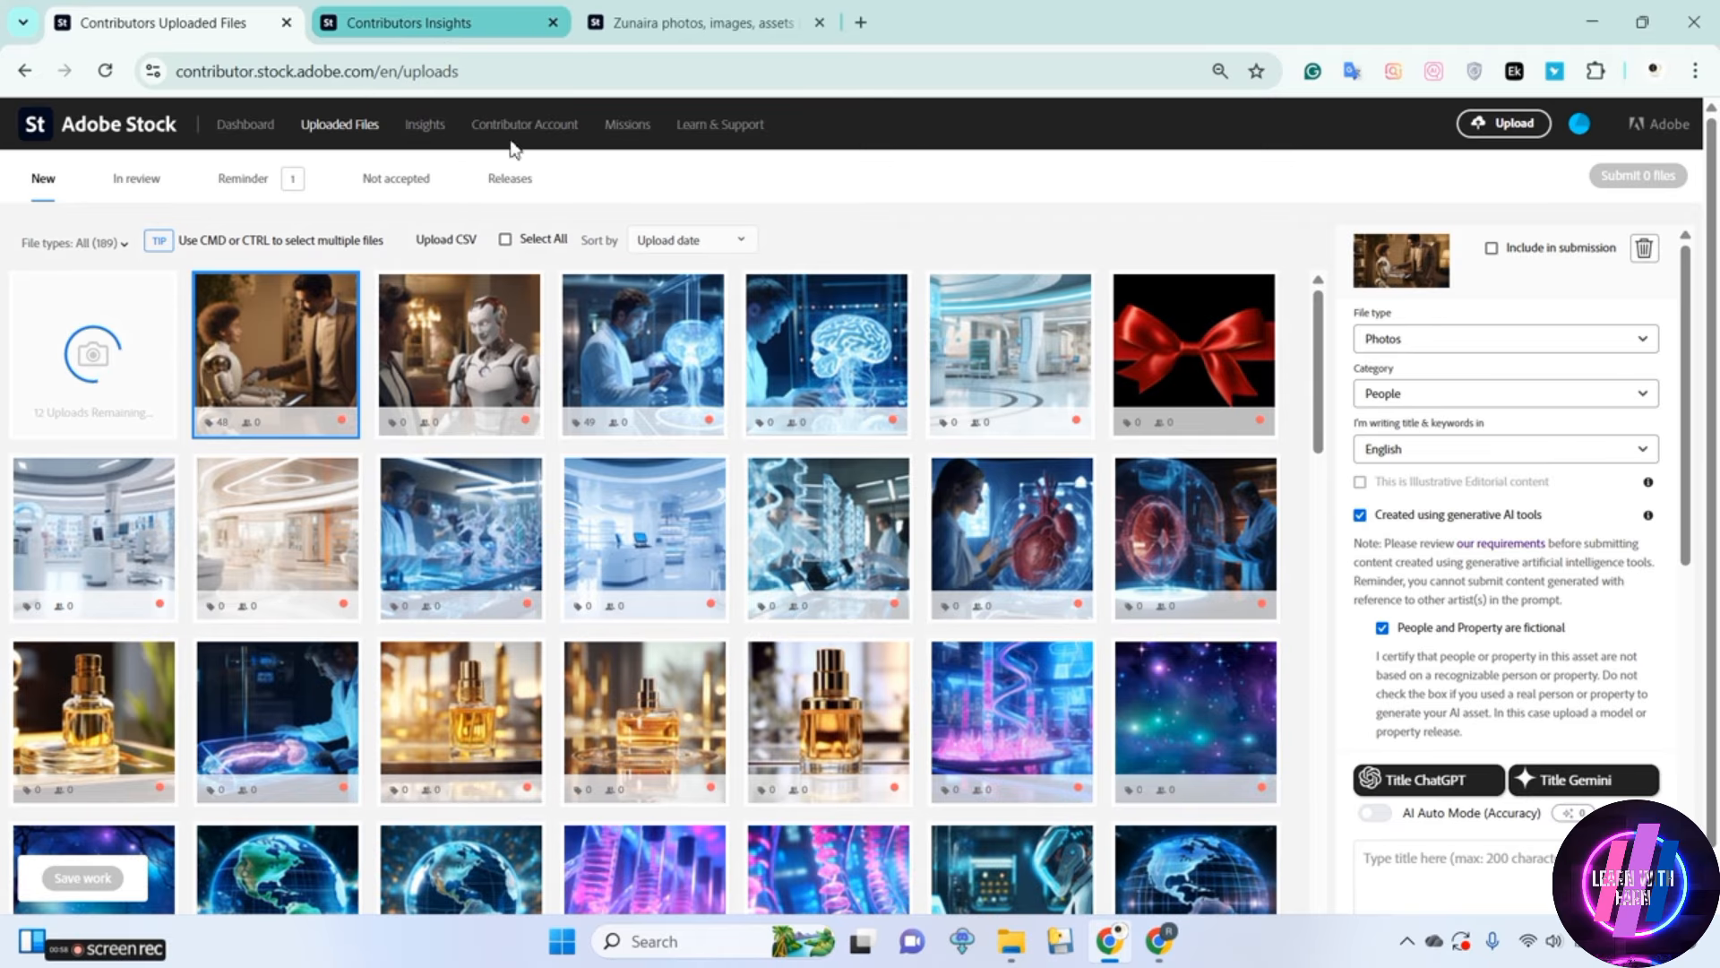
pyautogui.click(1070, 957)
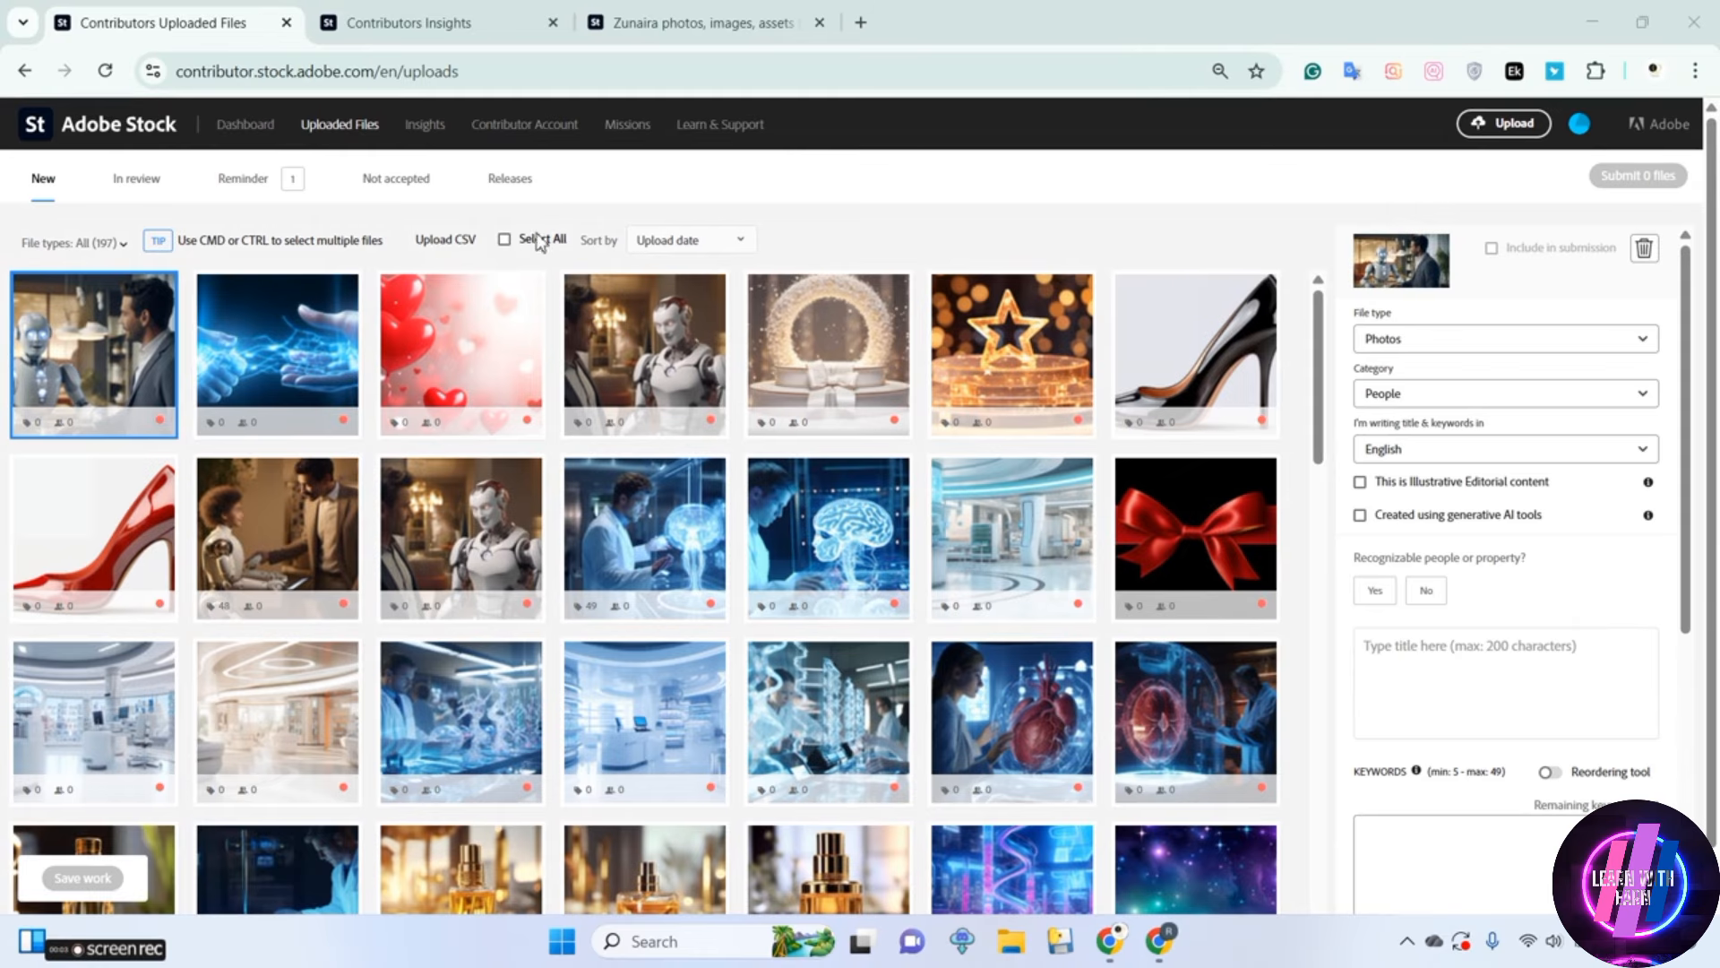
# Upload the metadata CSV file done from the done 1 folder and refresh the page to view the changes
pyautogui.click(446, 240)
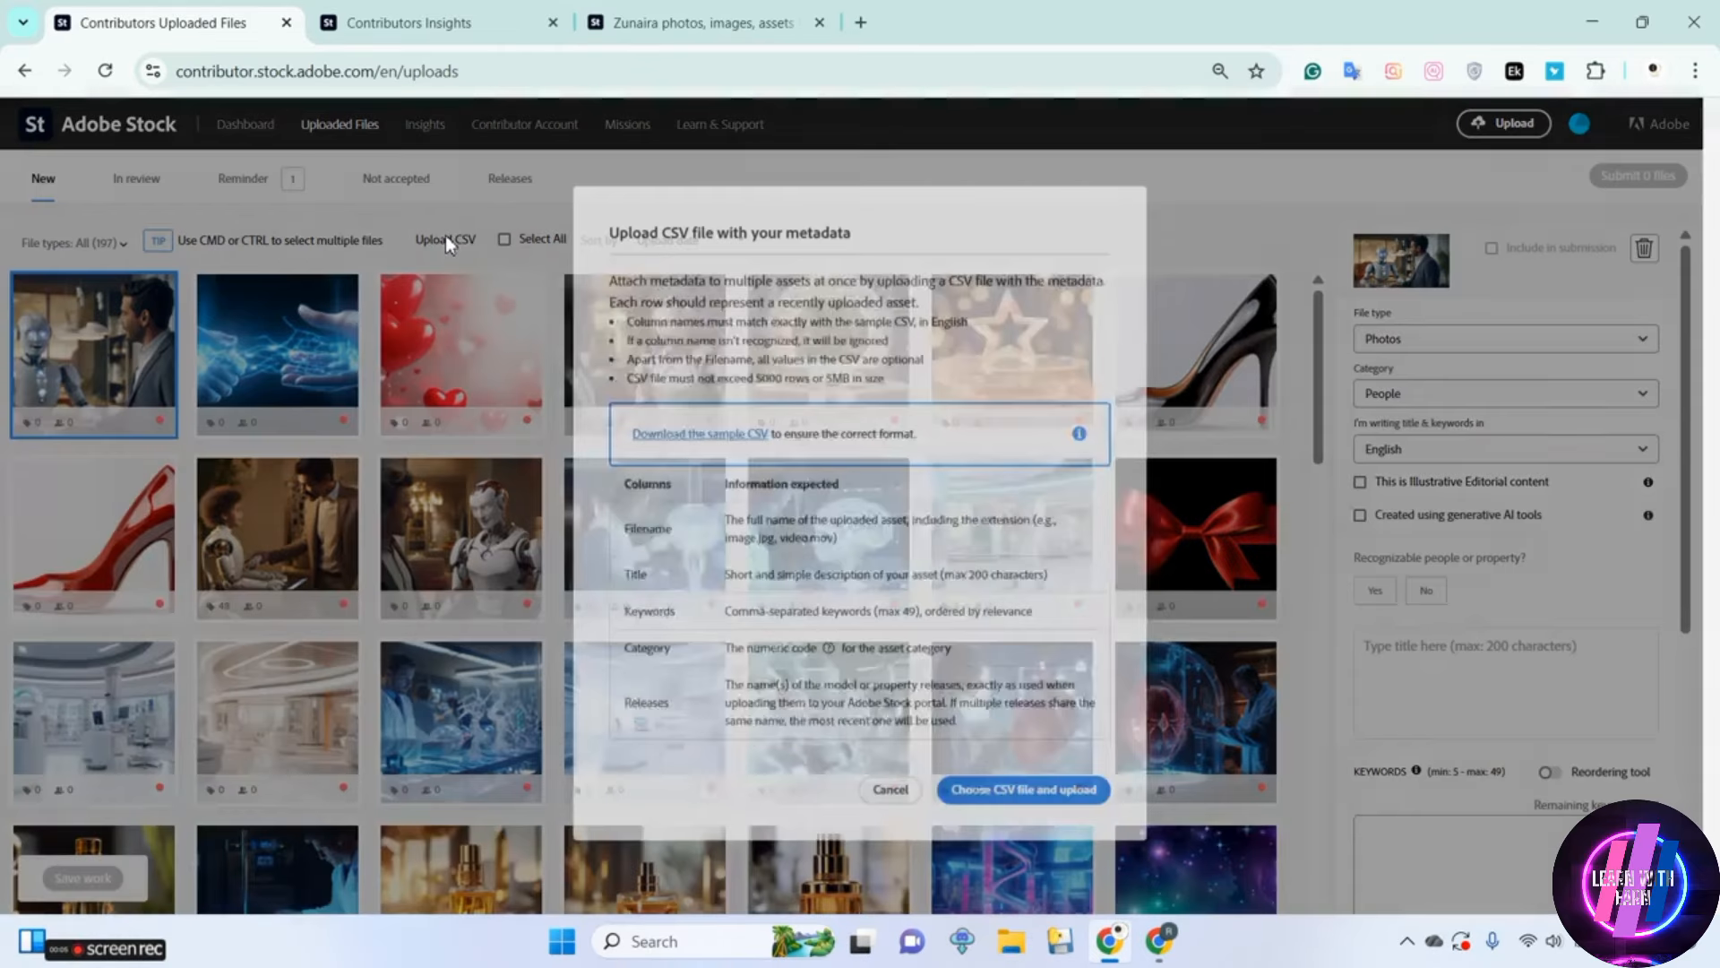
pyautogui.click(1009, 784)
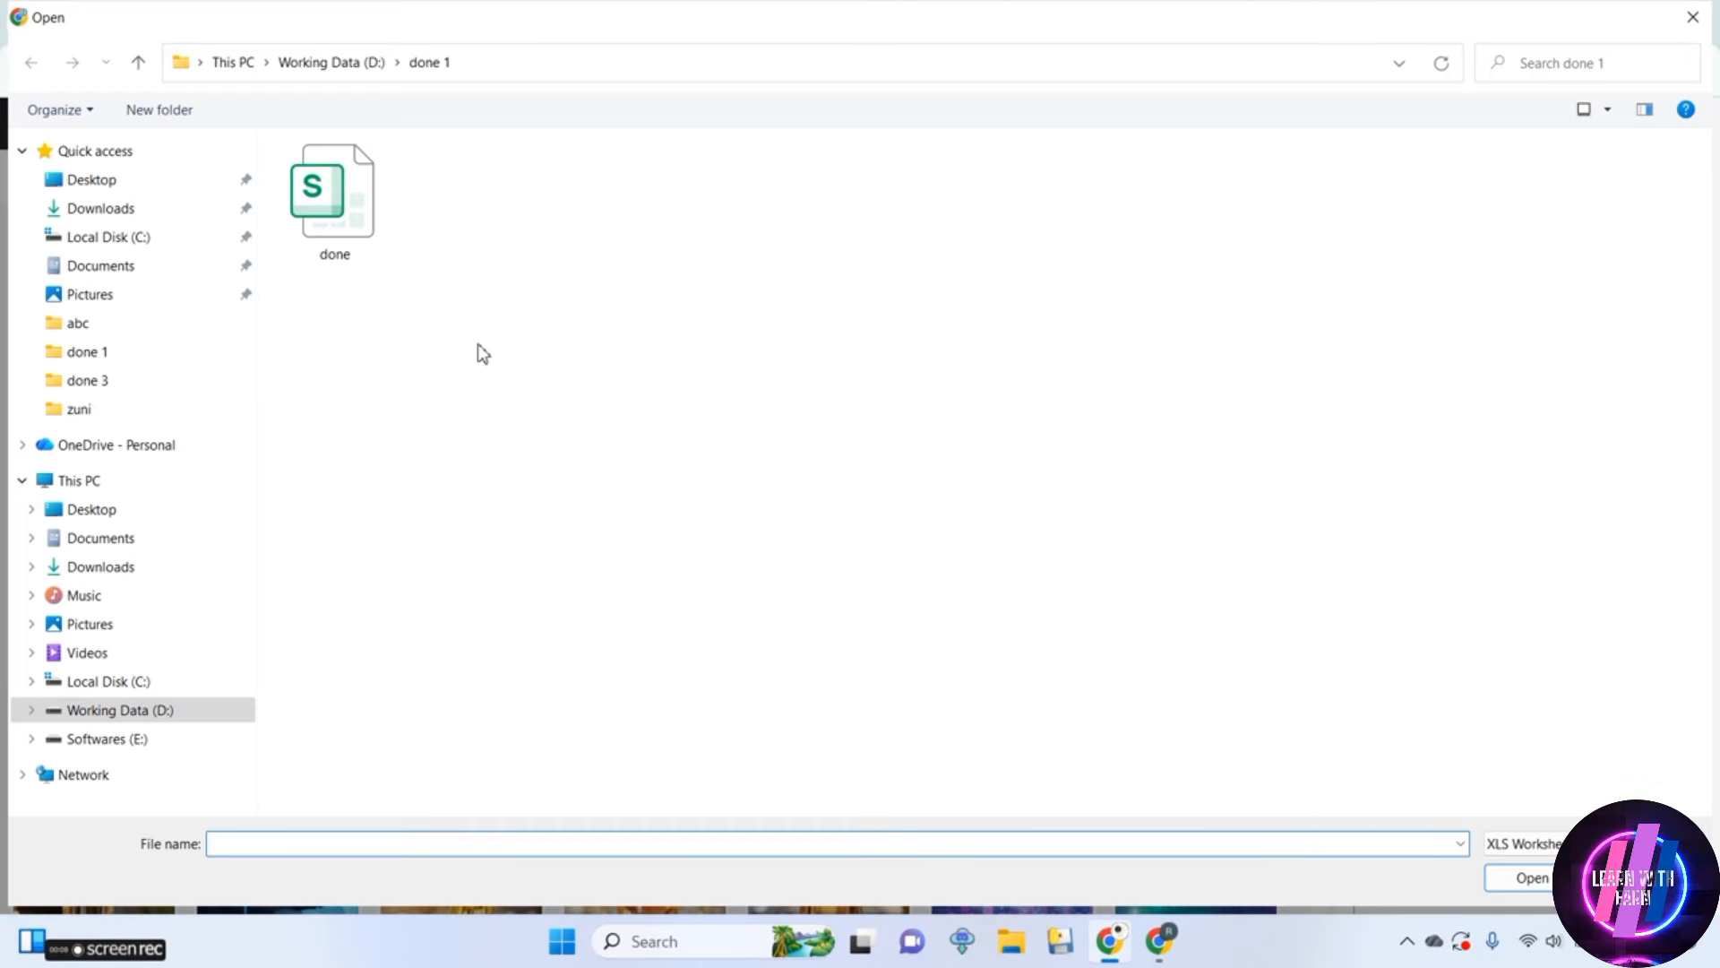
pyautogui.doubleClick(342, 239)
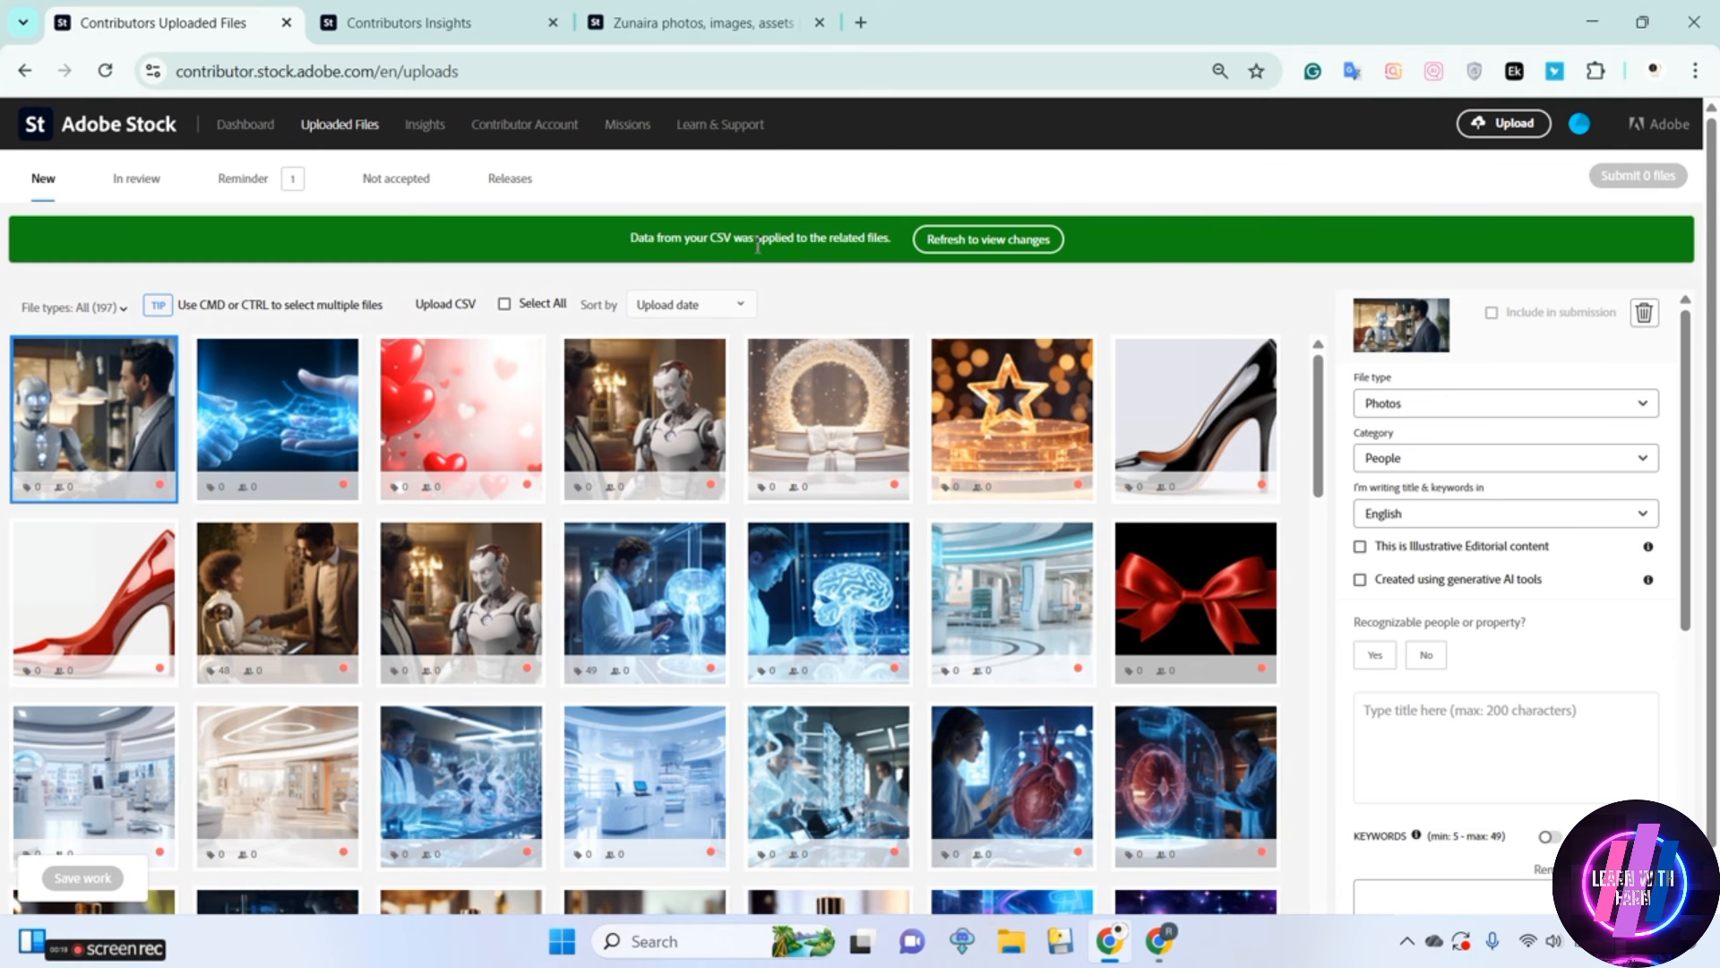
pyautogui.click(949, 240)
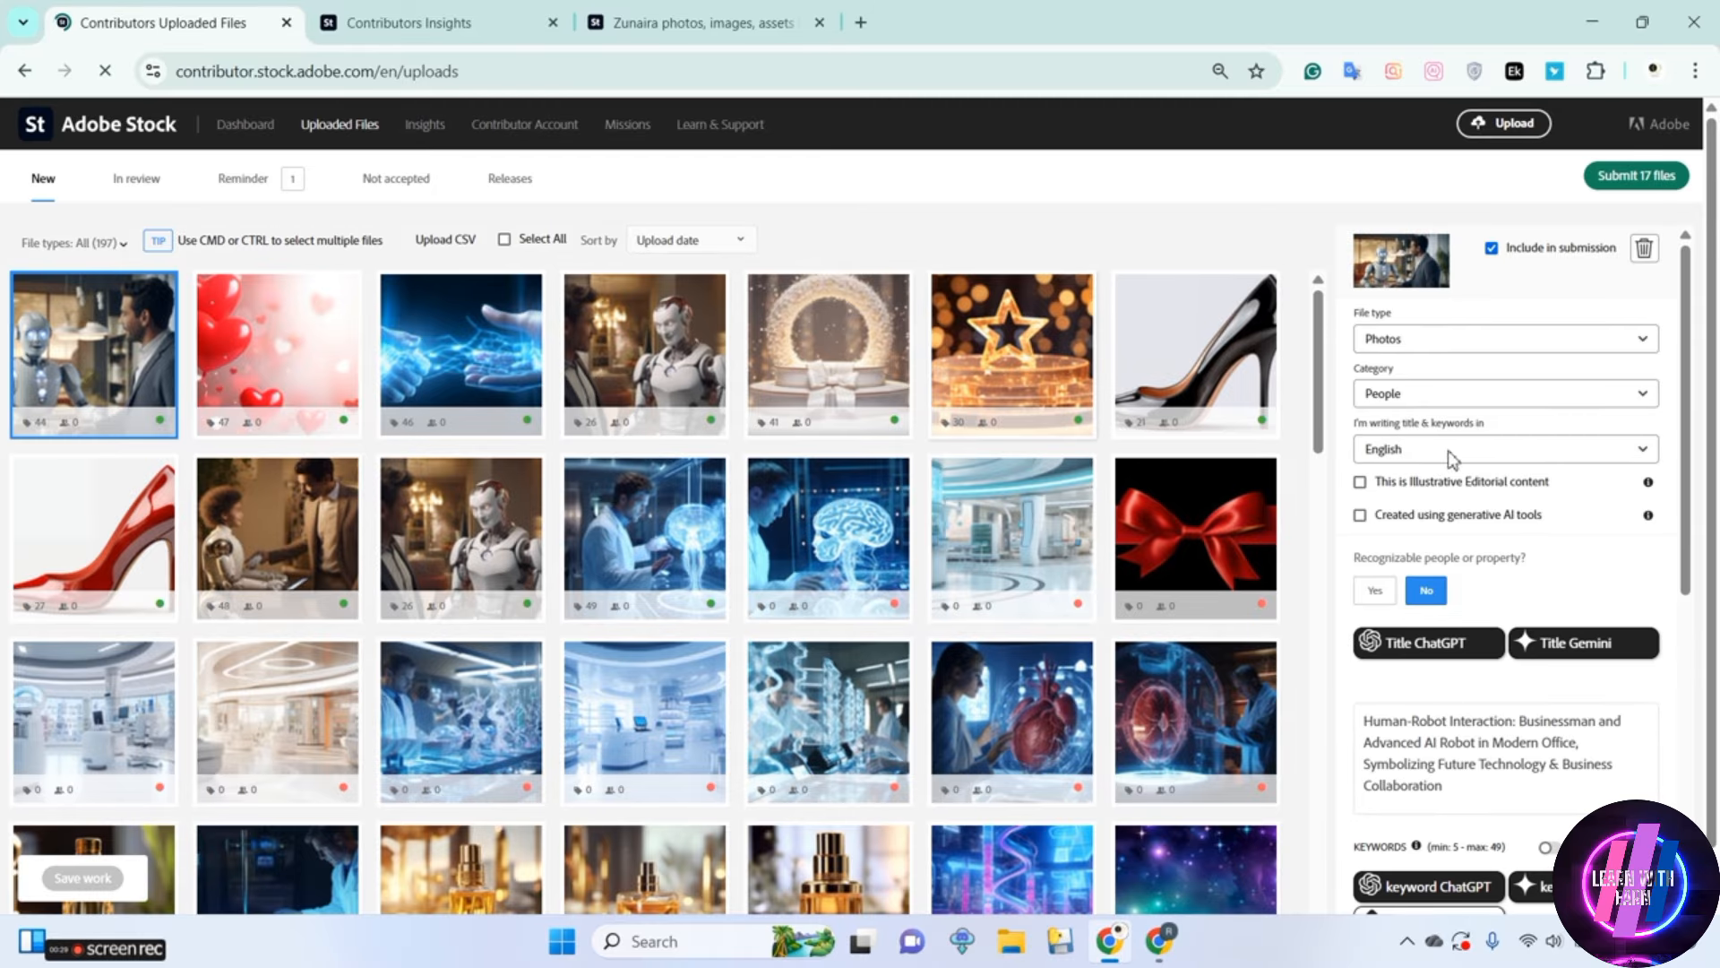
# Declare the black high heel image as created using generative AI tools with fictional people and property
pyautogui.click(1245, 333)
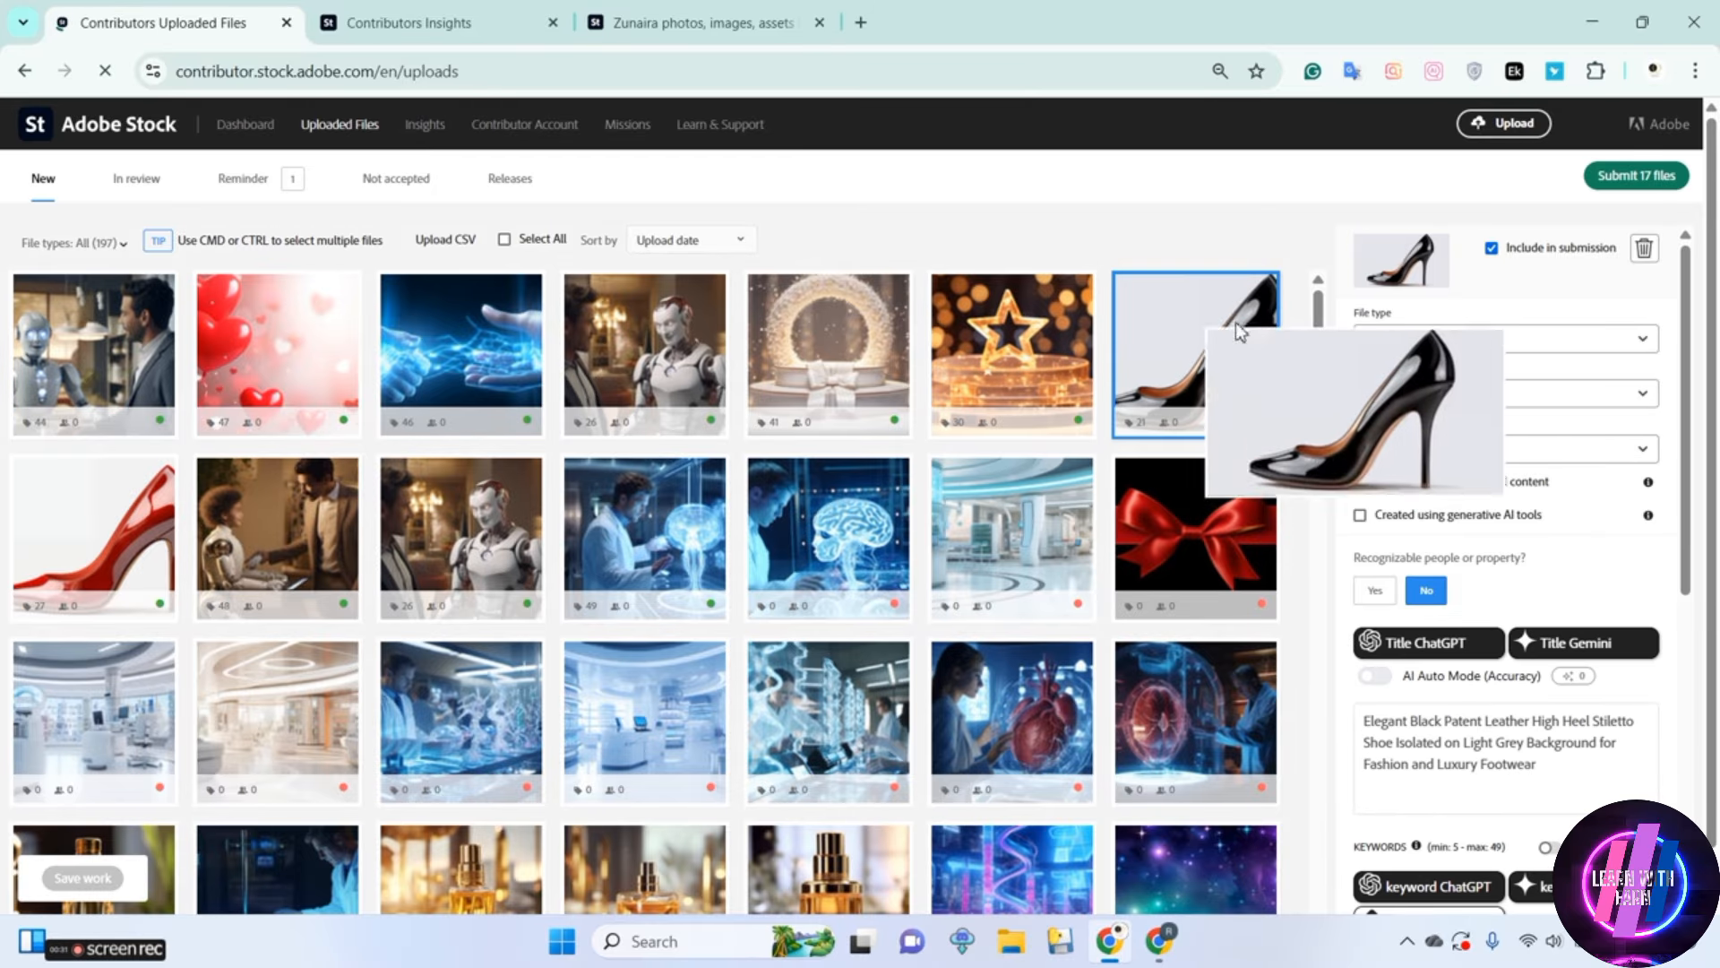
pyautogui.click(1361, 515)
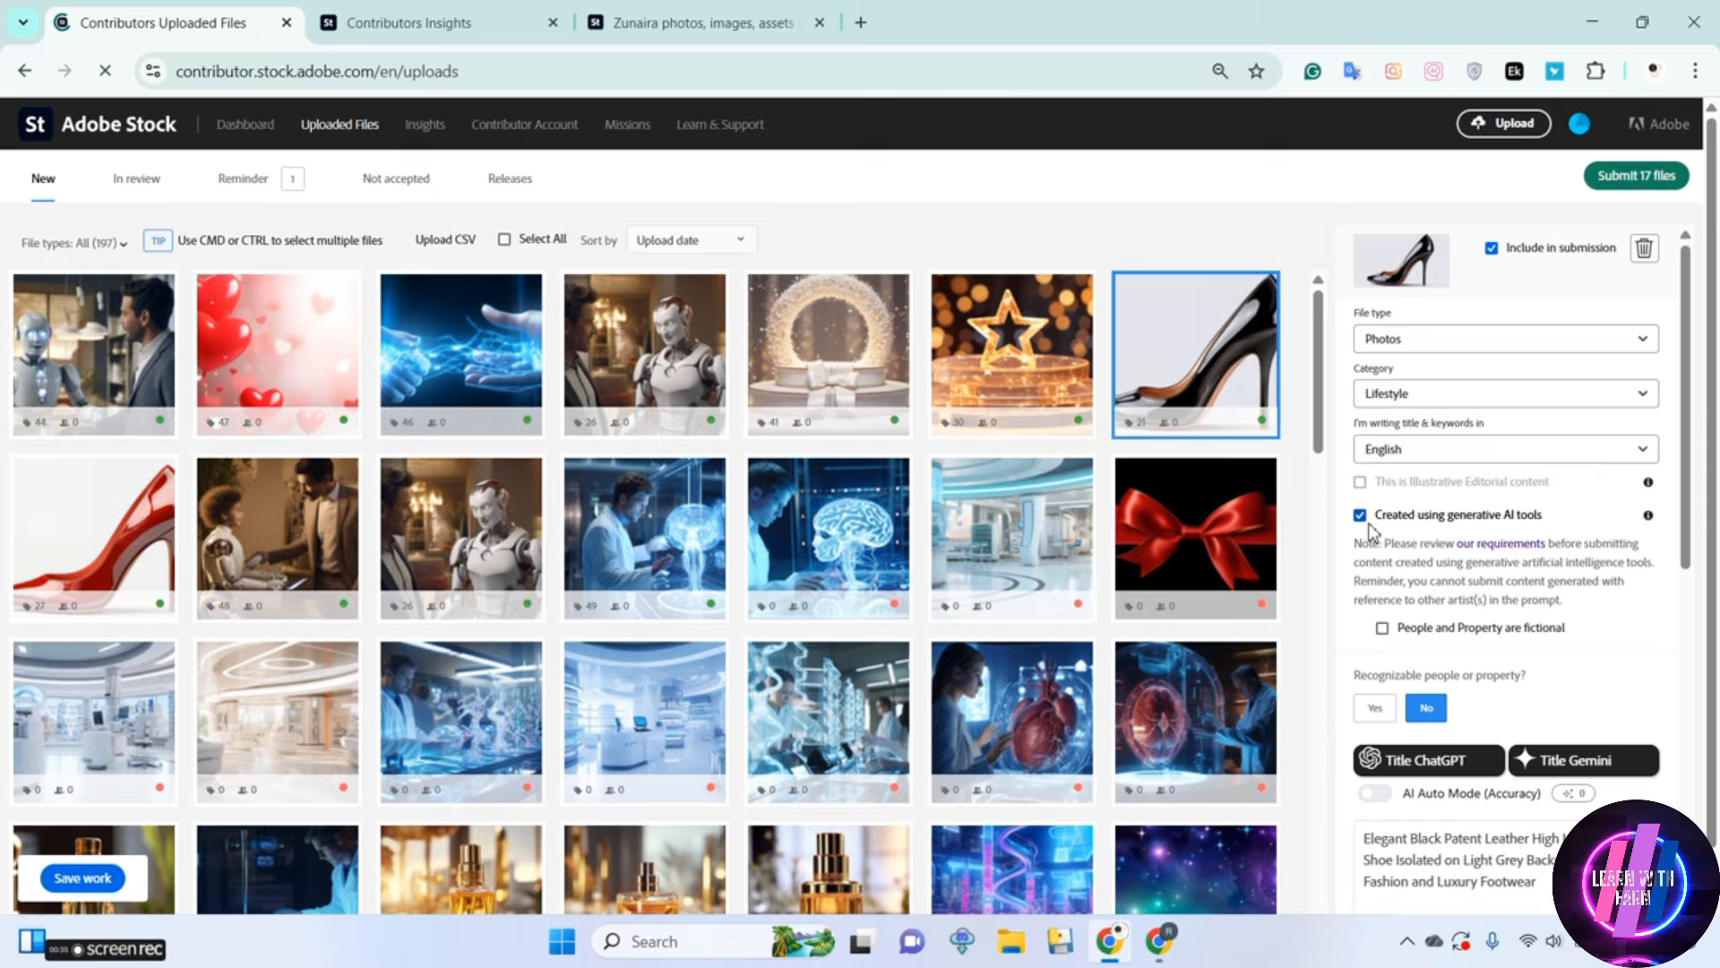
pyautogui.click(1383, 628)
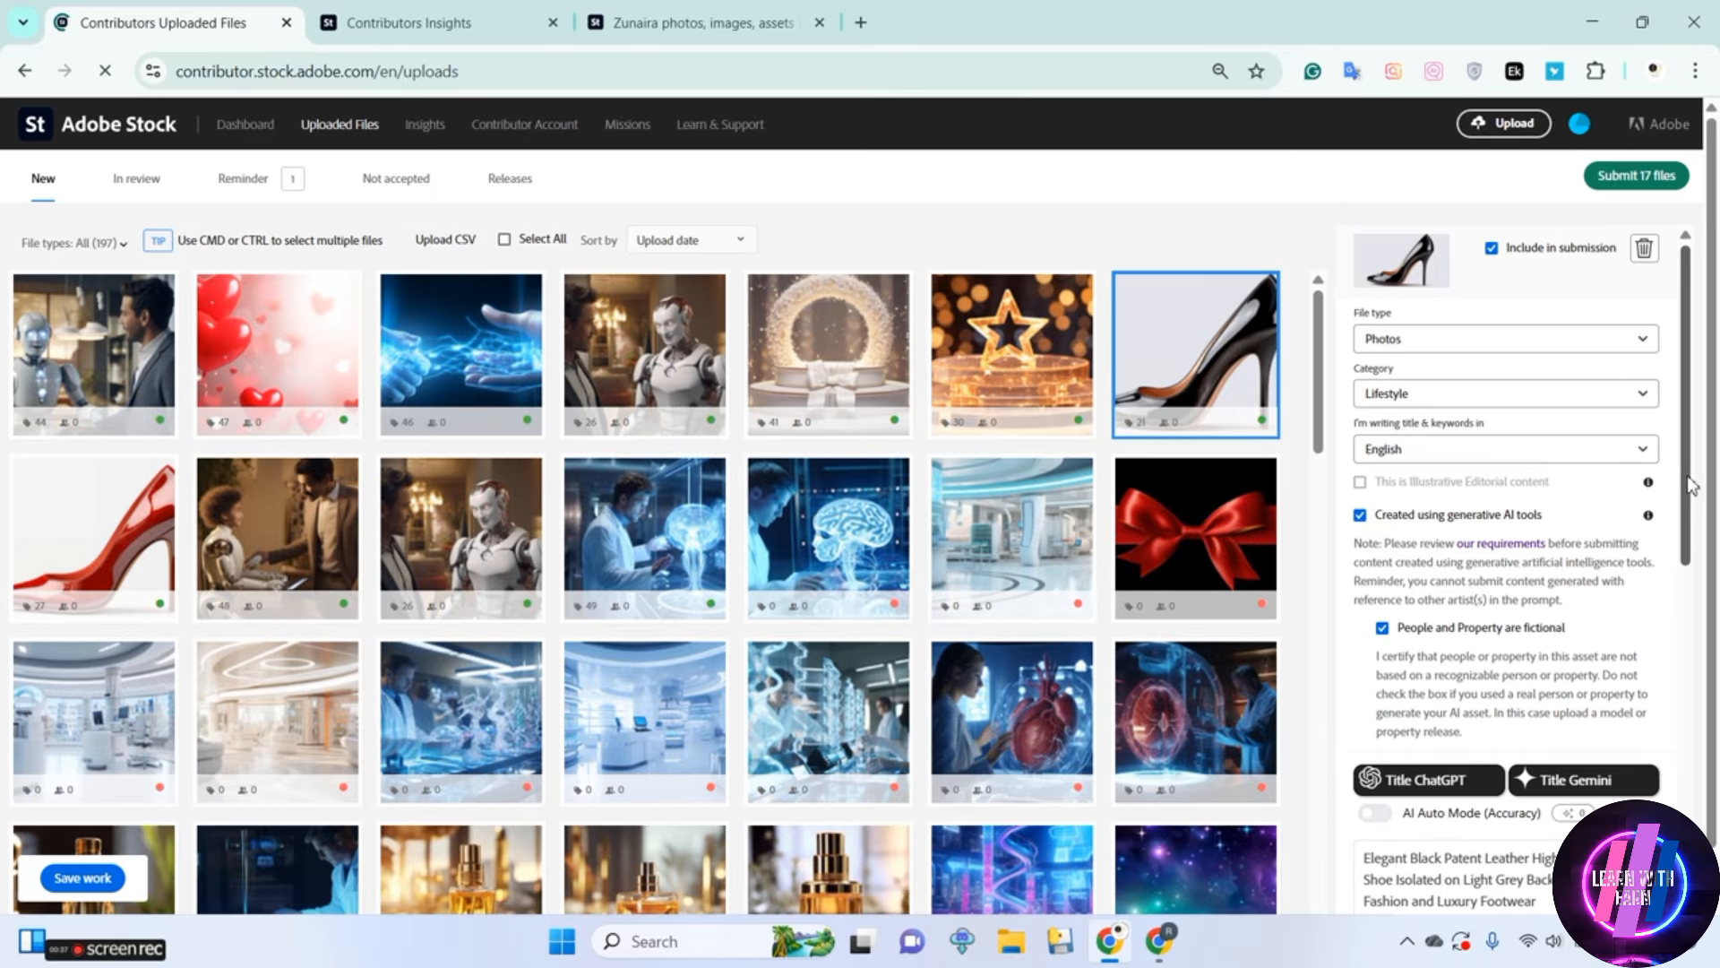
# Check the titles and keywords of the black heel, golden star, arch podium, robot, glowing hands, heart balloons and businessman-robot images
pyautogui.scroll(-5, 1417, 512)
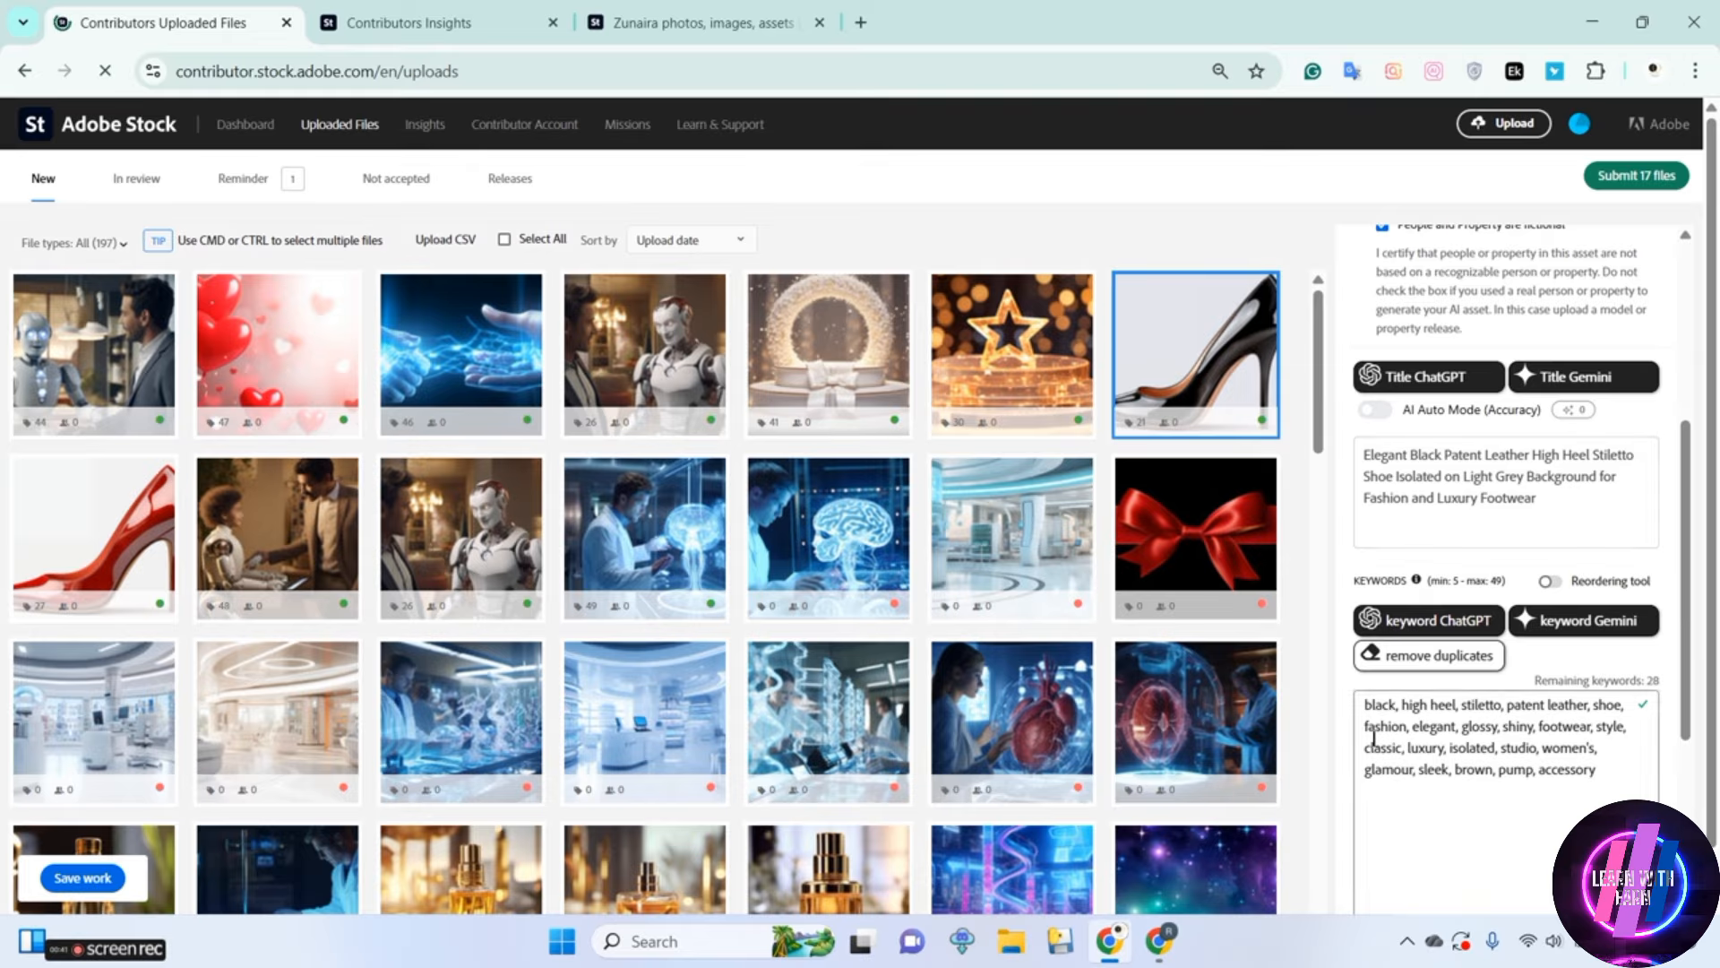
pyautogui.click(1031, 362)
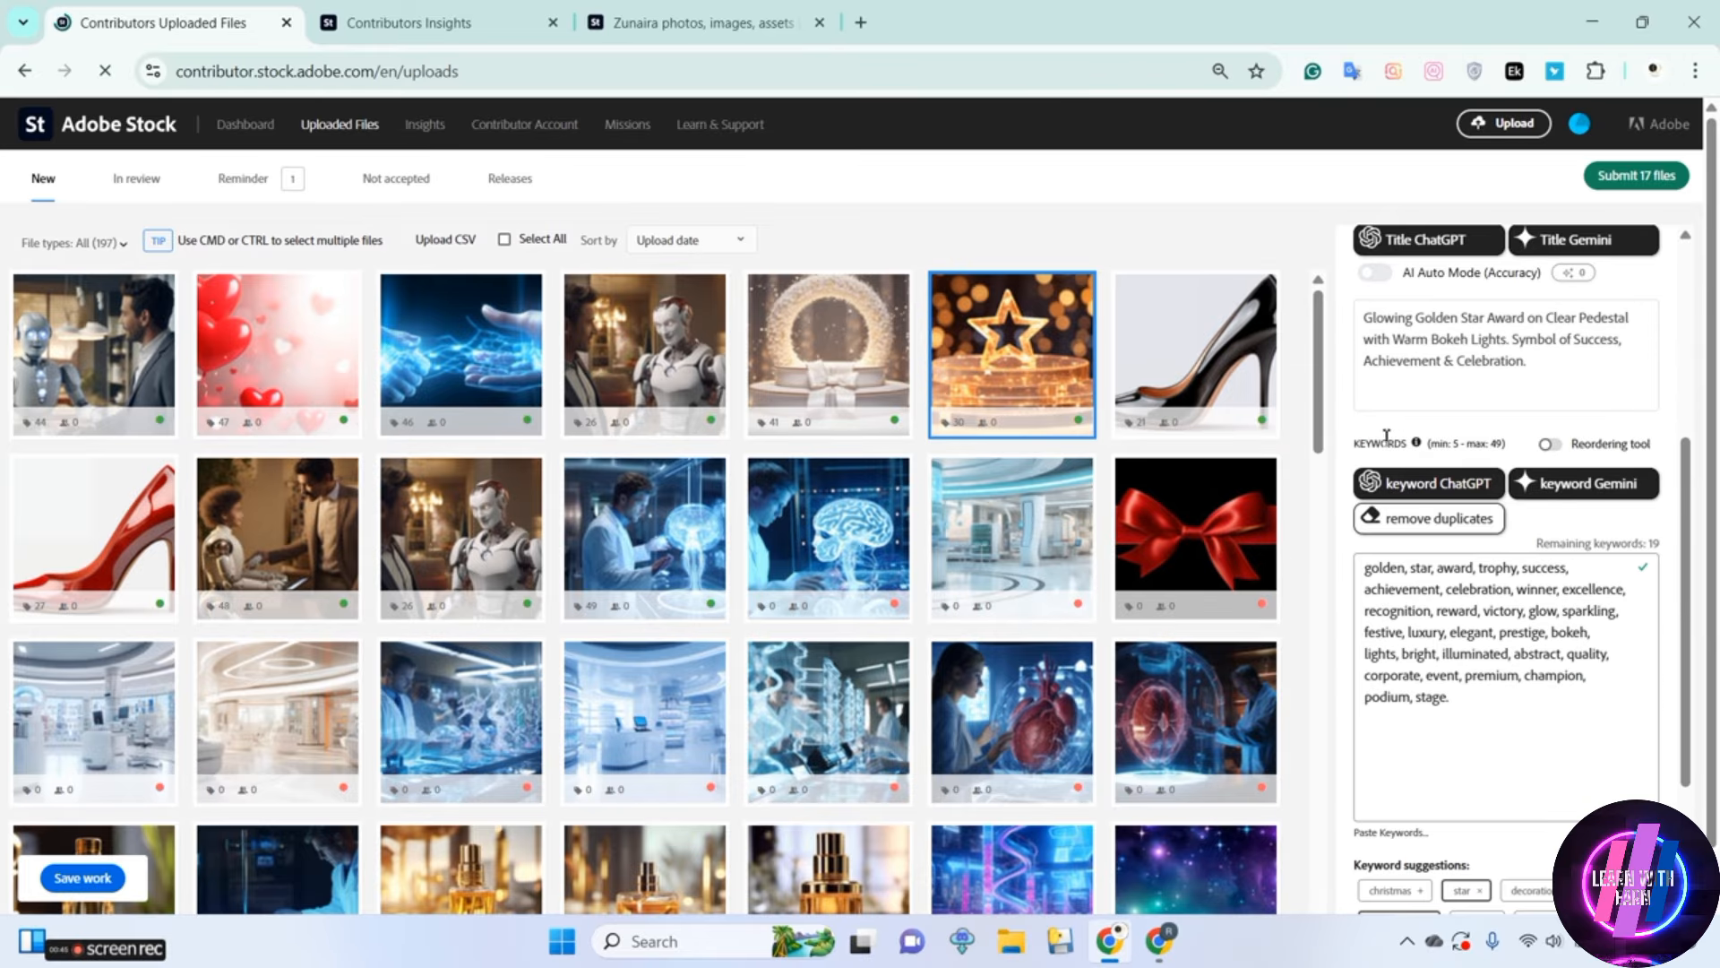
pyautogui.click(812, 320)
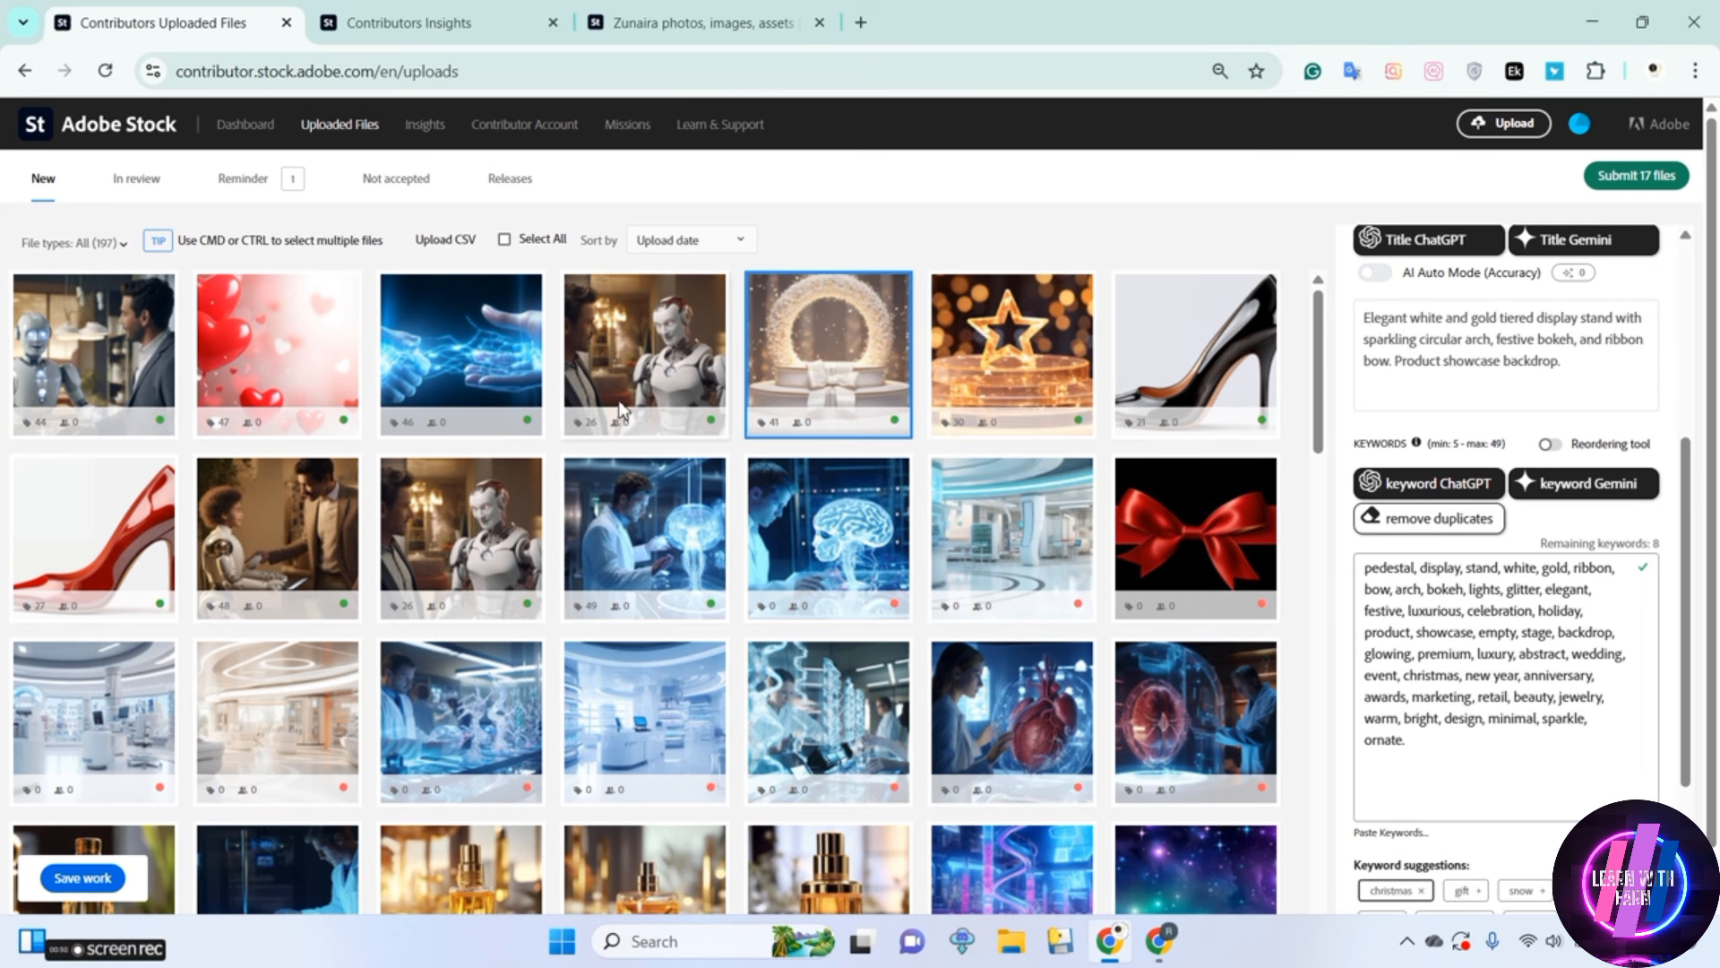
pyautogui.click(614, 367)
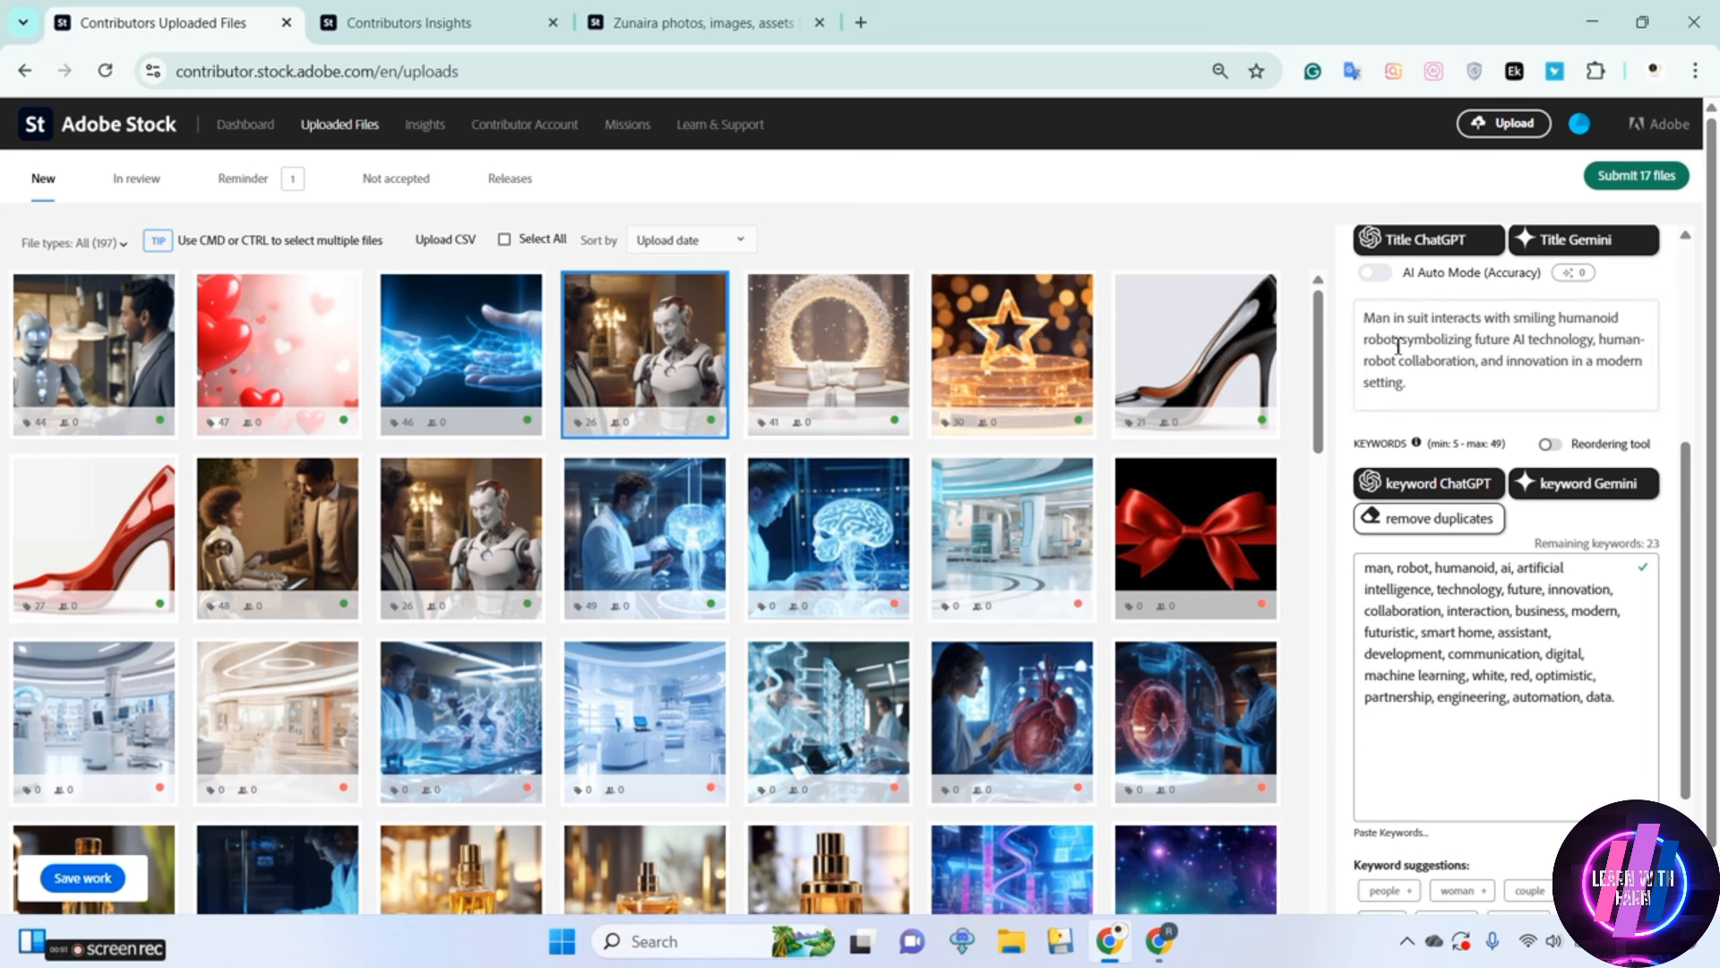
pyautogui.click(431, 362)
pyautogui.click(333, 359)
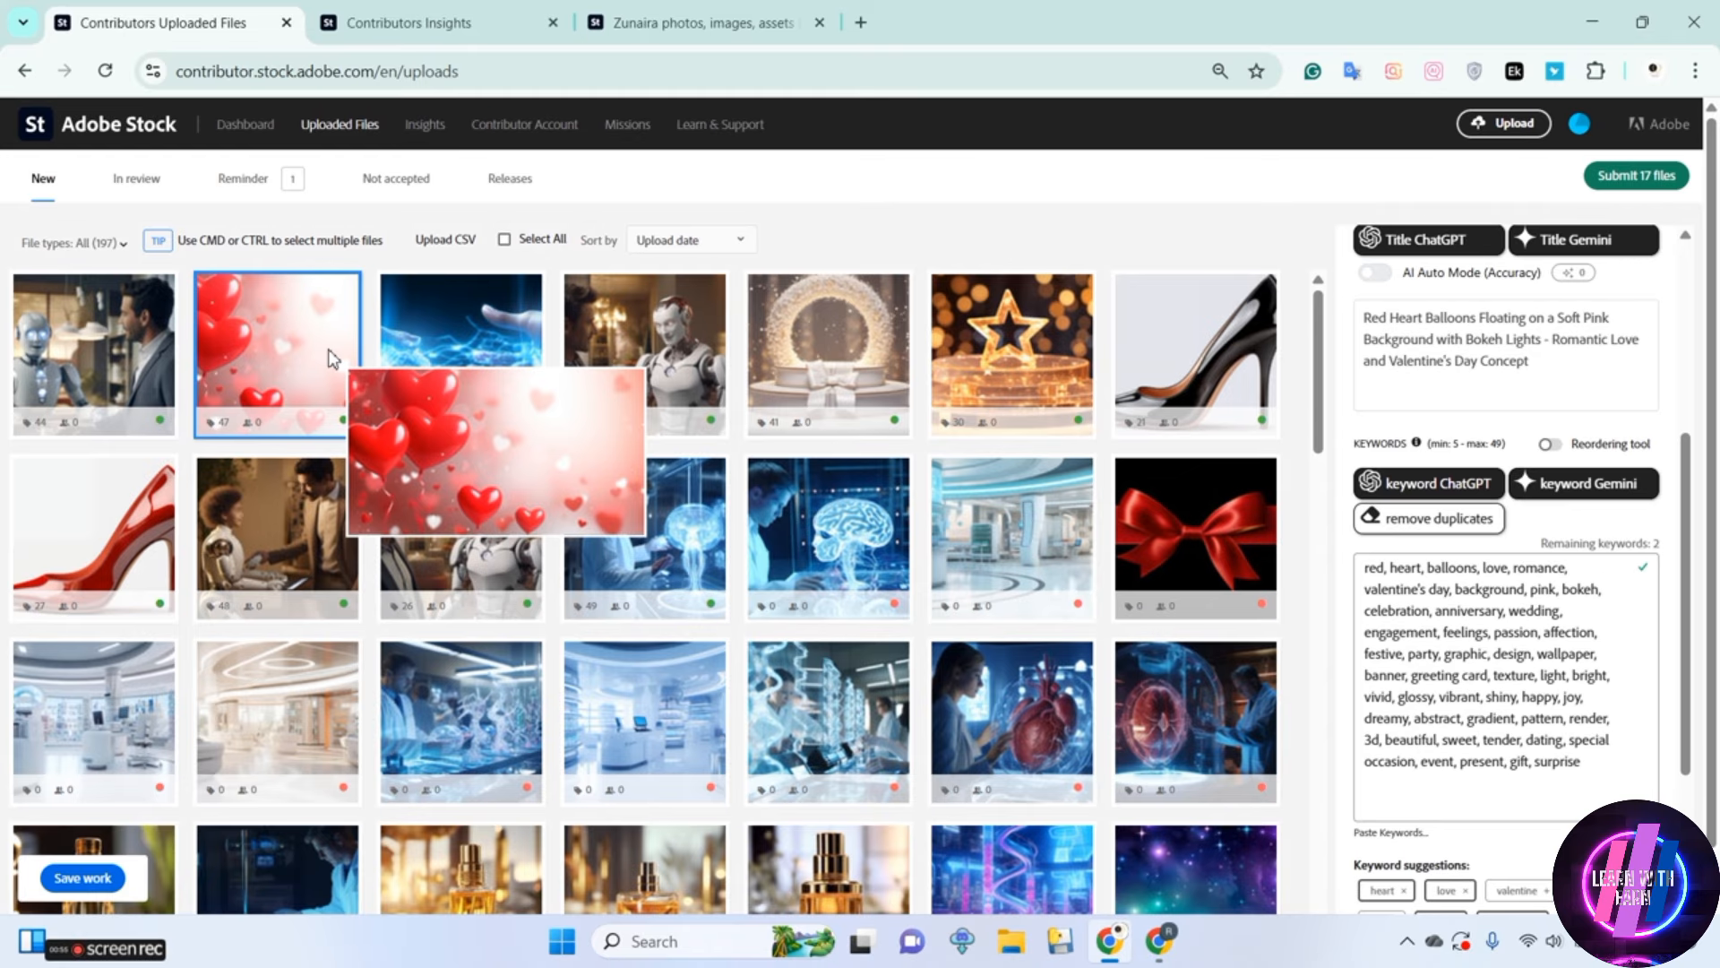
pyautogui.click(100, 367)
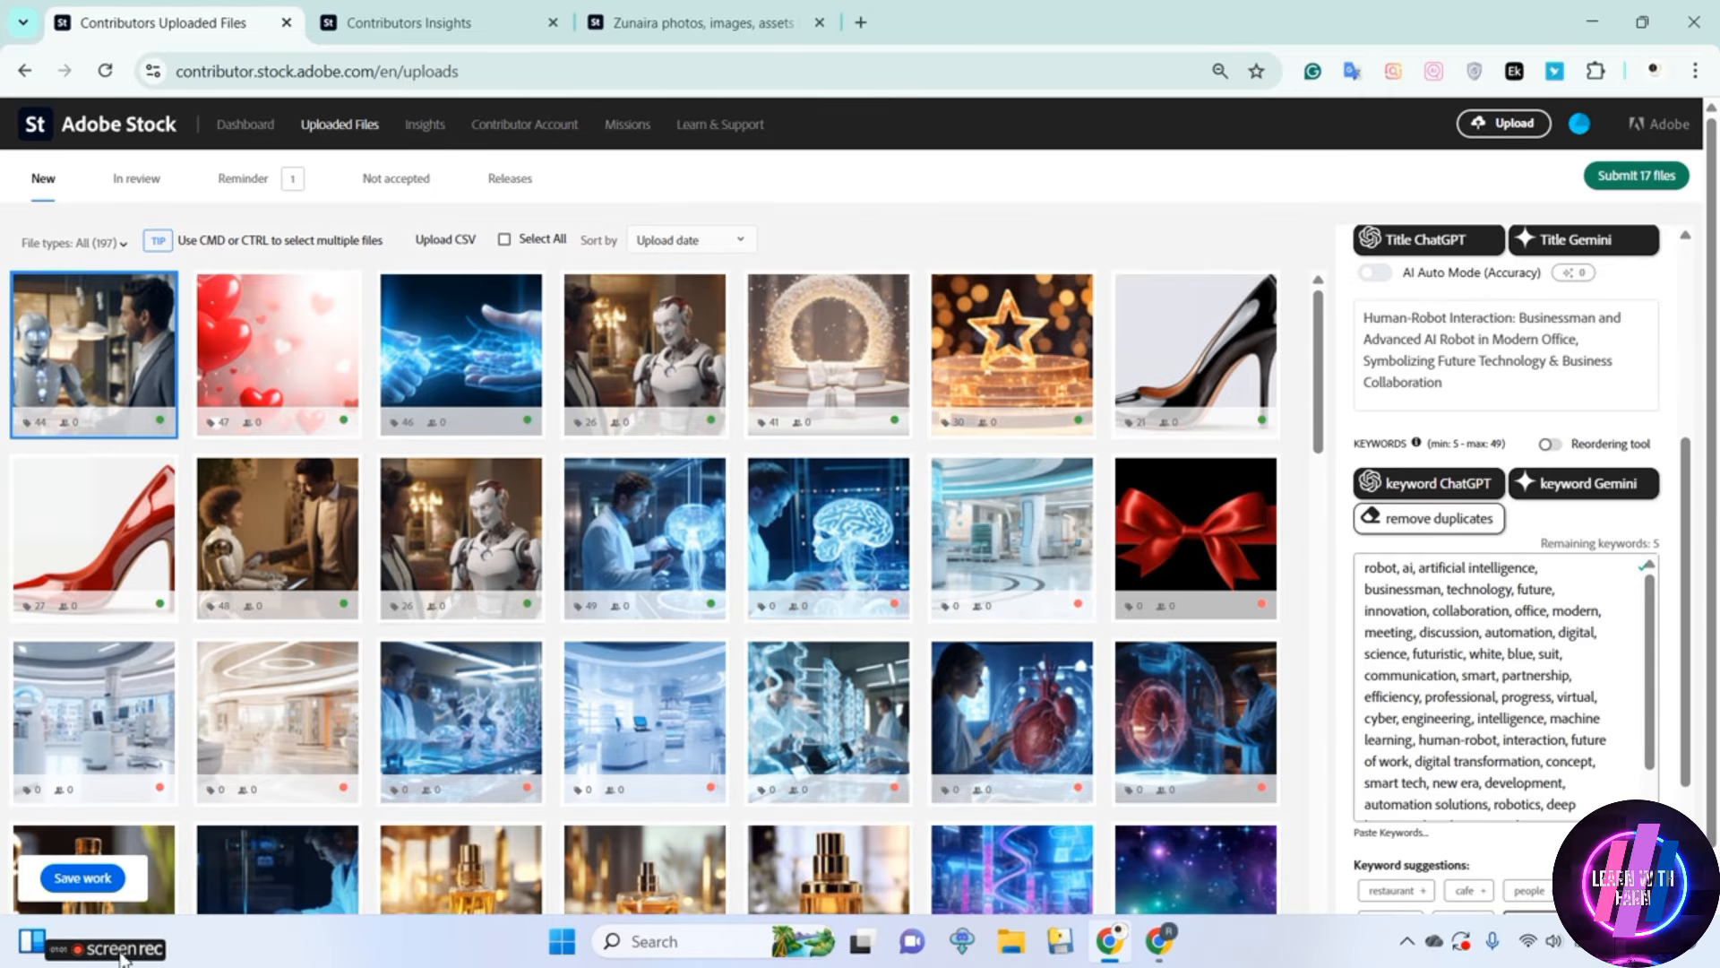
pyautogui.moveTo(95, 955)
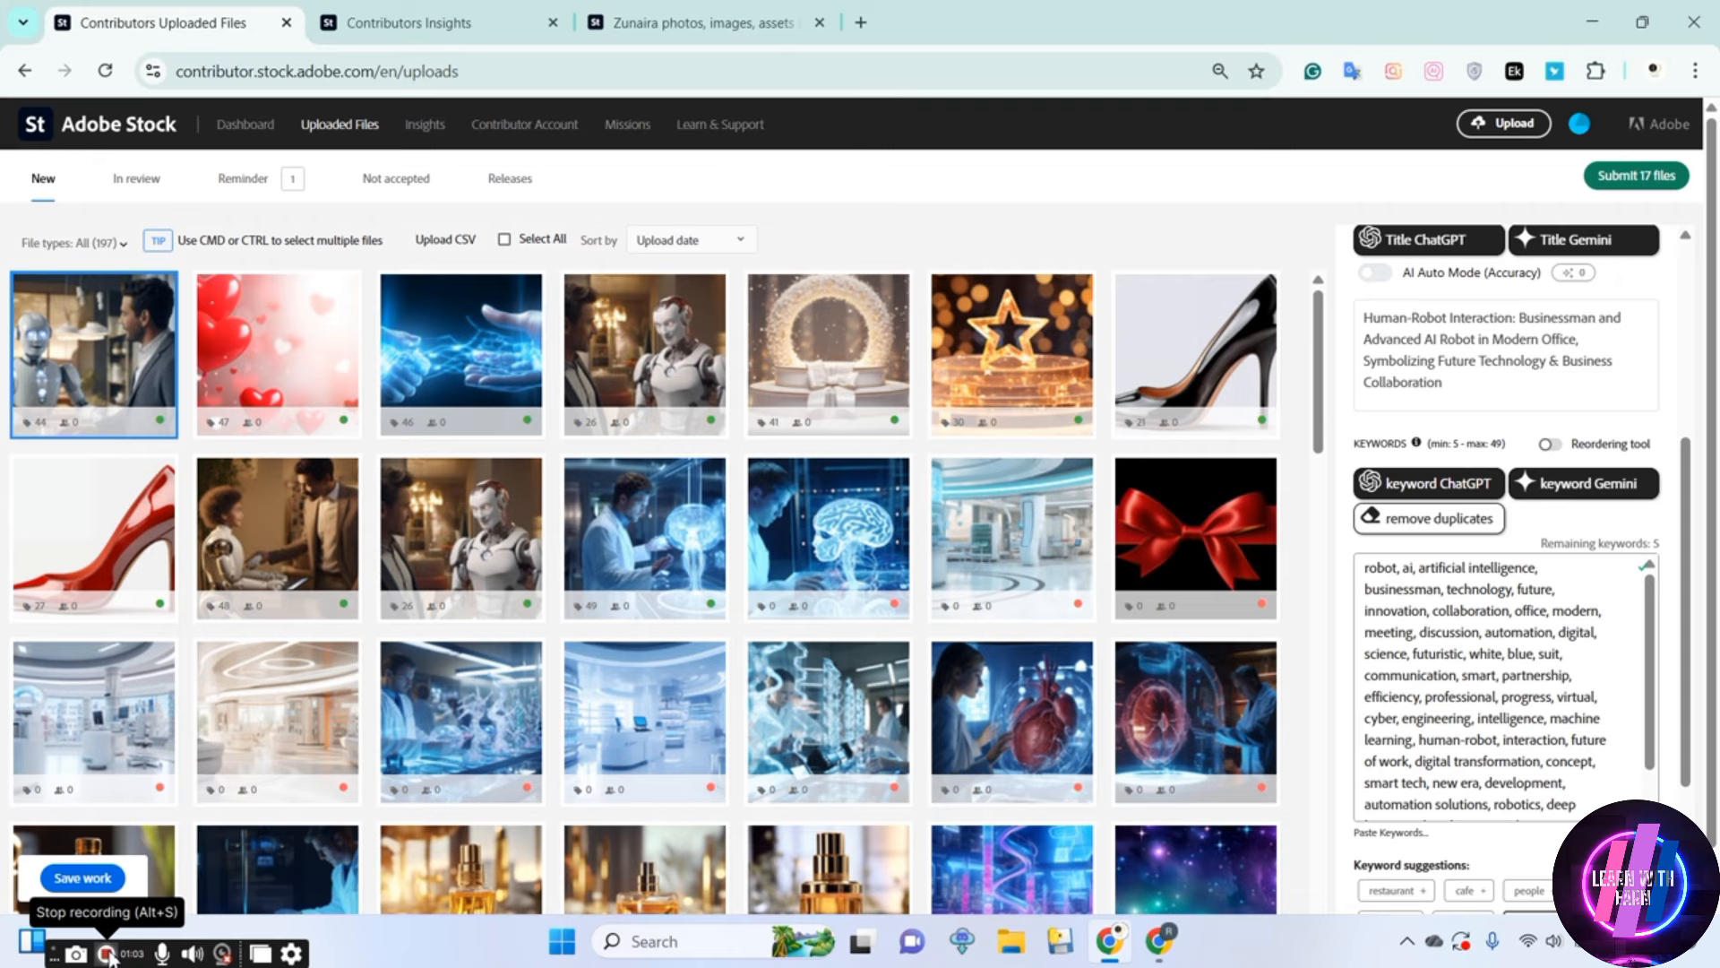
pyautogui.moveTo(417, 513)
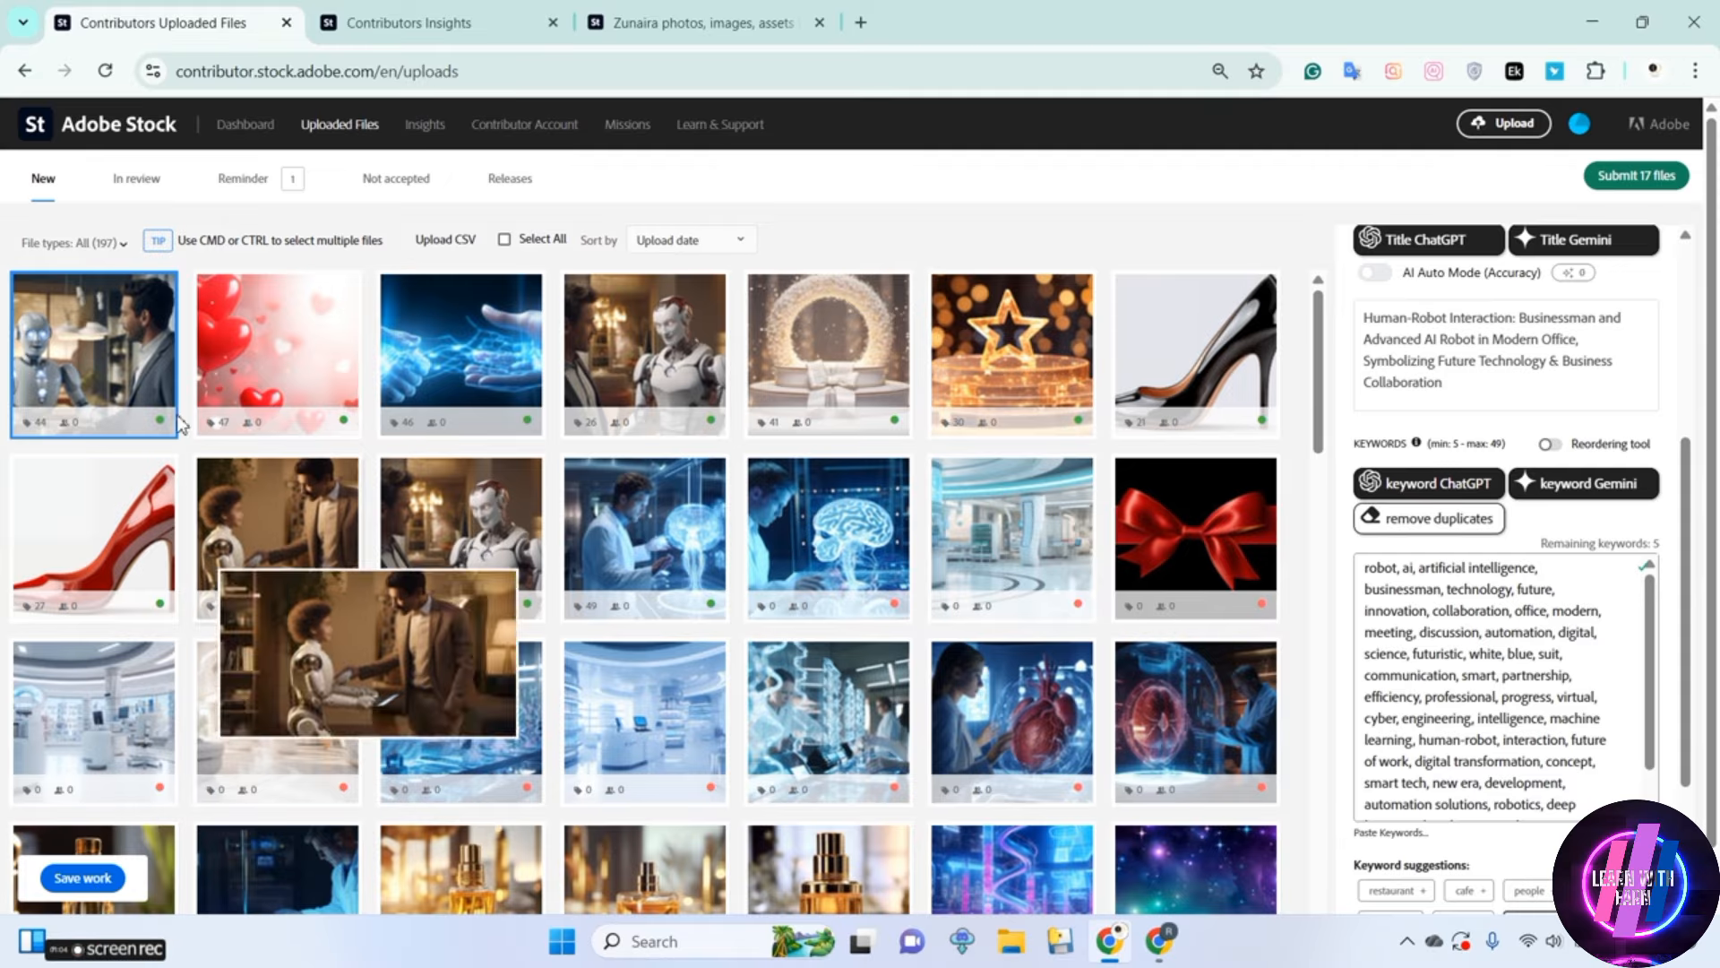
pyautogui.moveTo(419, 512)
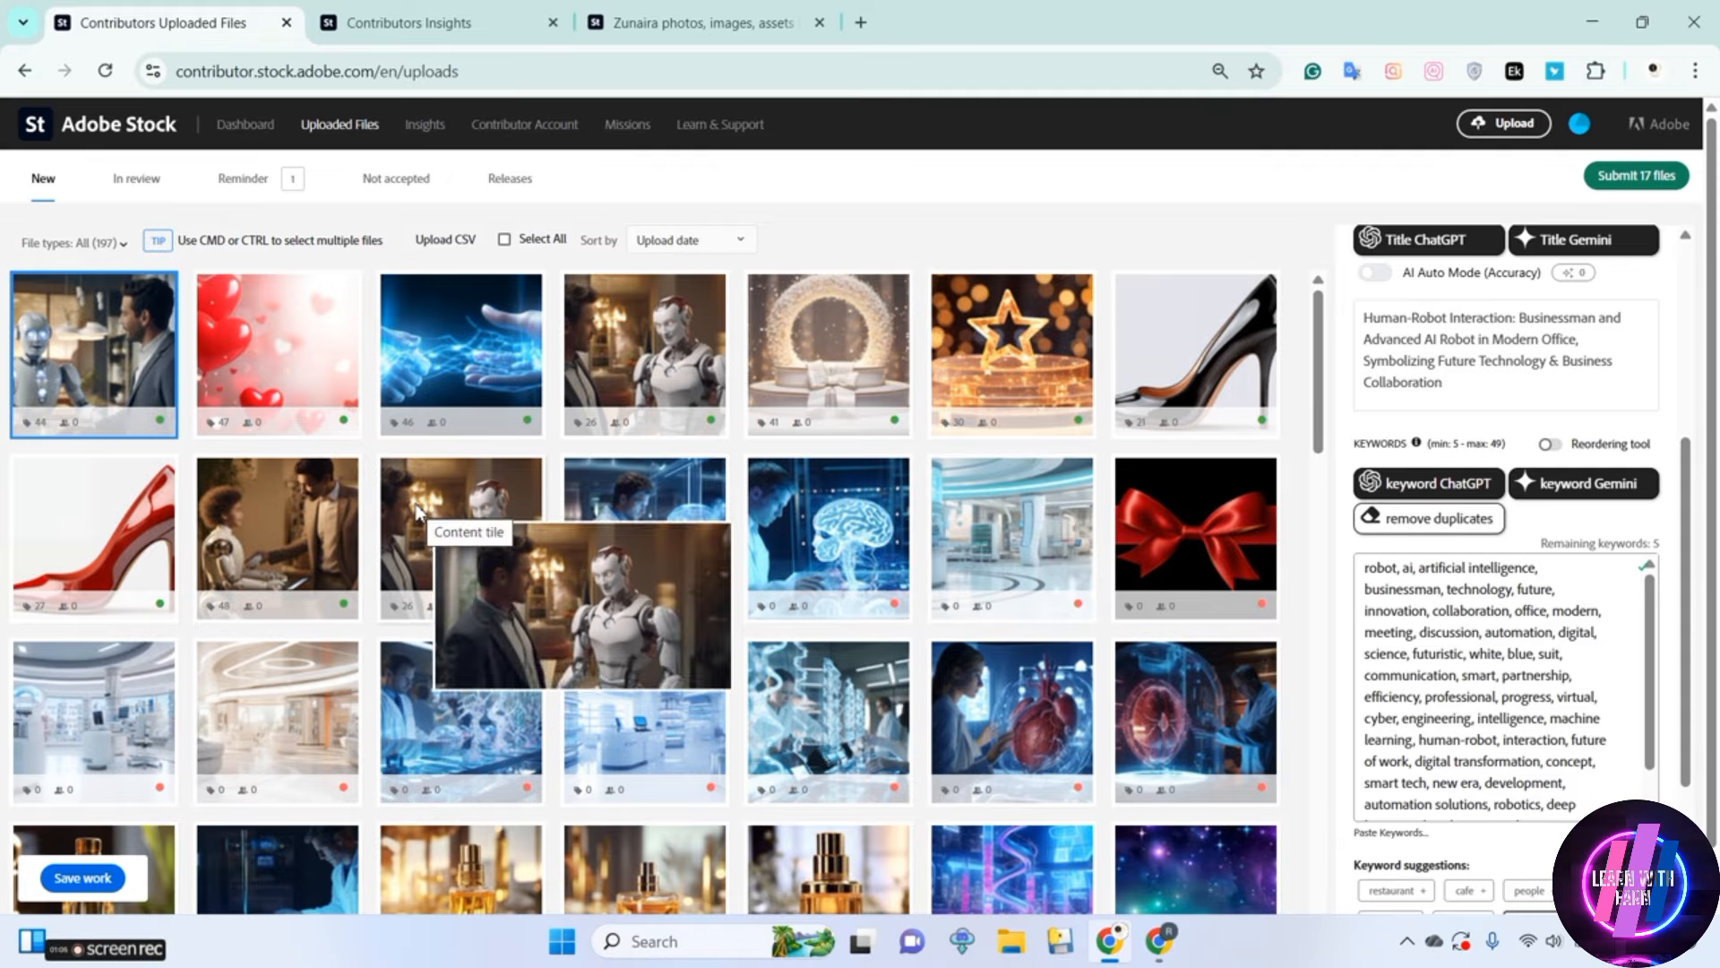
pyautogui.moveTo(114, 959)
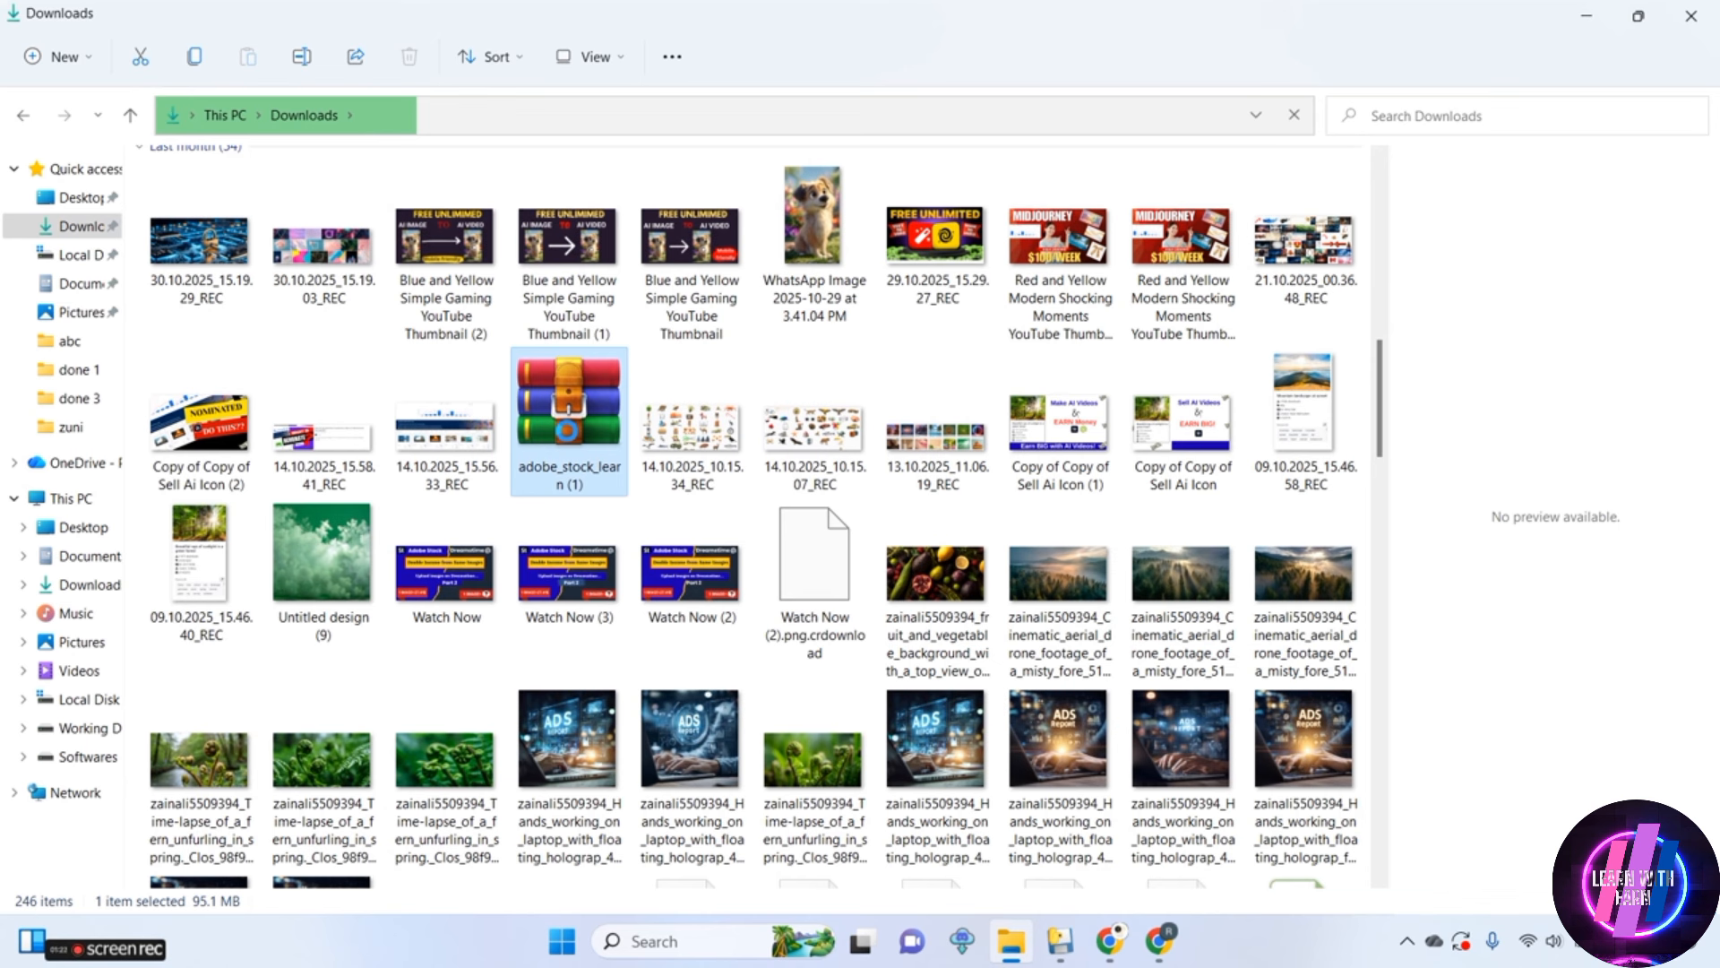
pyautogui.rightClick(570, 428)
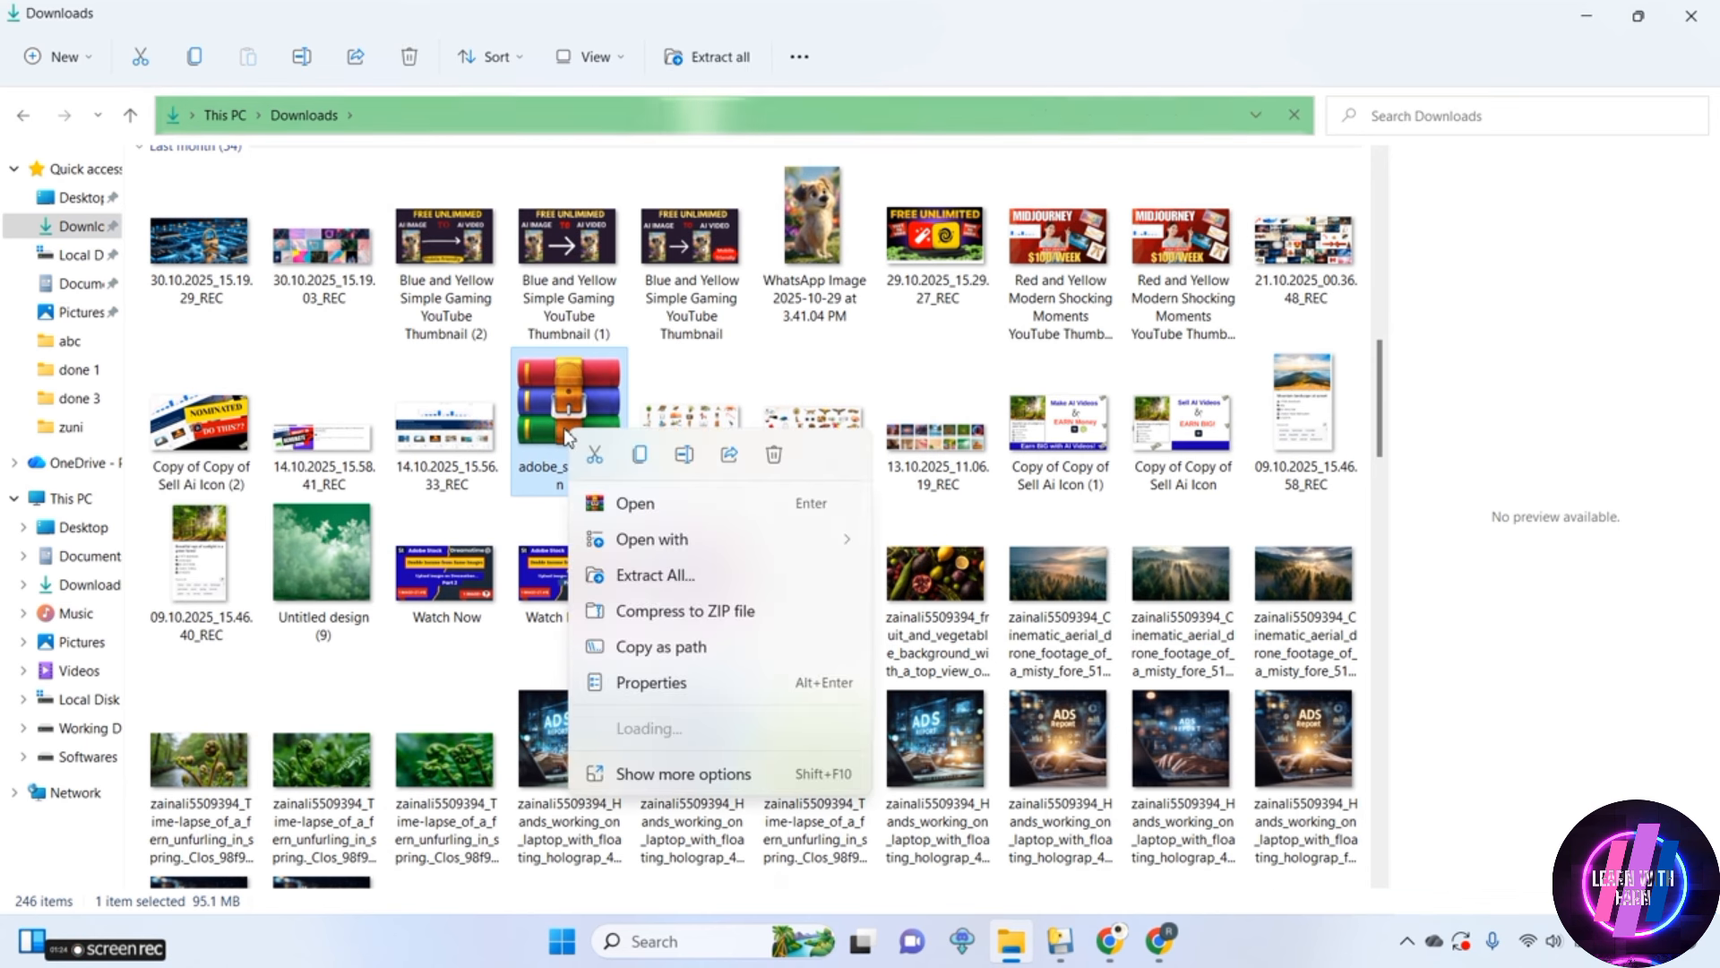
pyautogui.click(625, 578)
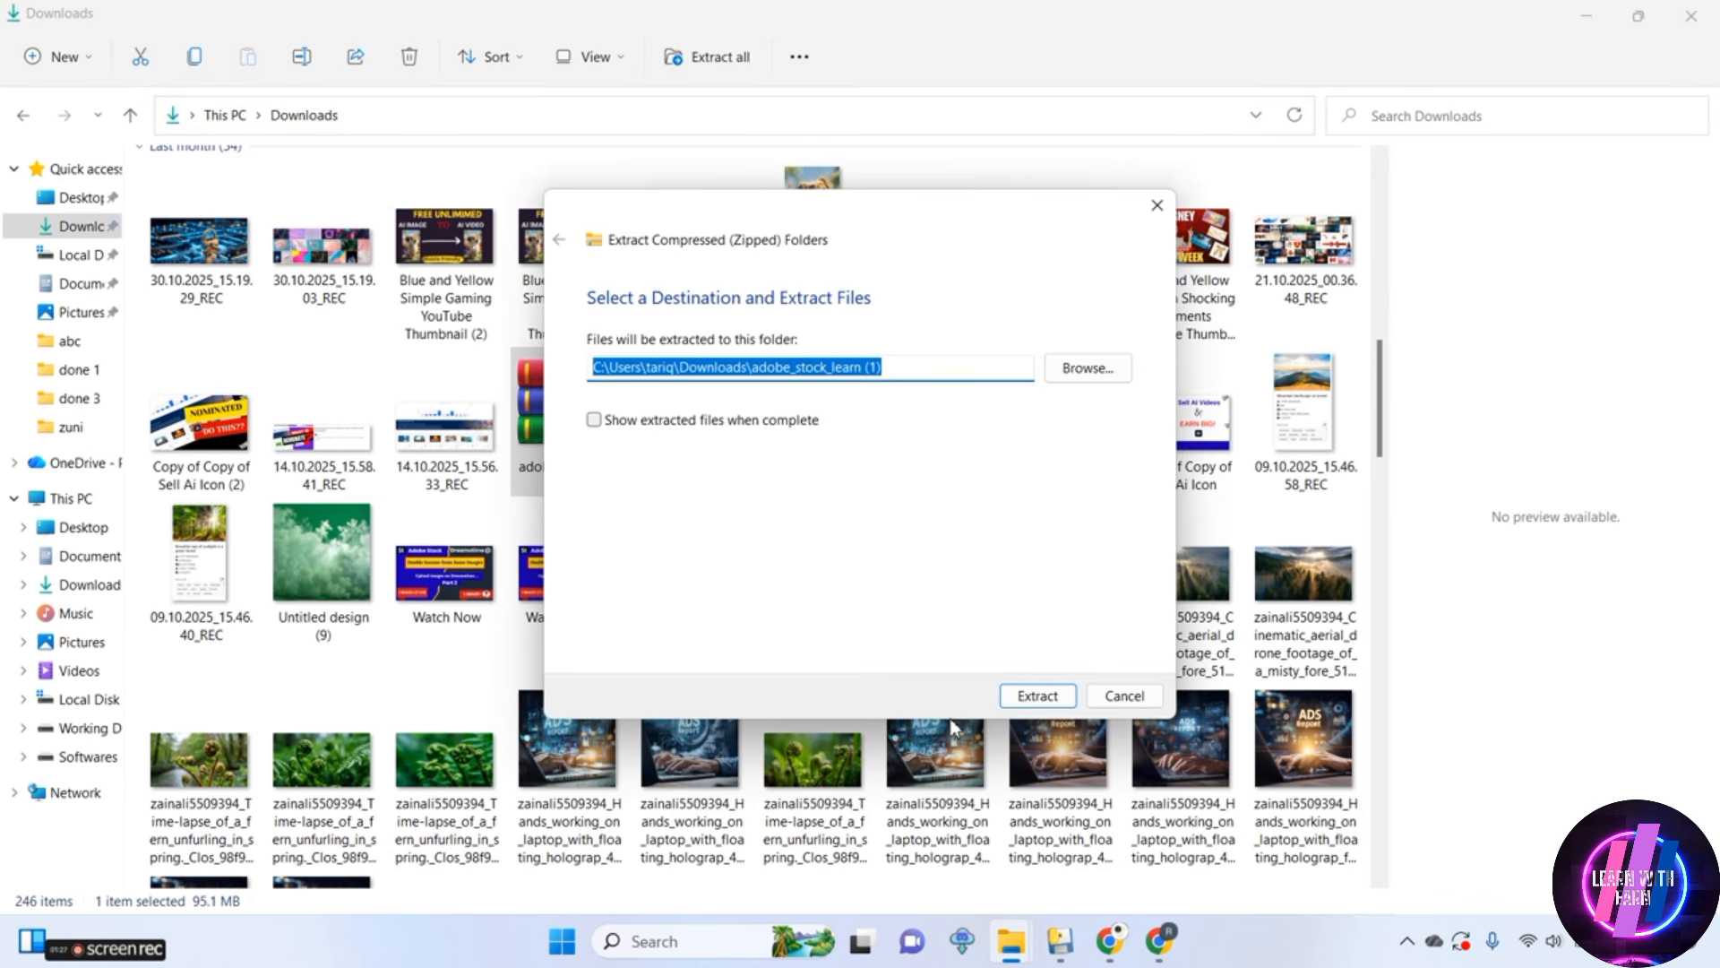
pyautogui.click(1124, 696)
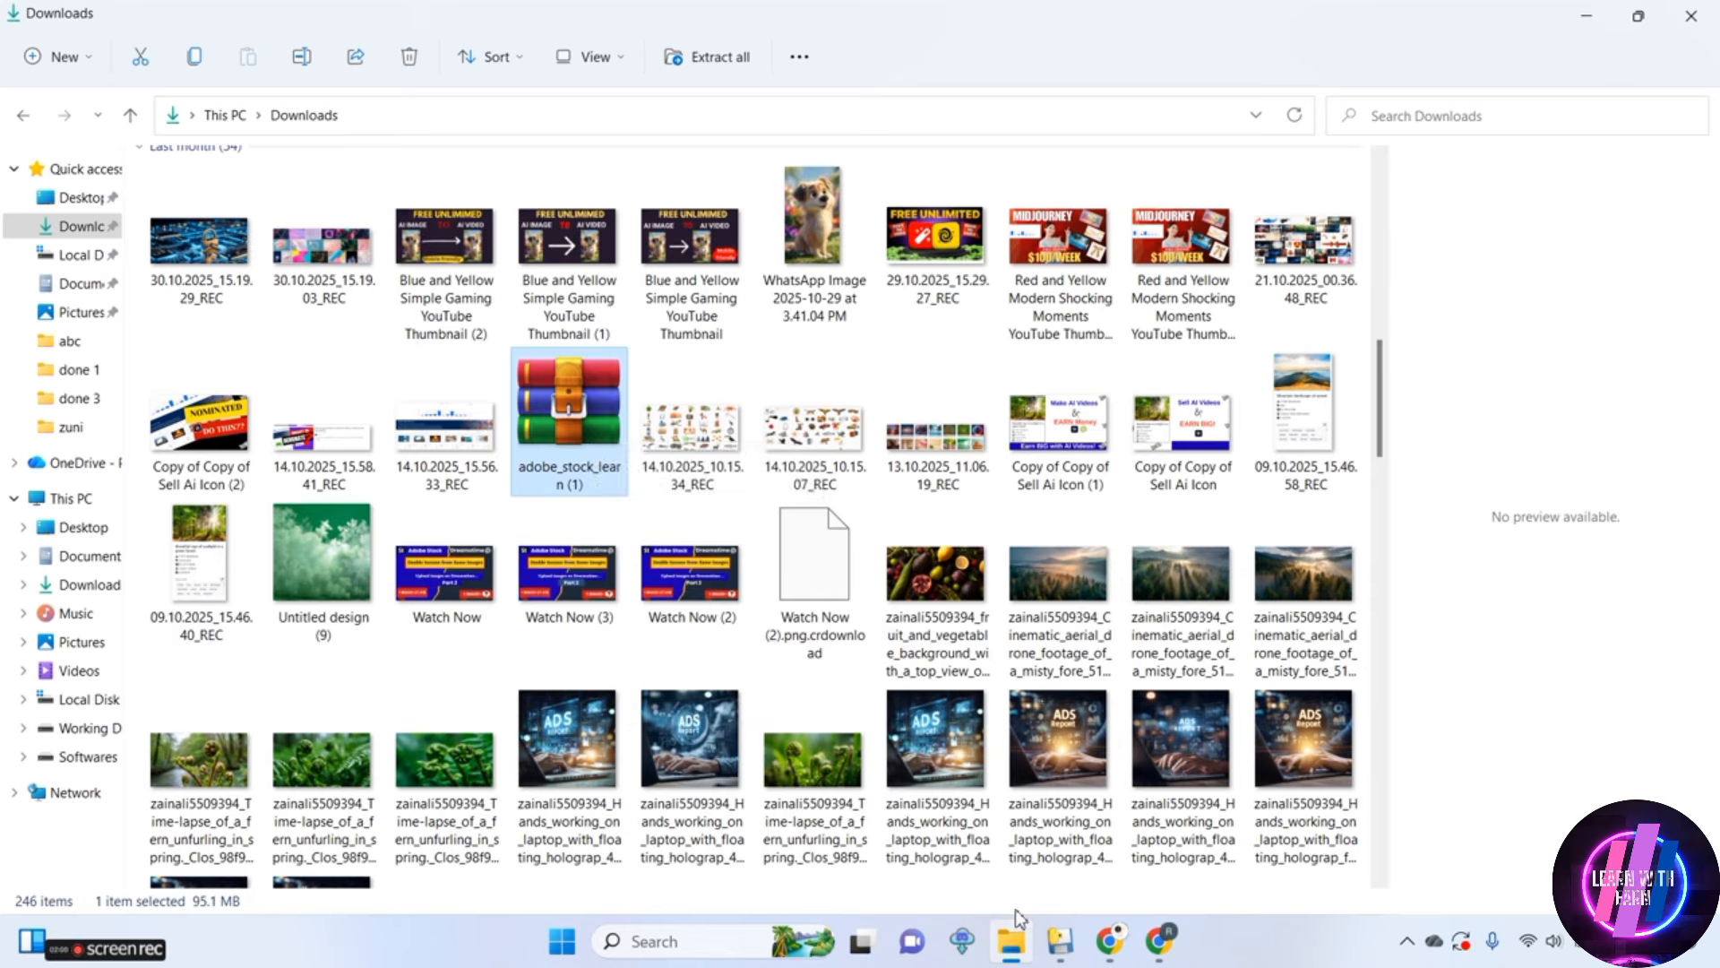
# Bring up the Stock Metadata Generator window over the Downloads folder
pyautogui.moveTo(1060, 945)
pyautogui.click(1045, 842)
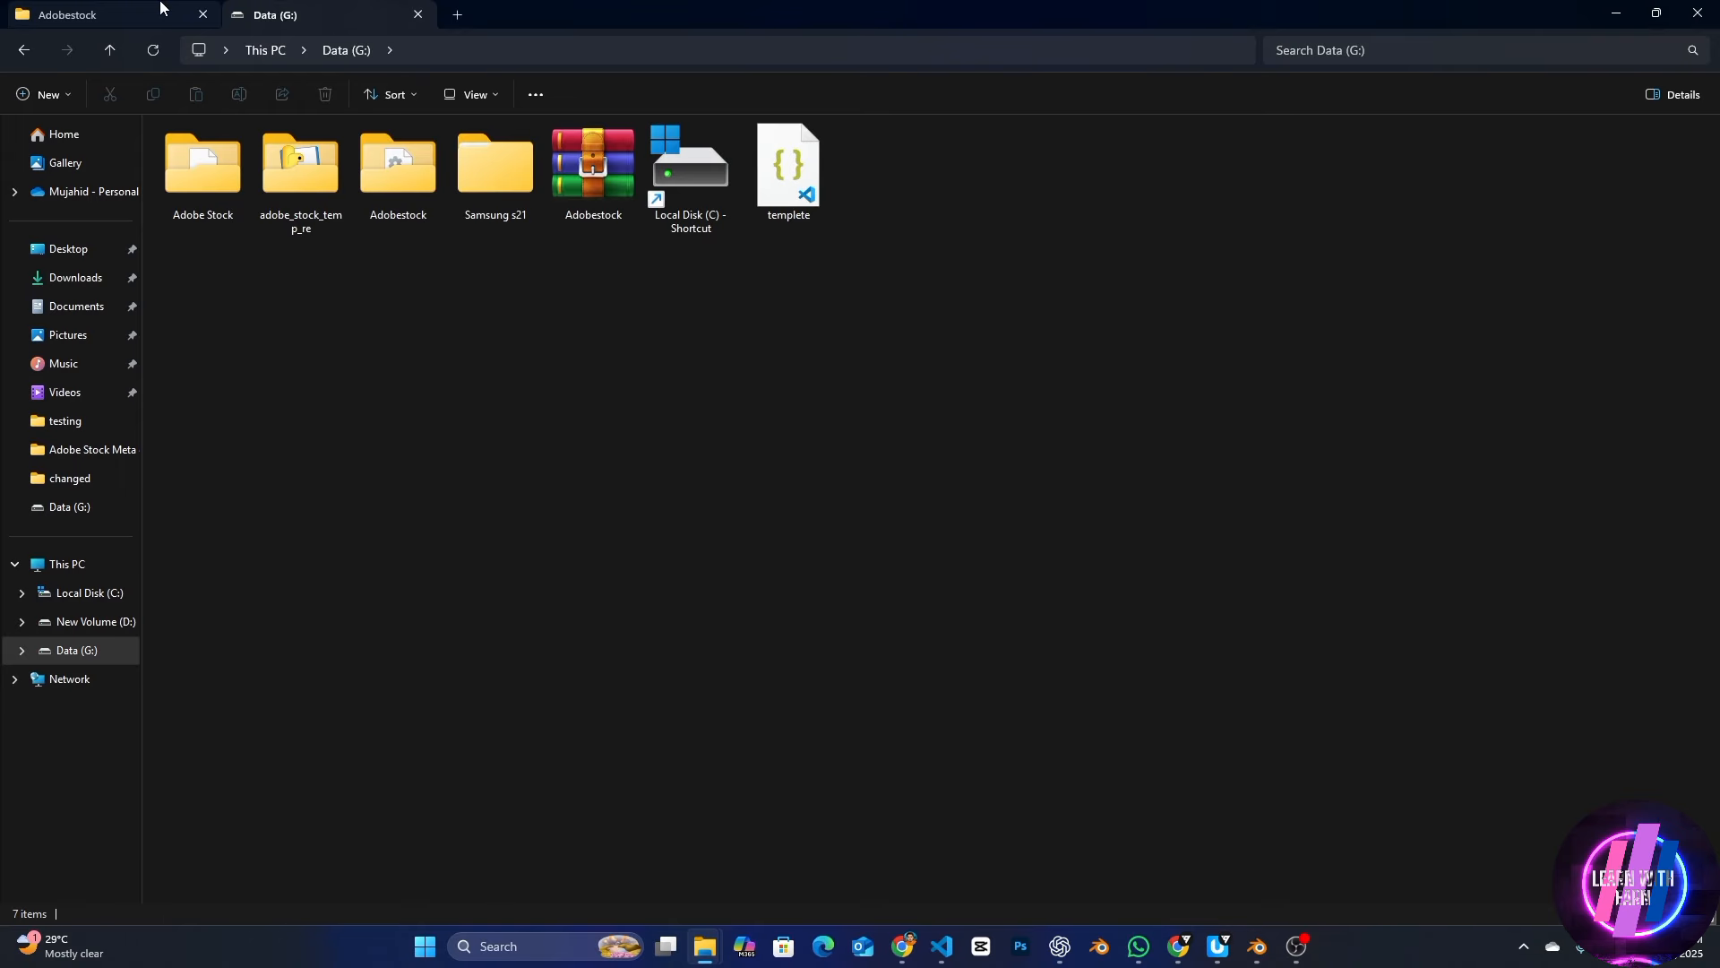
# Open the Adobestock folder on the Data (G:) drive and delete its settings file
pyautogui.doubleClick(396, 162)
pyautogui.click(347, 188)
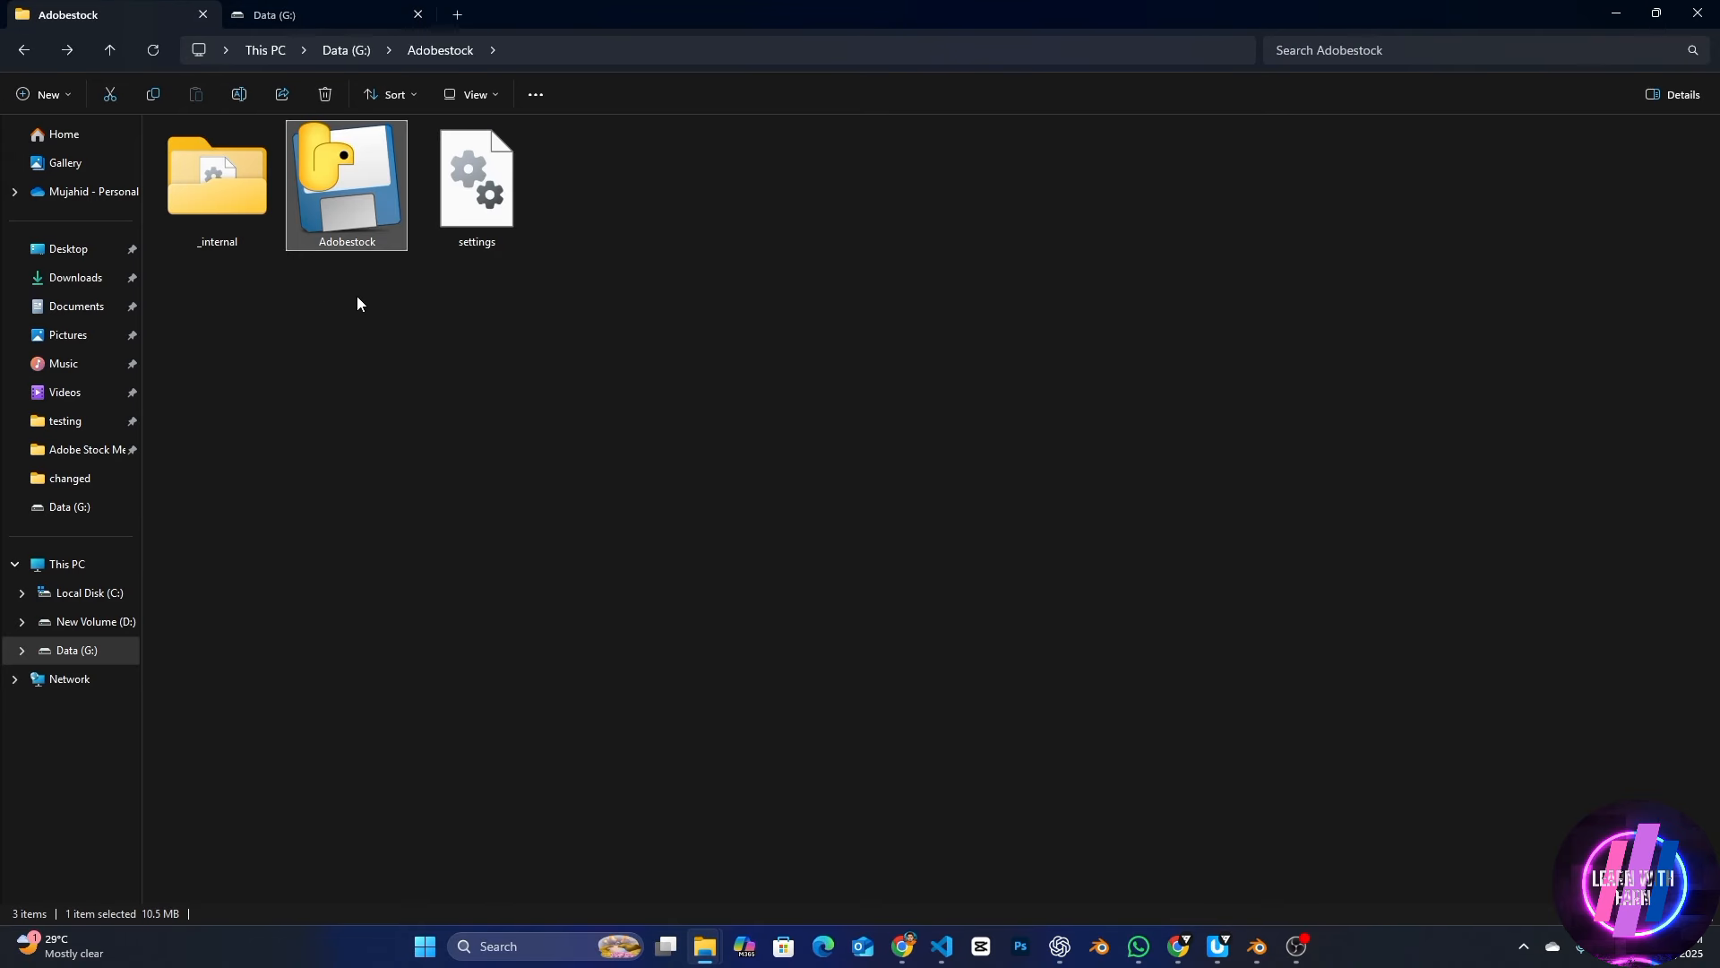
pyautogui.click(490, 207)
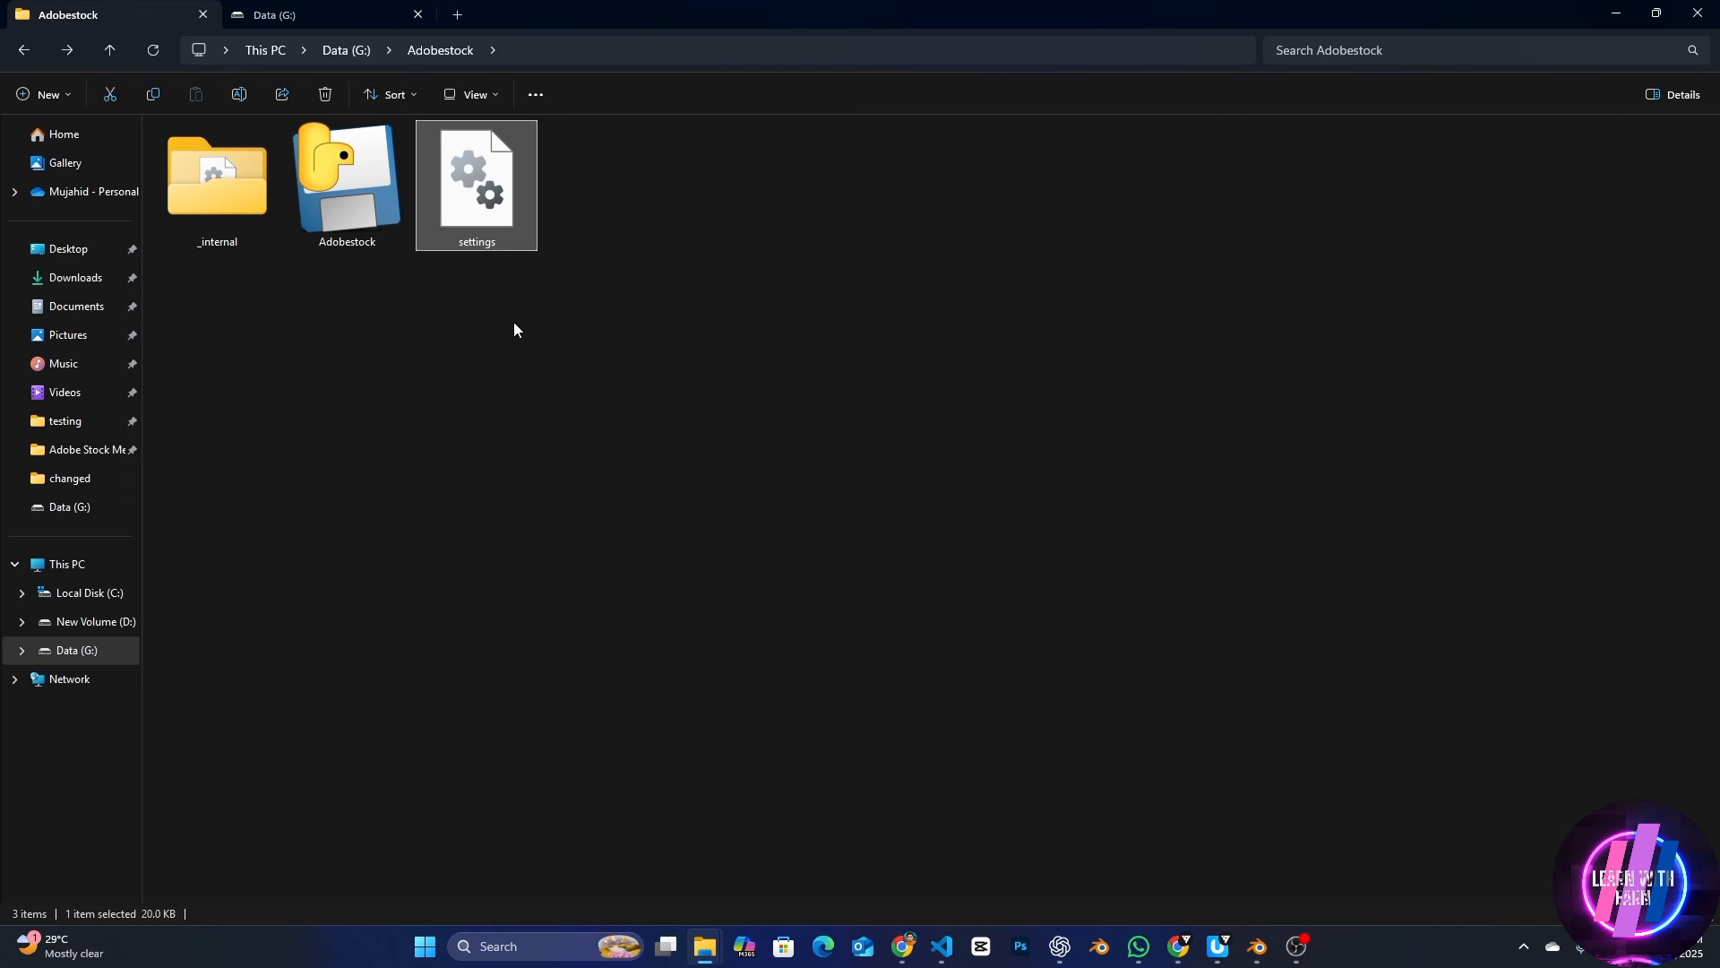
pyautogui.press('Delete')
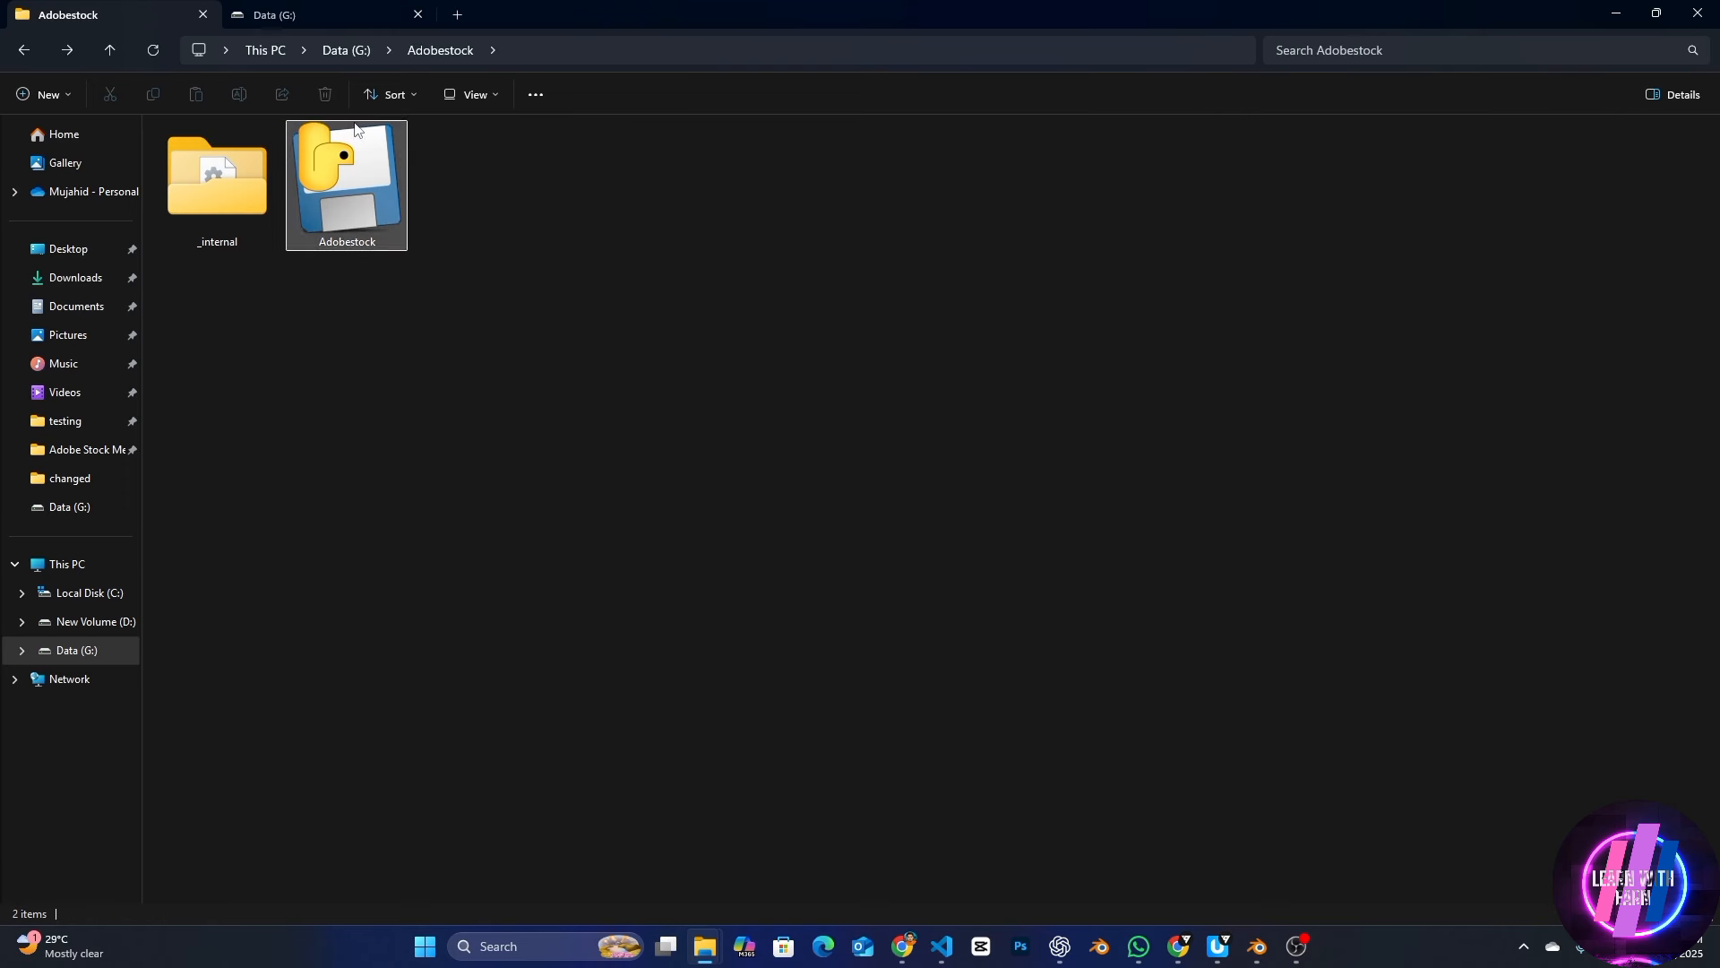
# Look through the contents of the _internal folder and go back to the Adobestock folder
pyautogui.click(347, 50)
pyautogui.doubleClick(222, 190)
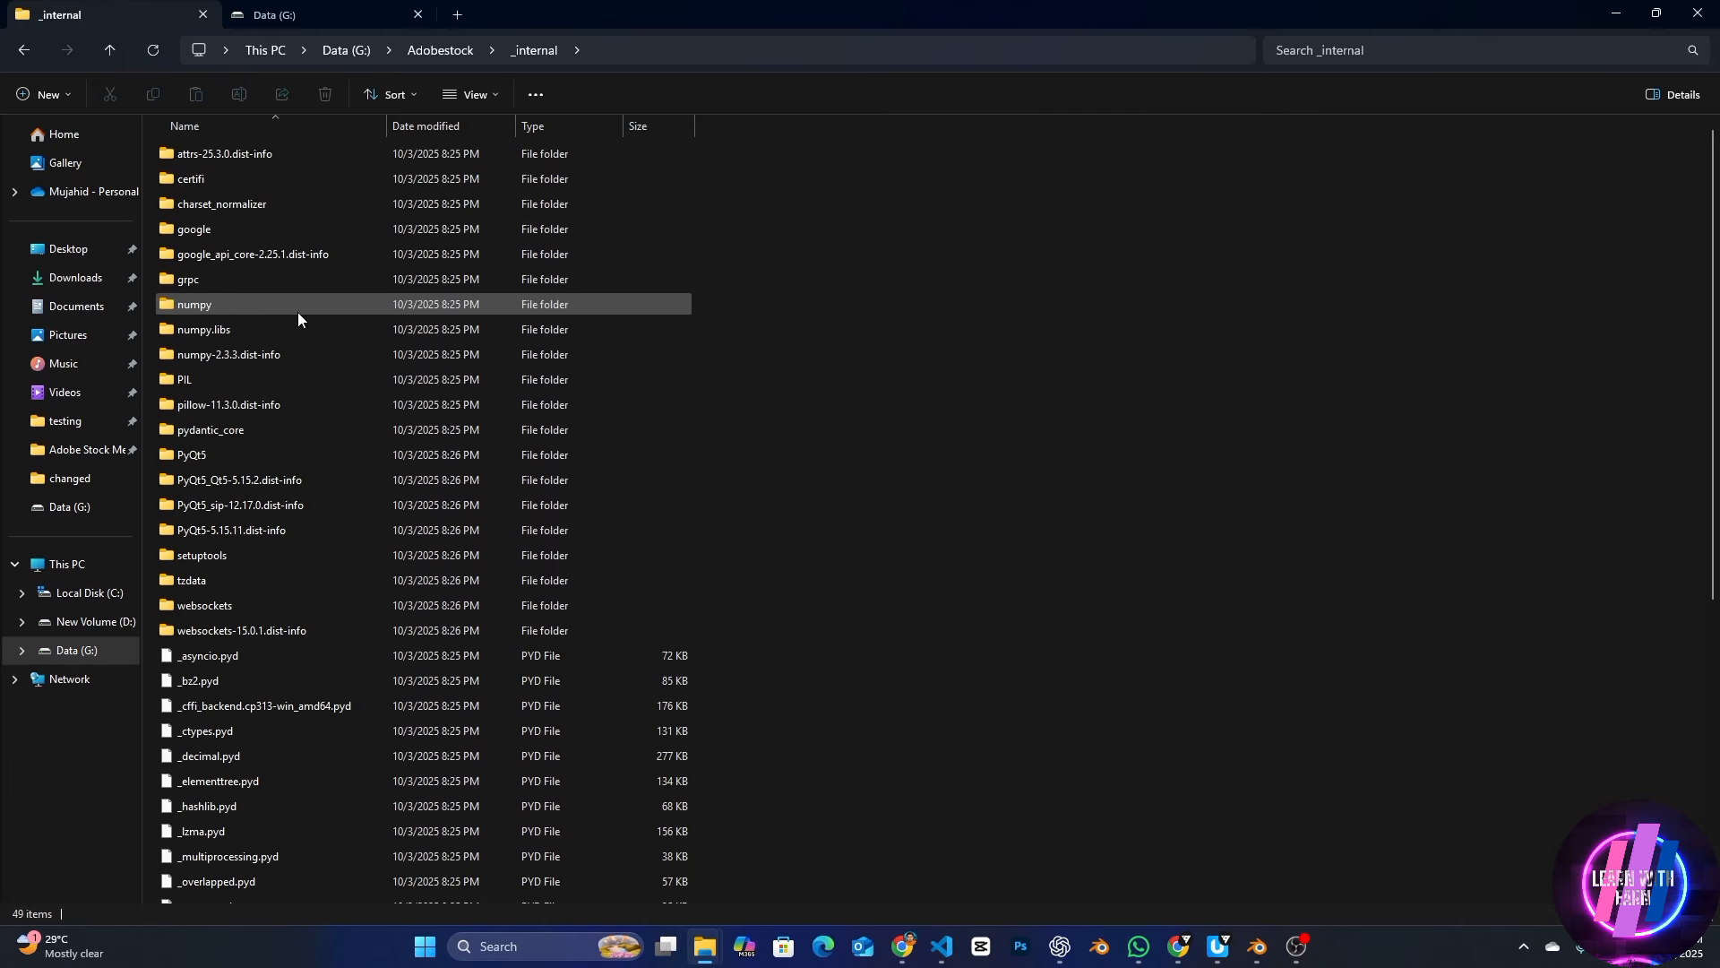
pyautogui.scroll(-7, 305, 363)
pyautogui.scroll(5, 387, 546)
pyautogui.scroll(-5, 387, 547)
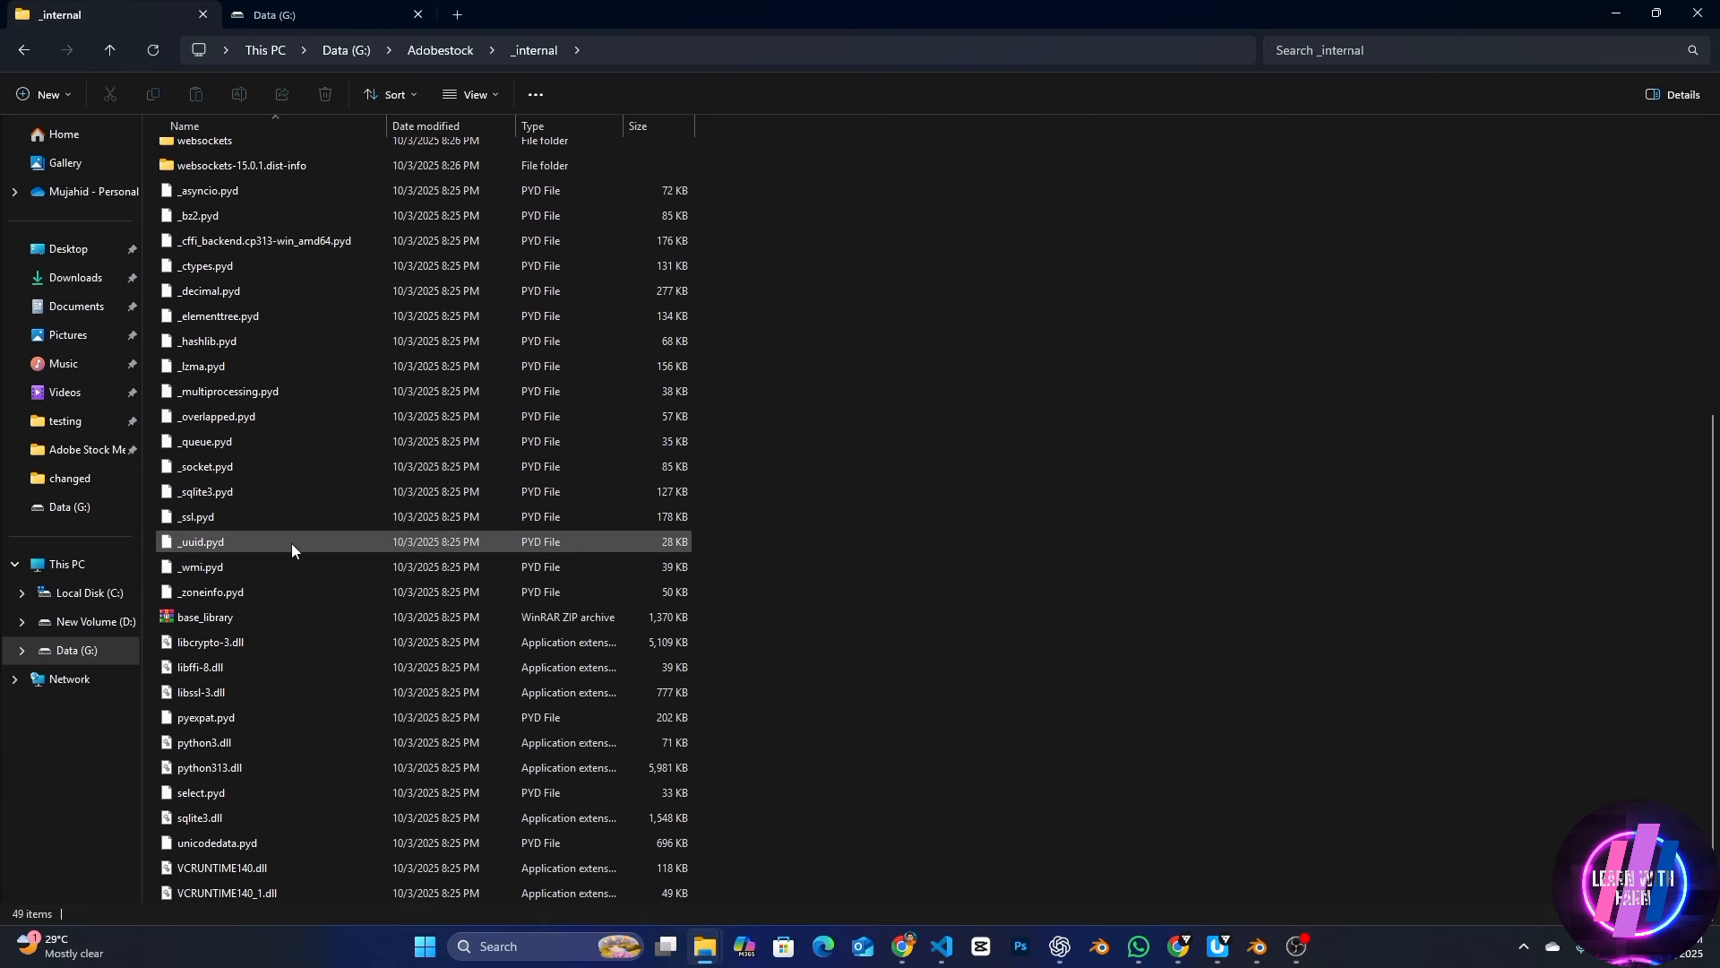
pyautogui.hotkey('alt', 'Left')
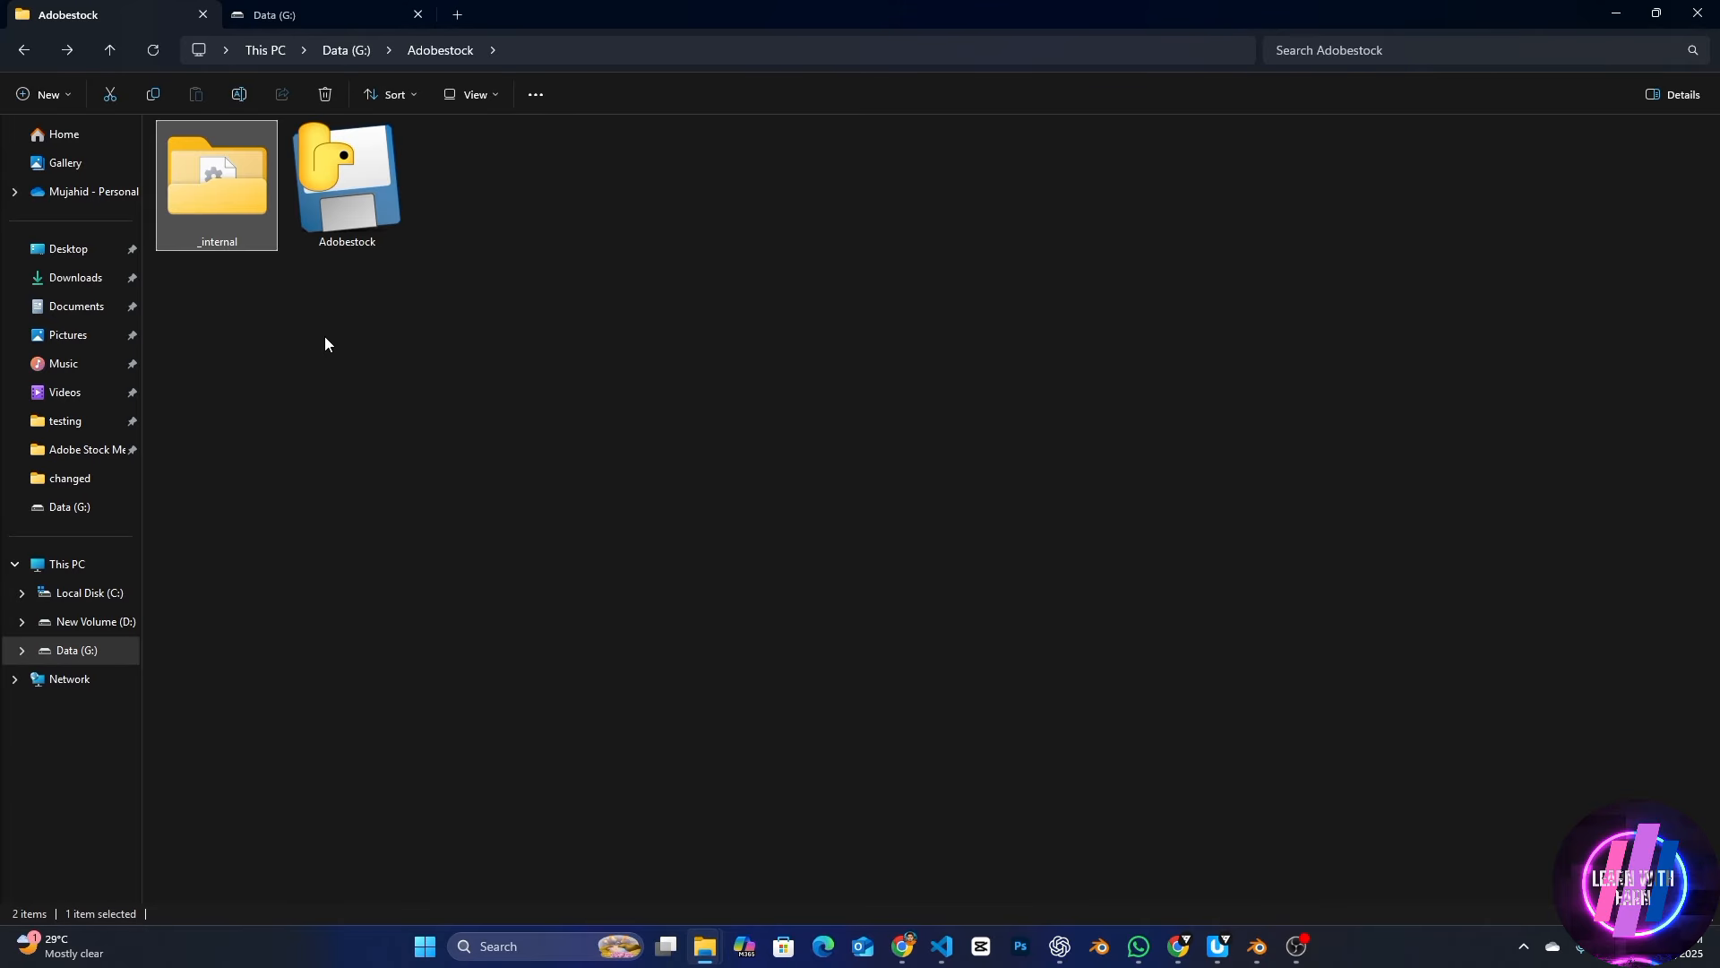
# Launch the Adobestock application and reposition its Stock Metadata Generator window over the folder
pyautogui.click(348, 186)
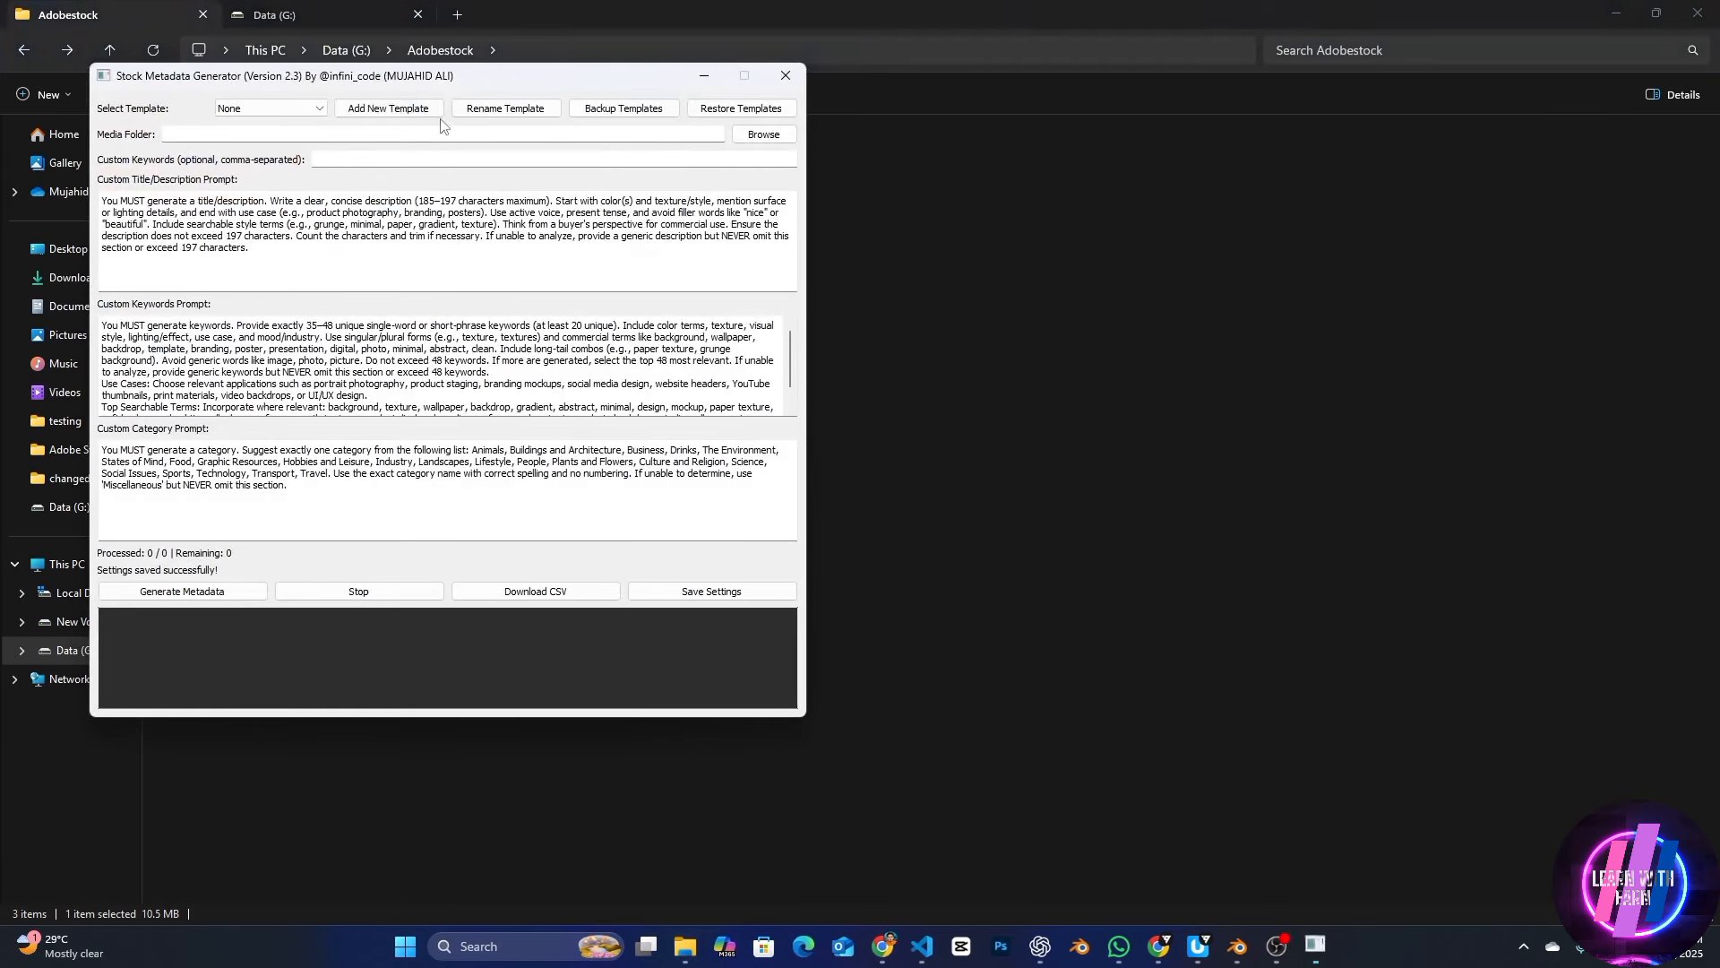
pyautogui.moveTo(427, 89); pyautogui.dragTo(1164, 184)
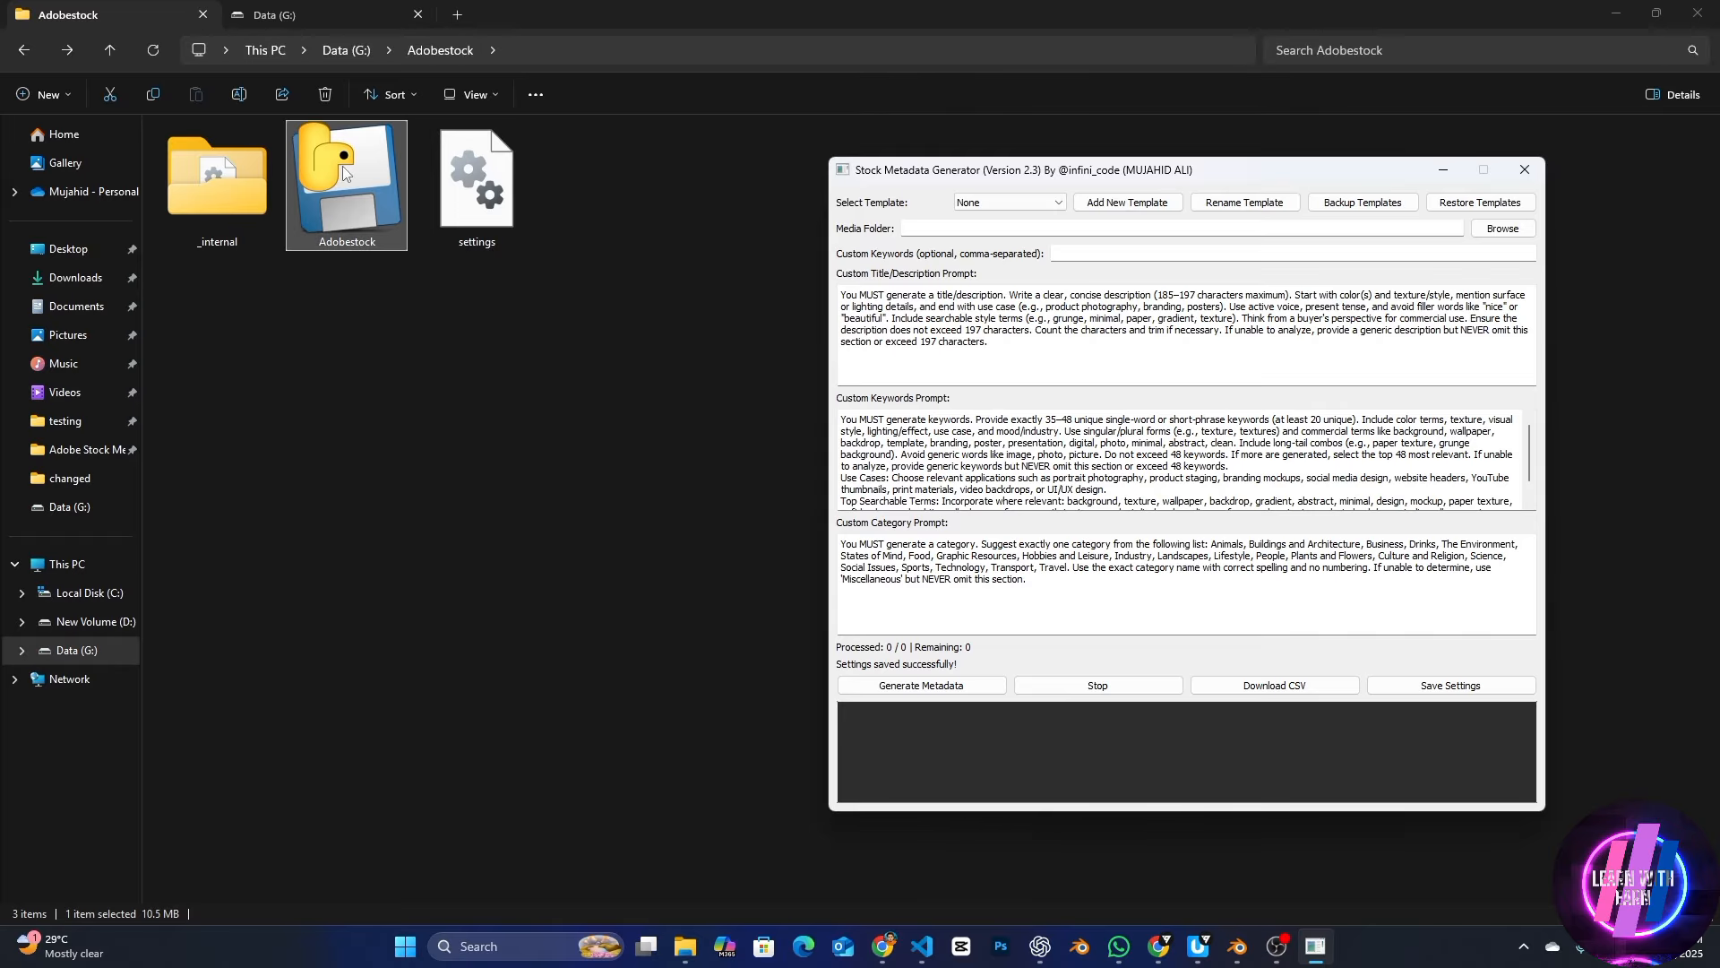
pyautogui.moveTo(971, 173); pyautogui.dragTo(590, 137)
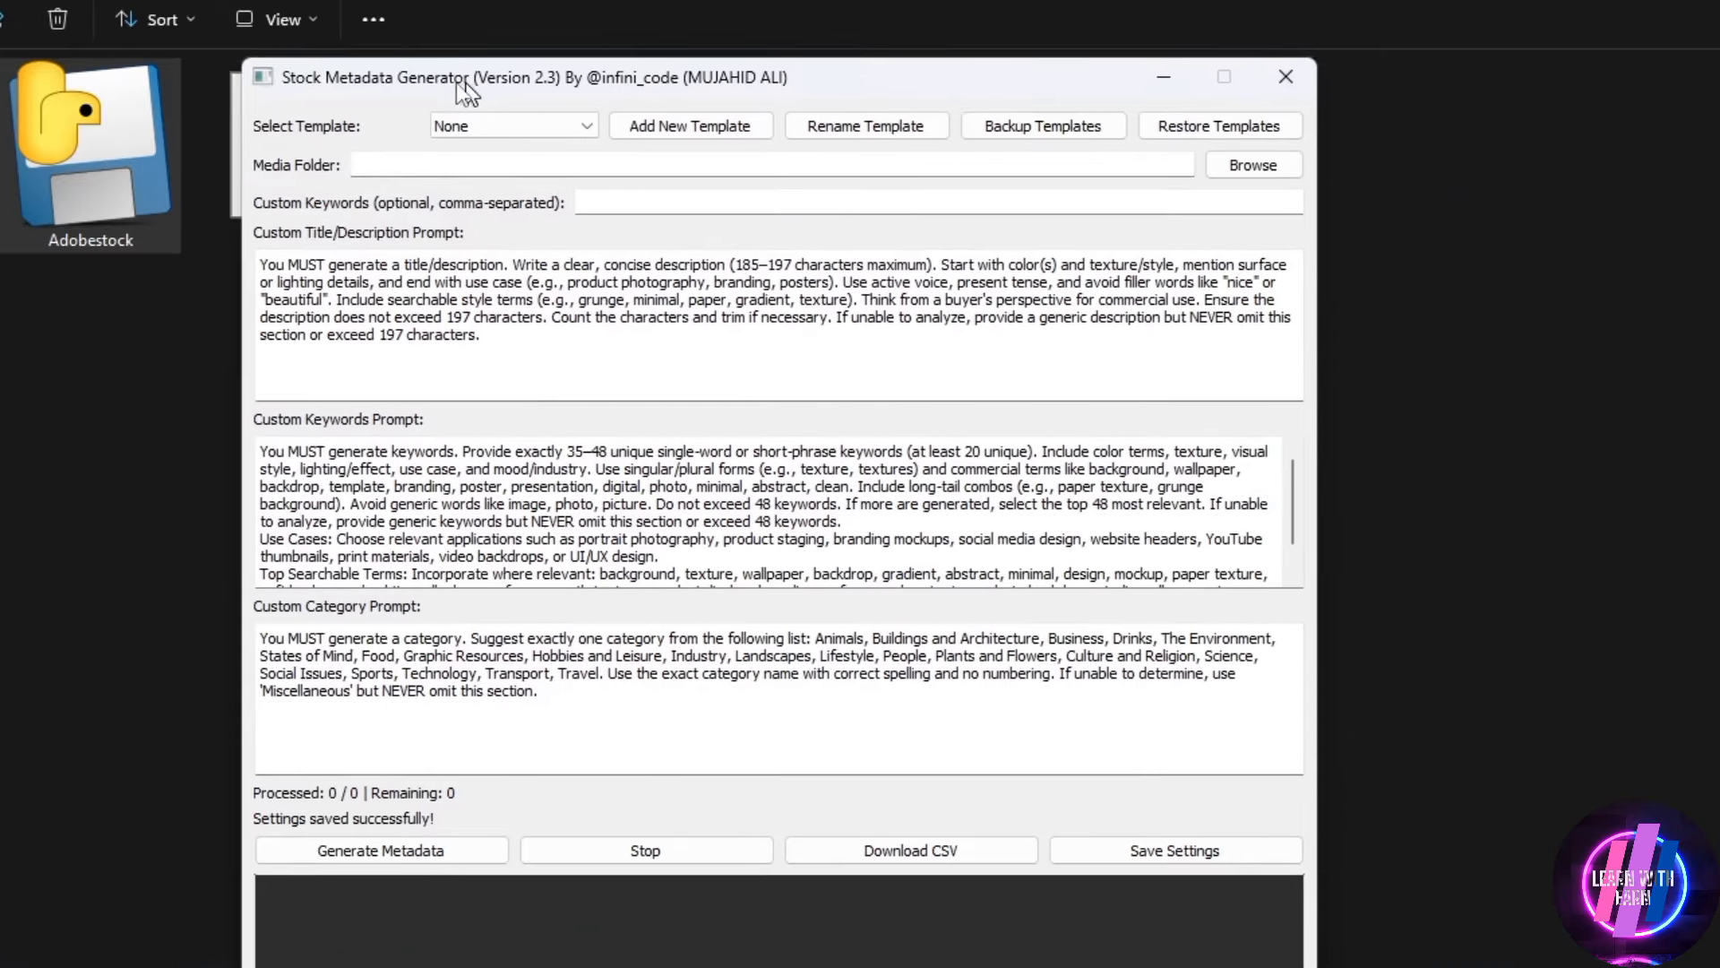
pyautogui.moveTo(455, 82); pyautogui.dragTo(513, 82)
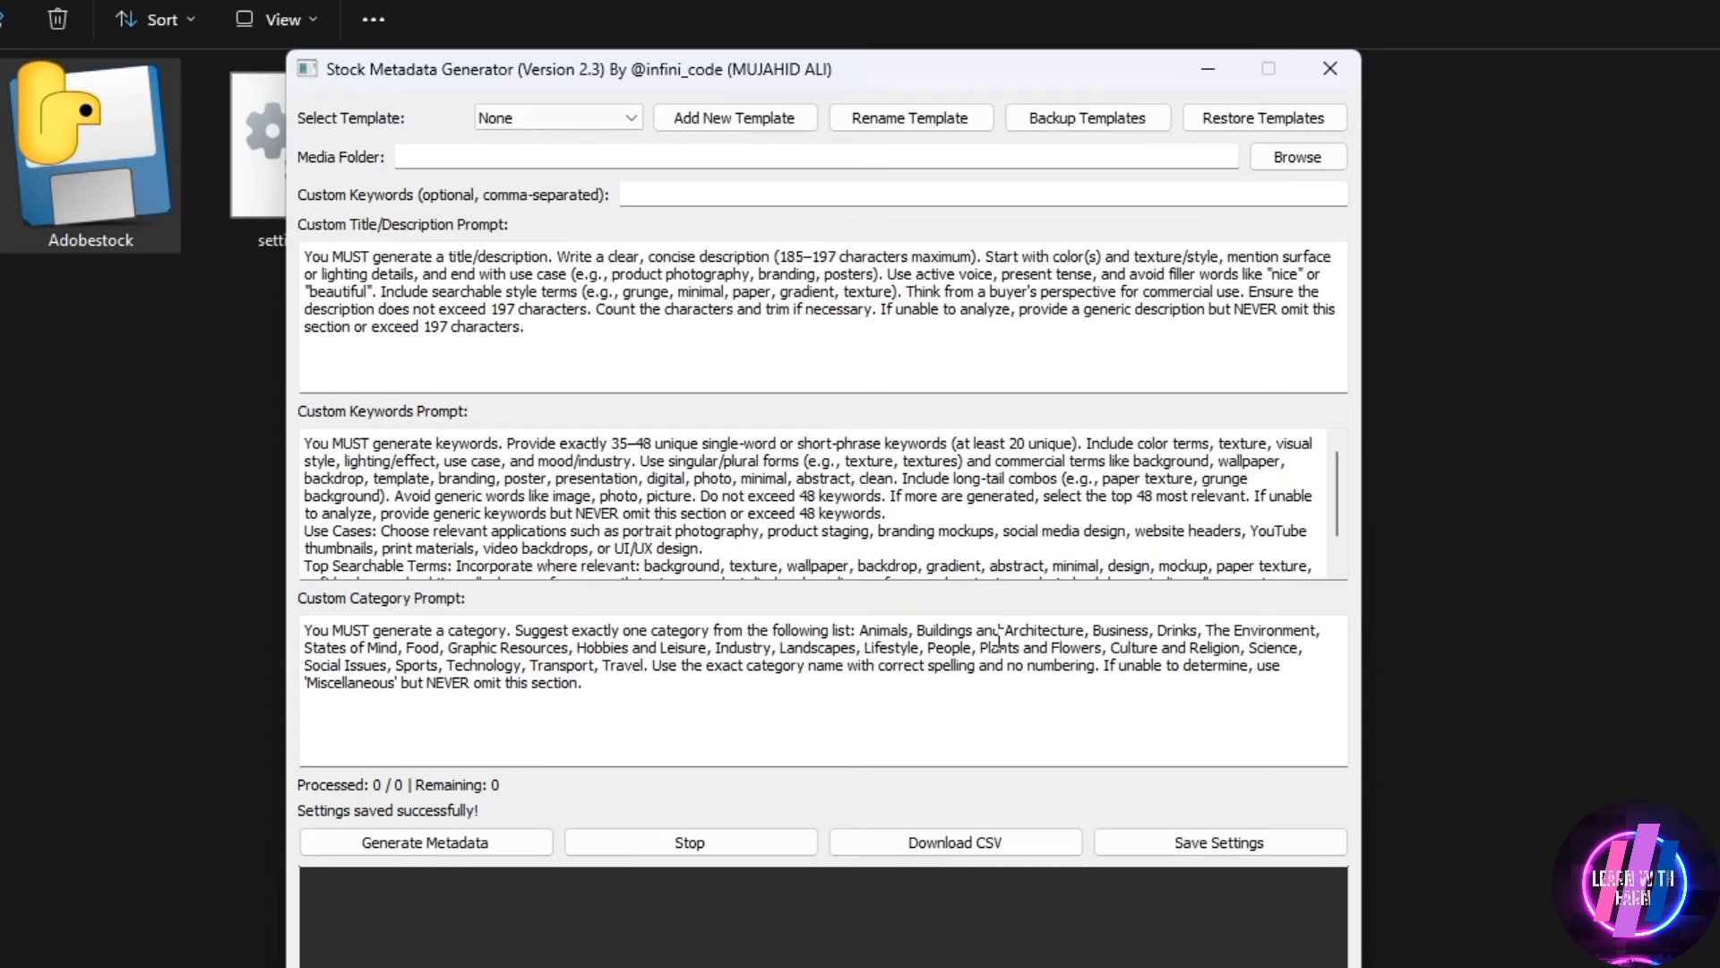
pyautogui.moveTo(617, 74)
pyautogui.mouseDown()
pyautogui.moveTo(551, 100)
pyautogui.moveTo(622, 84)
pyautogui.mouseUp()
# Review the full text of the custom title/description prompt and the custom keywords prompt
pyautogui.moveTo(581, 343); pyautogui.dragTo(320, 244)
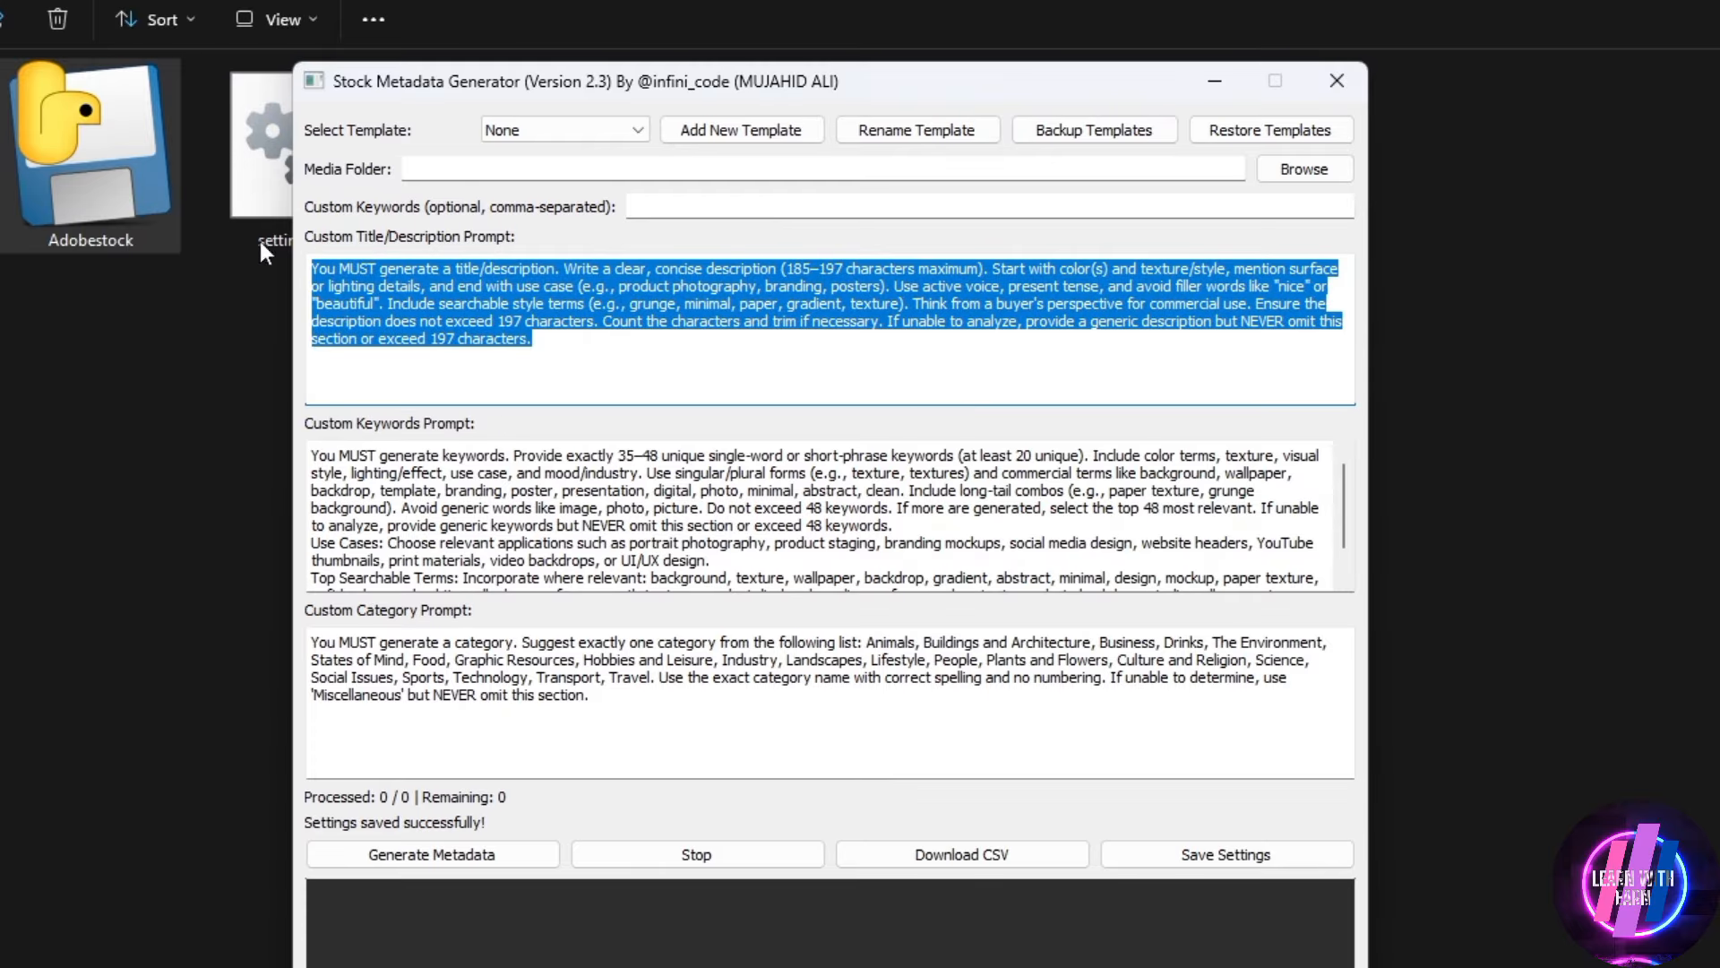
pyautogui.click(686, 527)
pyautogui.scroll(-1, 844, 530)
pyautogui.click(856, 353)
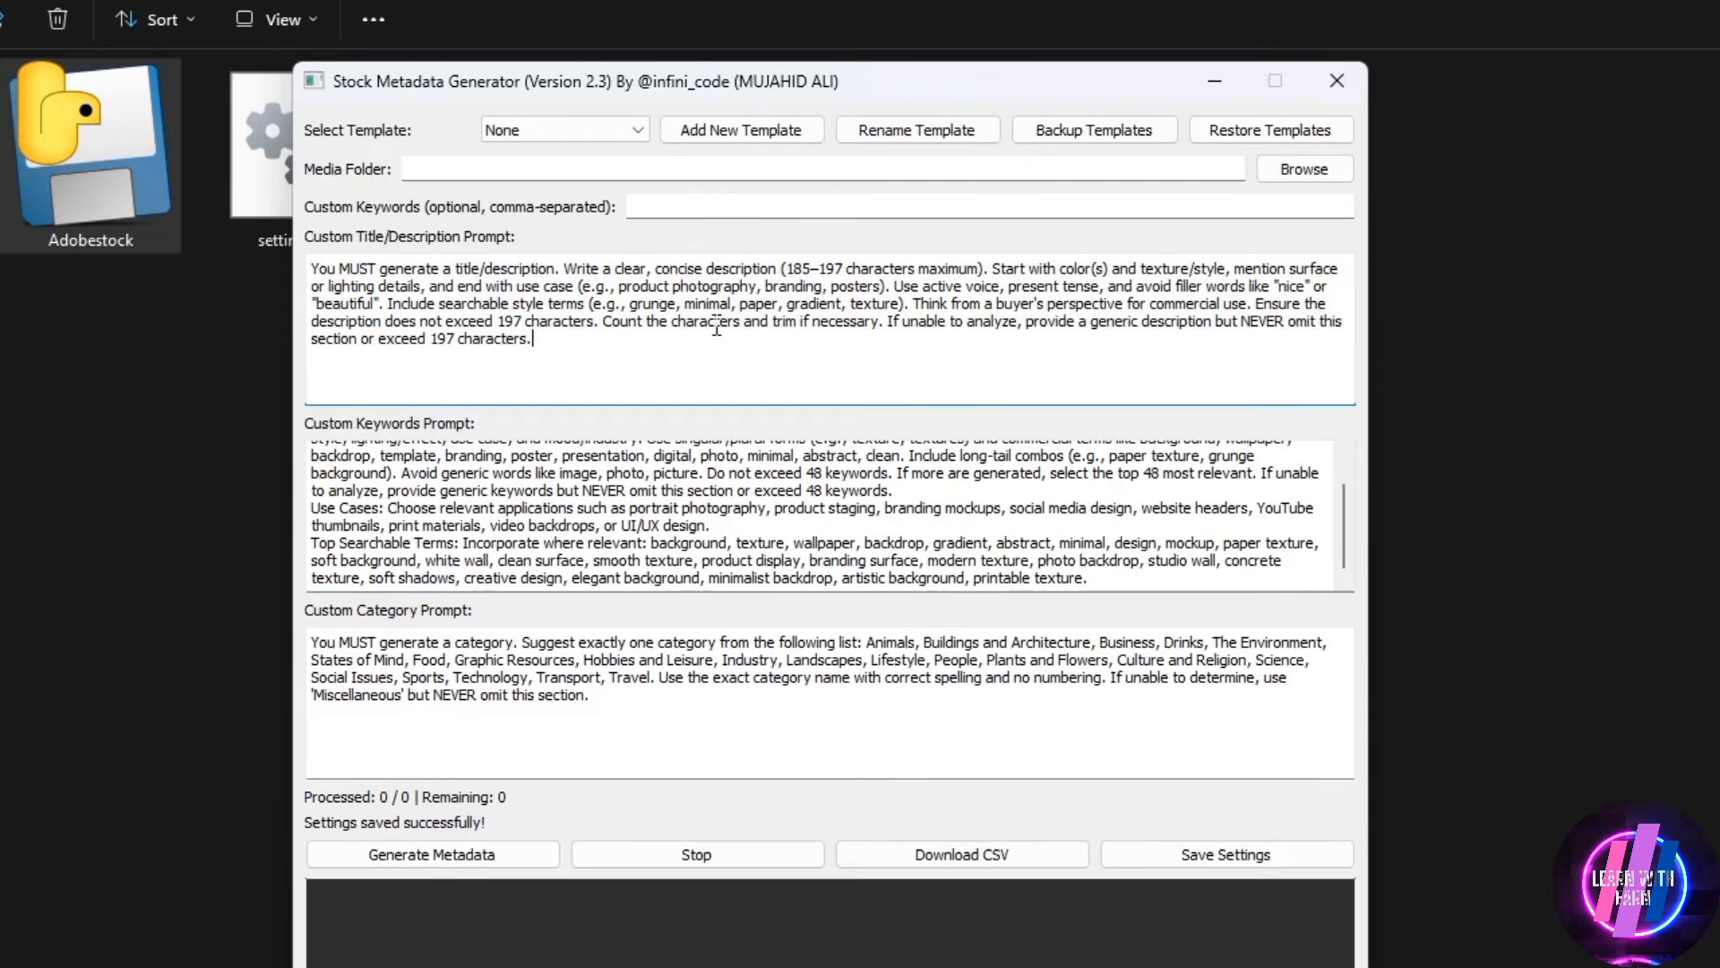
pyautogui.hotkey('ctrl', 'a')
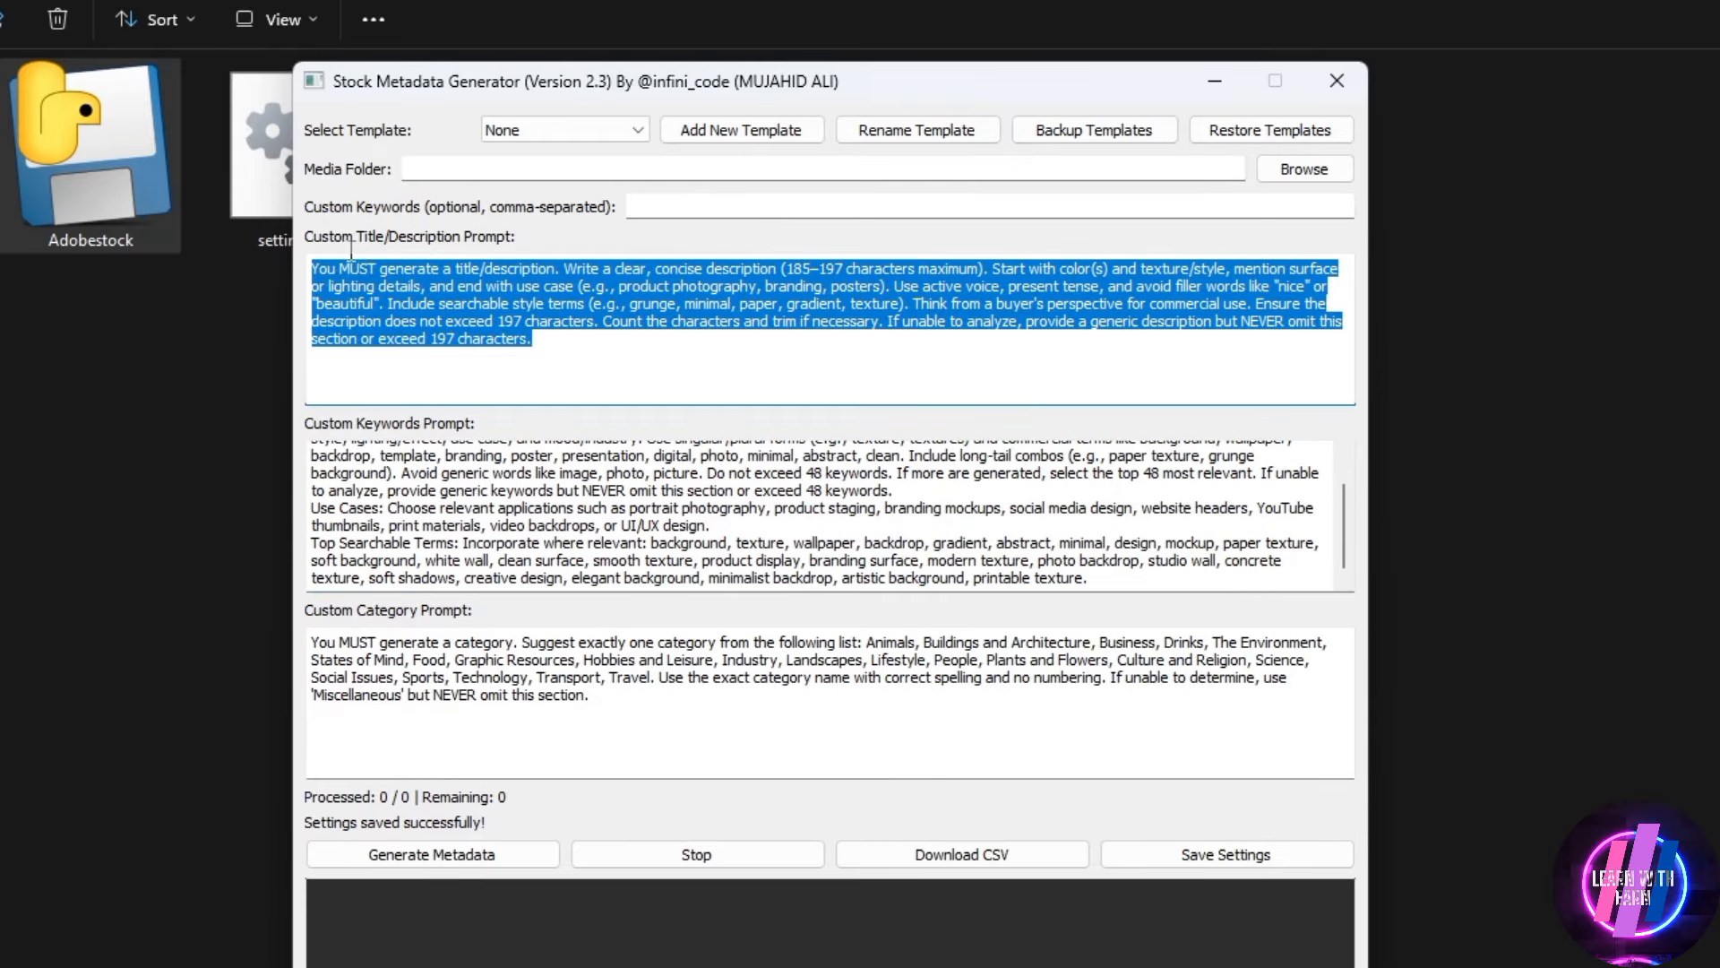
pyautogui.click(931, 544)
pyautogui.hotkey('ctrl', 'a')
pyautogui.scroll(1, 322, 448)
pyautogui.click(421, 472)
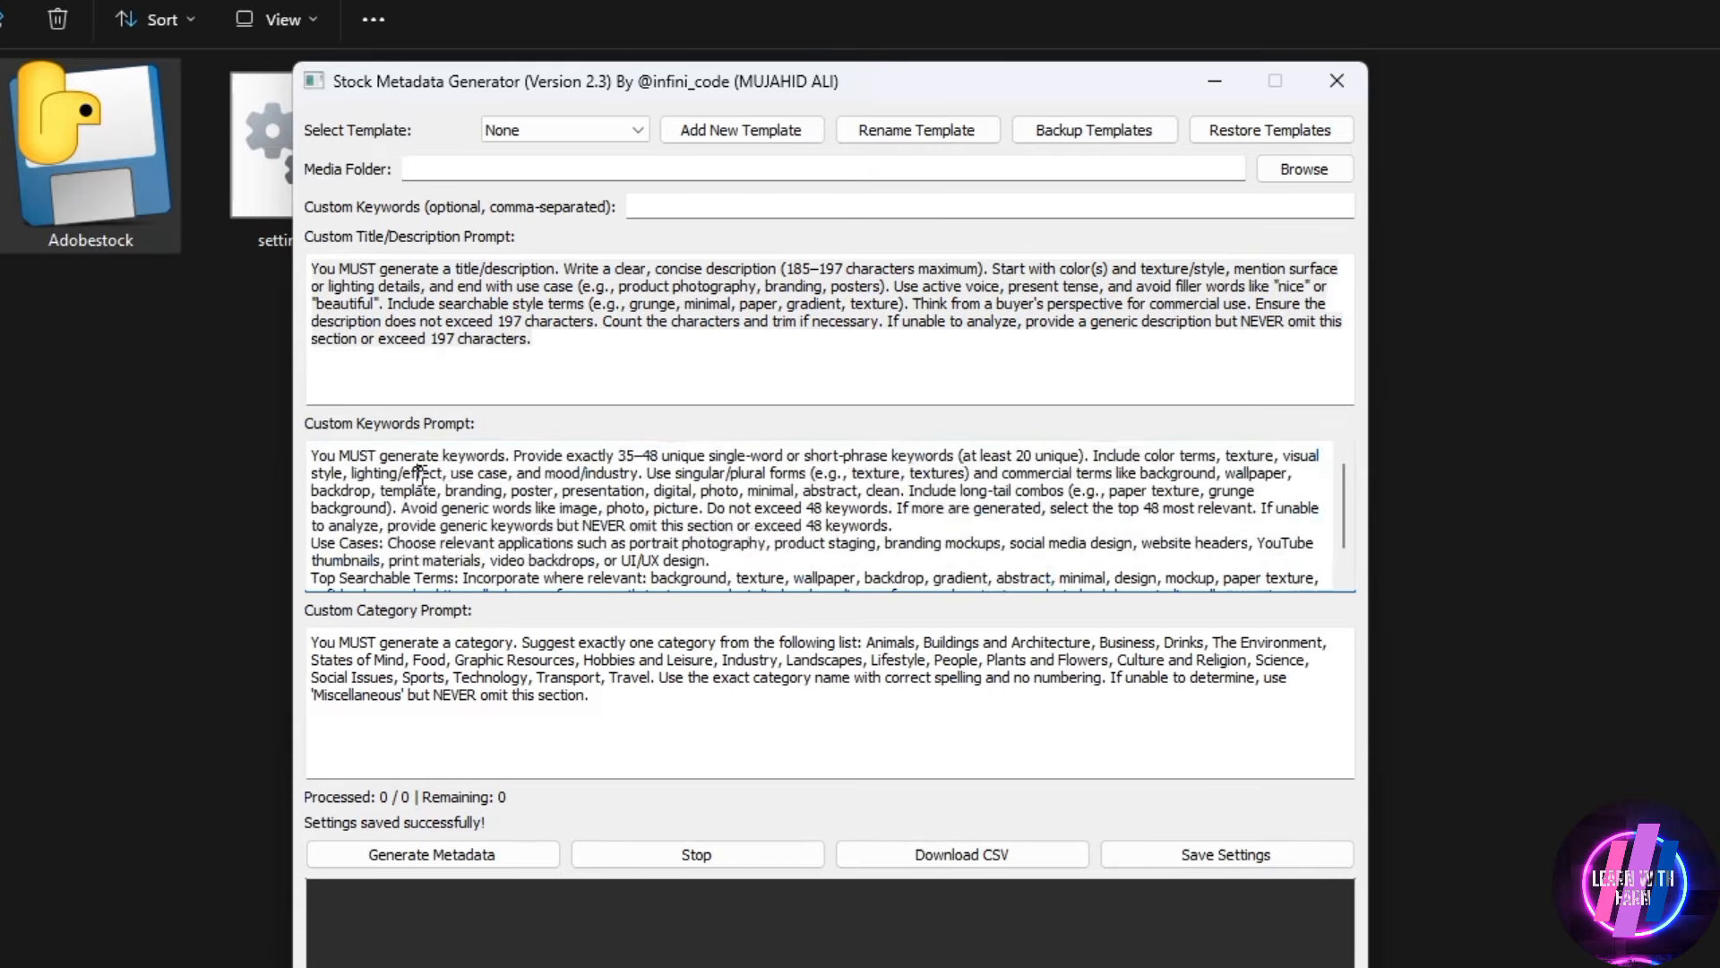
# Read through the custom category prompt and its list of allowed categories
pyautogui.click(719, 729)
pyautogui.hotkey('ctrl', 'a')
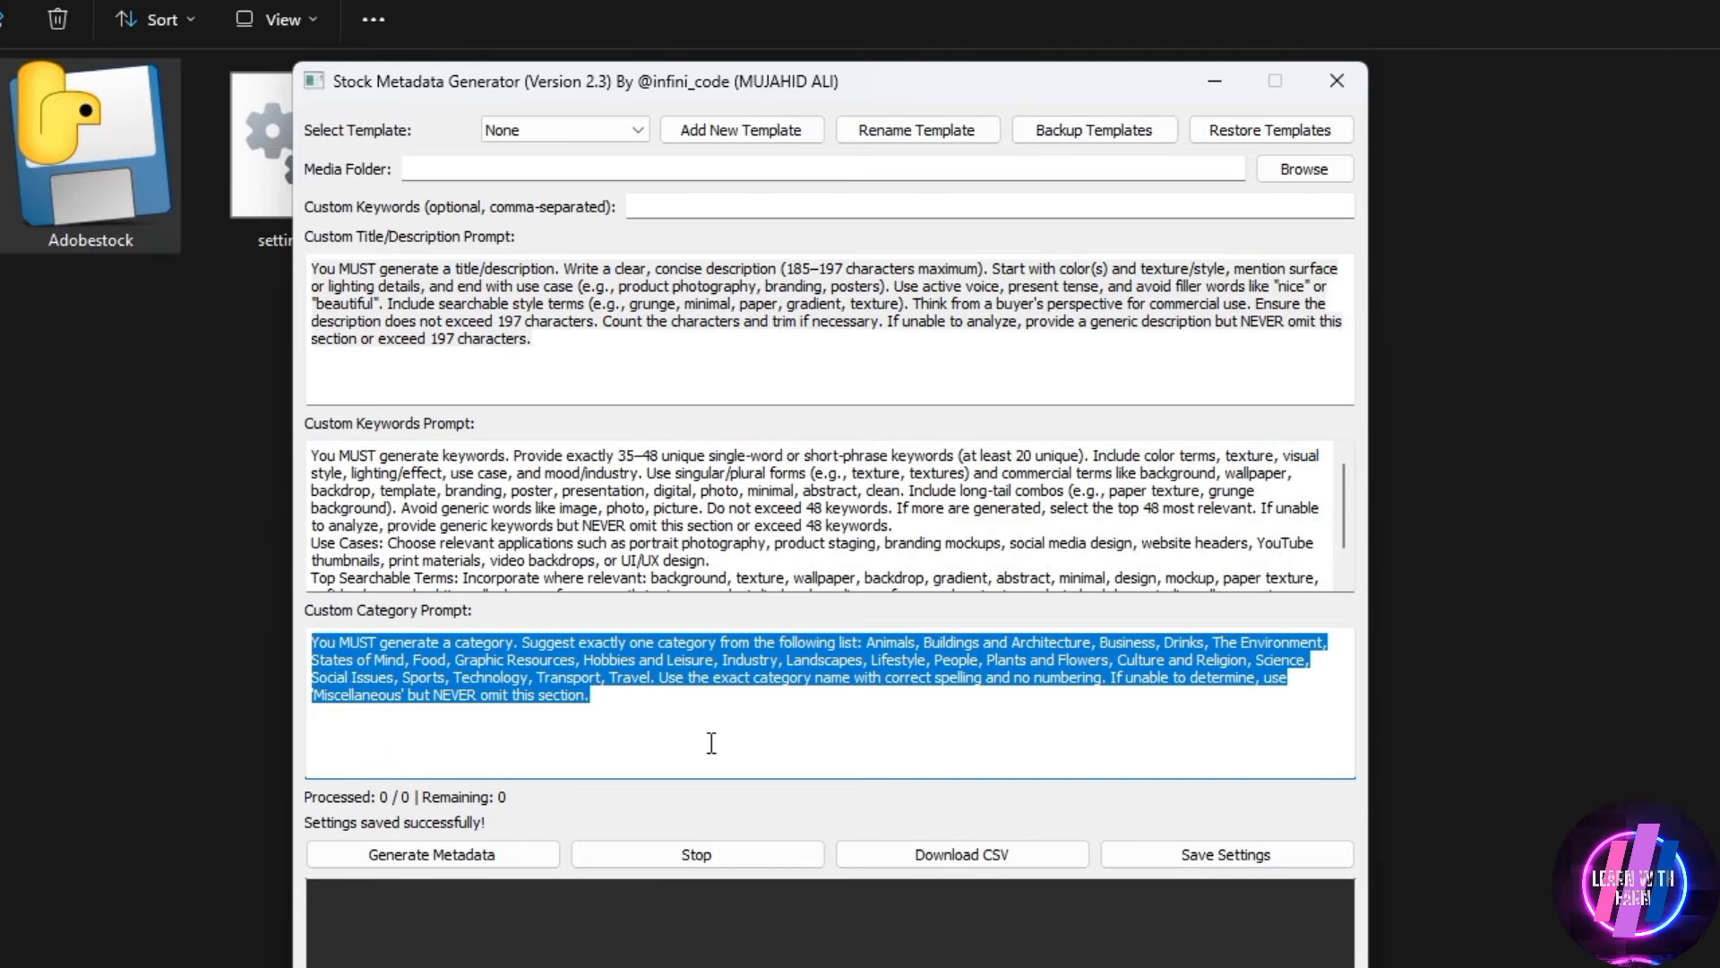
pyautogui.click(768, 749)
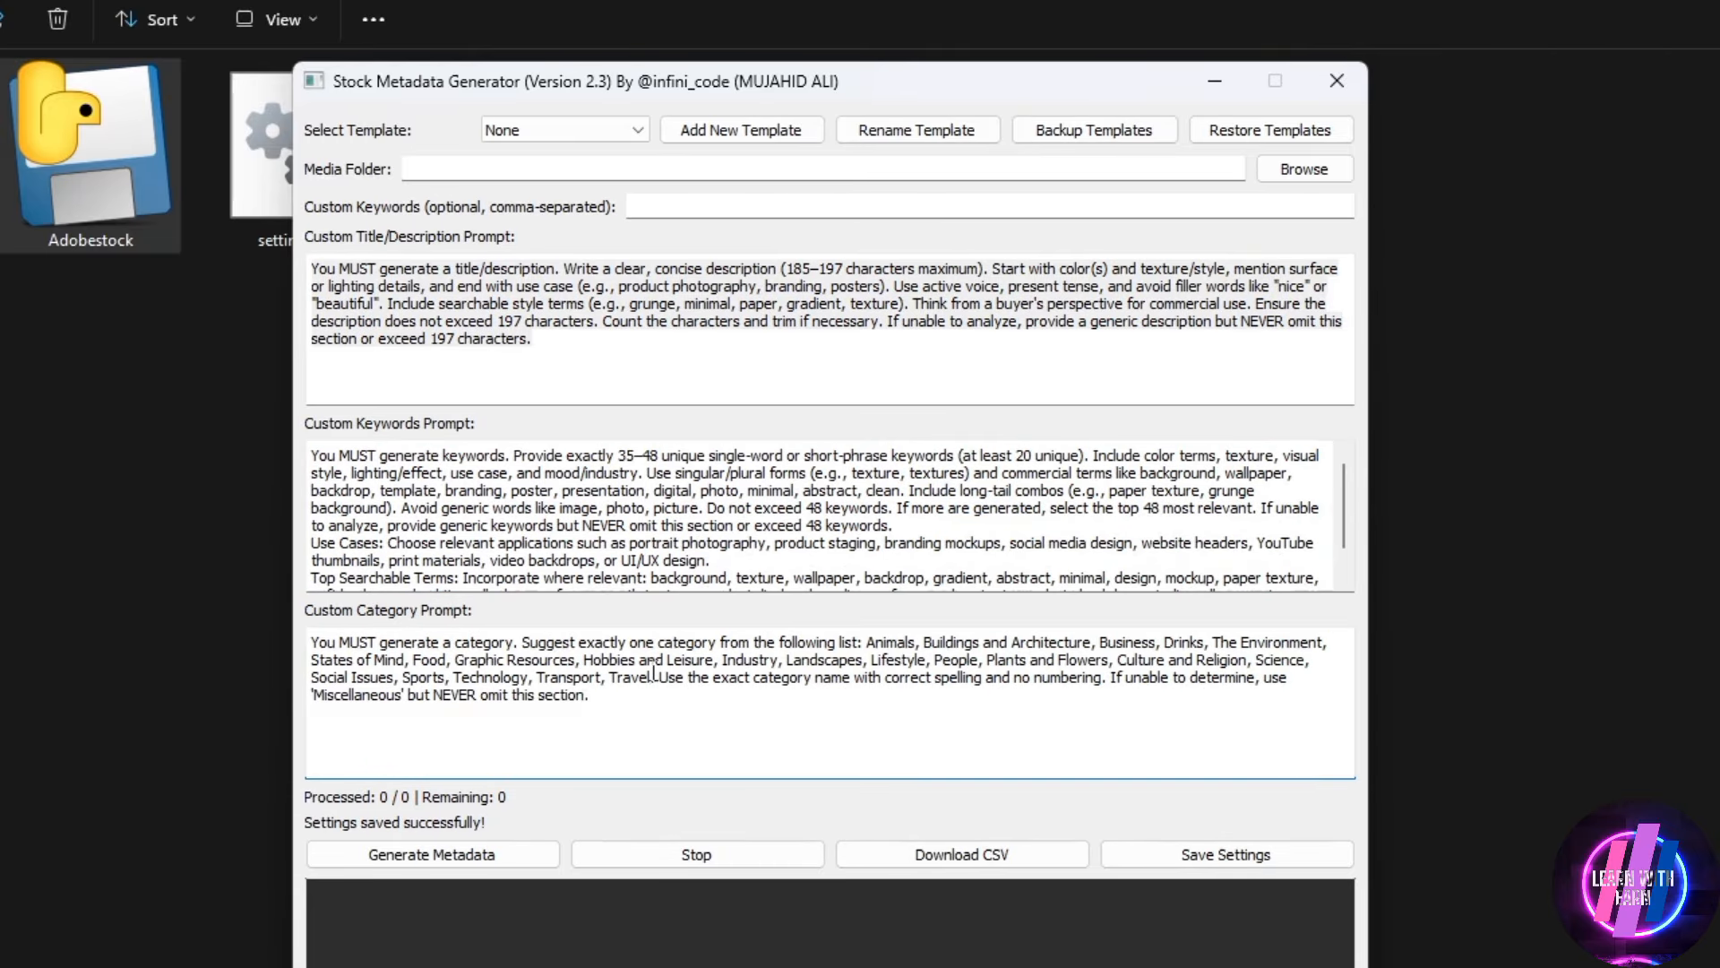
pyautogui.moveTo(693, 713); pyautogui.dragTo(208, 609)
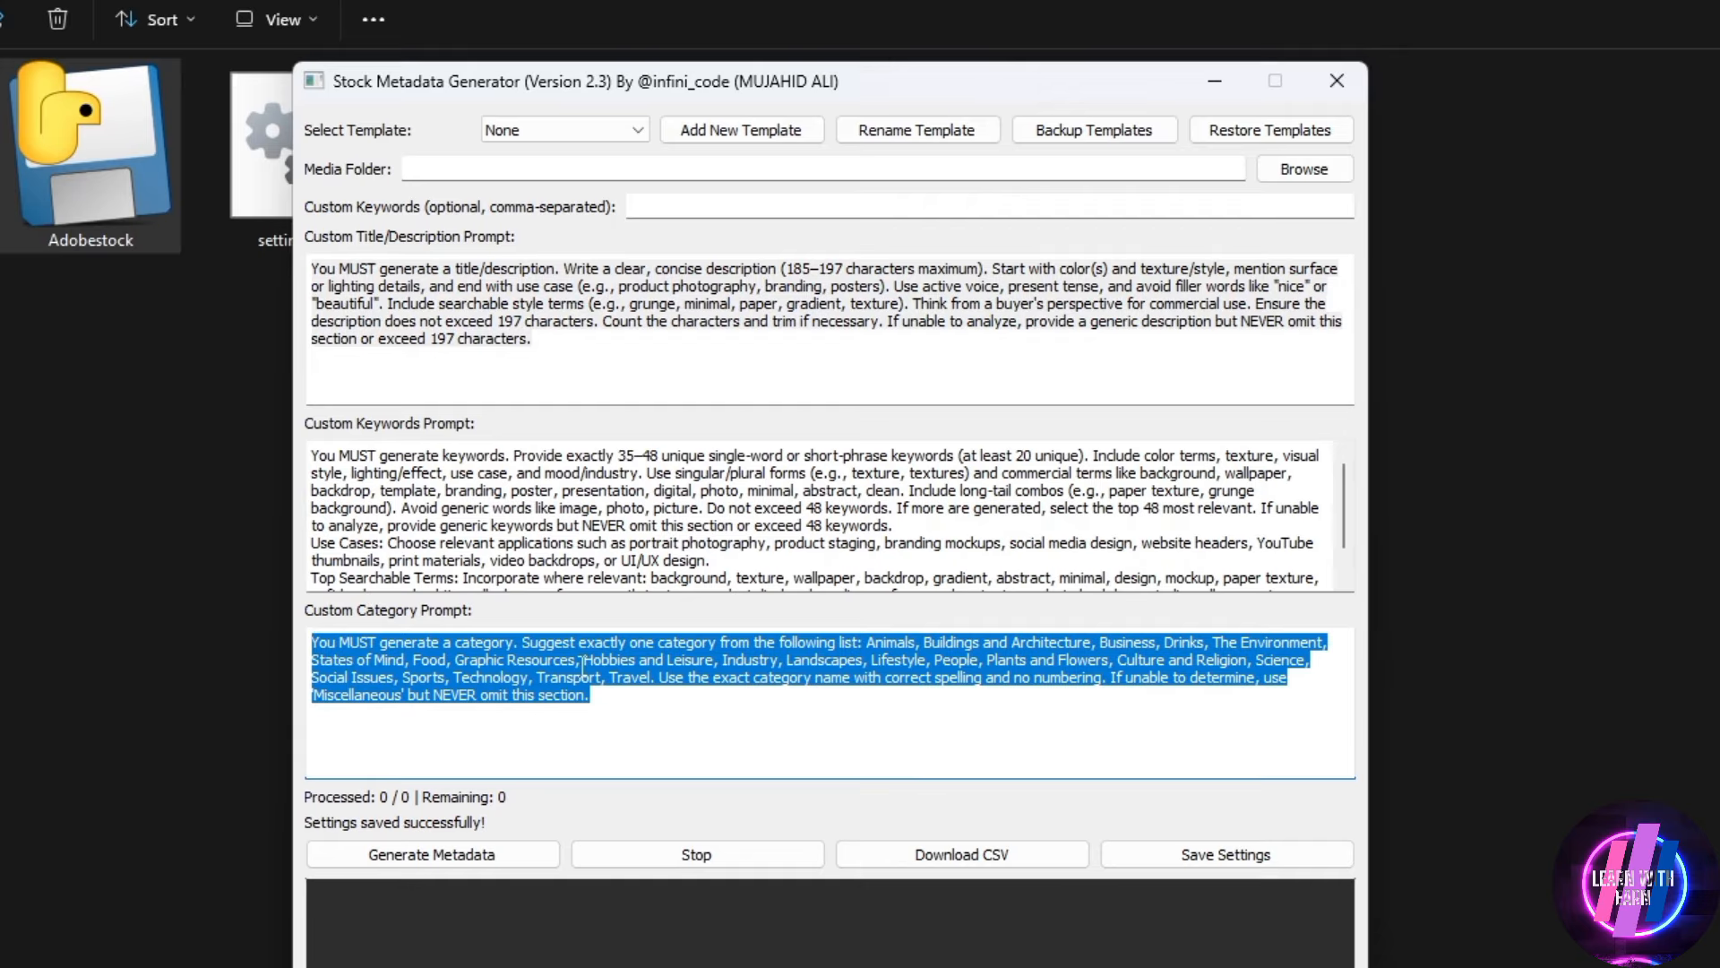
pyautogui.click(712, 678)
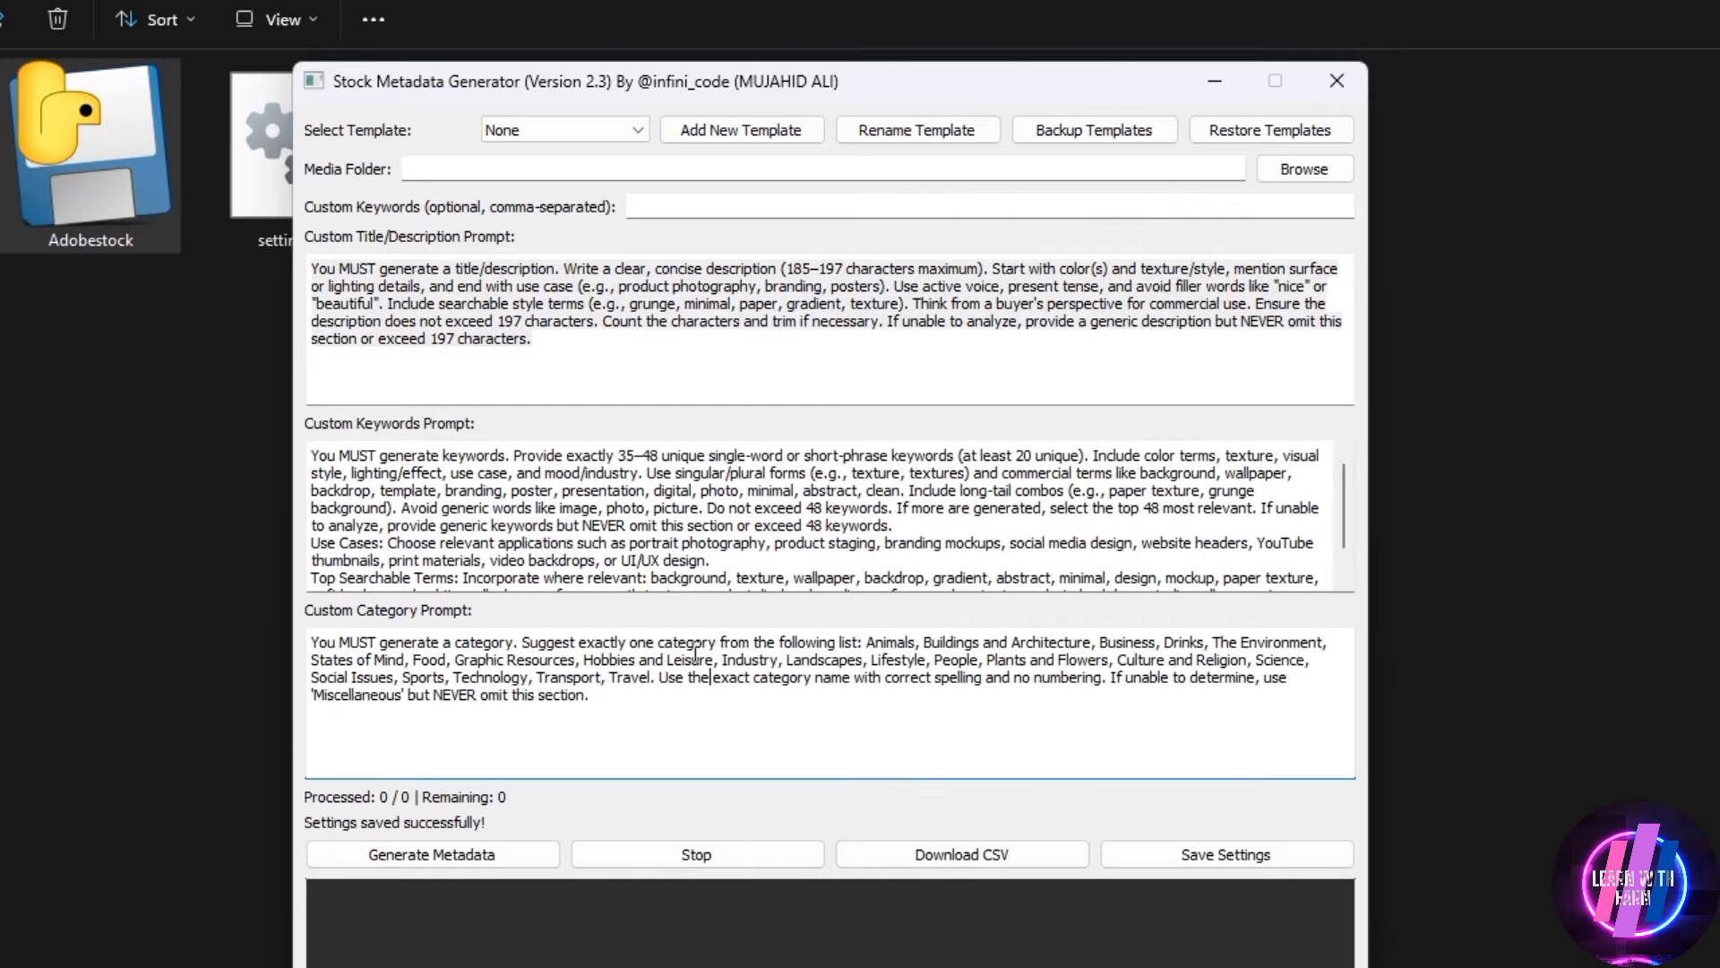
pyautogui.scroll(-1, 637, 564)
pyautogui.scroll(1, 637, 564)
# Try overwriting the custom title/description prompt with a few sample characters and undo the replacement
pyautogui.moveTo(627, 350); pyautogui.dragTo(274, 258)
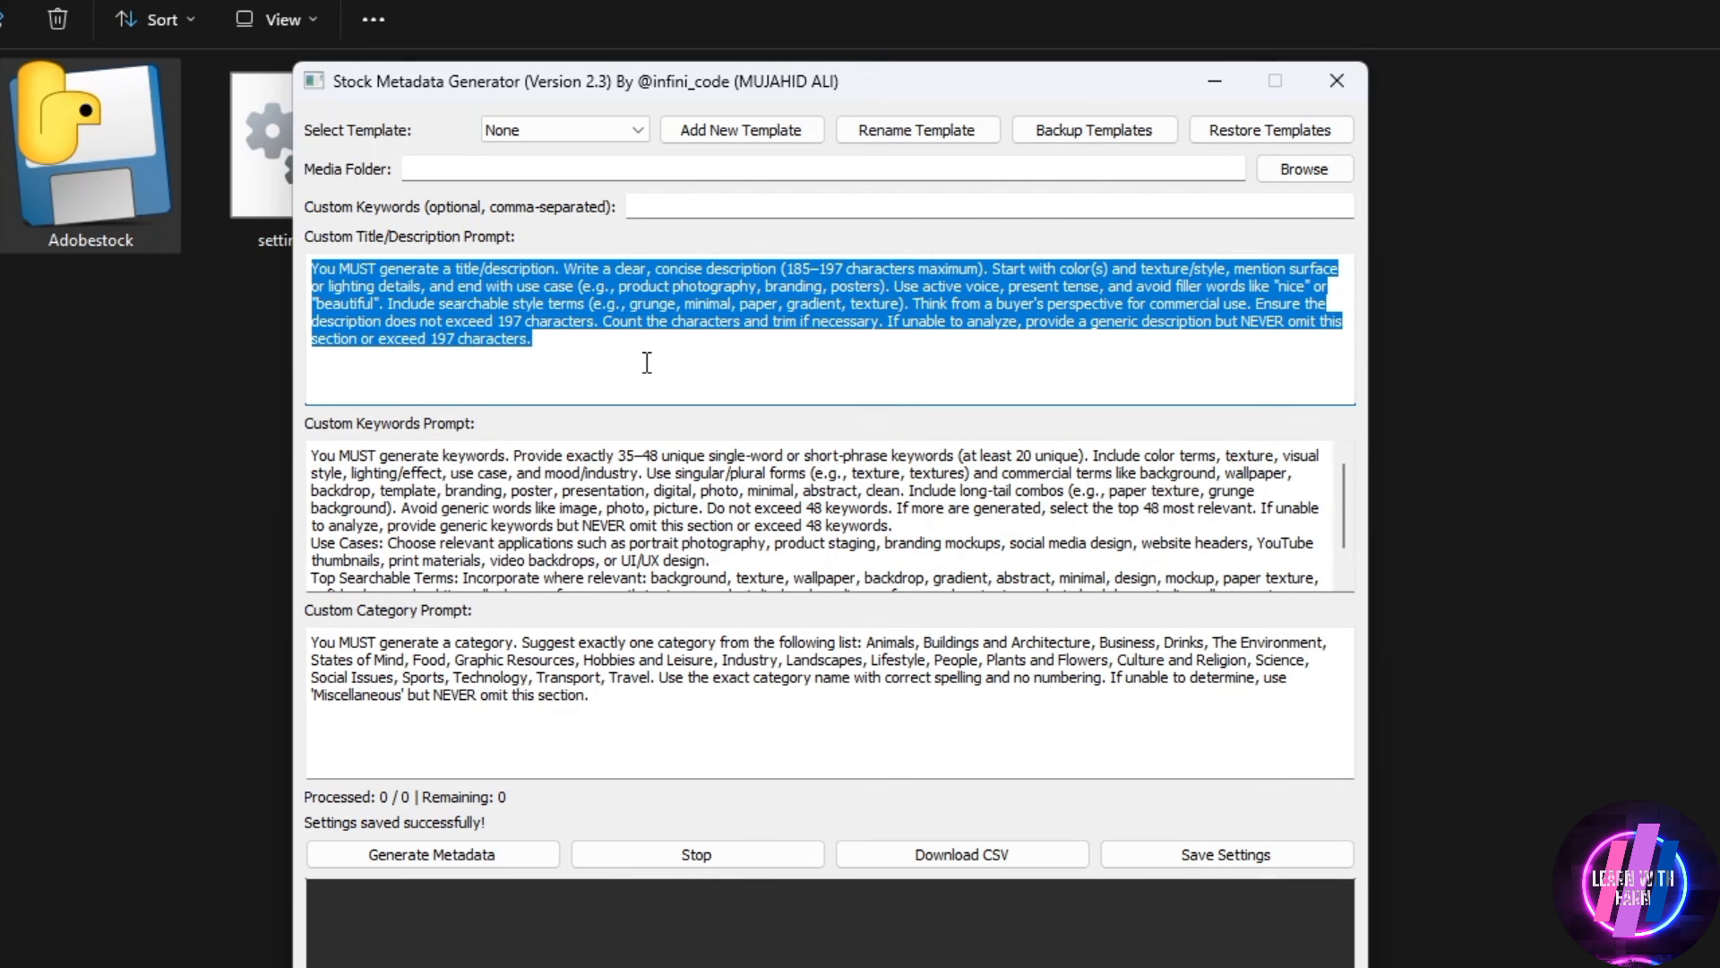
pyautogui.write('muja')
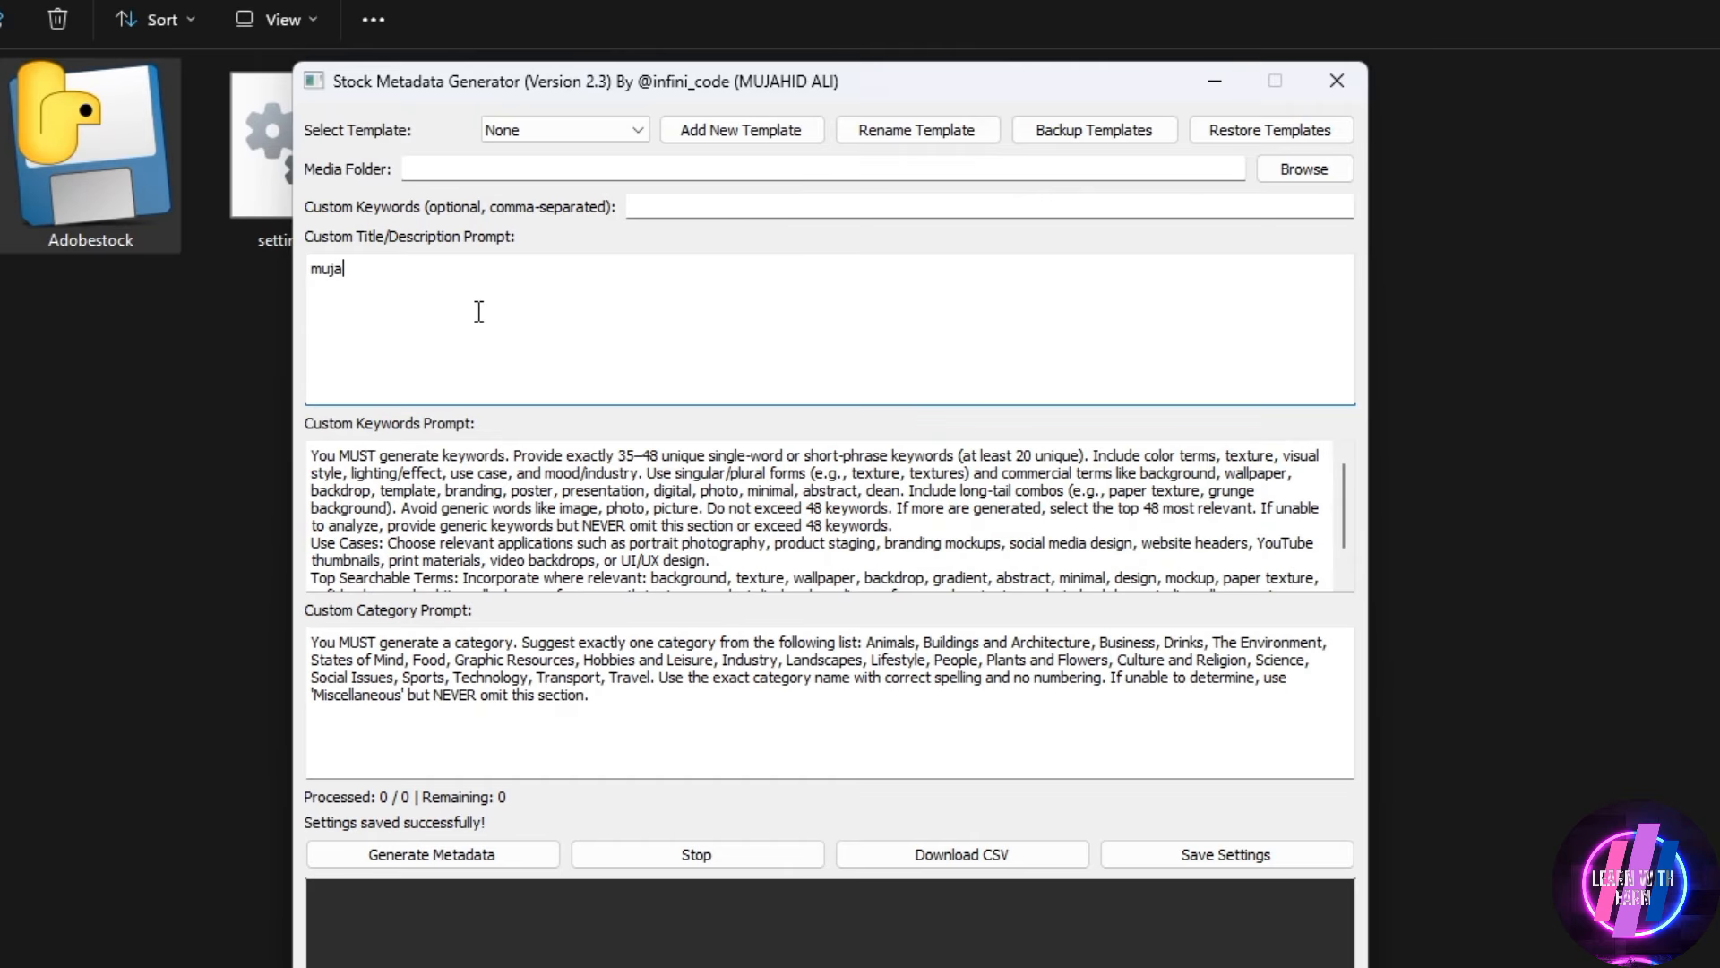
pyautogui.hotkey('ctrl', 'z')
# Highlight the title/description prompt and the keywords prompt in turn to examine their instructions
pyautogui.moveTo(530, 338); pyautogui.dragTo(234, 260)
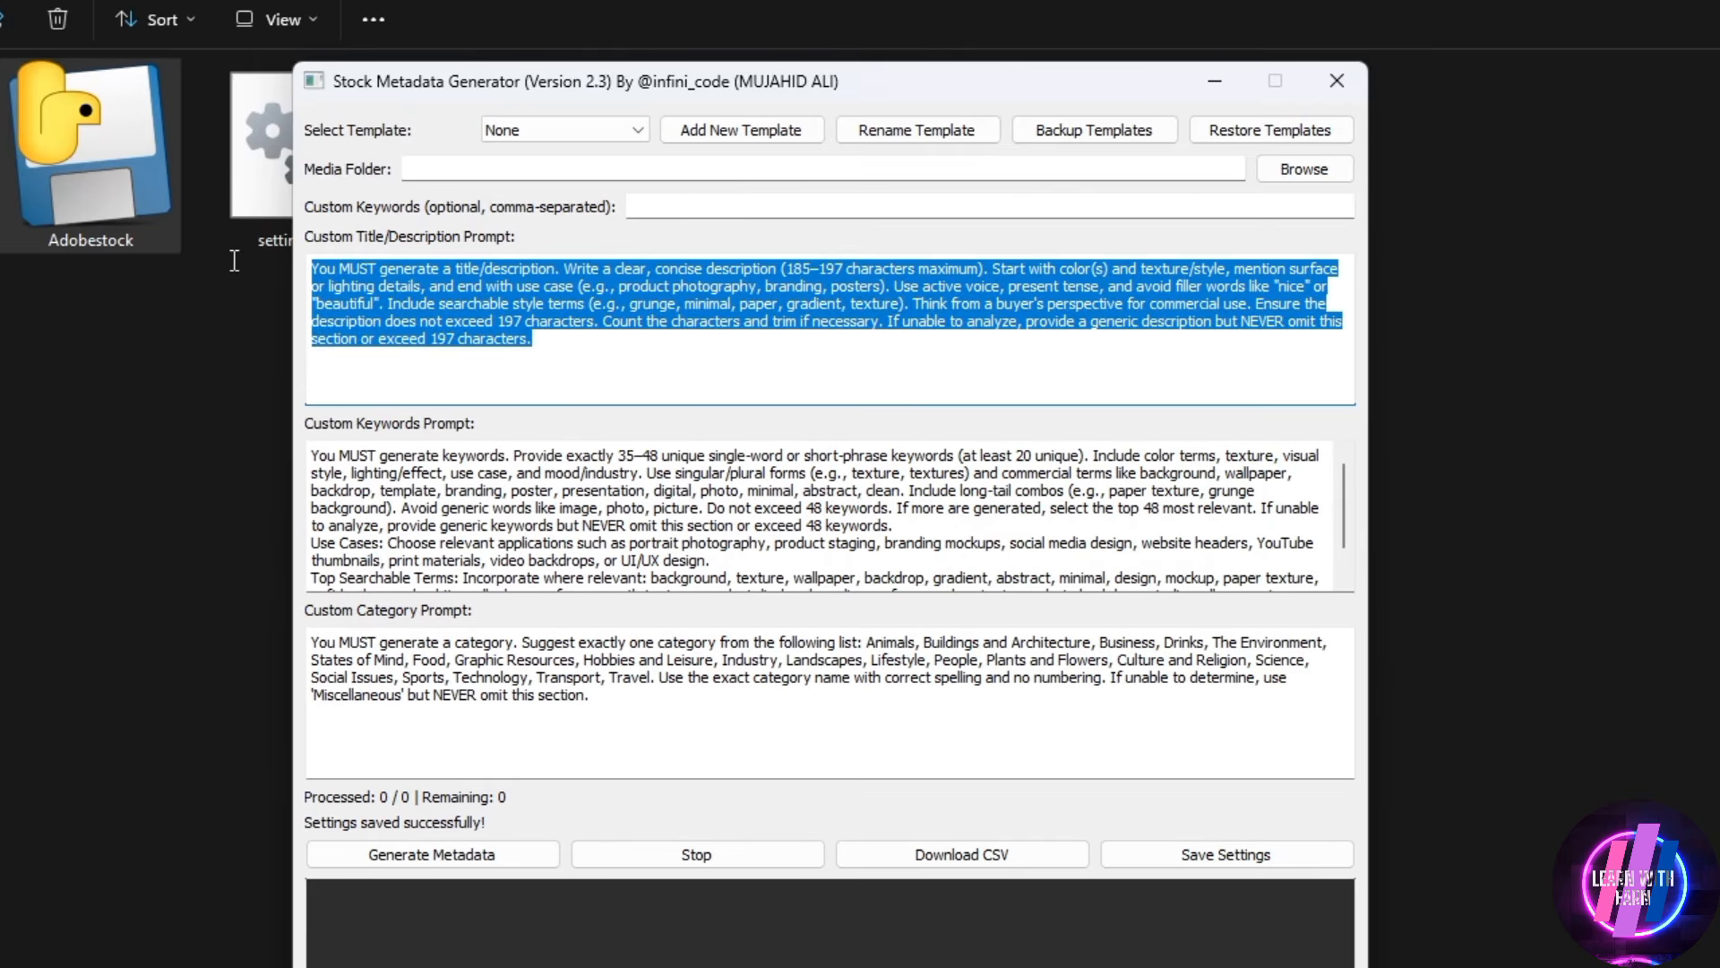
pyautogui.moveTo(313, 453); pyautogui.dragTo(1233, 674)
pyautogui.scroll(1, 1017, 574)
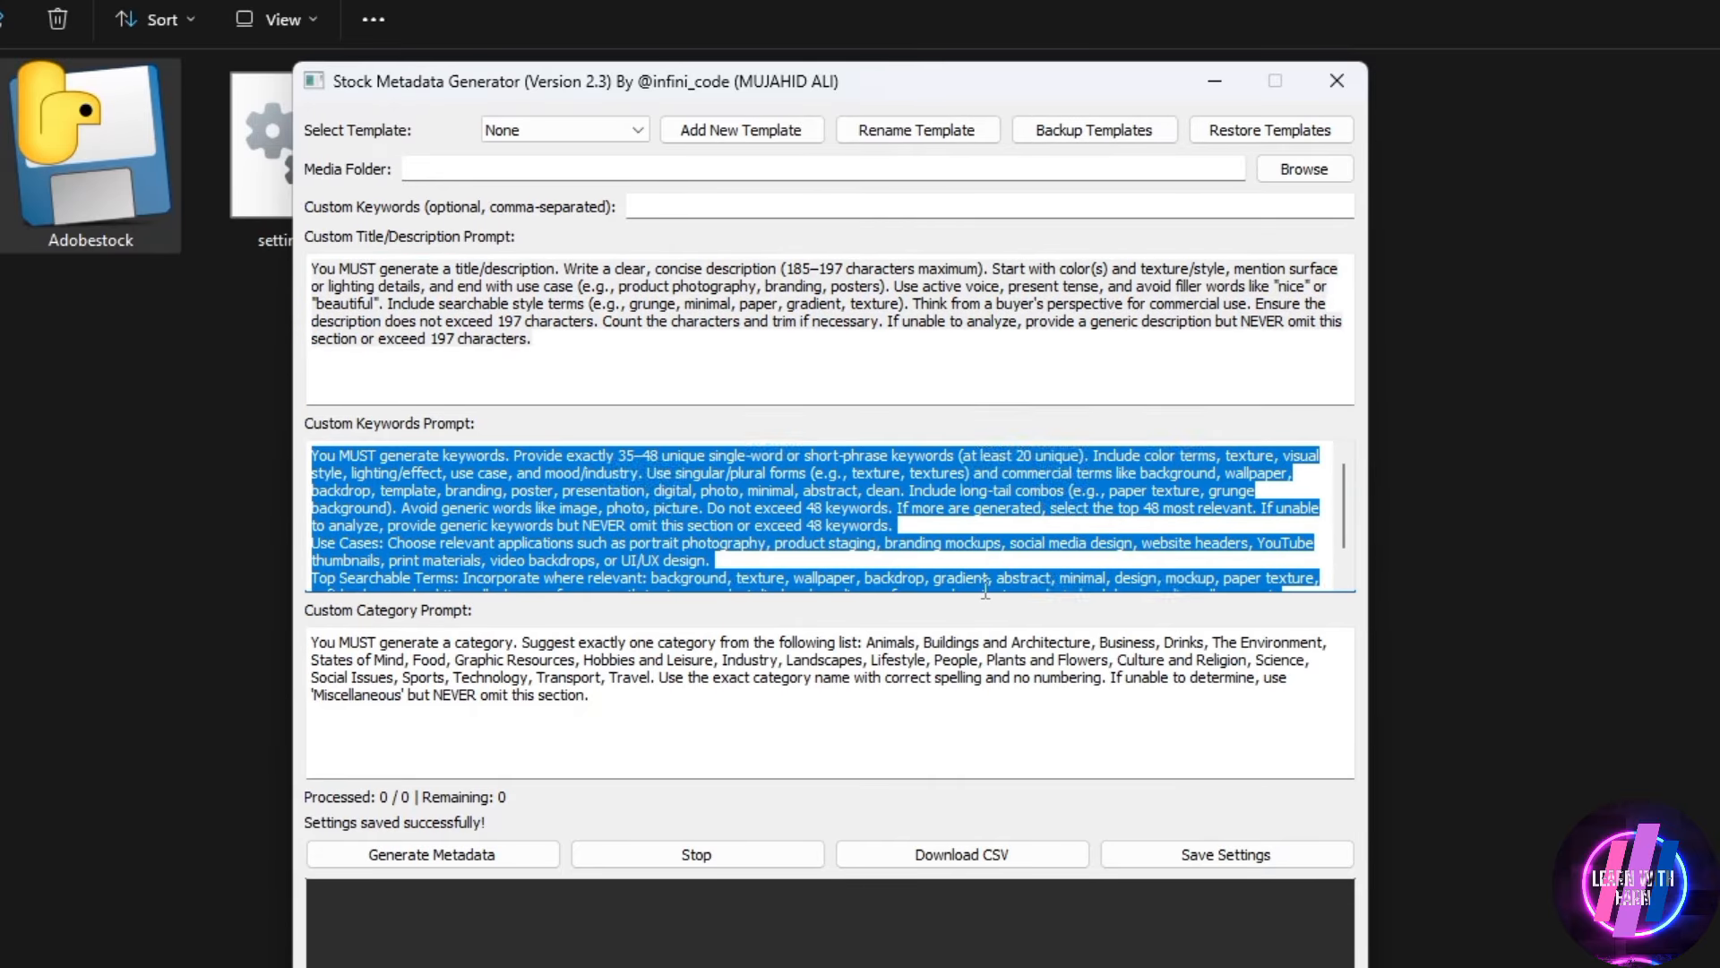
pyautogui.click(851, 519)
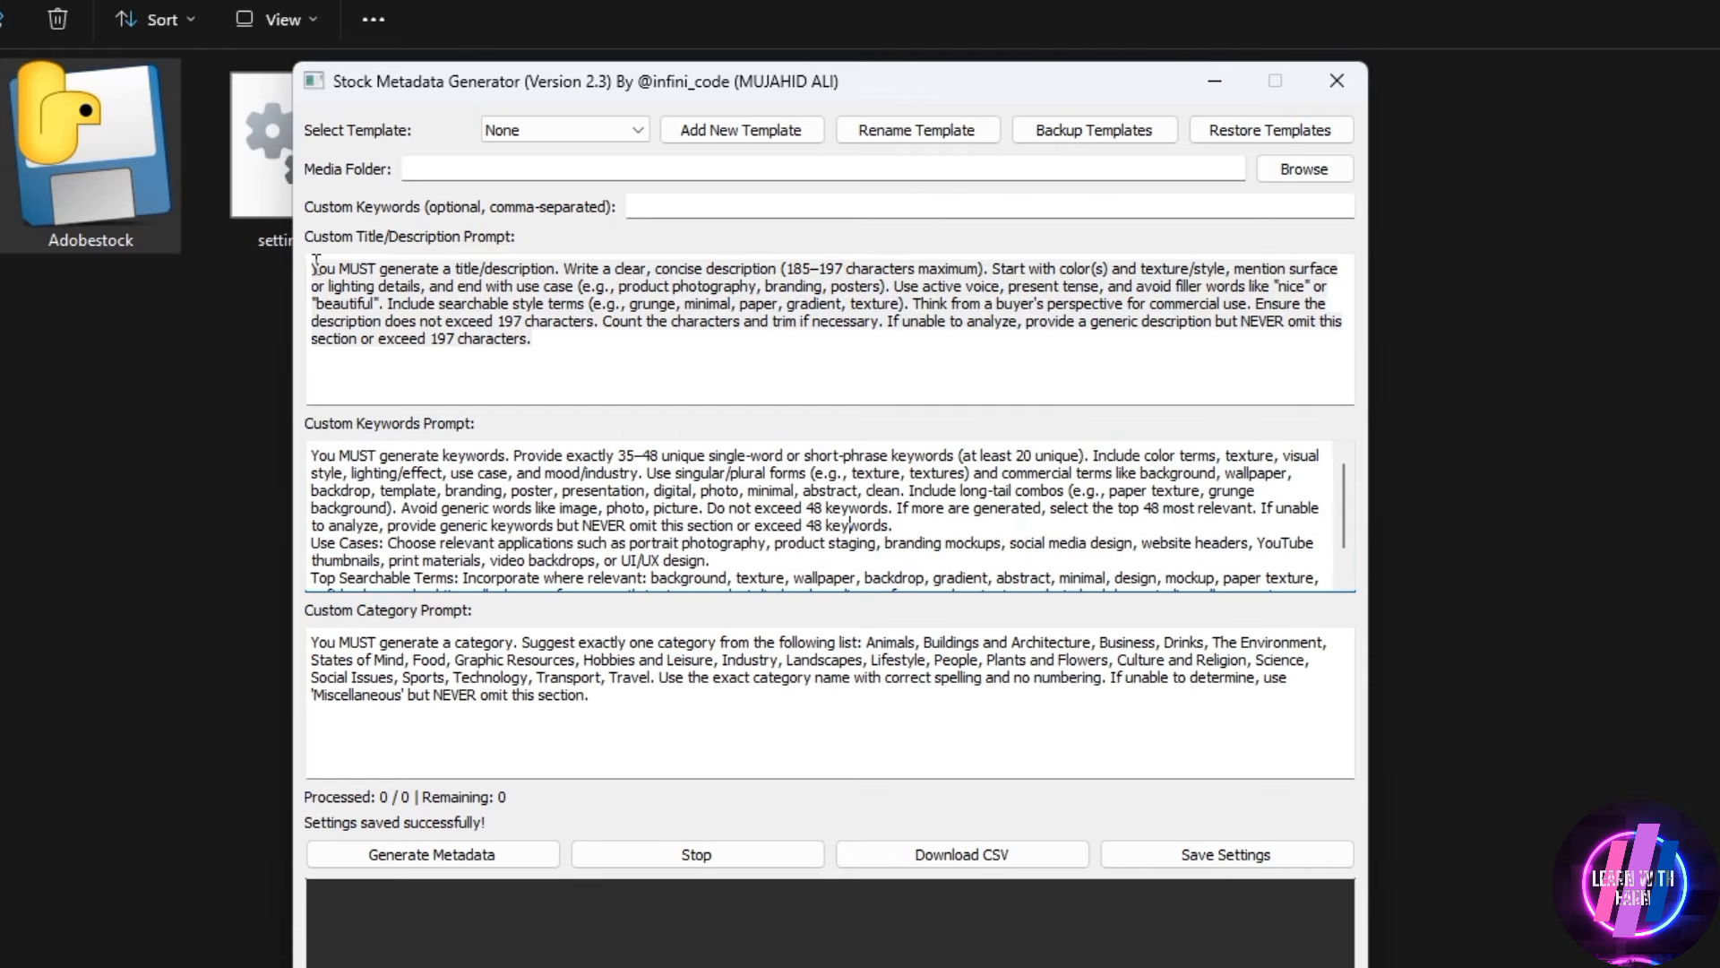
pyautogui.moveTo(315, 261); pyautogui.dragTo(663, 352)
pyautogui.click(663, 352)
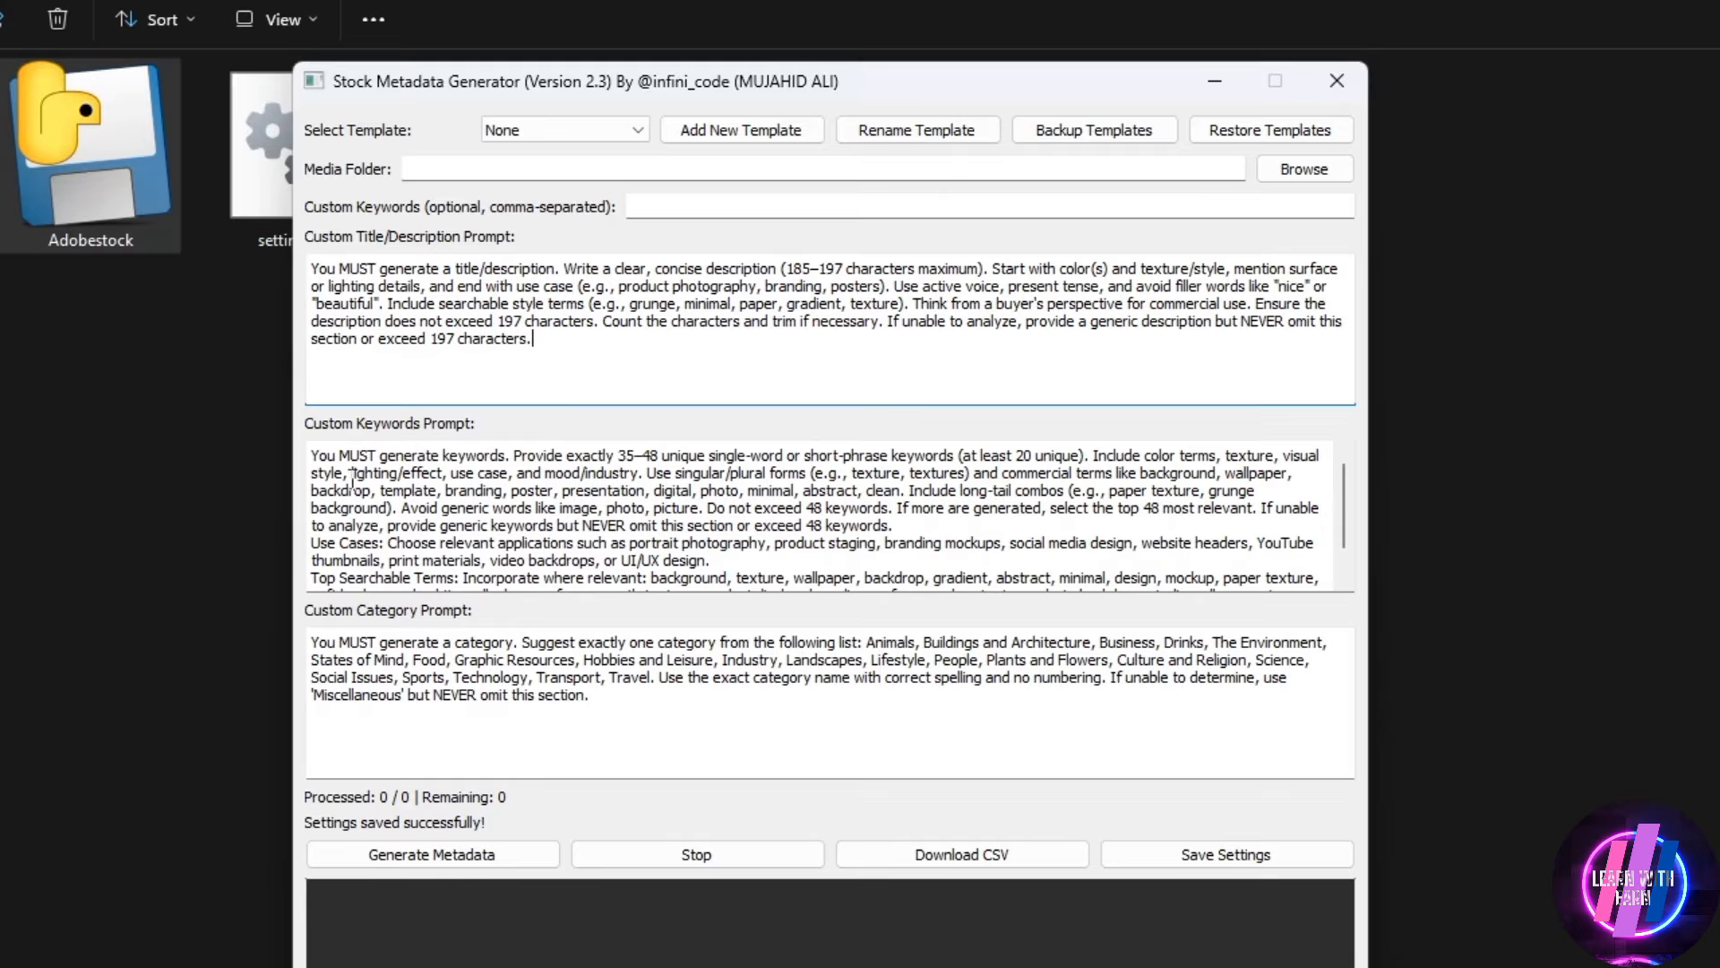
pyautogui.moveTo(313, 455); pyautogui.dragTo(787, 540)
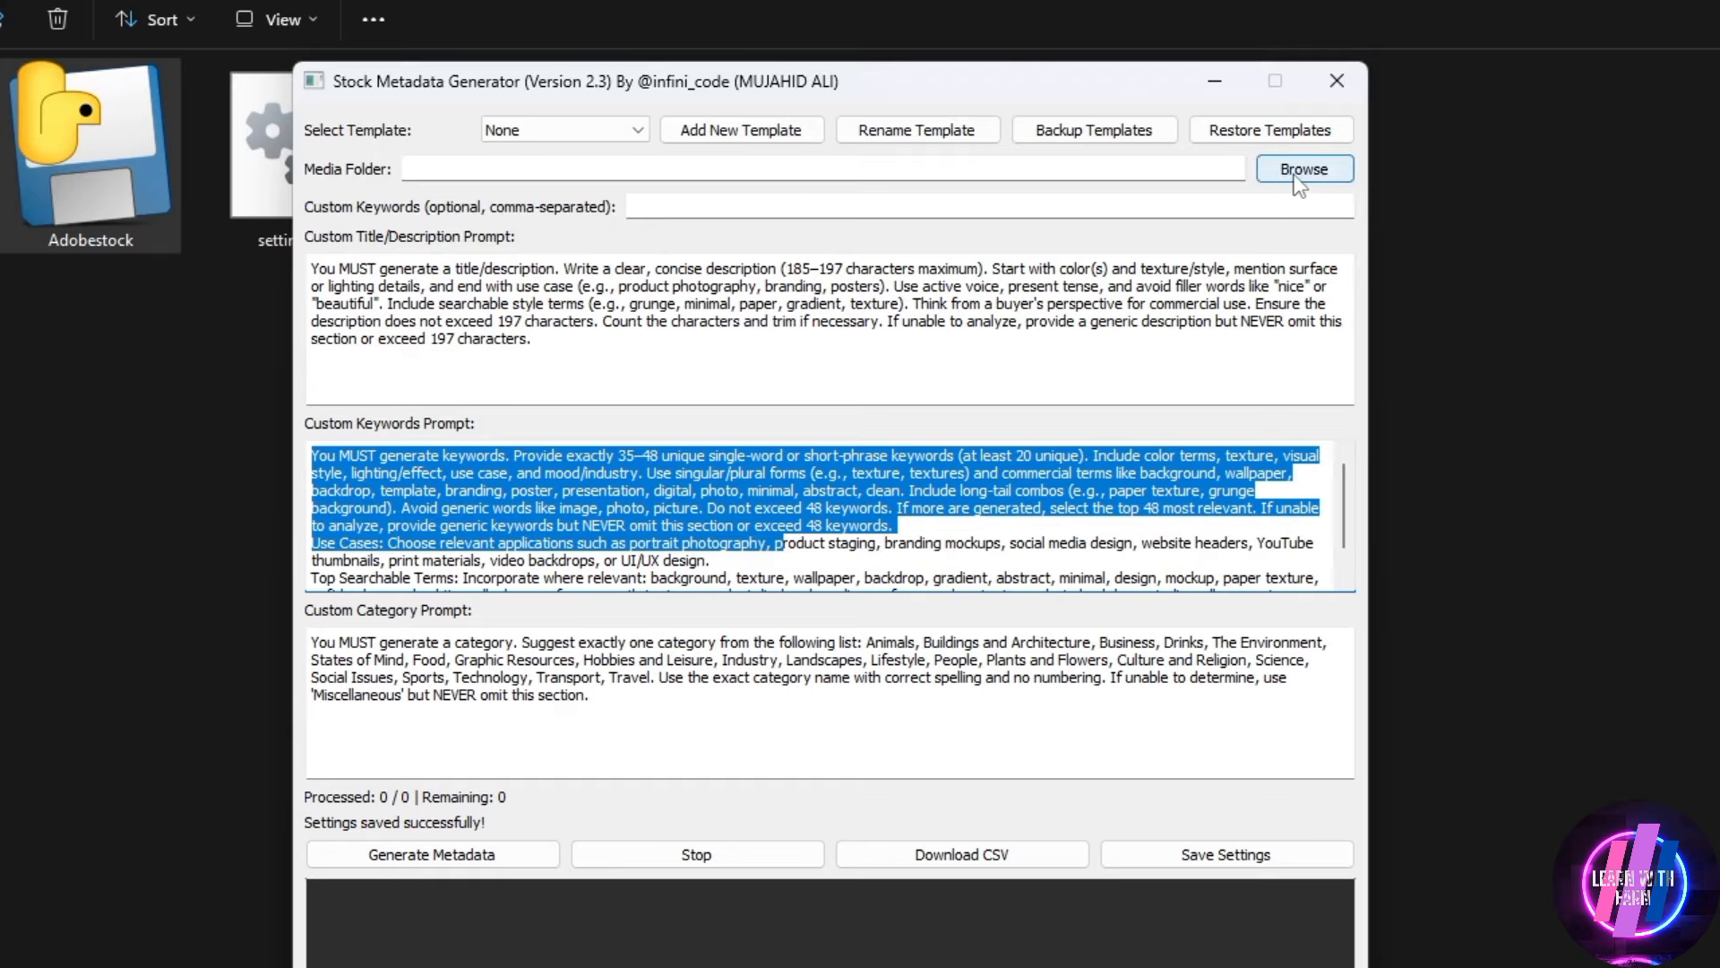
# Place the cursor in the empty custom keywords field, move the generator window up and make it taller
pyautogui.click(760, 209)
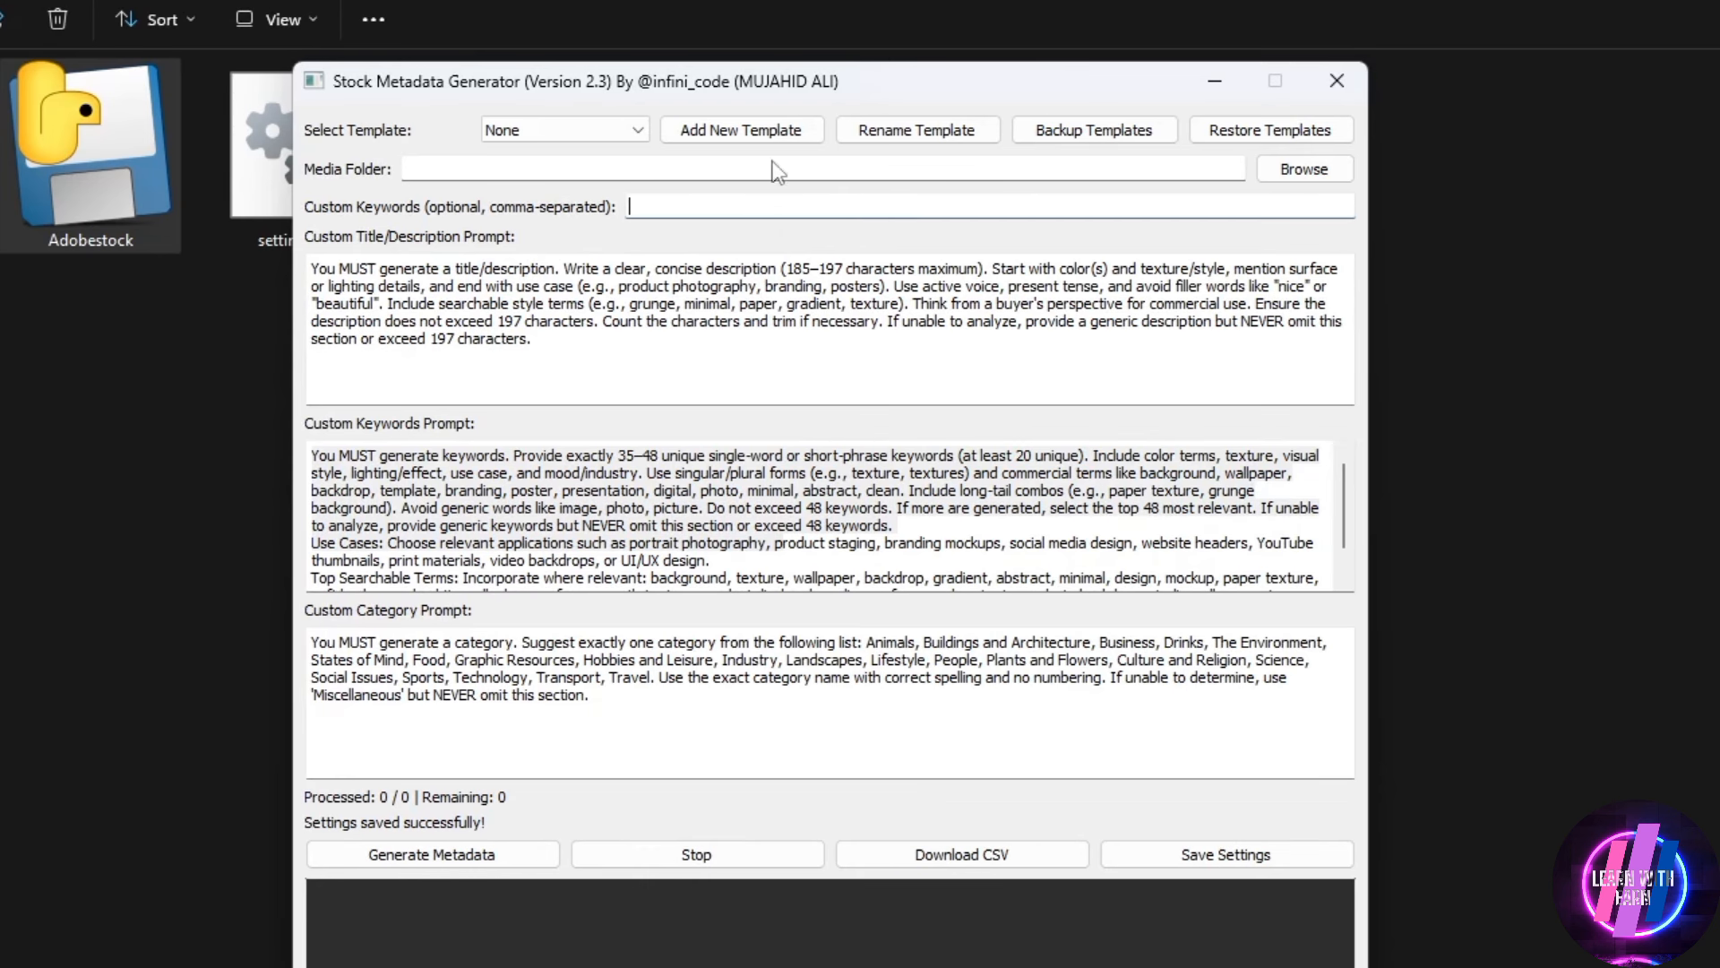
pyautogui.moveTo(760, 85); pyautogui.dragTo(726, 29)
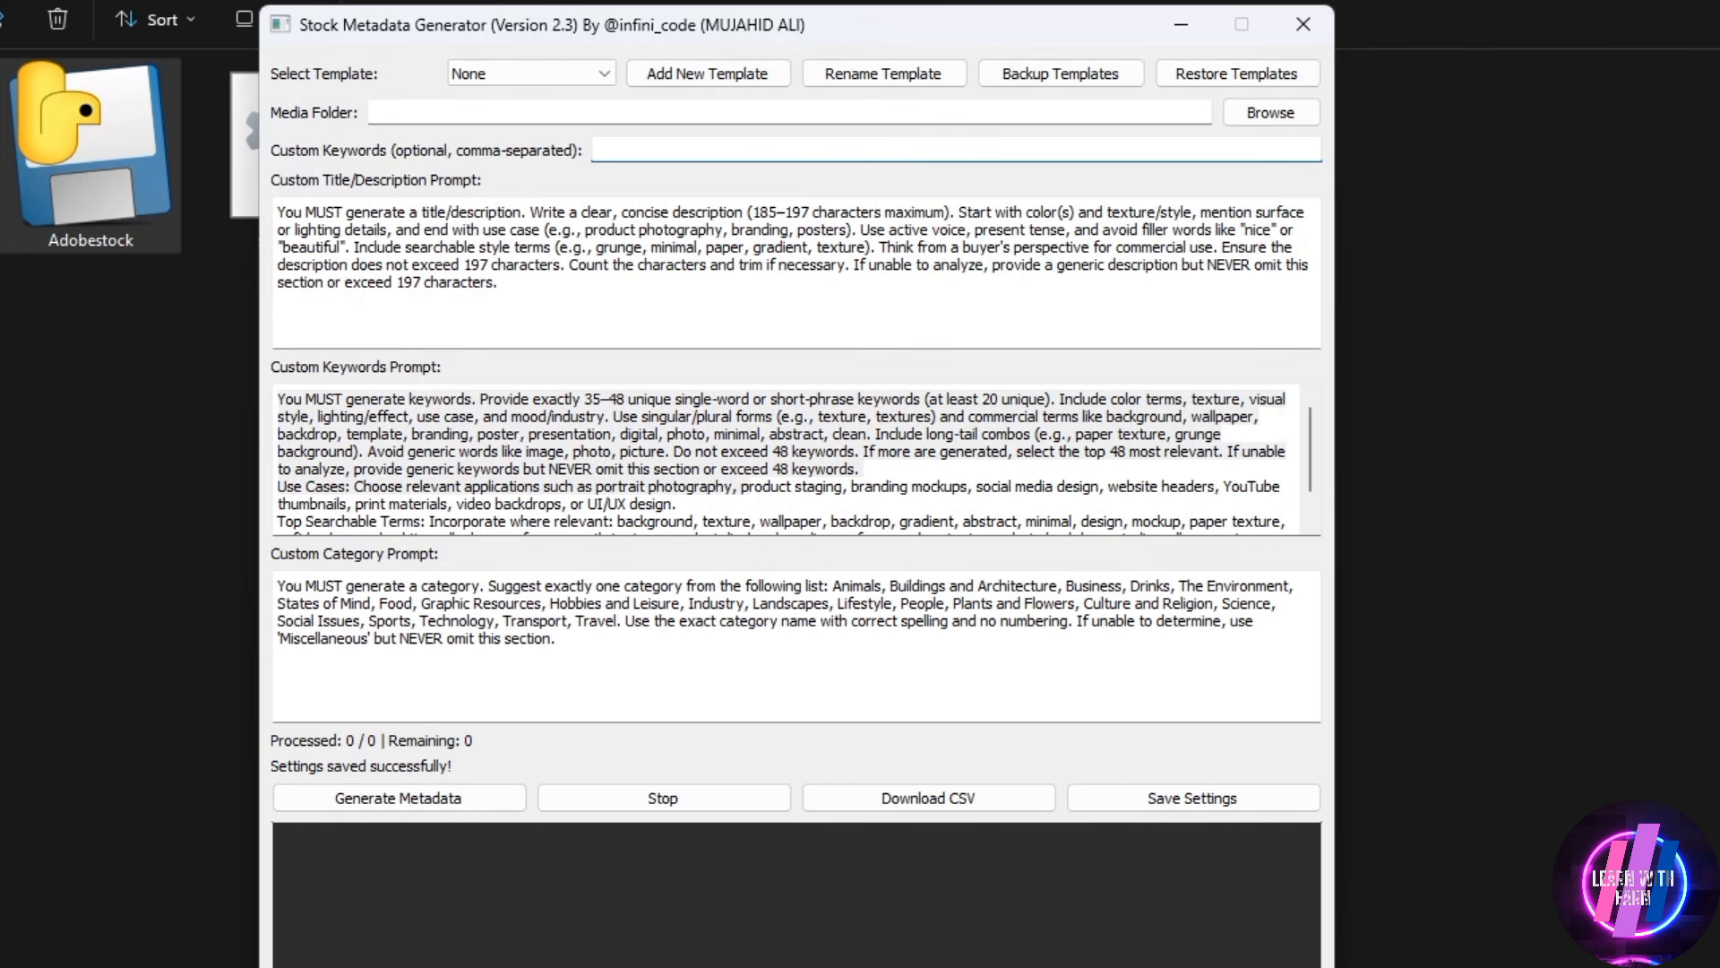
pyautogui.moveTo(797, 962); pyautogui.dragTo(797, 967)
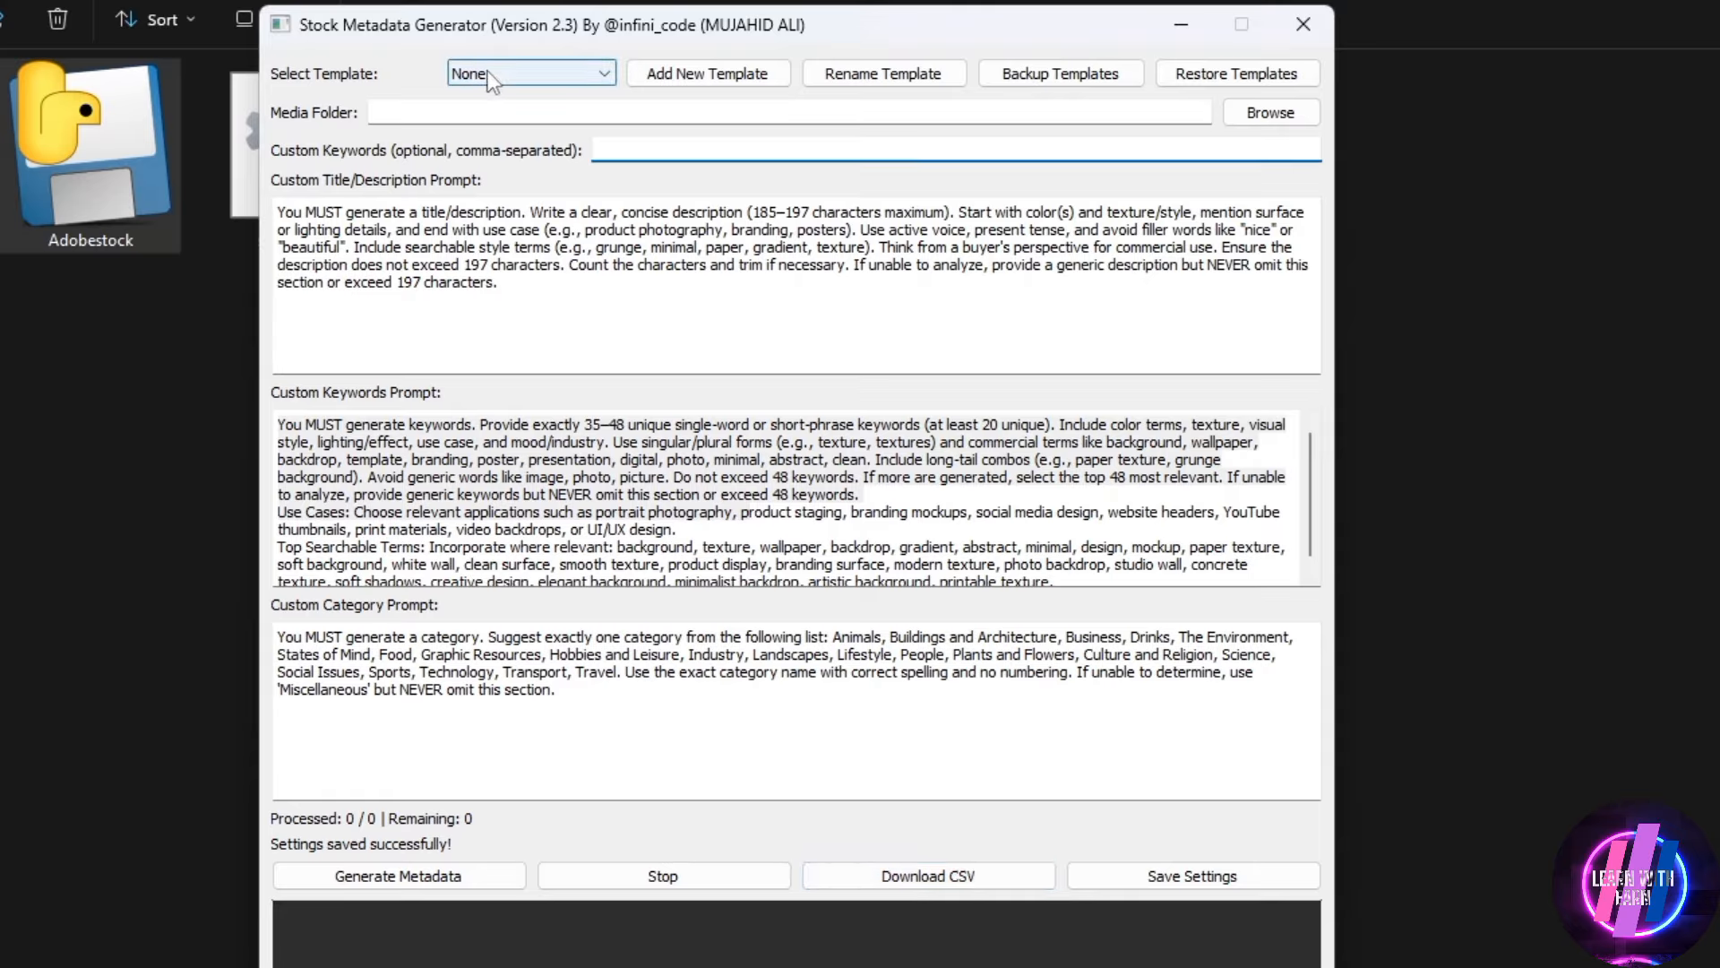
# Apply Template 1 and highlight its title/description and keywords prompts for reading
pyautogui.click(518, 71)
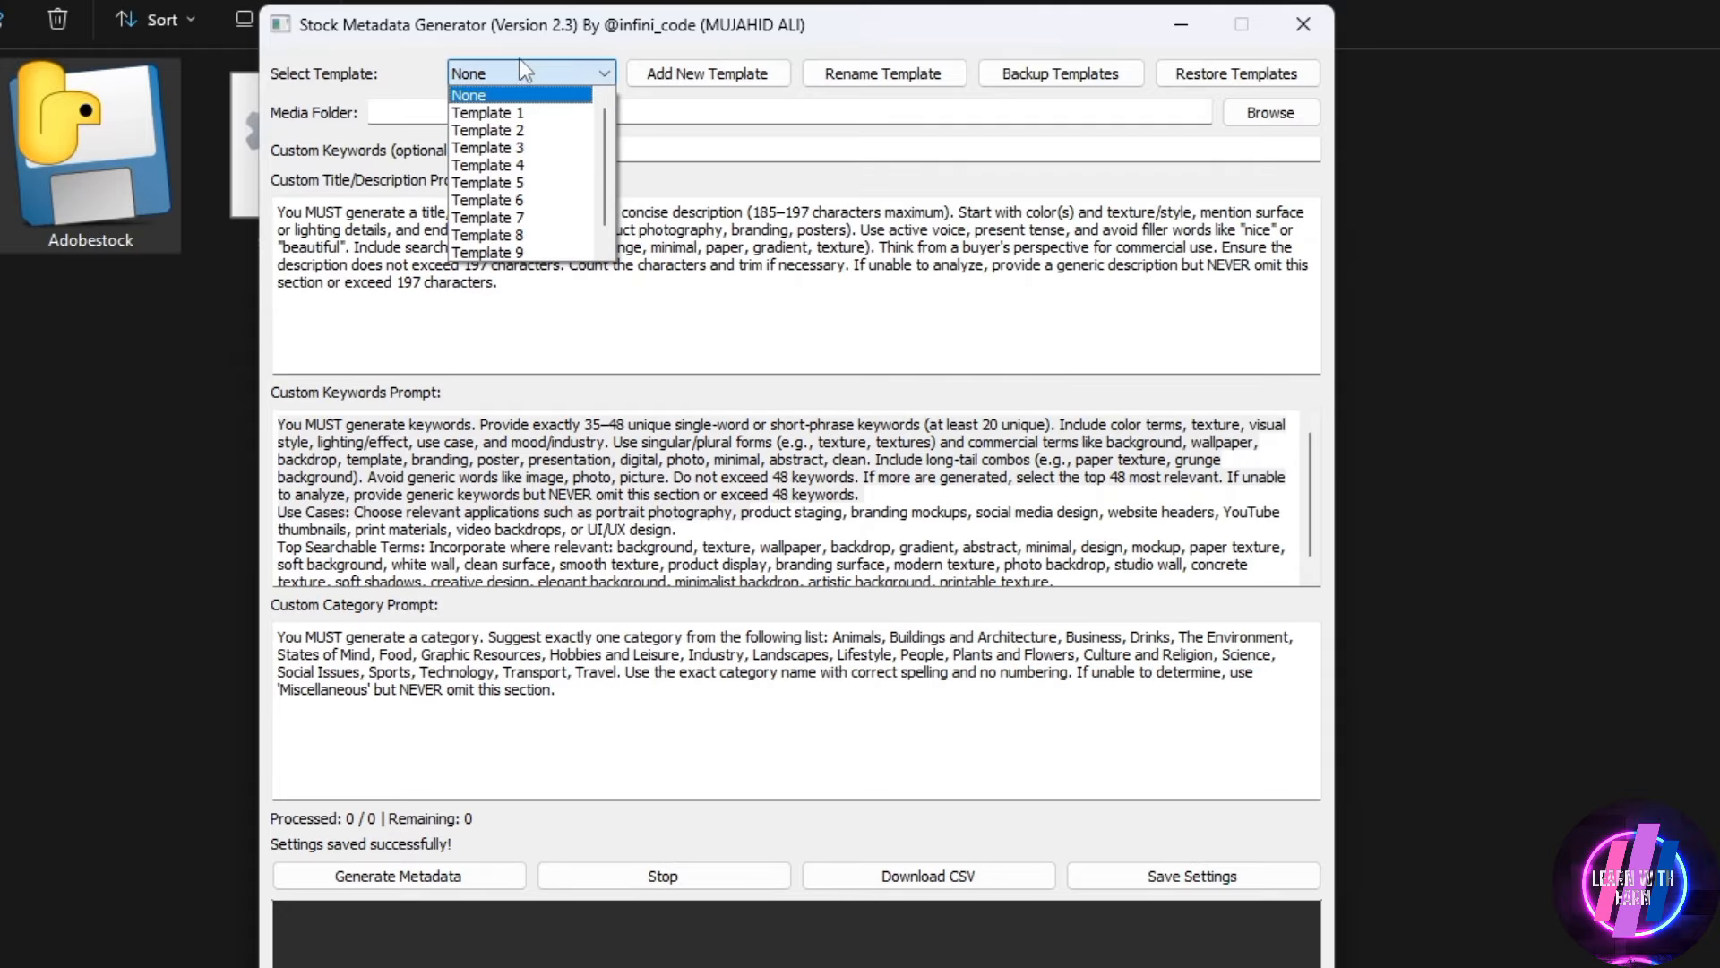
pyautogui.scroll(1, 525, 179)
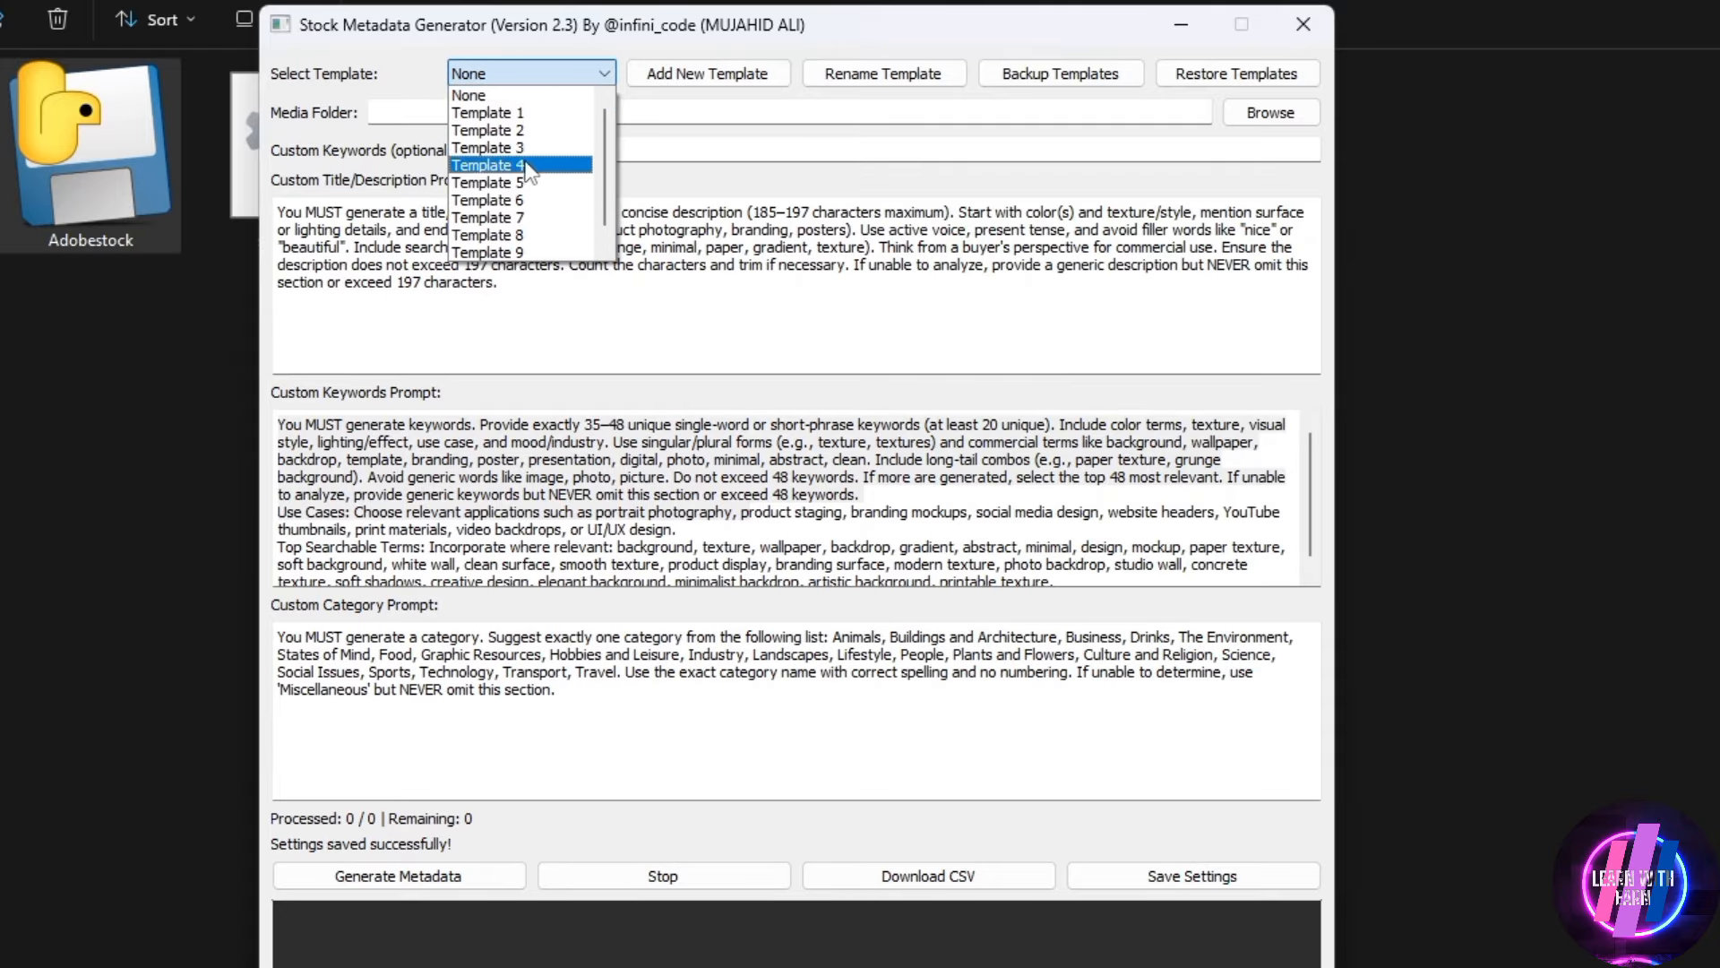
pyautogui.click(512, 115)
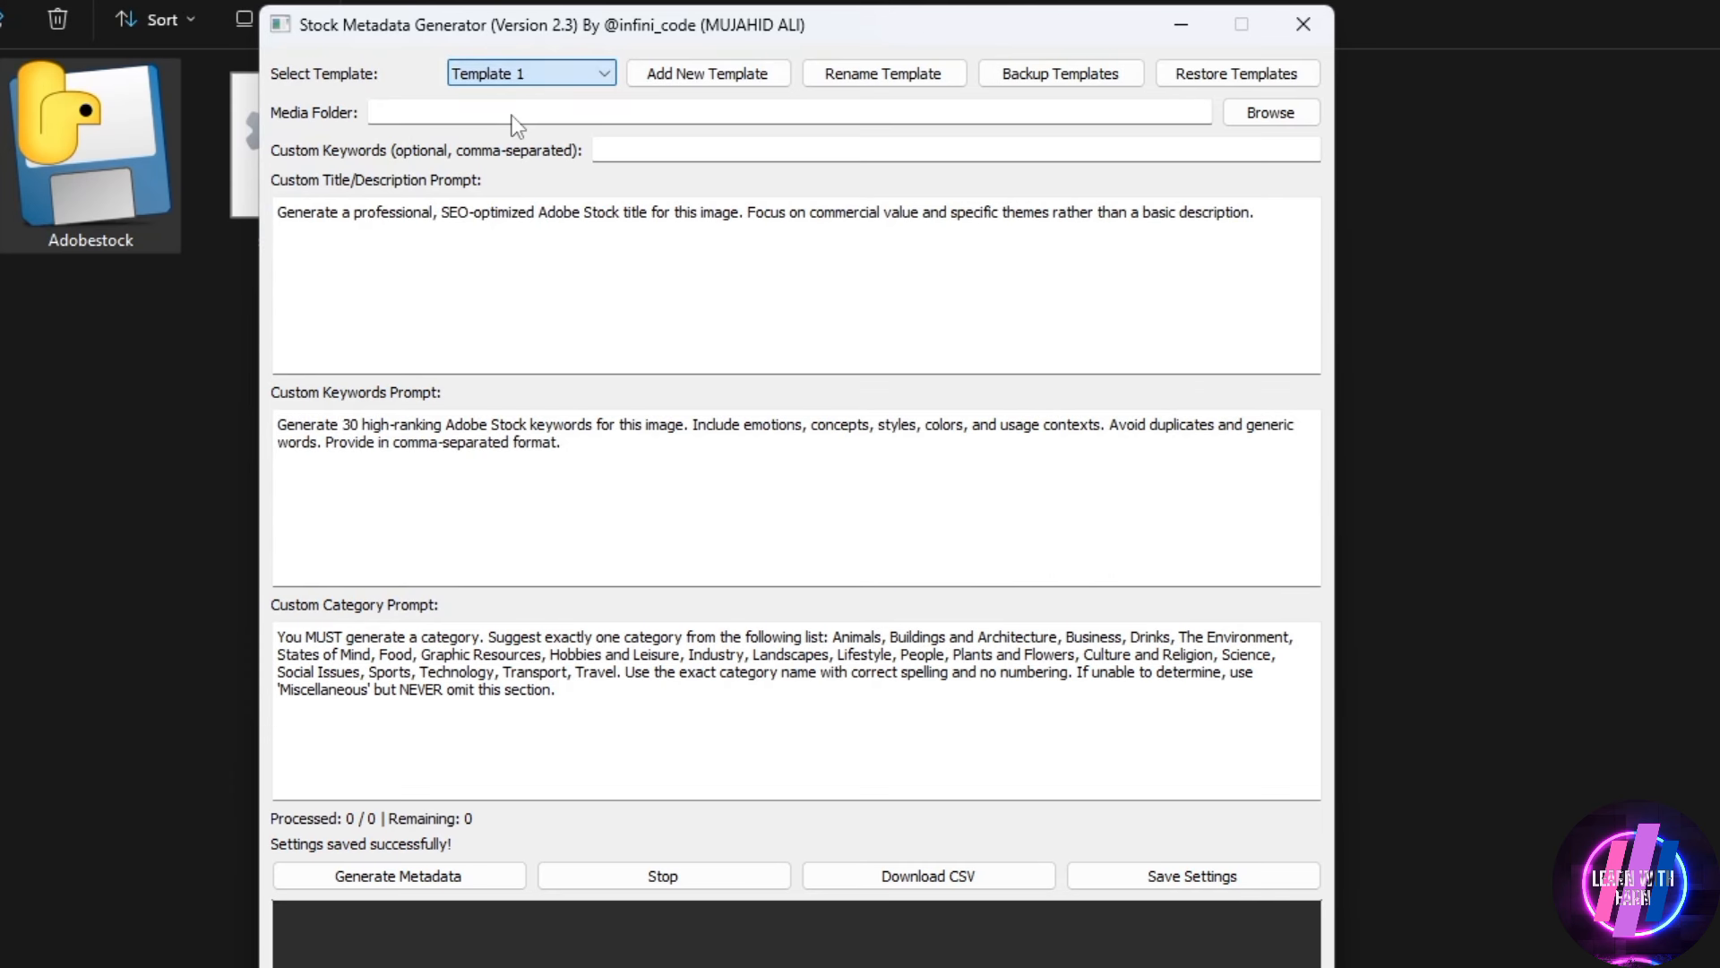
pyautogui.moveTo(437, 212); pyautogui.dragTo(1326, 219)
pyautogui.moveTo(633, 468); pyautogui.dragTo(234, 402)
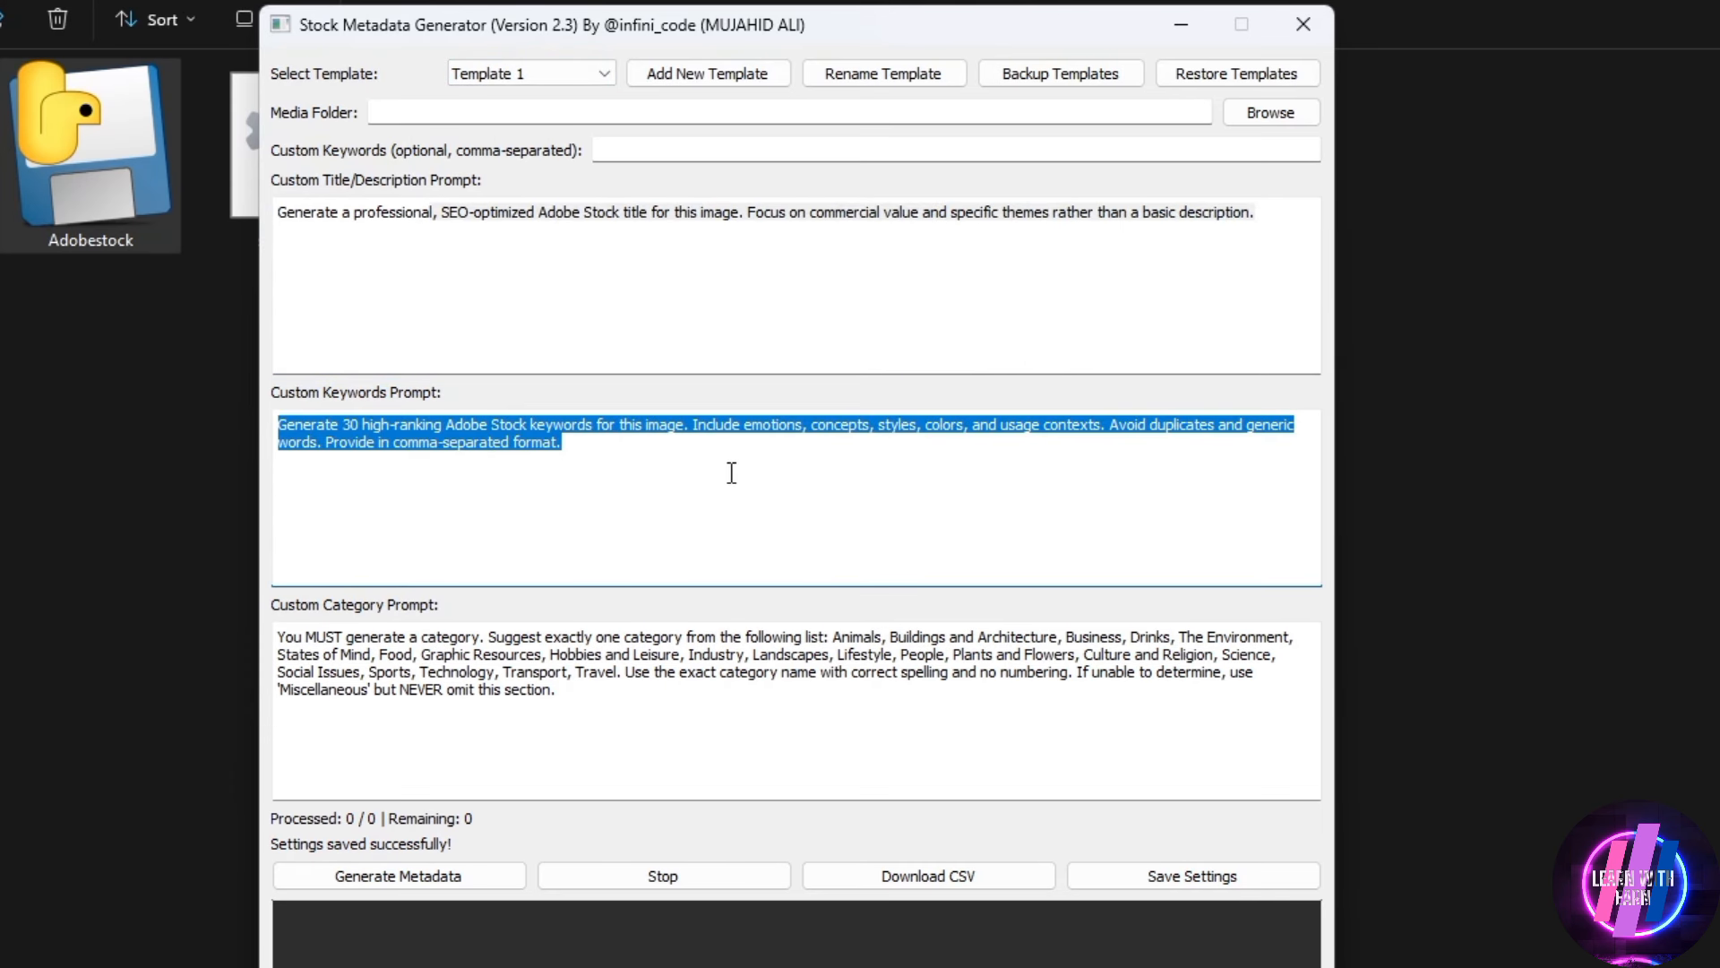
# Highlight Template 1's keywords prompt and title/description prompt again to examine their wording
pyautogui.click(695, 450)
pyautogui.moveTo(695, 449); pyautogui.dragTo(147, 399)
pyautogui.click(499, 424)
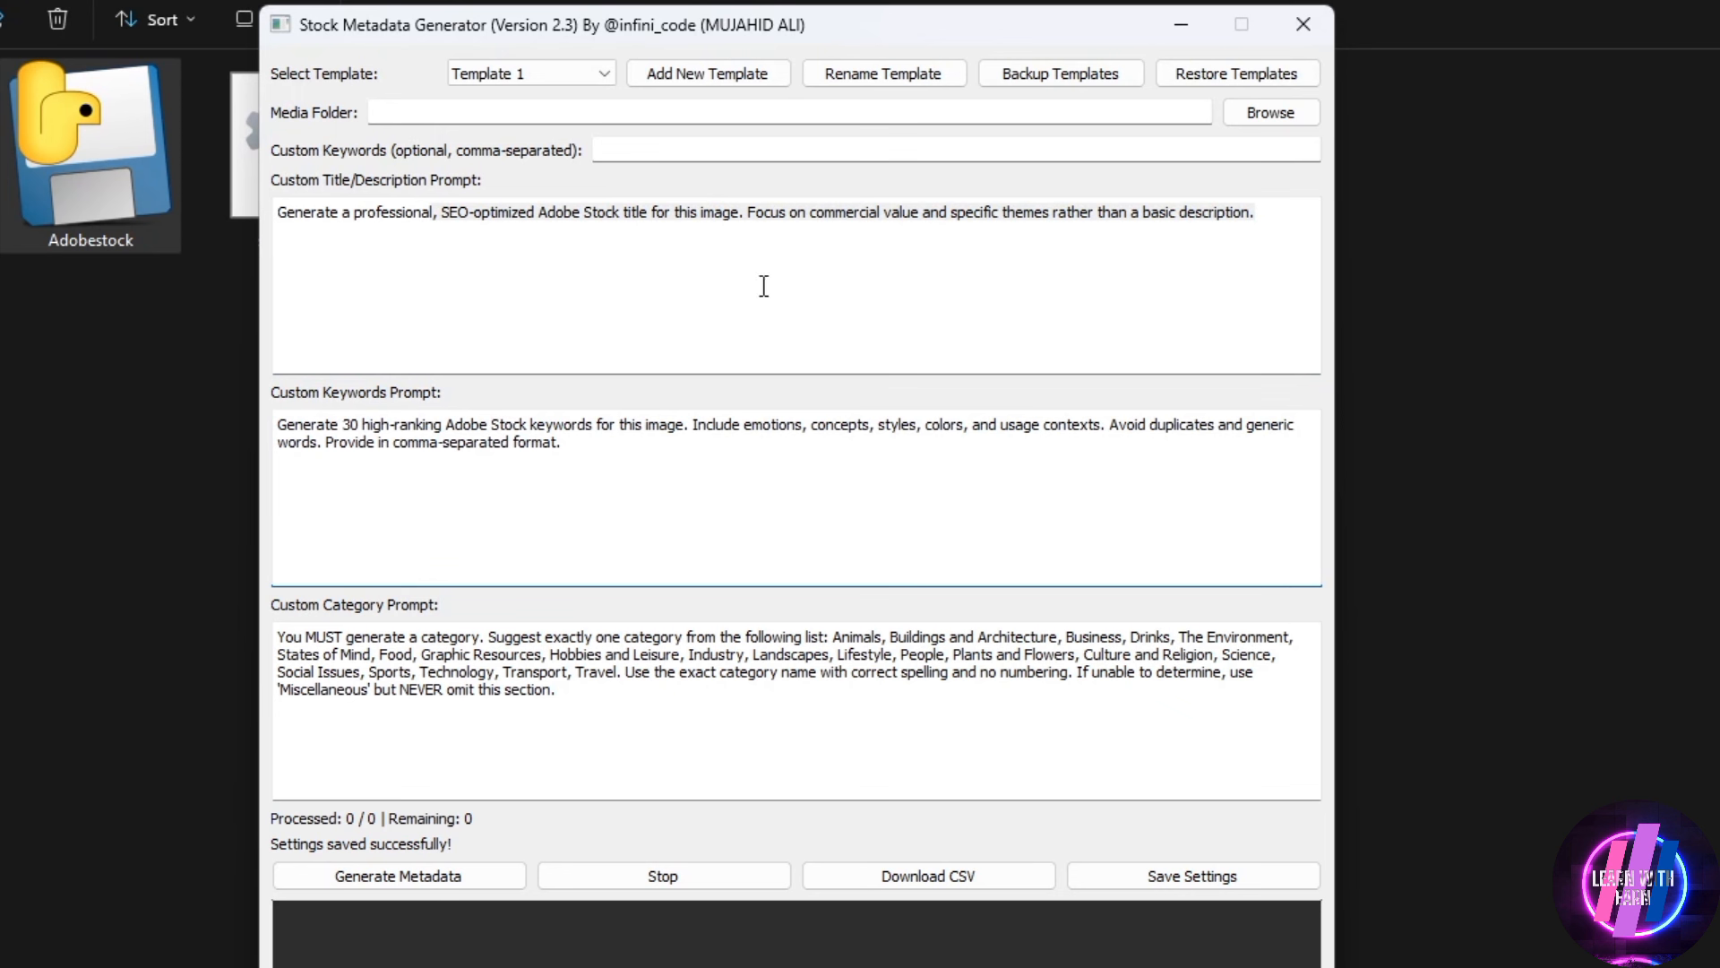
pyautogui.moveTo(1255, 219); pyautogui.dragTo(167, 217)
# Apply Template 7 and examine its title/description and keywords prompts
pyautogui.click(518, 76)
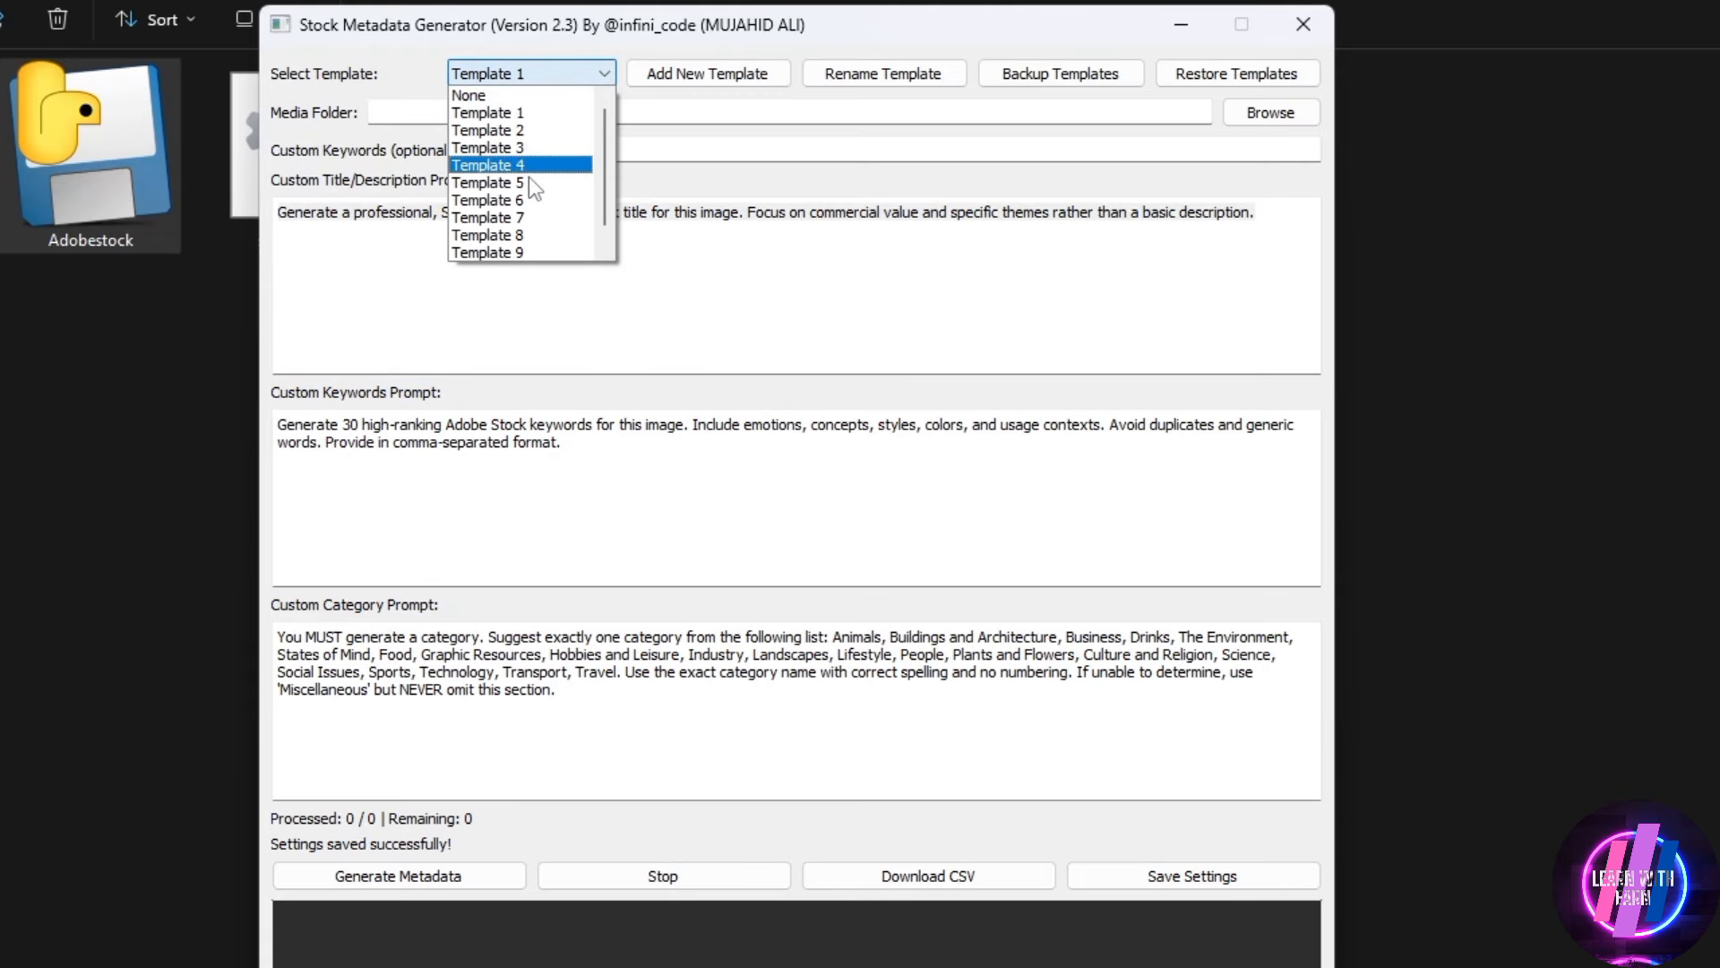
pyautogui.click(524, 216)
pyautogui.tripleClick(945, 212)
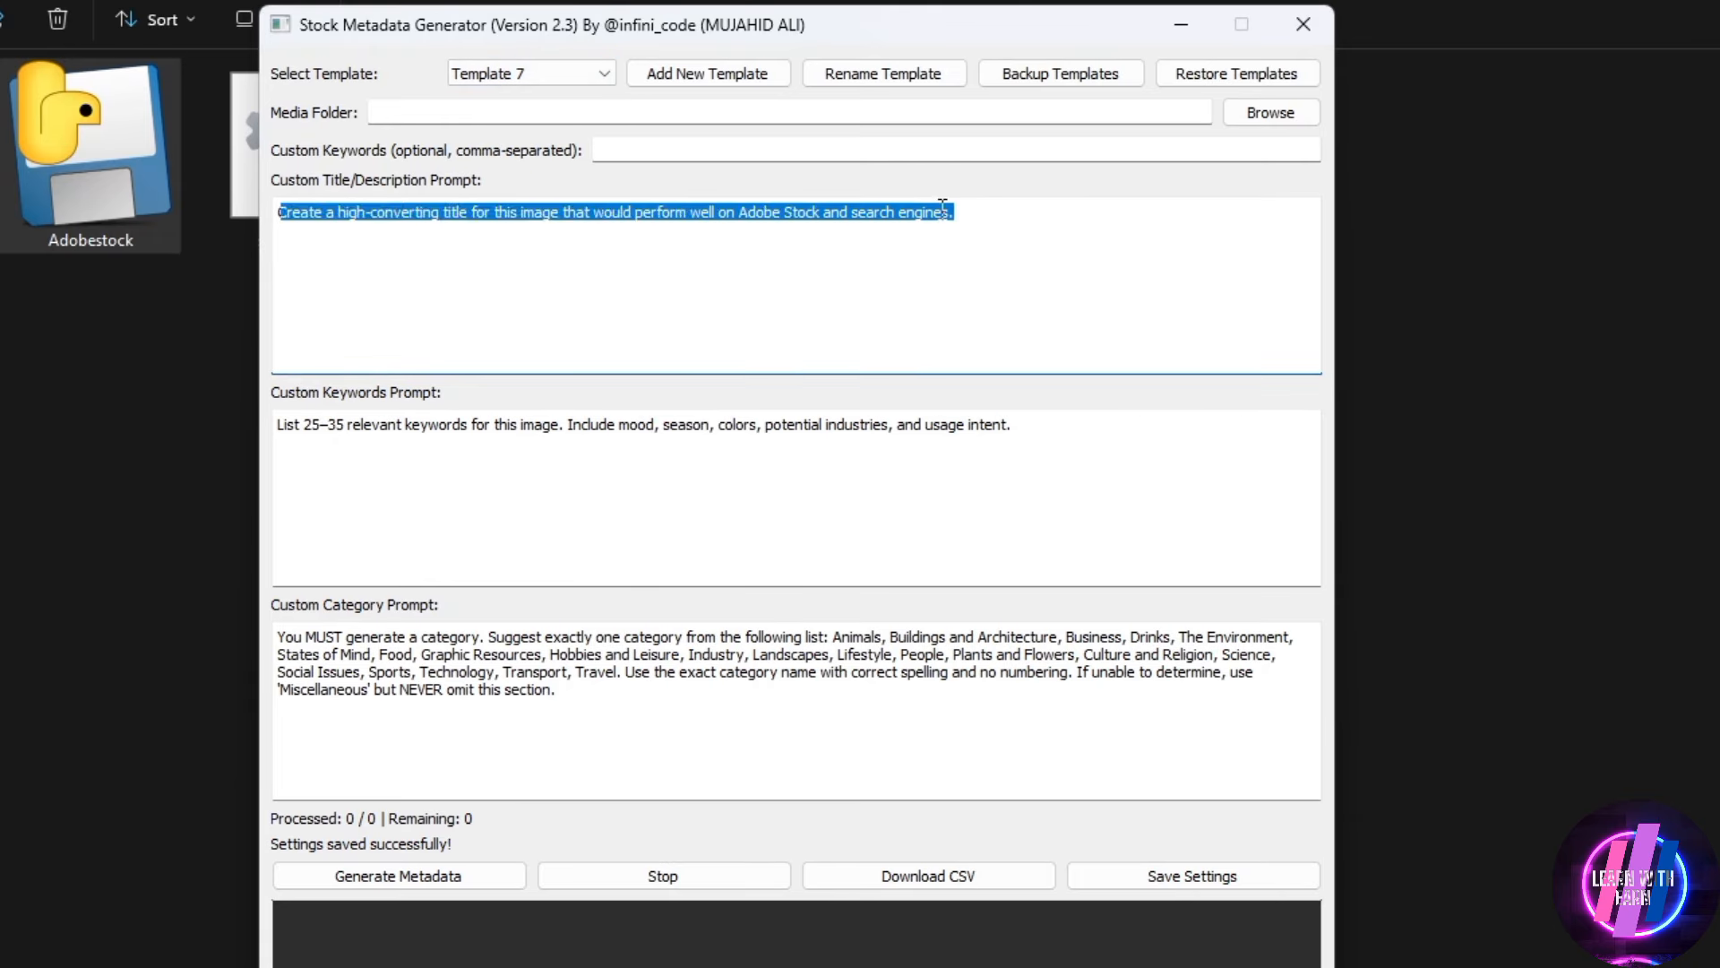
pyautogui.click(269, 435)
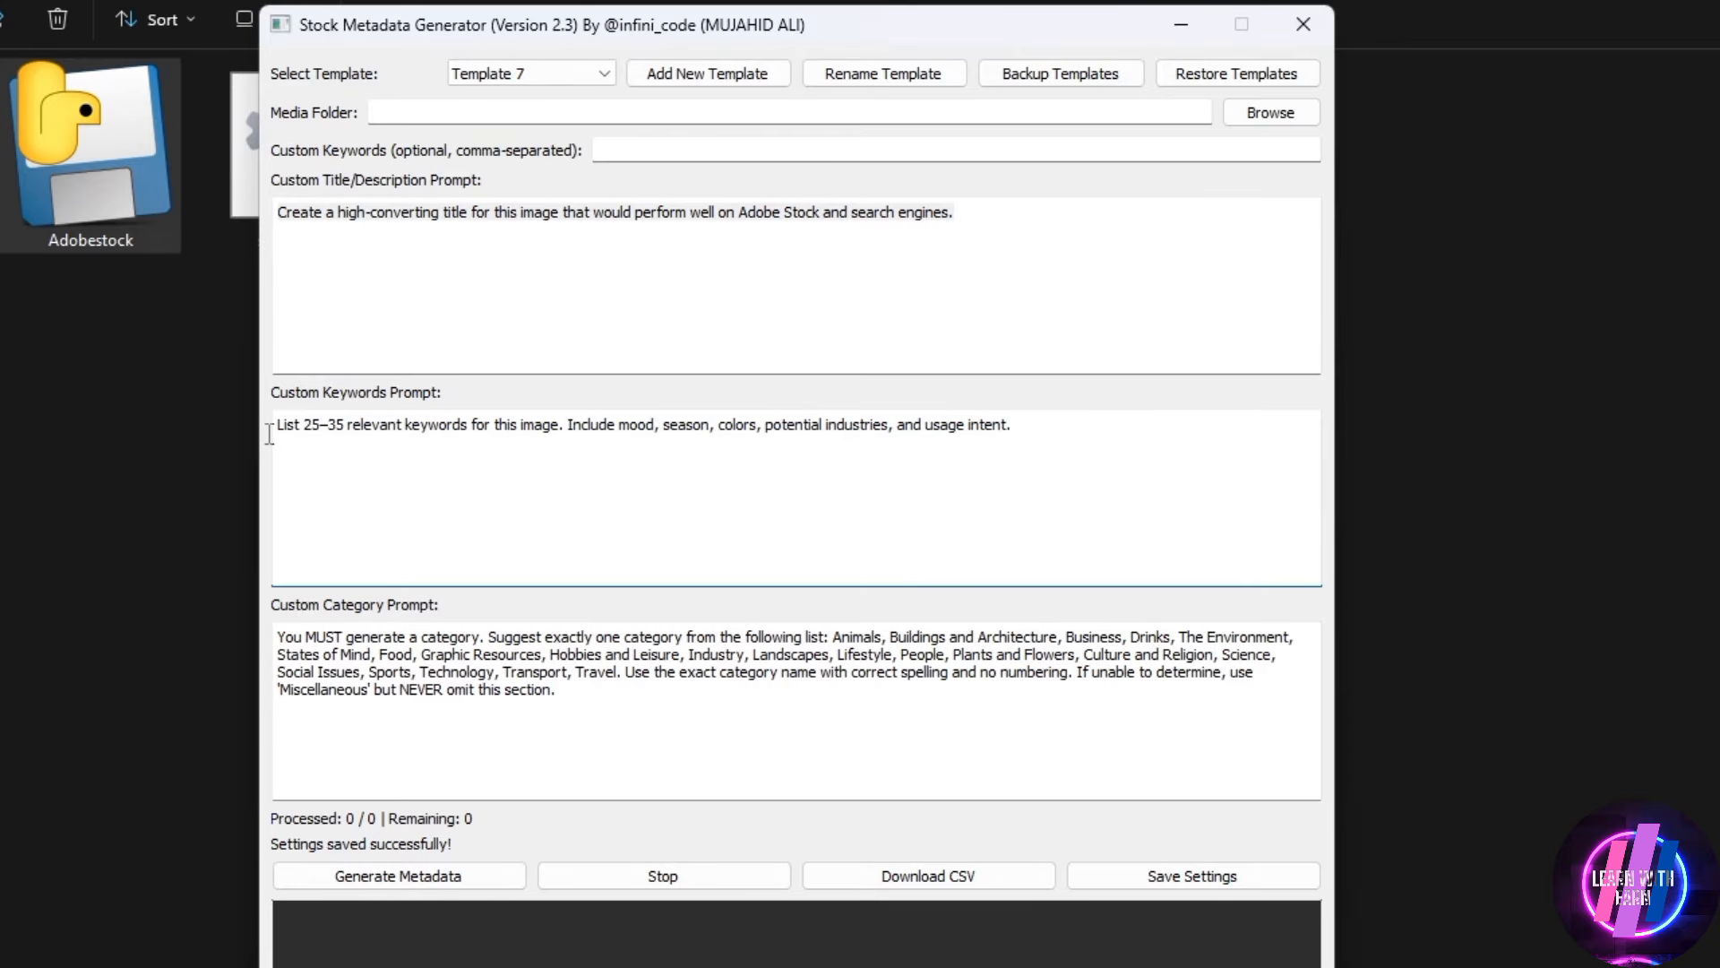
pyautogui.click(521, 297)
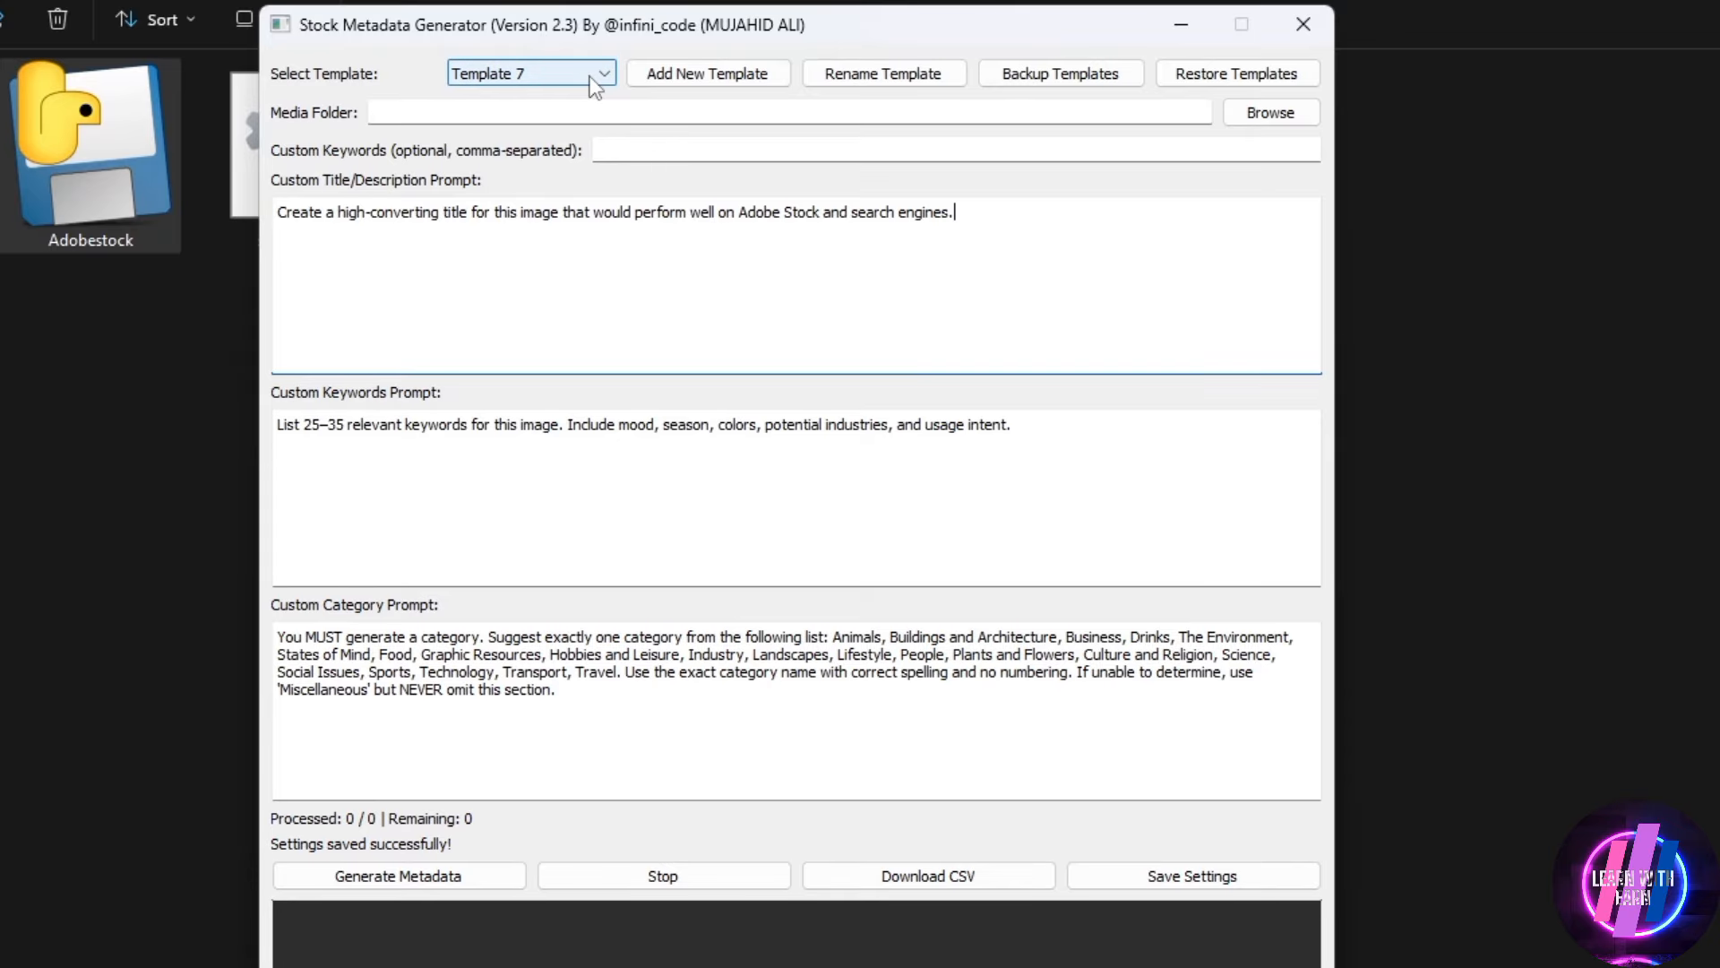
# Add a new template named 1 with title prompt 2 and keywords prompt 3, and save it
pyautogui.click(674, 80)
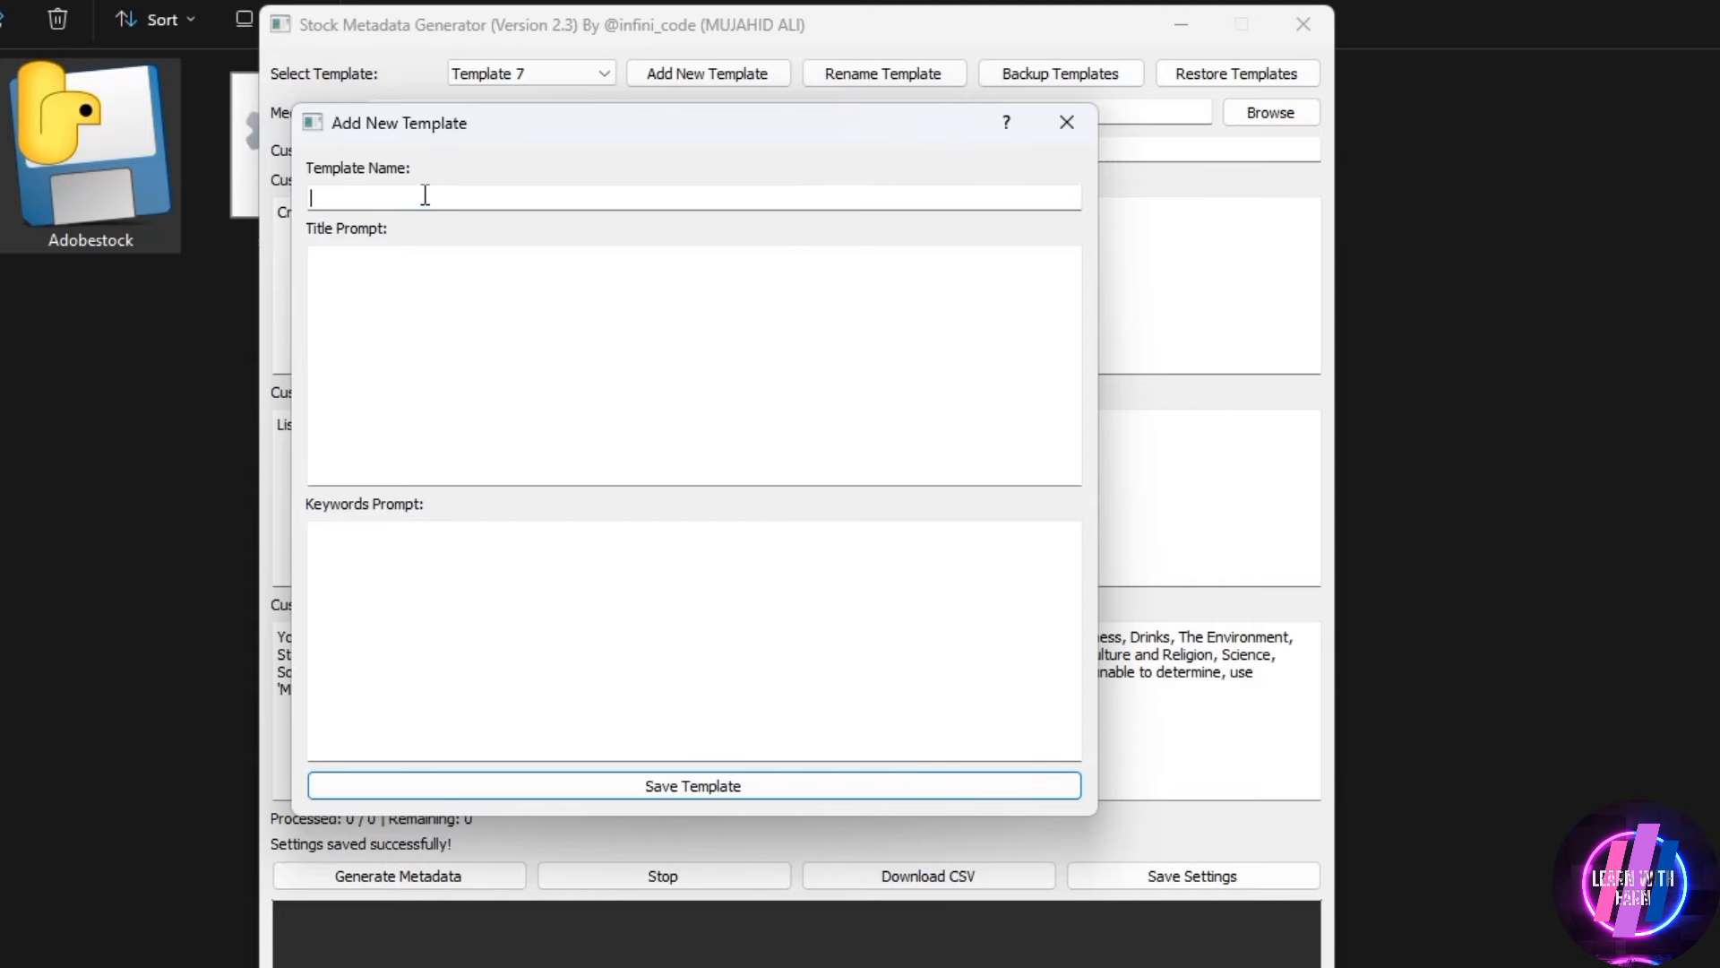
pyautogui.write('1')
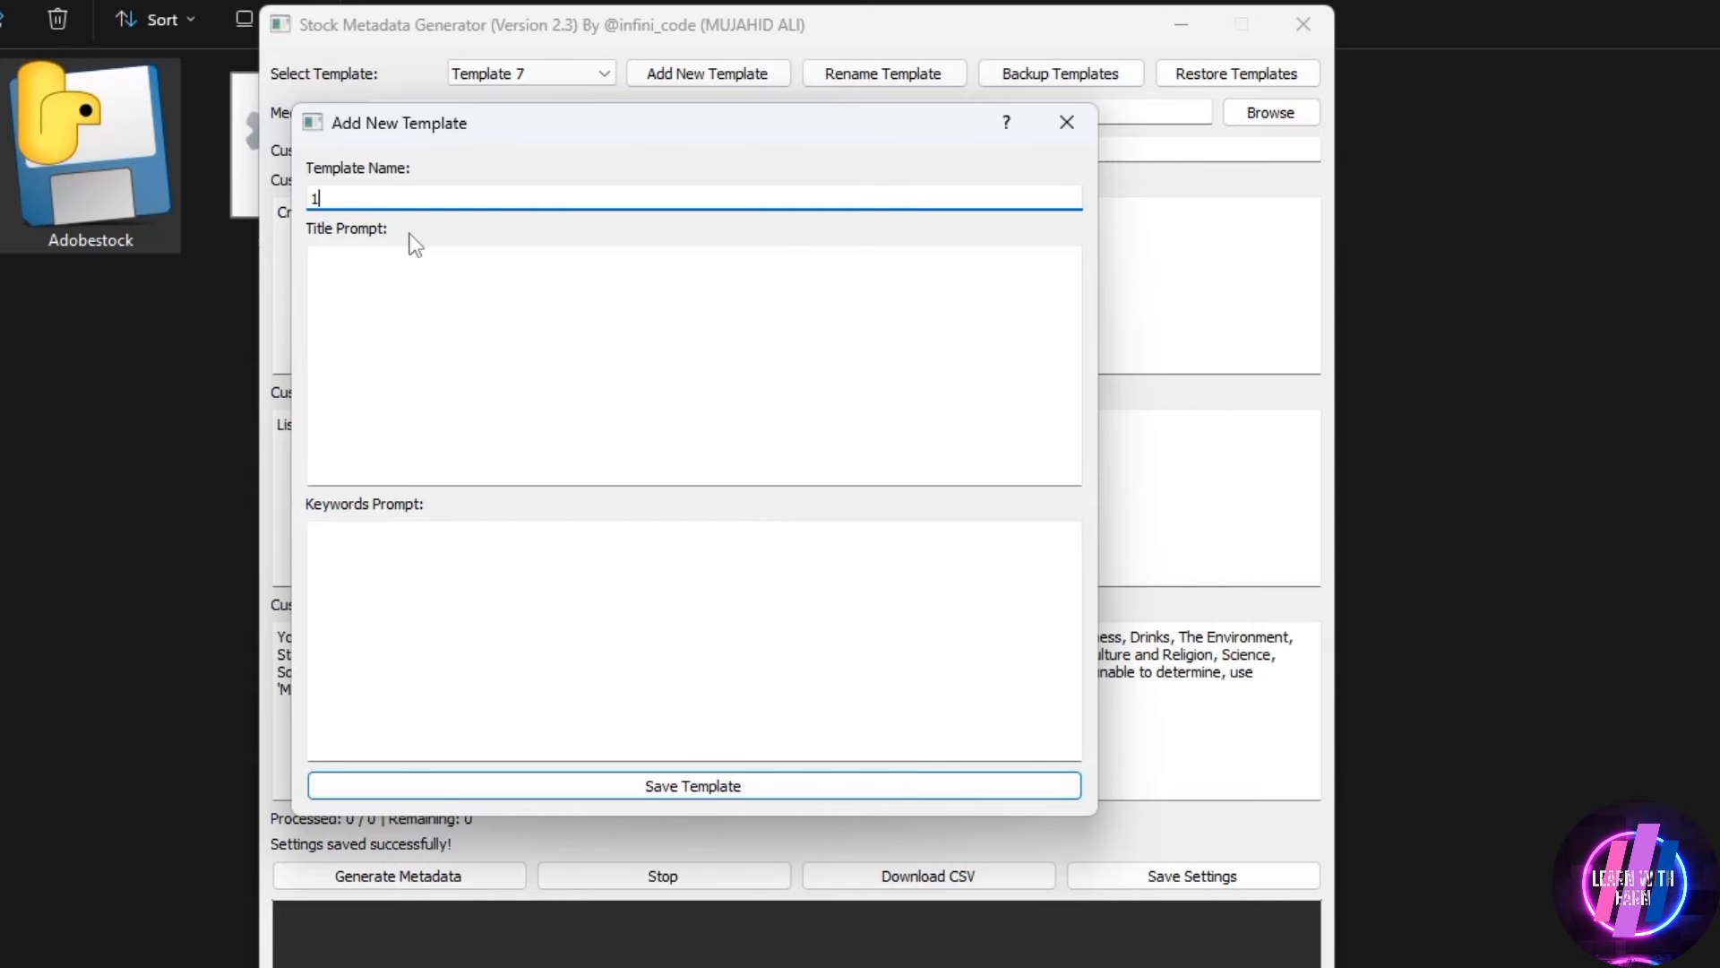
pyautogui.click(395, 286)
pyautogui.write('2')
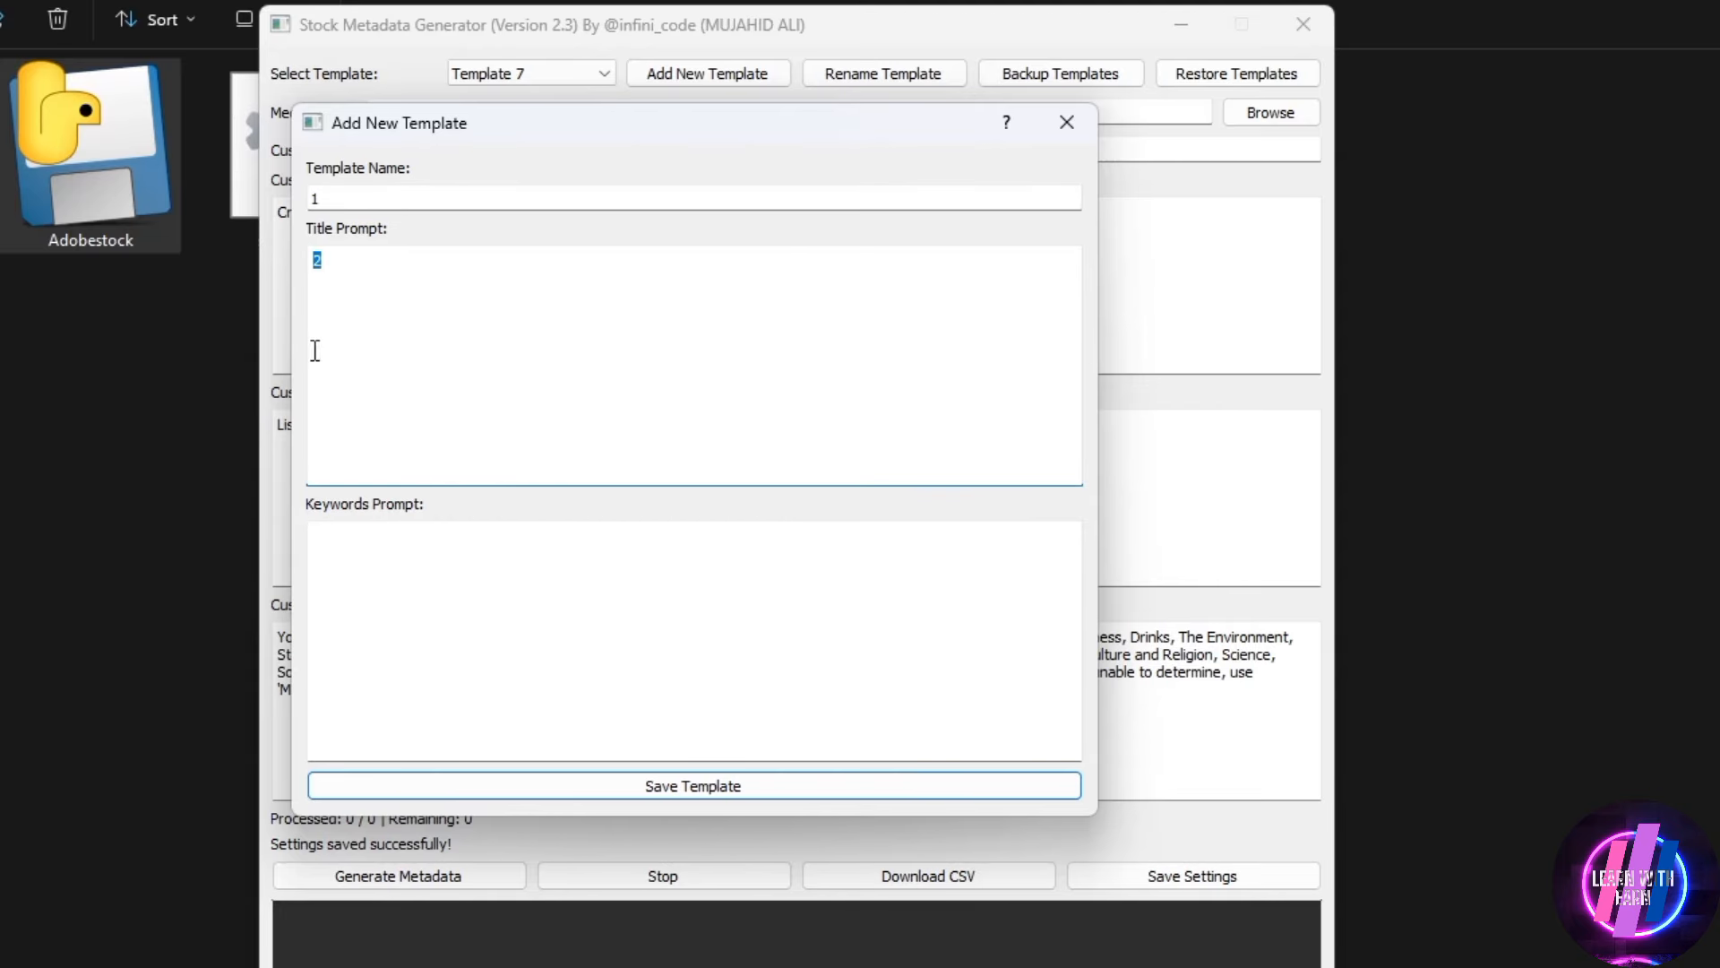
pyautogui.click(428, 600)
pyautogui.write('3')
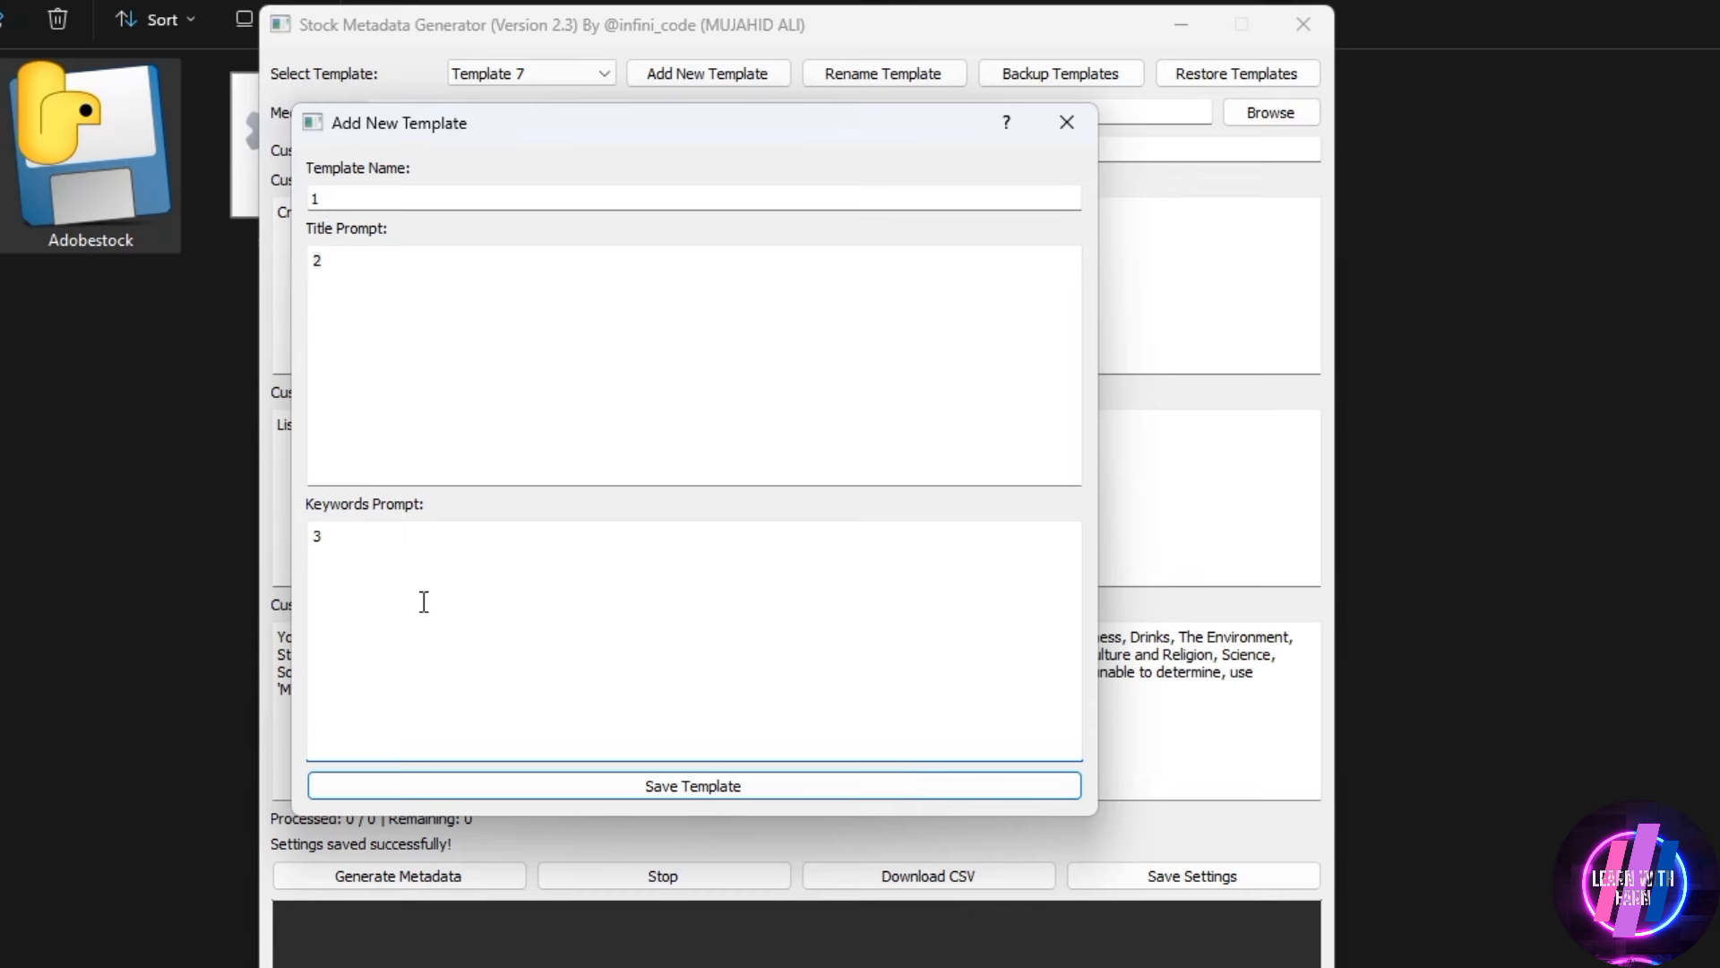
pyautogui.click(469, 792)
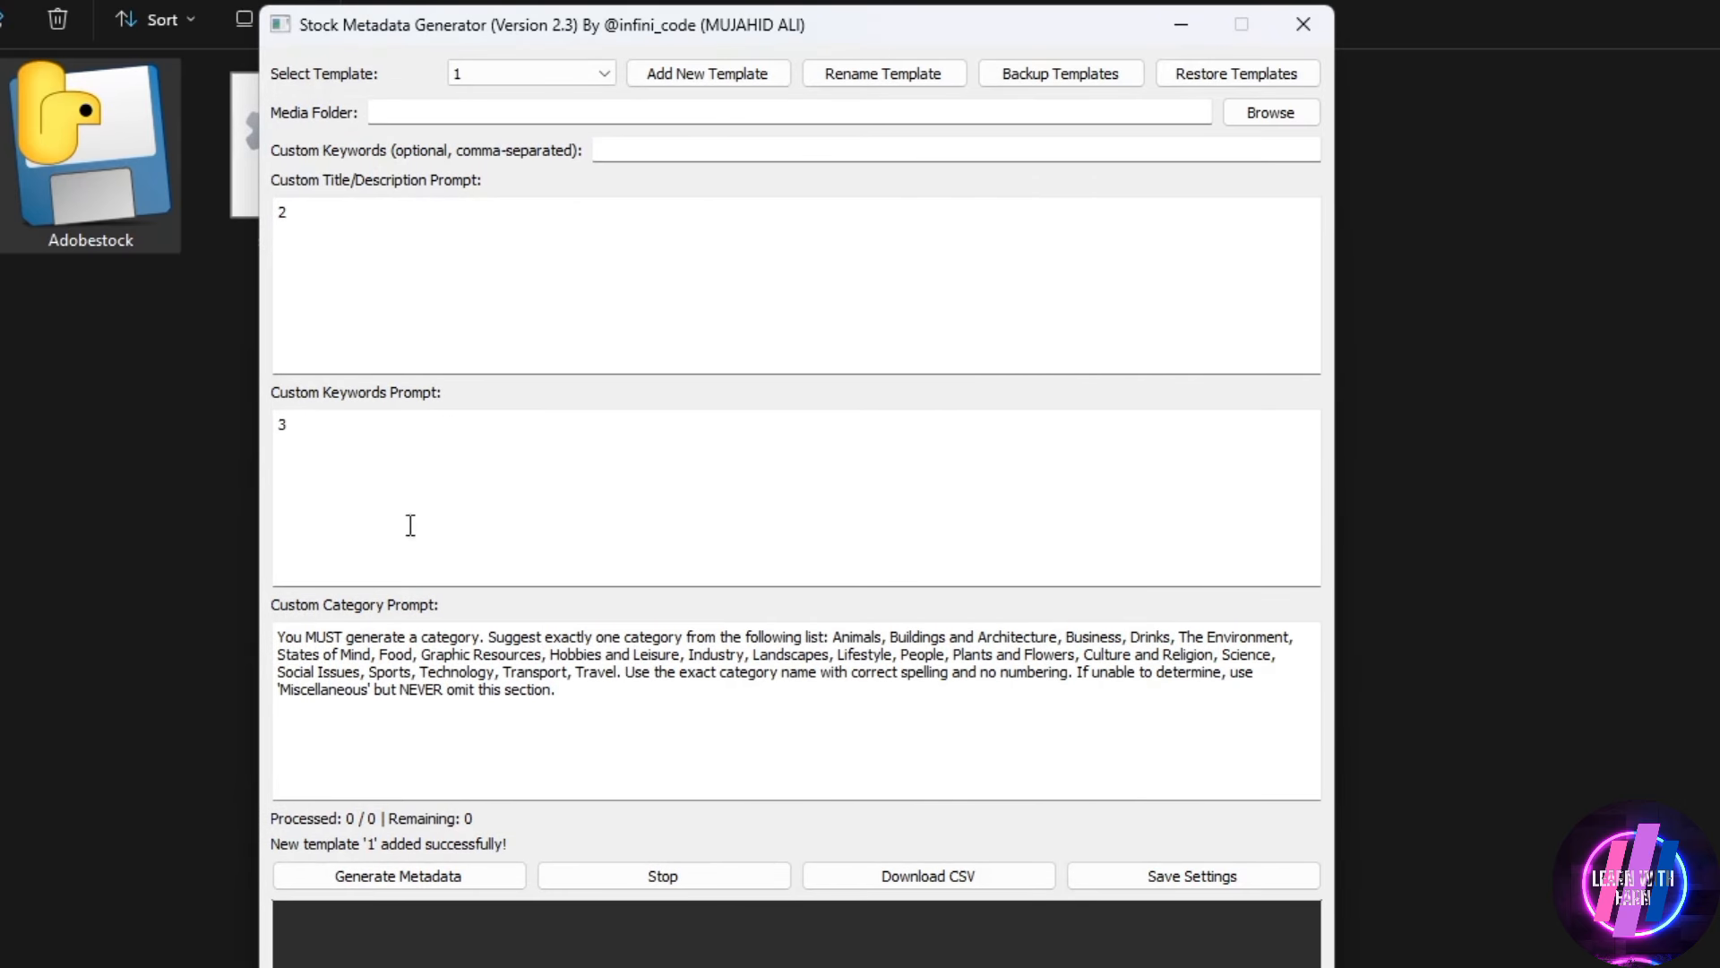
# Apply Template 2, return to custom template 1, and highlight its title and keywords prompts to check them
pyautogui.click(569, 73)
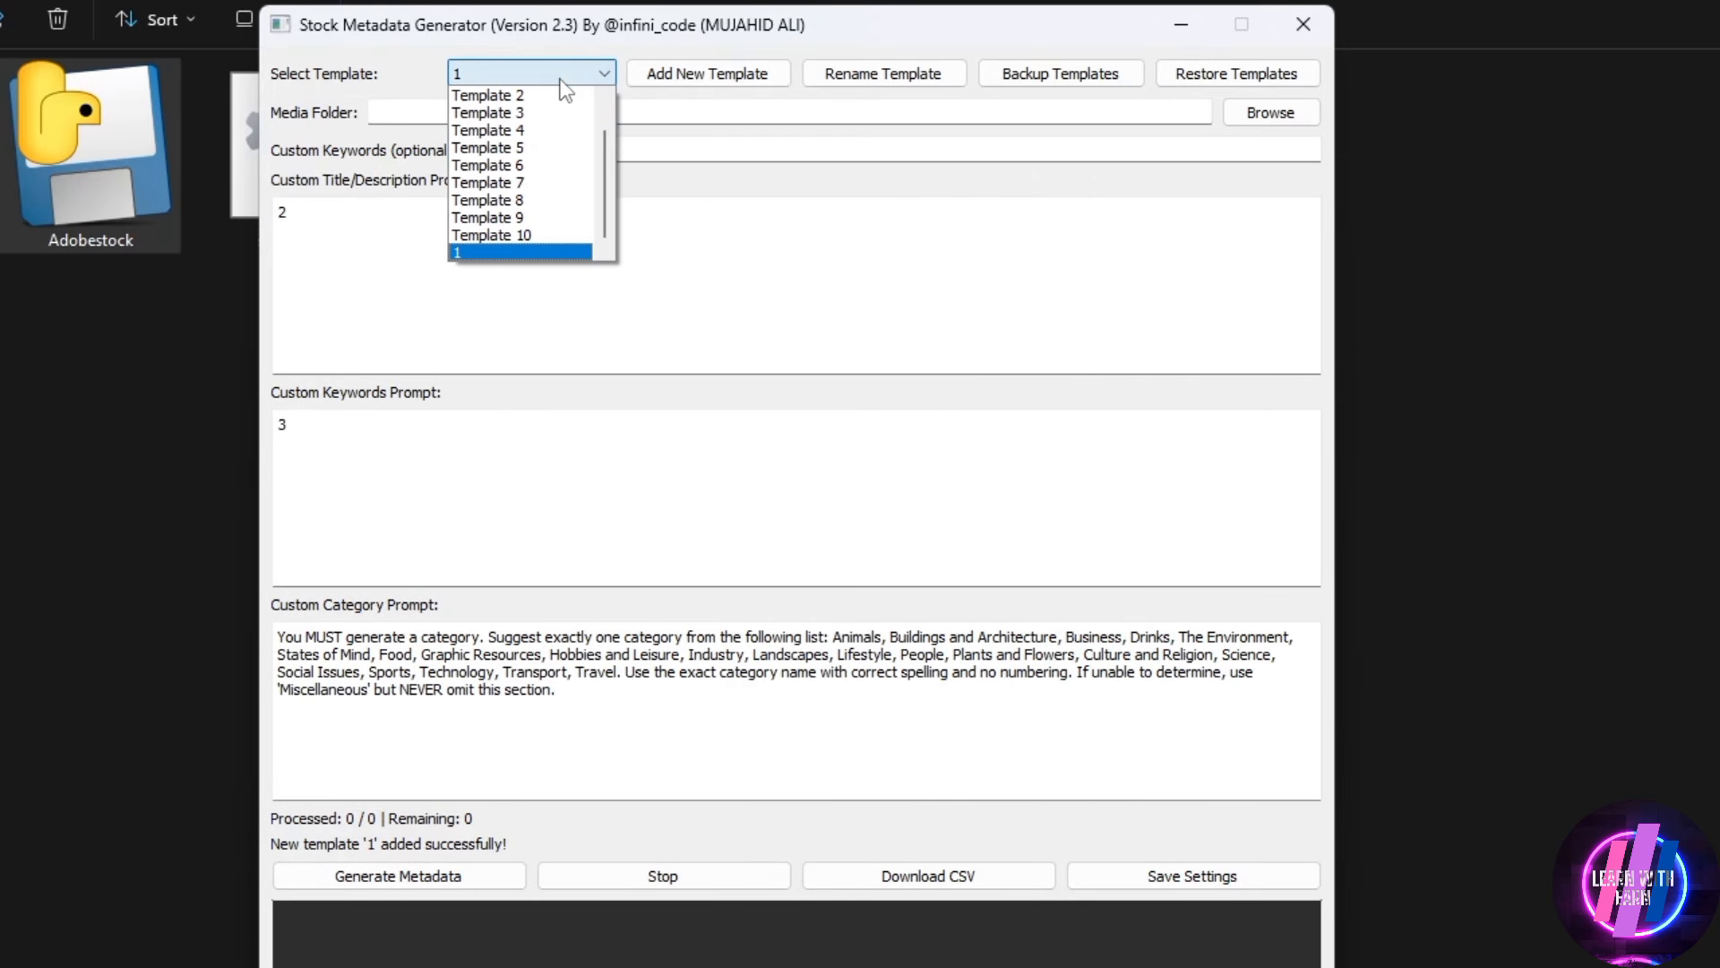
pyautogui.click(501, 130)
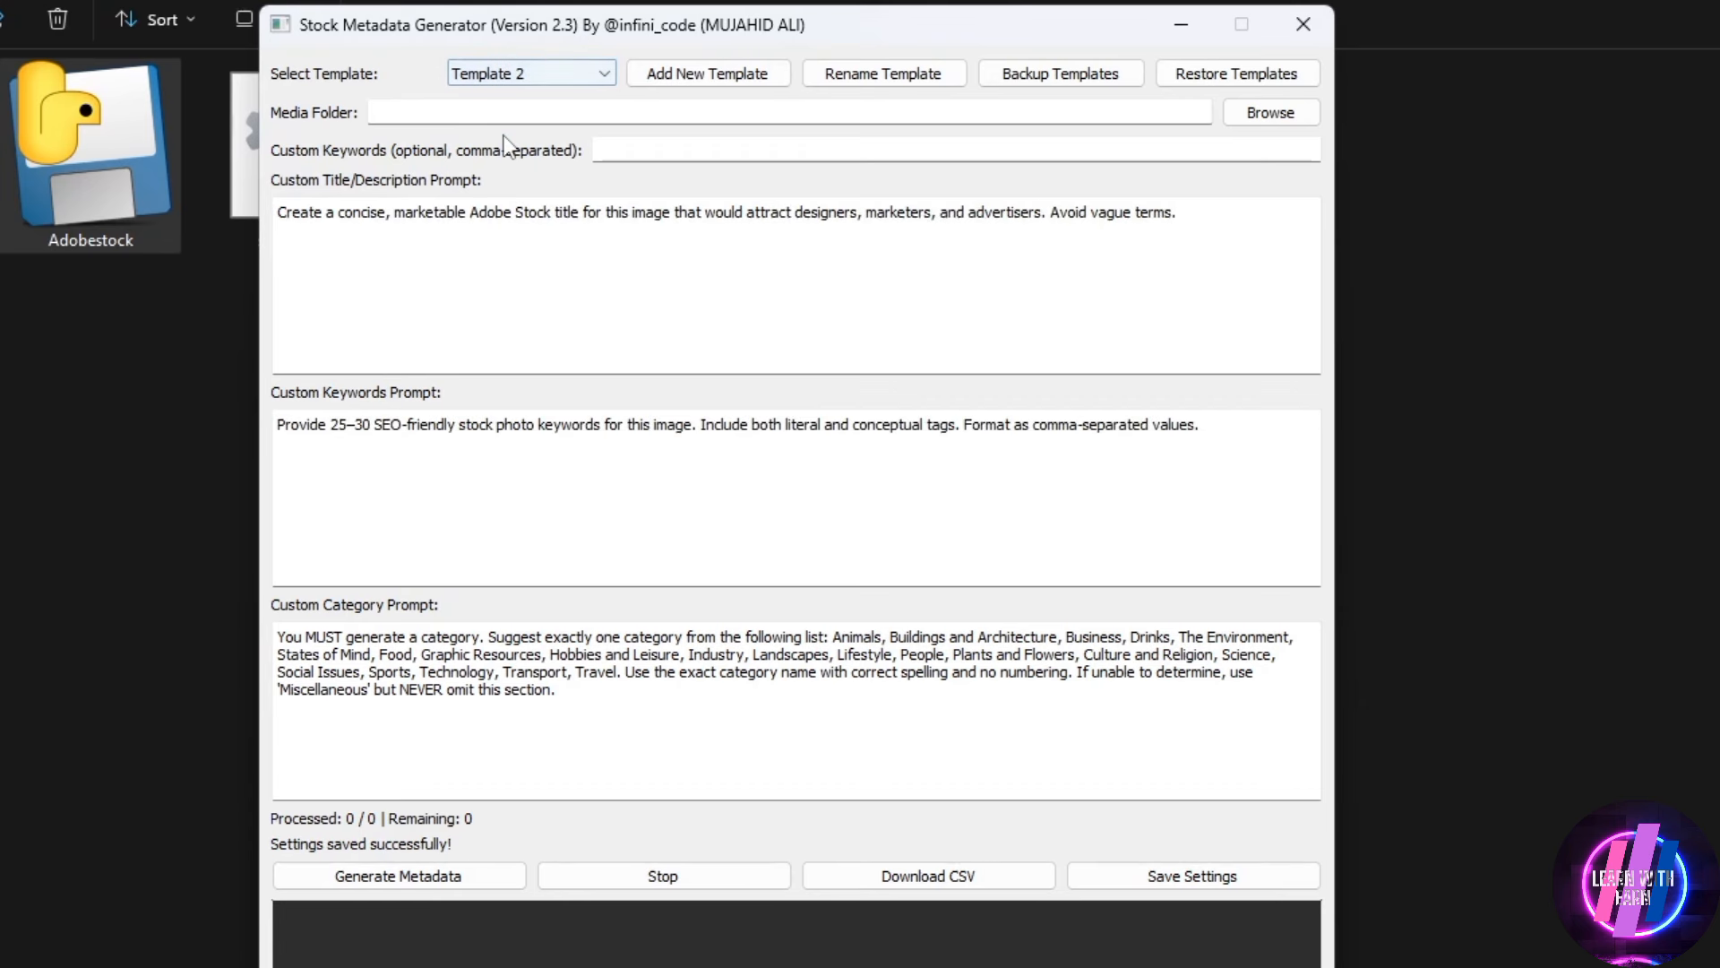
pyautogui.click(545, 81)
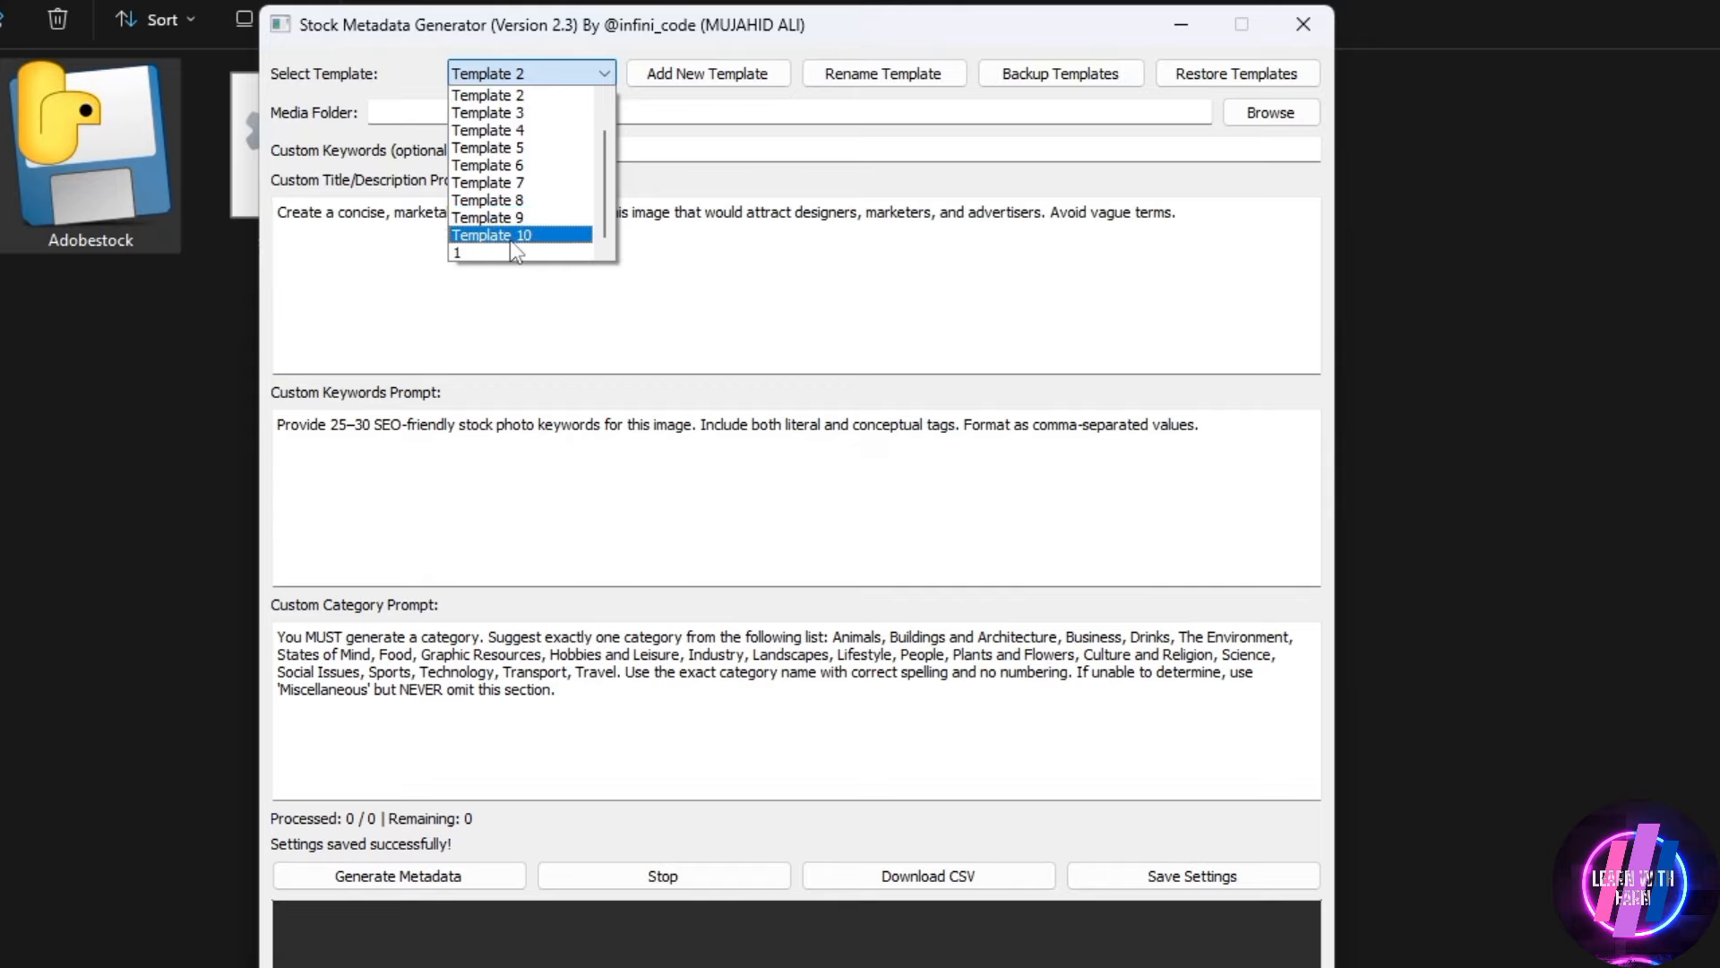
pyautogui.click(466, 253)
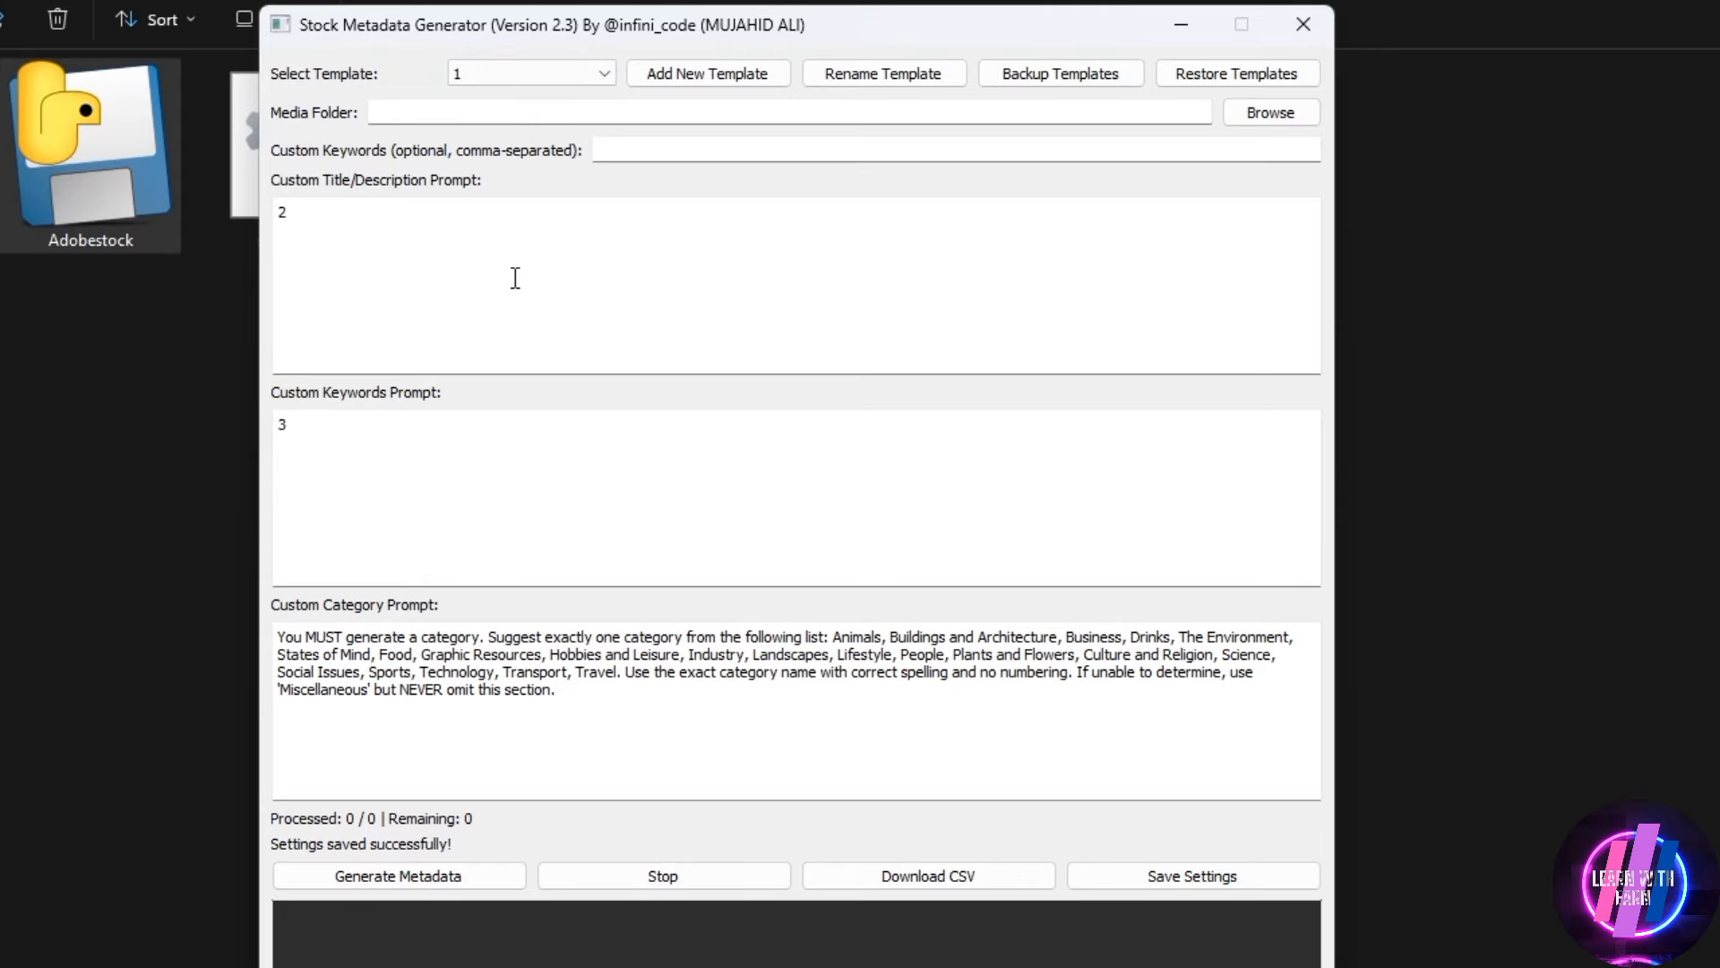
pyautogui.moveTo(515, 278); pyautogui.dragTo(256, 240)
pyautogui.moveTo(447, 428); pyautogui.dragTo(244, 413)
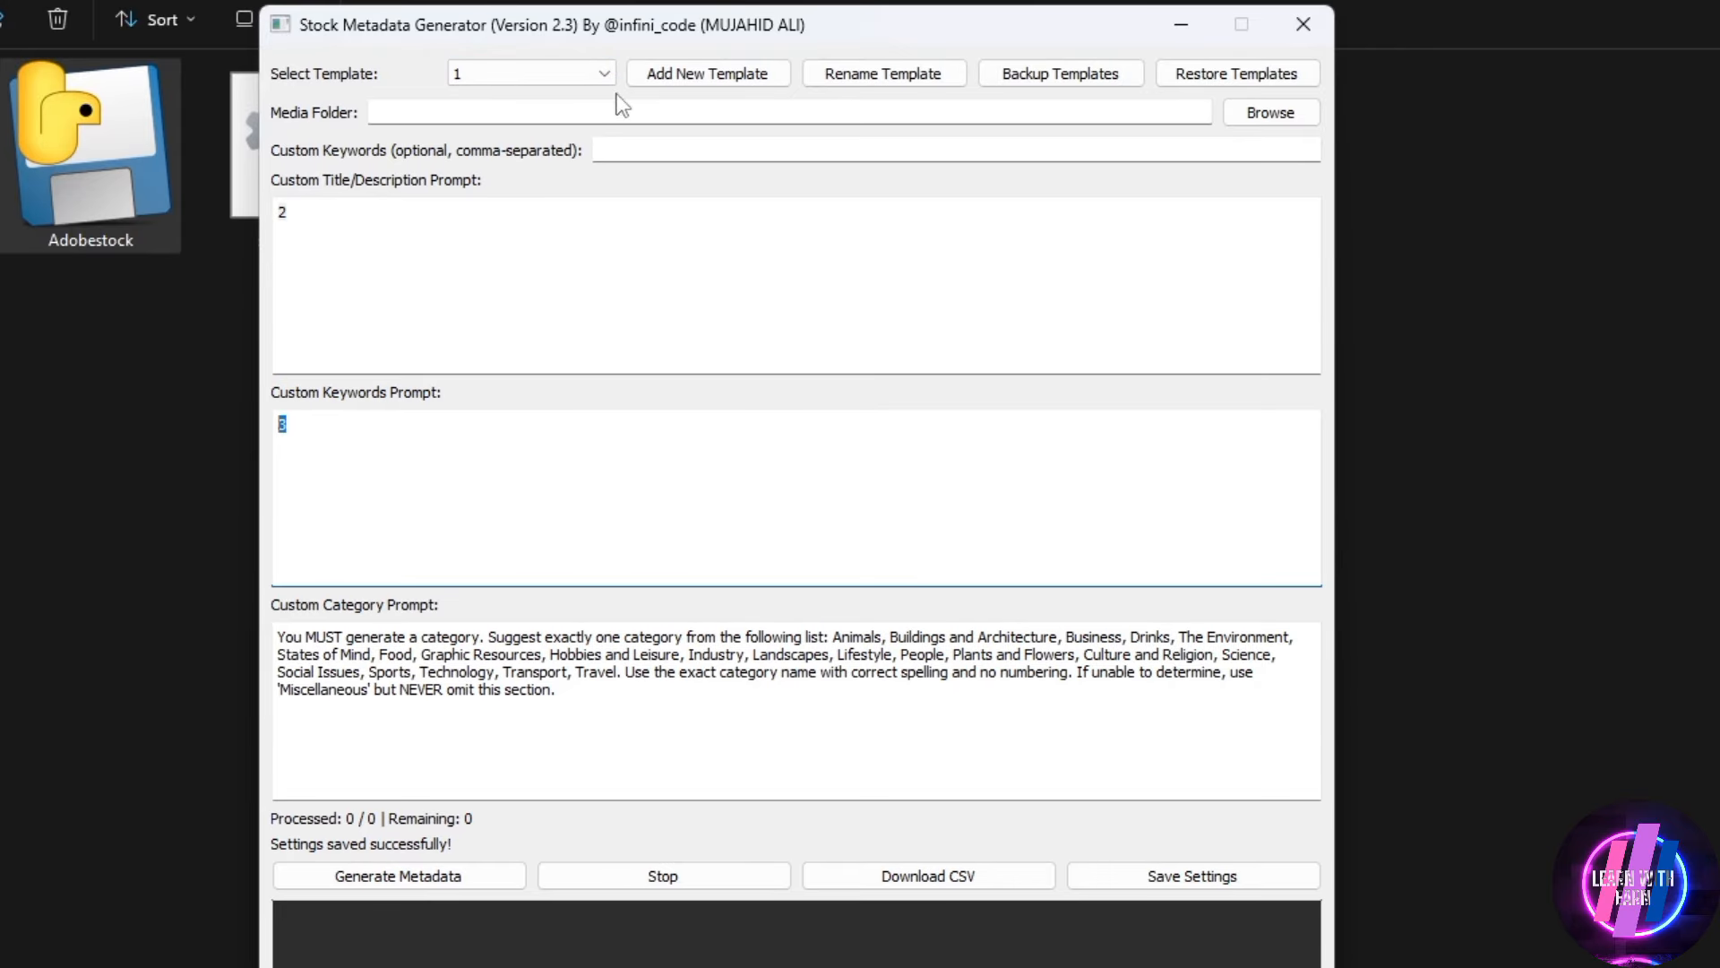
# Rename custom template 1 to Png and check its name in the template list
pyautogui.click(605, 73)
pyautogui.scroll(-2, 574, 201)
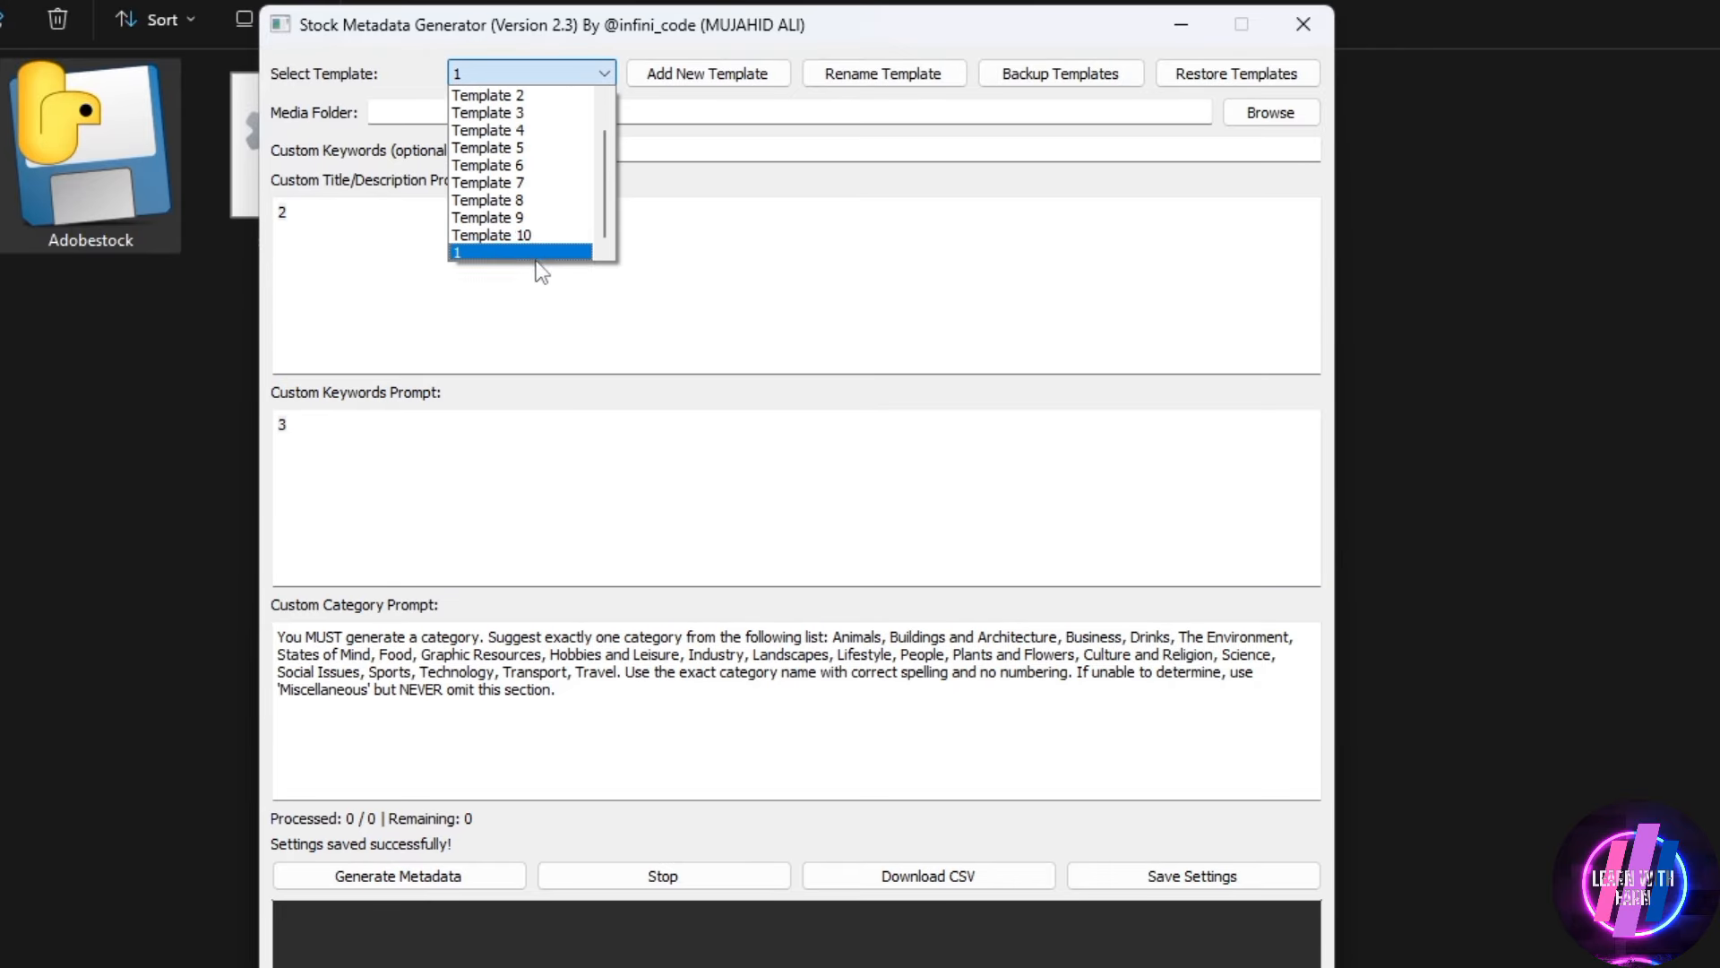
pyautogui.click(496, 256)
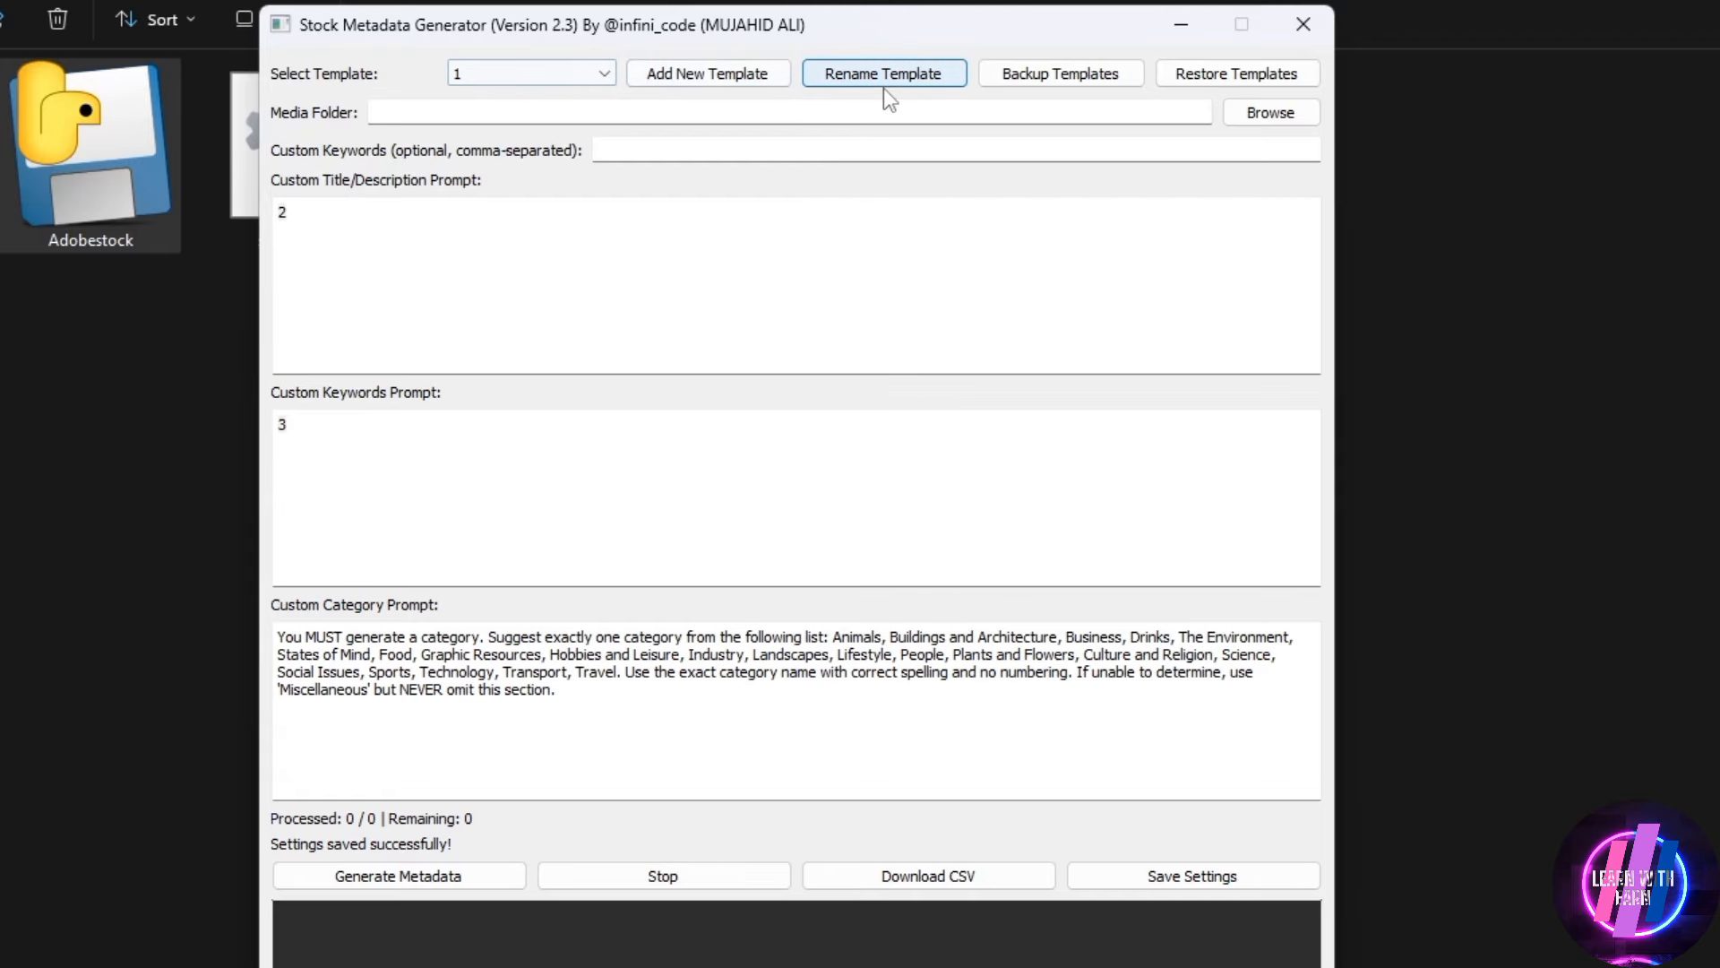
pyautogui.click(917, 73)
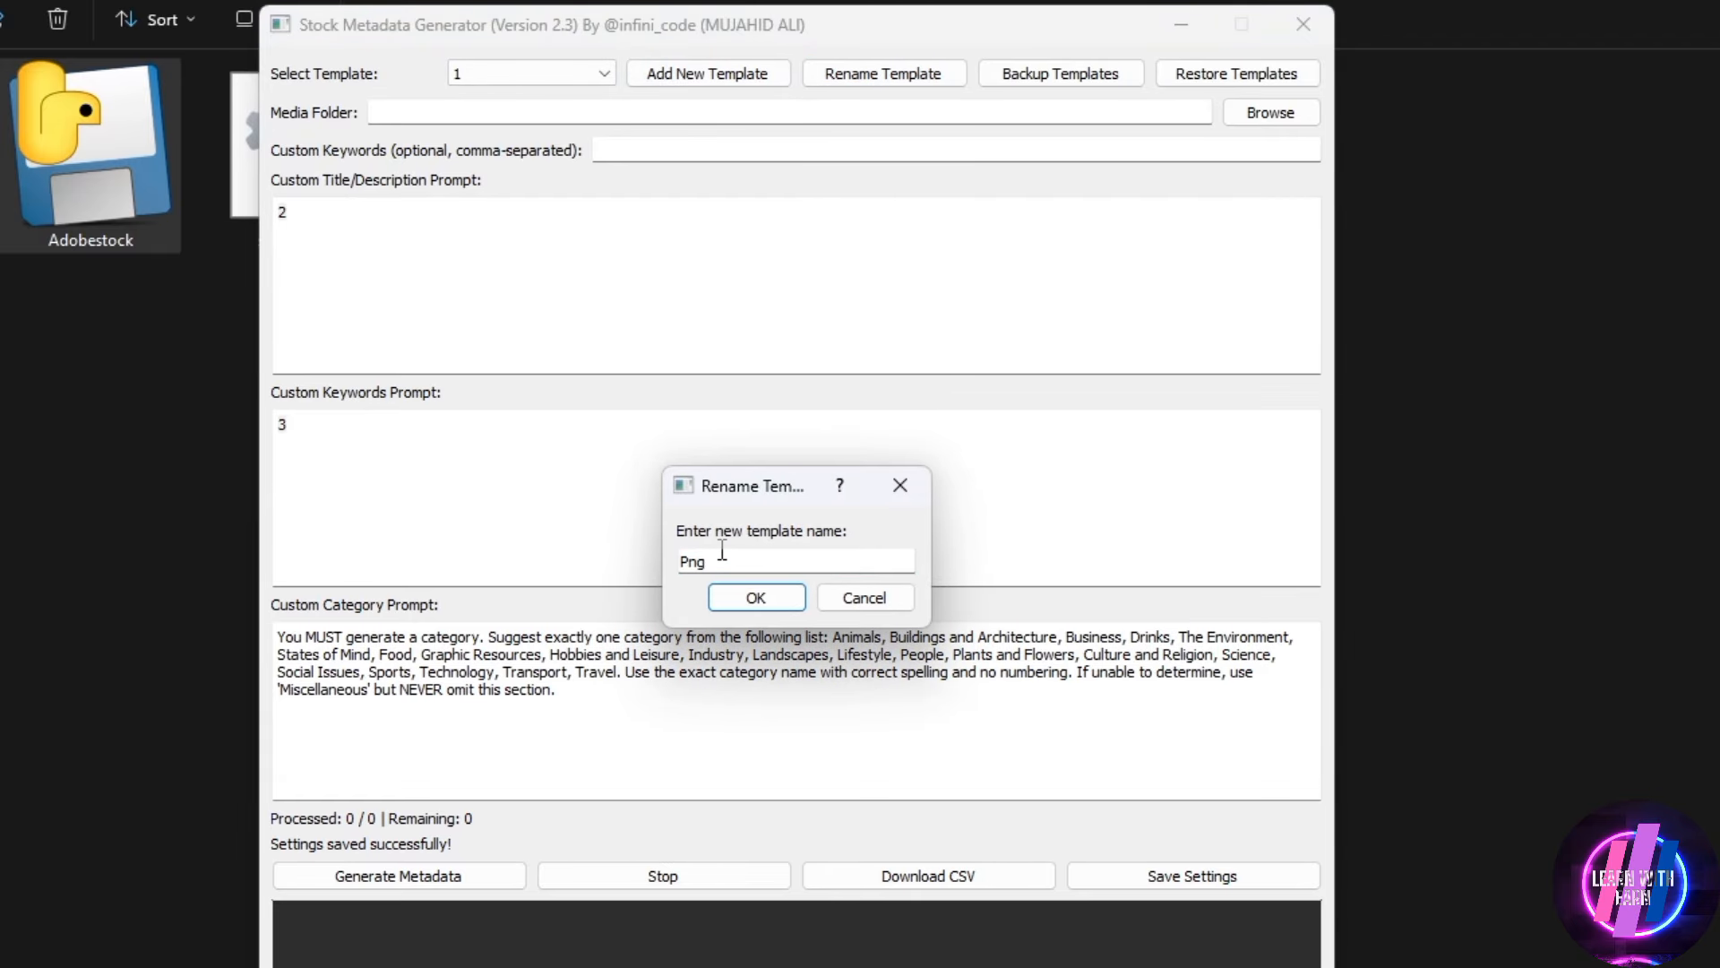
pyautogui.press('Return')
pyautogui.click(607, 75)
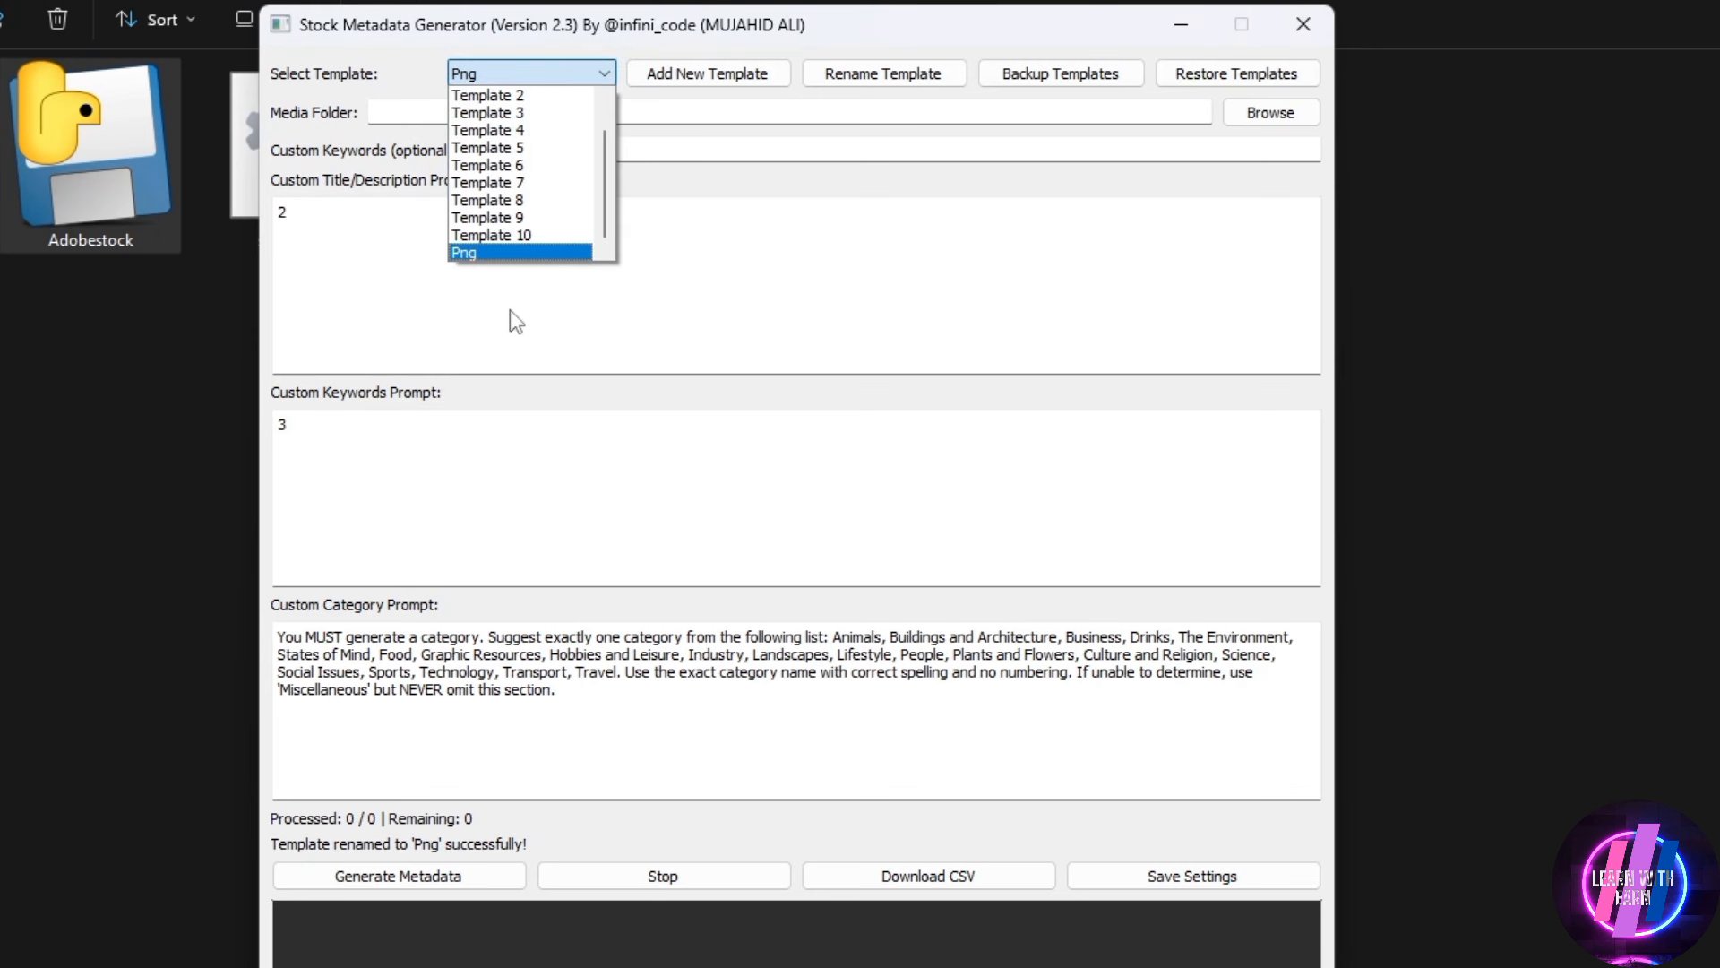
pyautogui.click(523, 281)
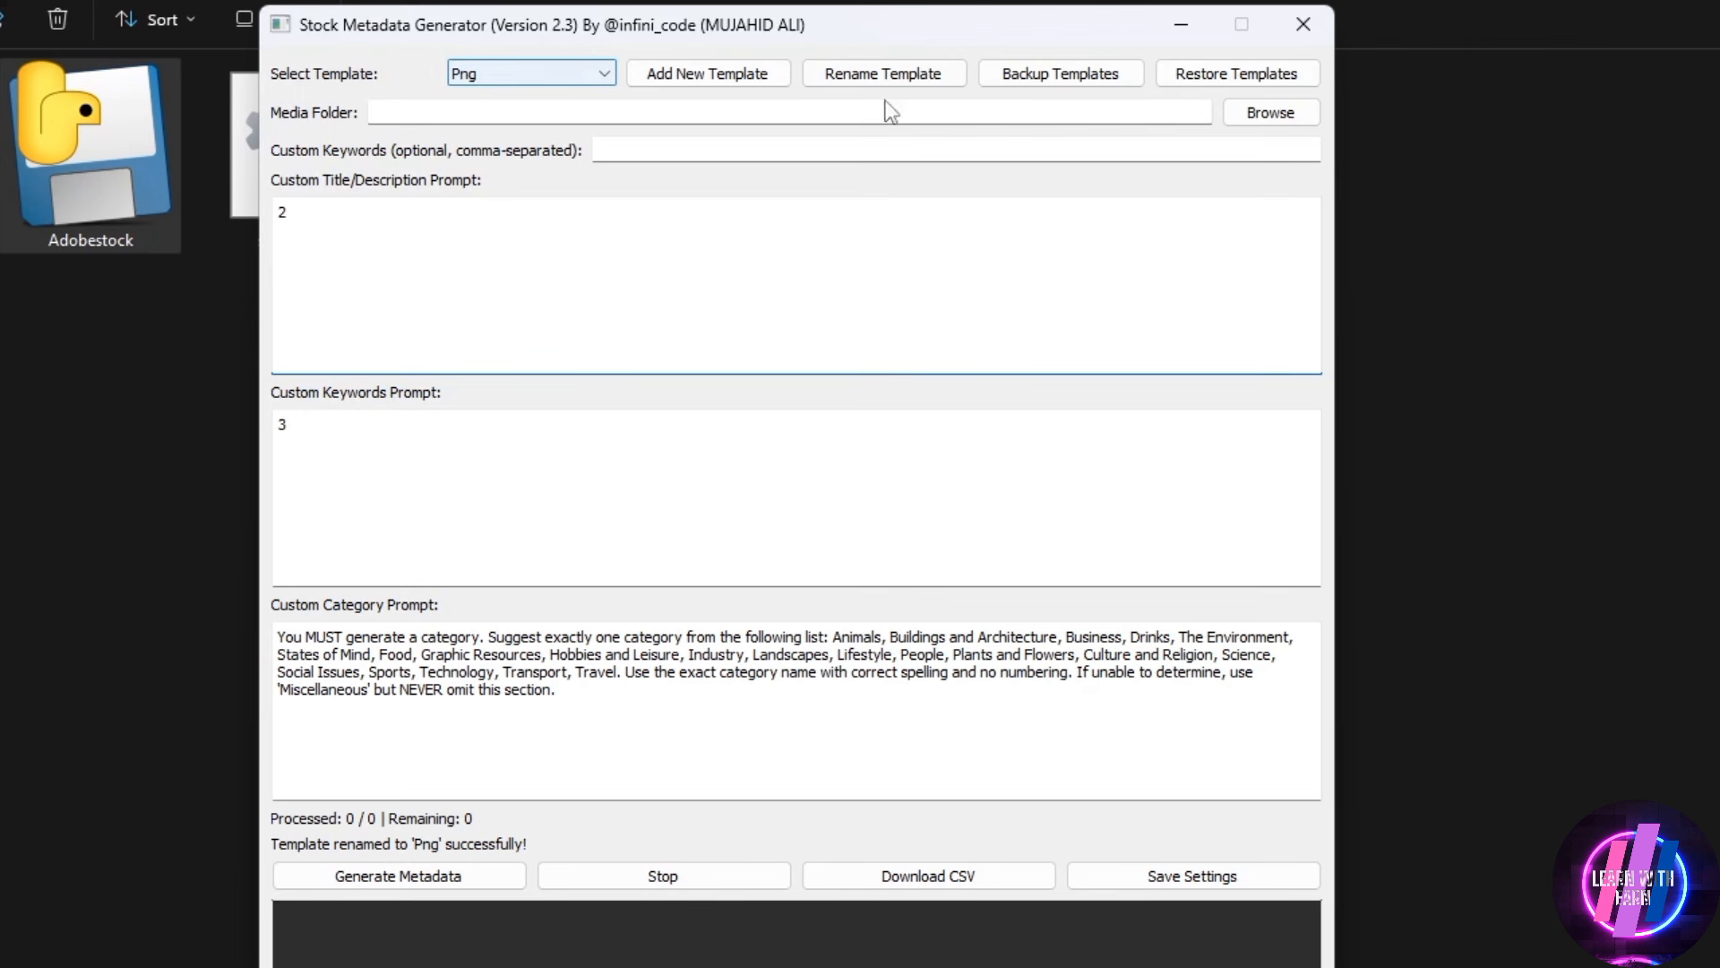
# Back up the templates to the Data (G:) drive as a JSON file named png
pyautogui.click(1098, 80)
pyautogui.moveTo(867, 71); pyautogui.dragTo(1019, 26)
pyautogui.click(533, 436)
pyautogui.click(812, 581)
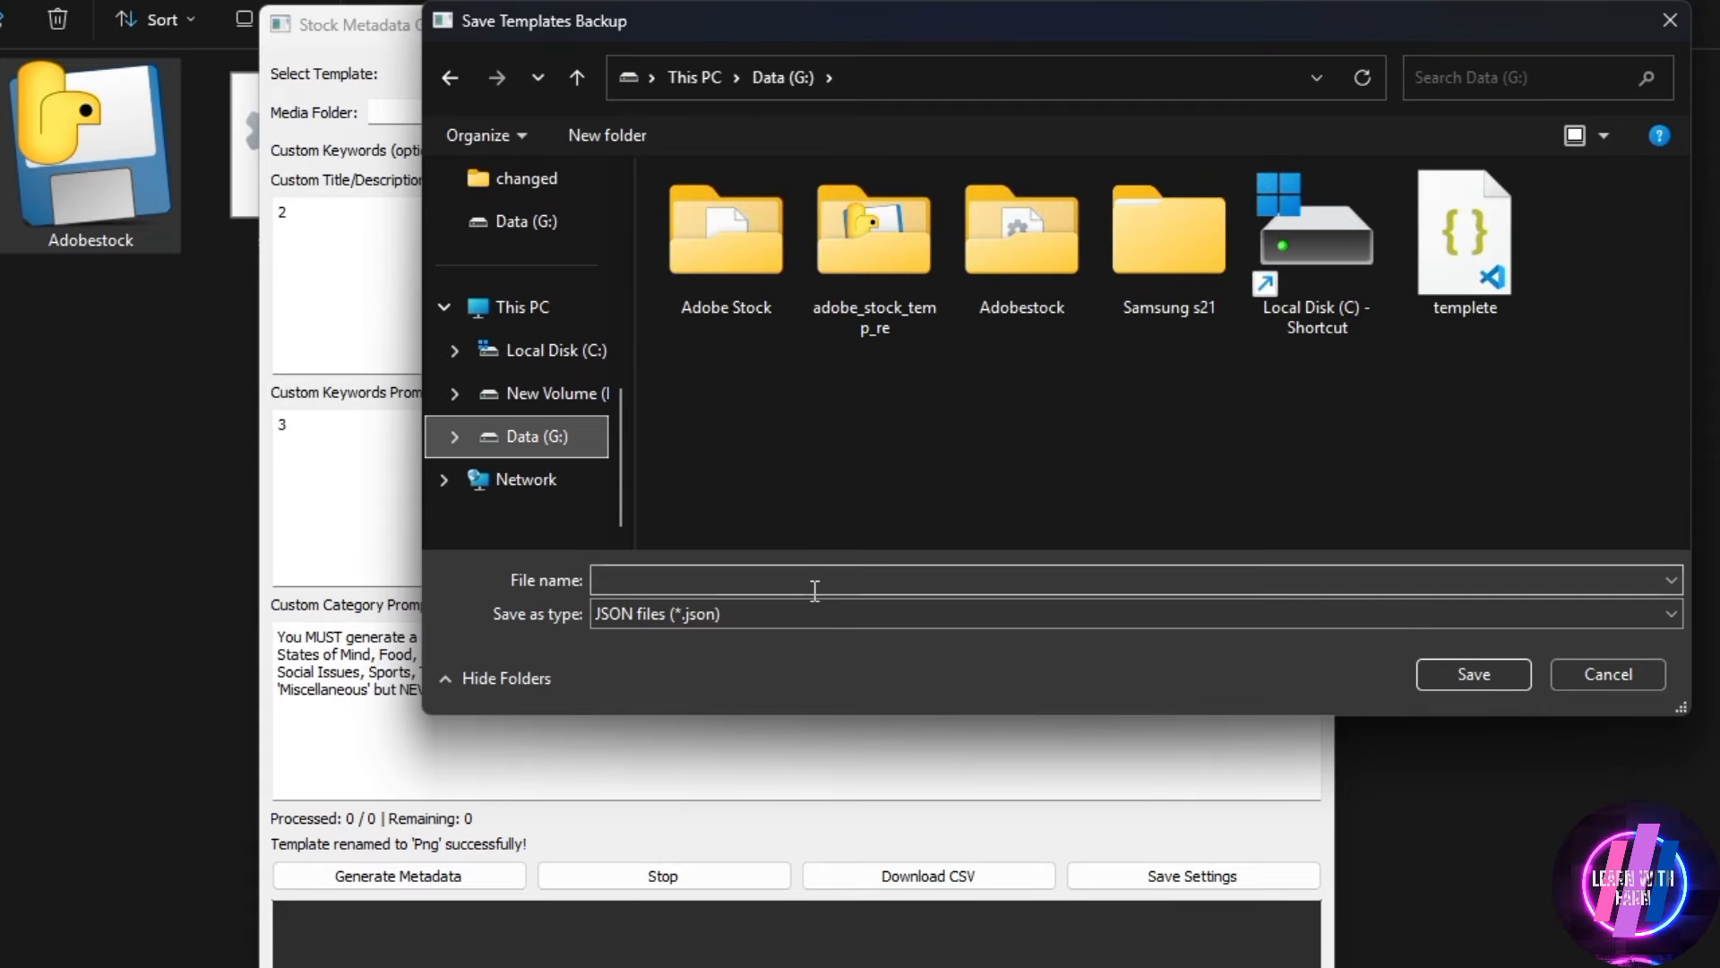
pyautogui.write('png')
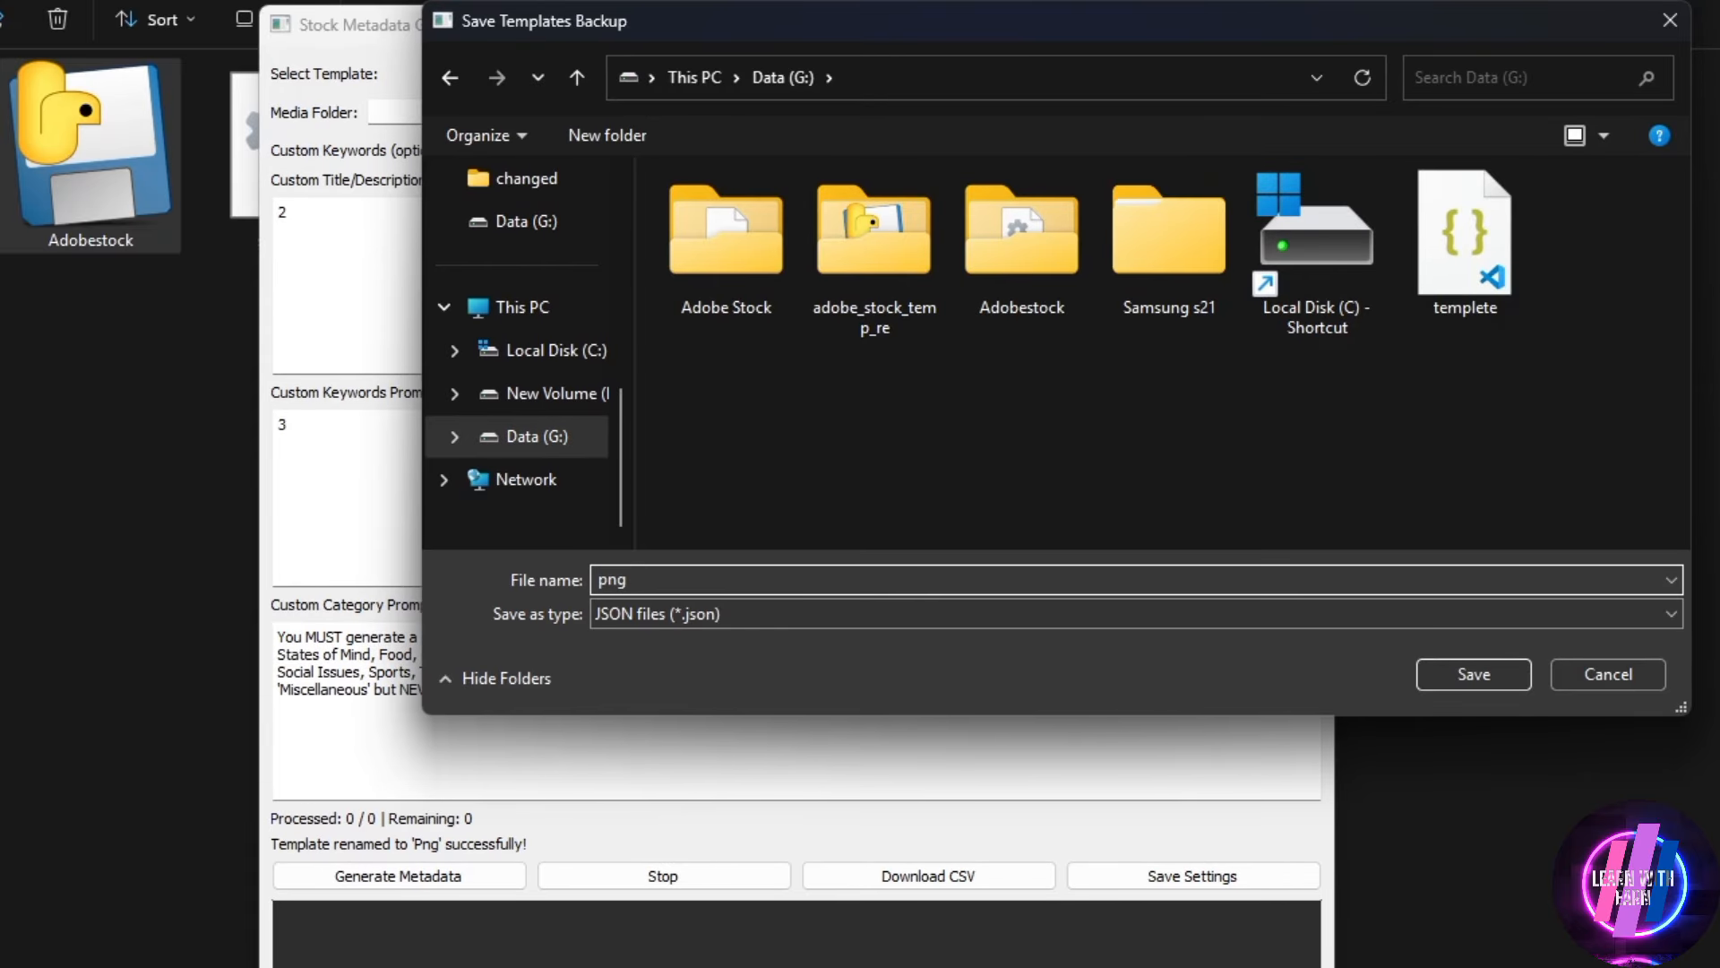
pyautogui.press('Return')
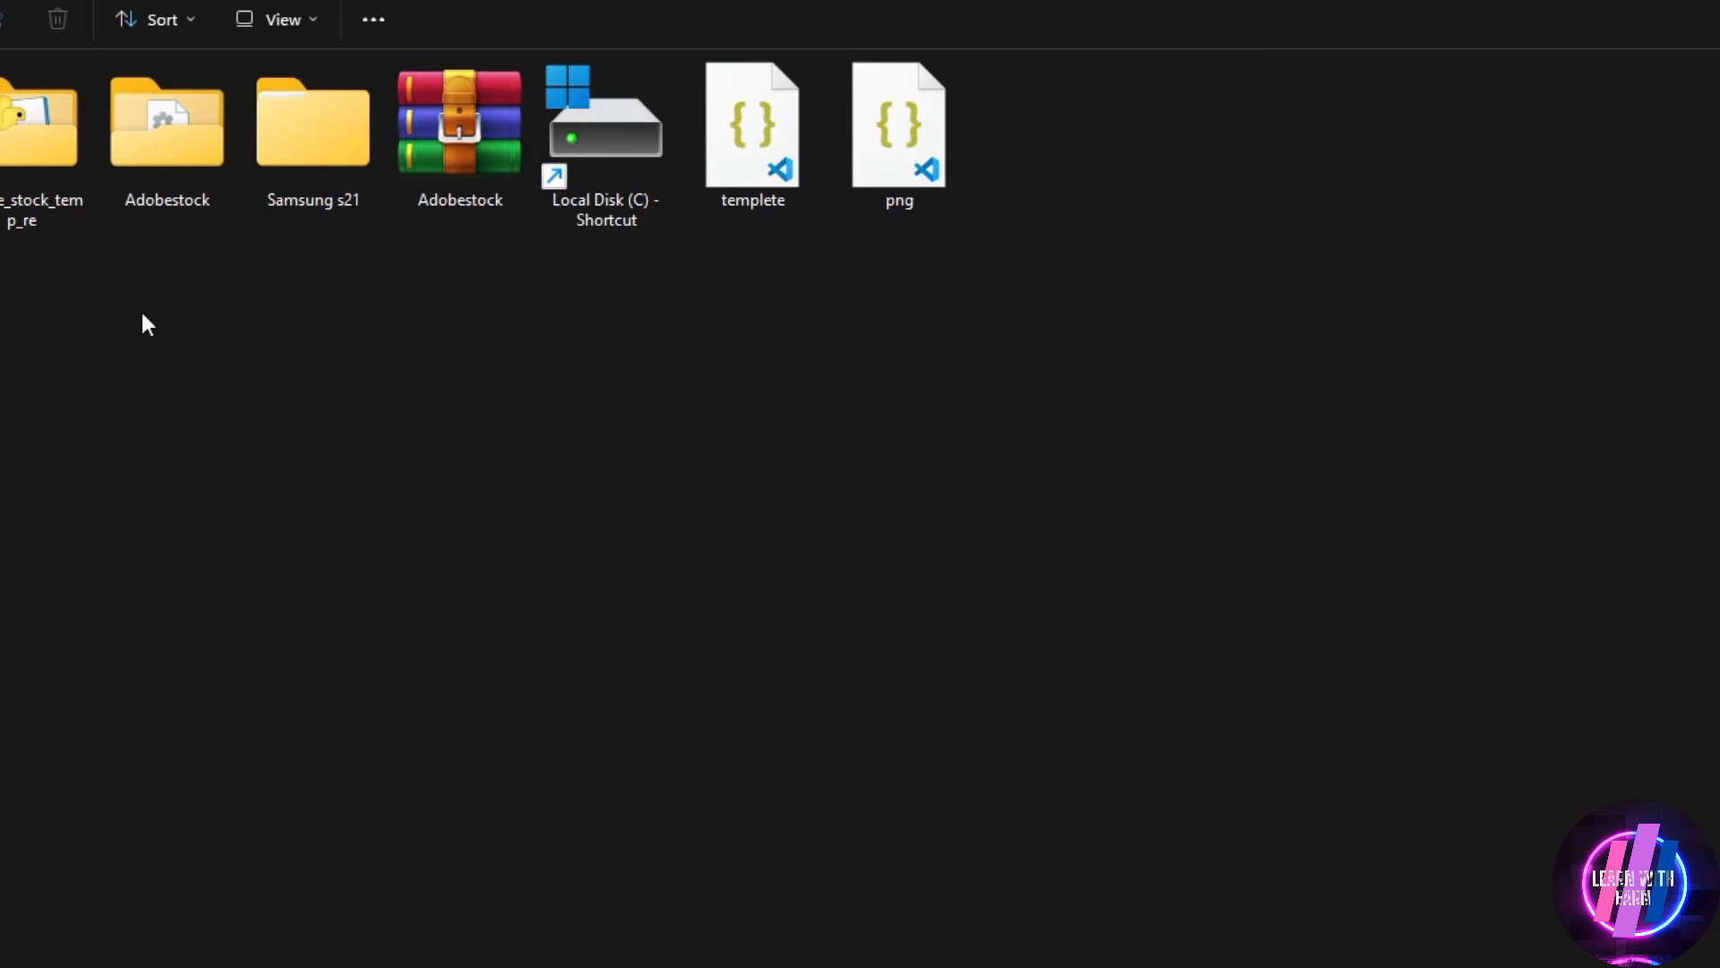
# Open the png backup file in the code editor and examine the template entries from first to last
pyautogui.click(894, 190)
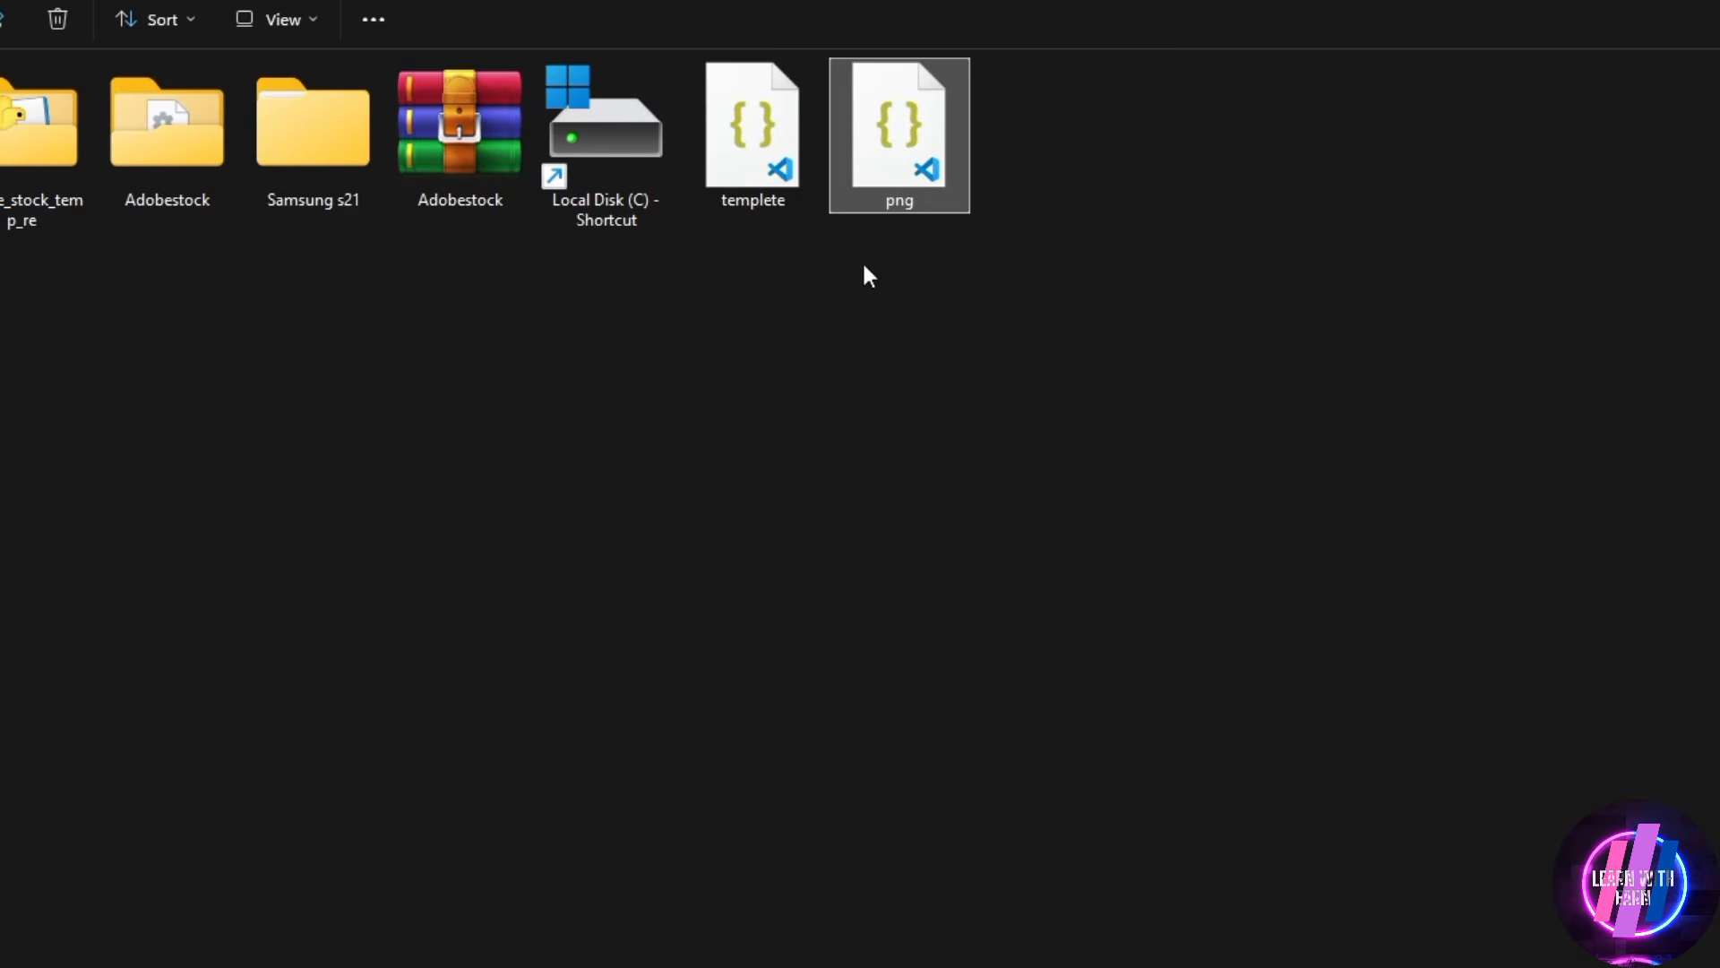
pyautogui.doubleClick(900, 157)
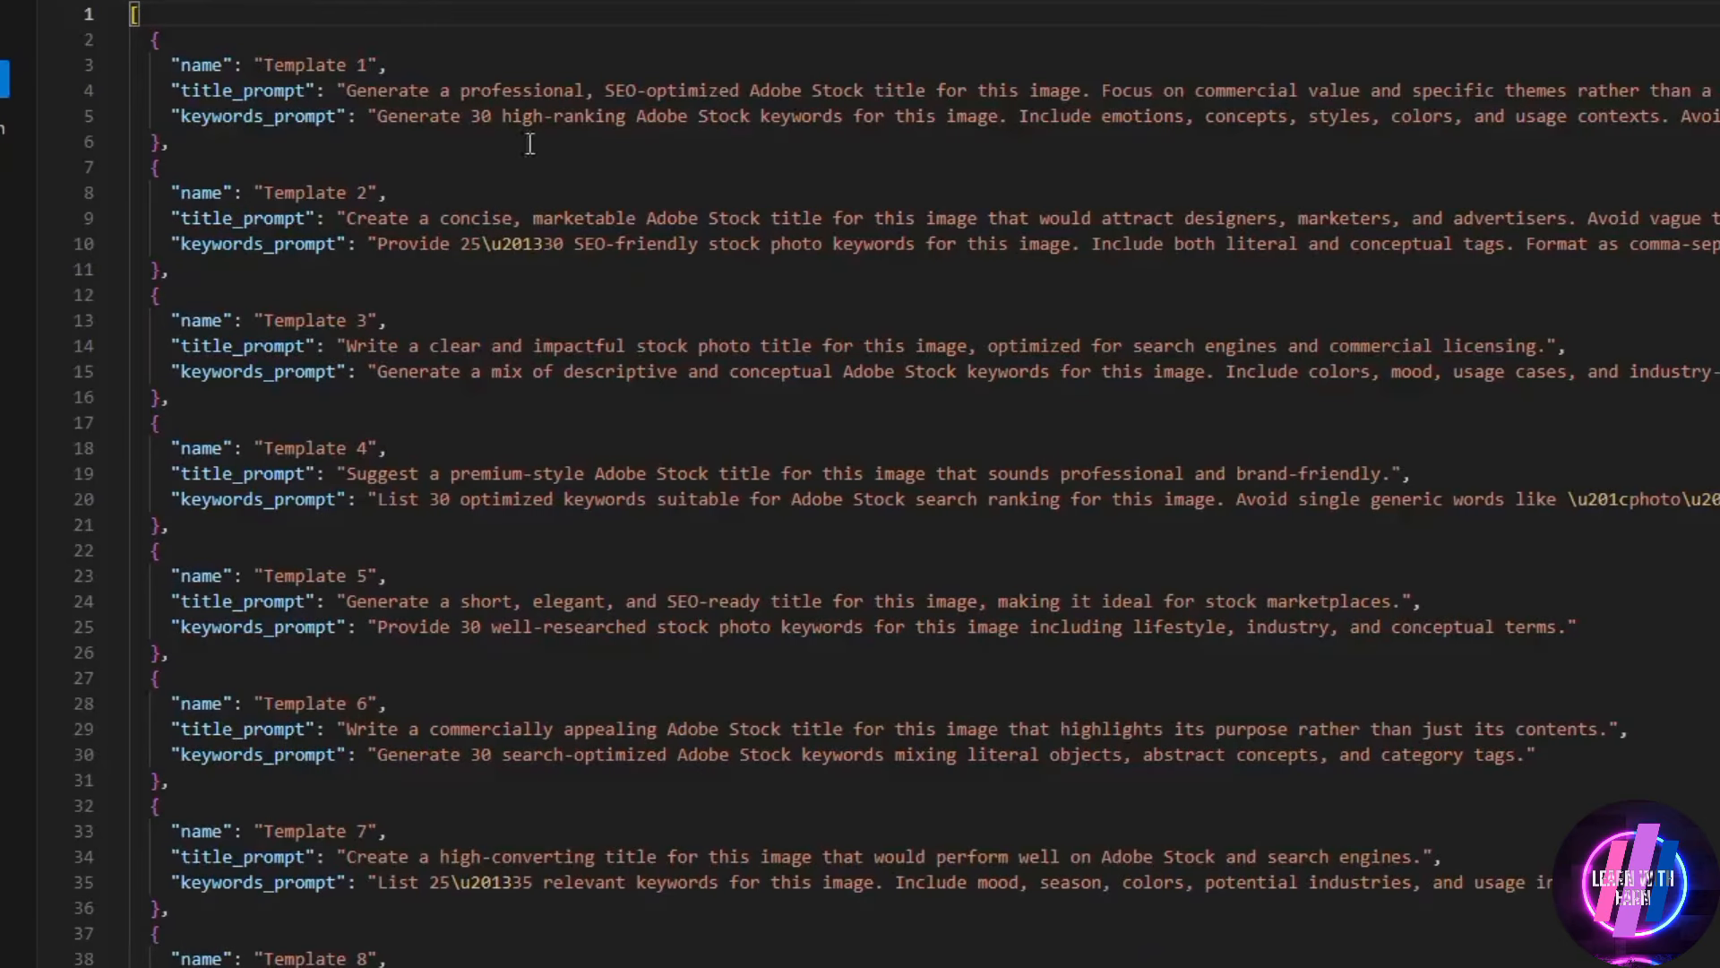
pyautogui.moveTo(340, 72); pyautogui.dragTo(656, 208)
pyautogui.scroll(-15, 717, 340)
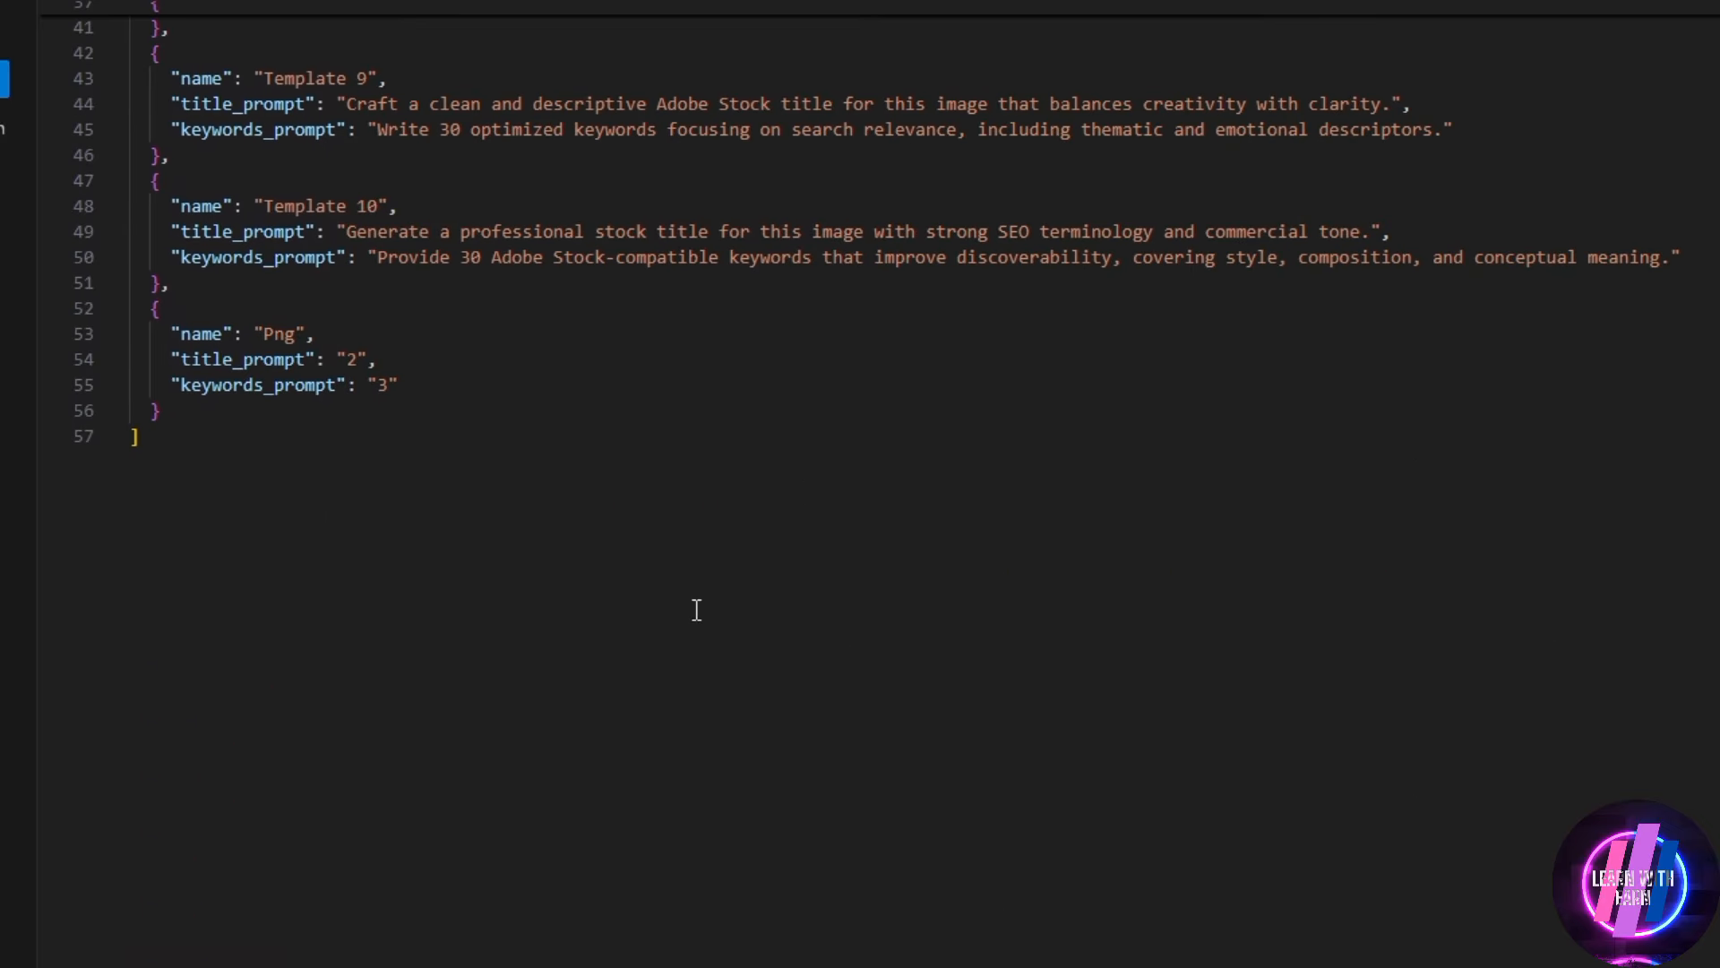
pyautogui.scroll(2, 533, 524)
pyautogui.moveTo(532, 524); pyautogui.dragTo(162, 468)
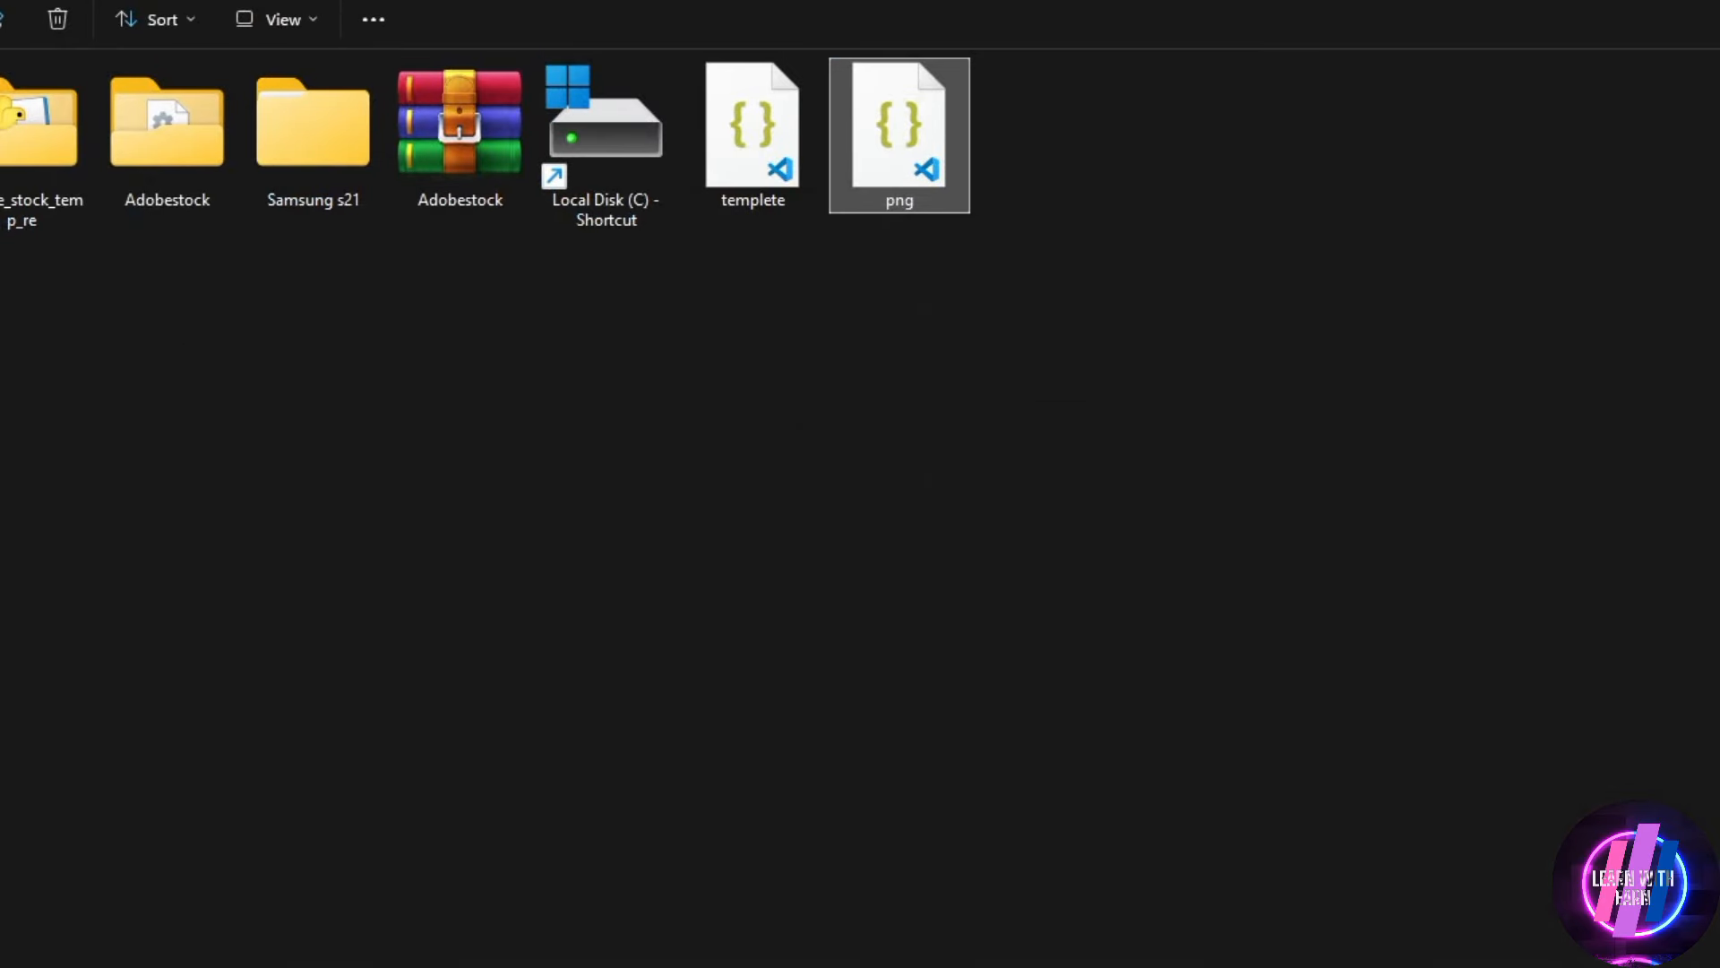
# Switch back to Stock Metadata Generator, bring up the file selection for restoring templates, and cancel it
pyautogui.hotkey('alt', 'Tab')
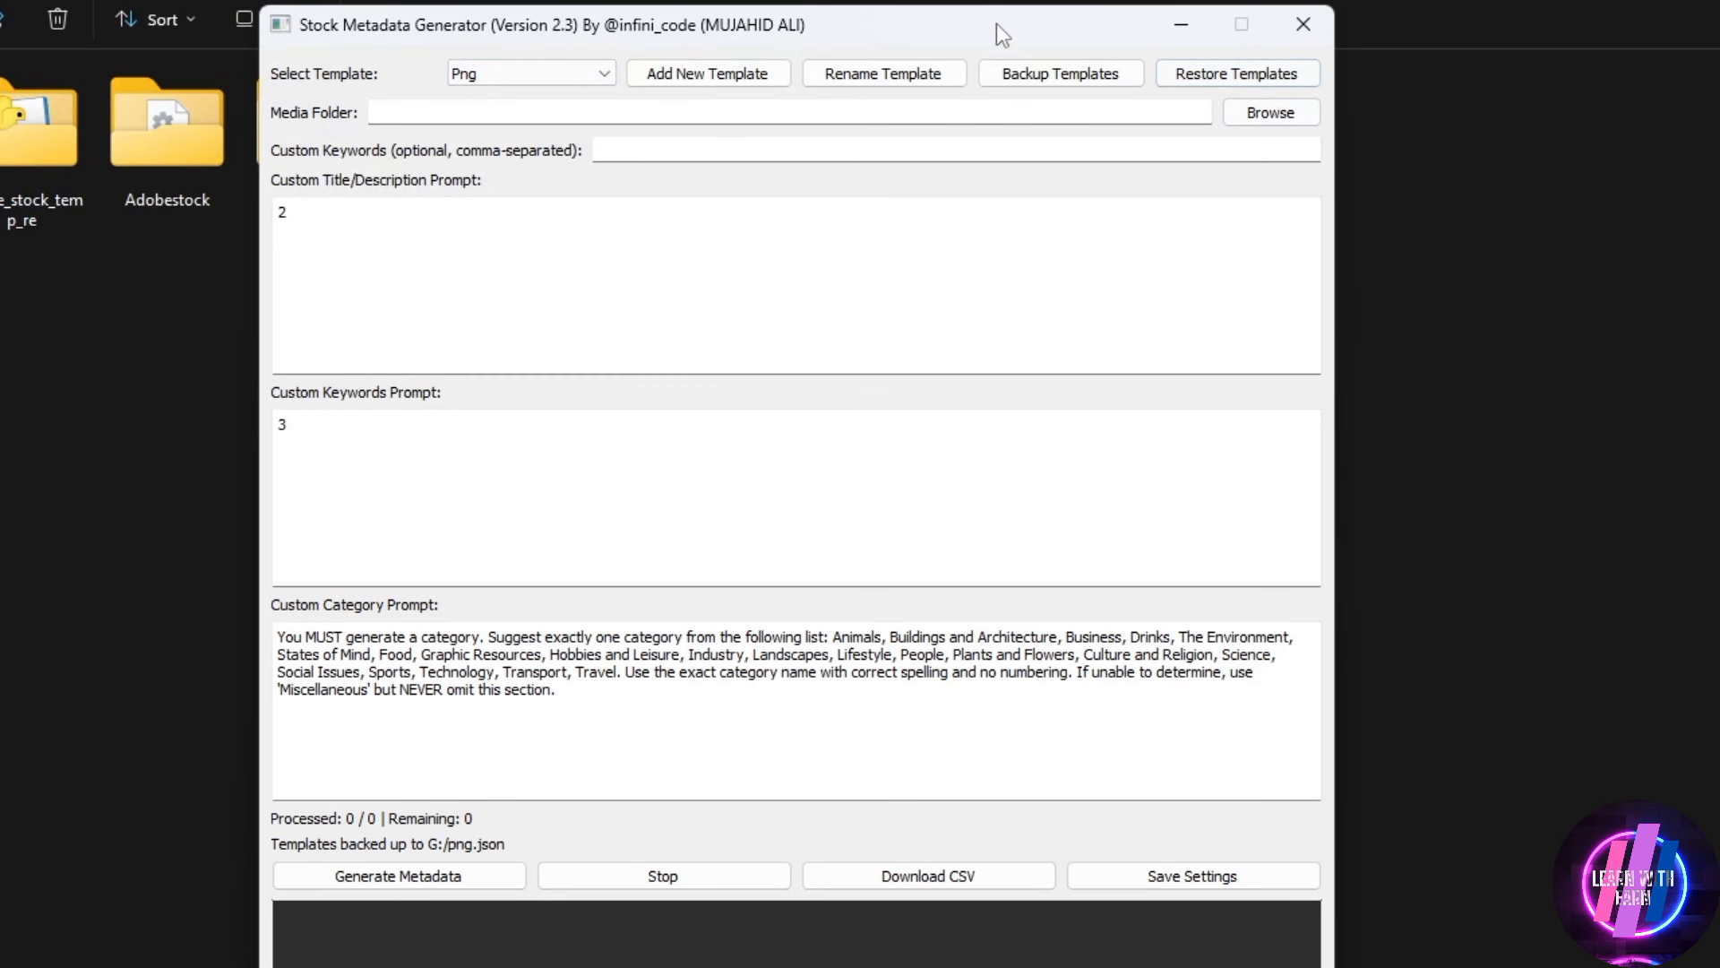
pyautogui.moveTo(1012, 12); pyautogui.dragTo(1062, 25)
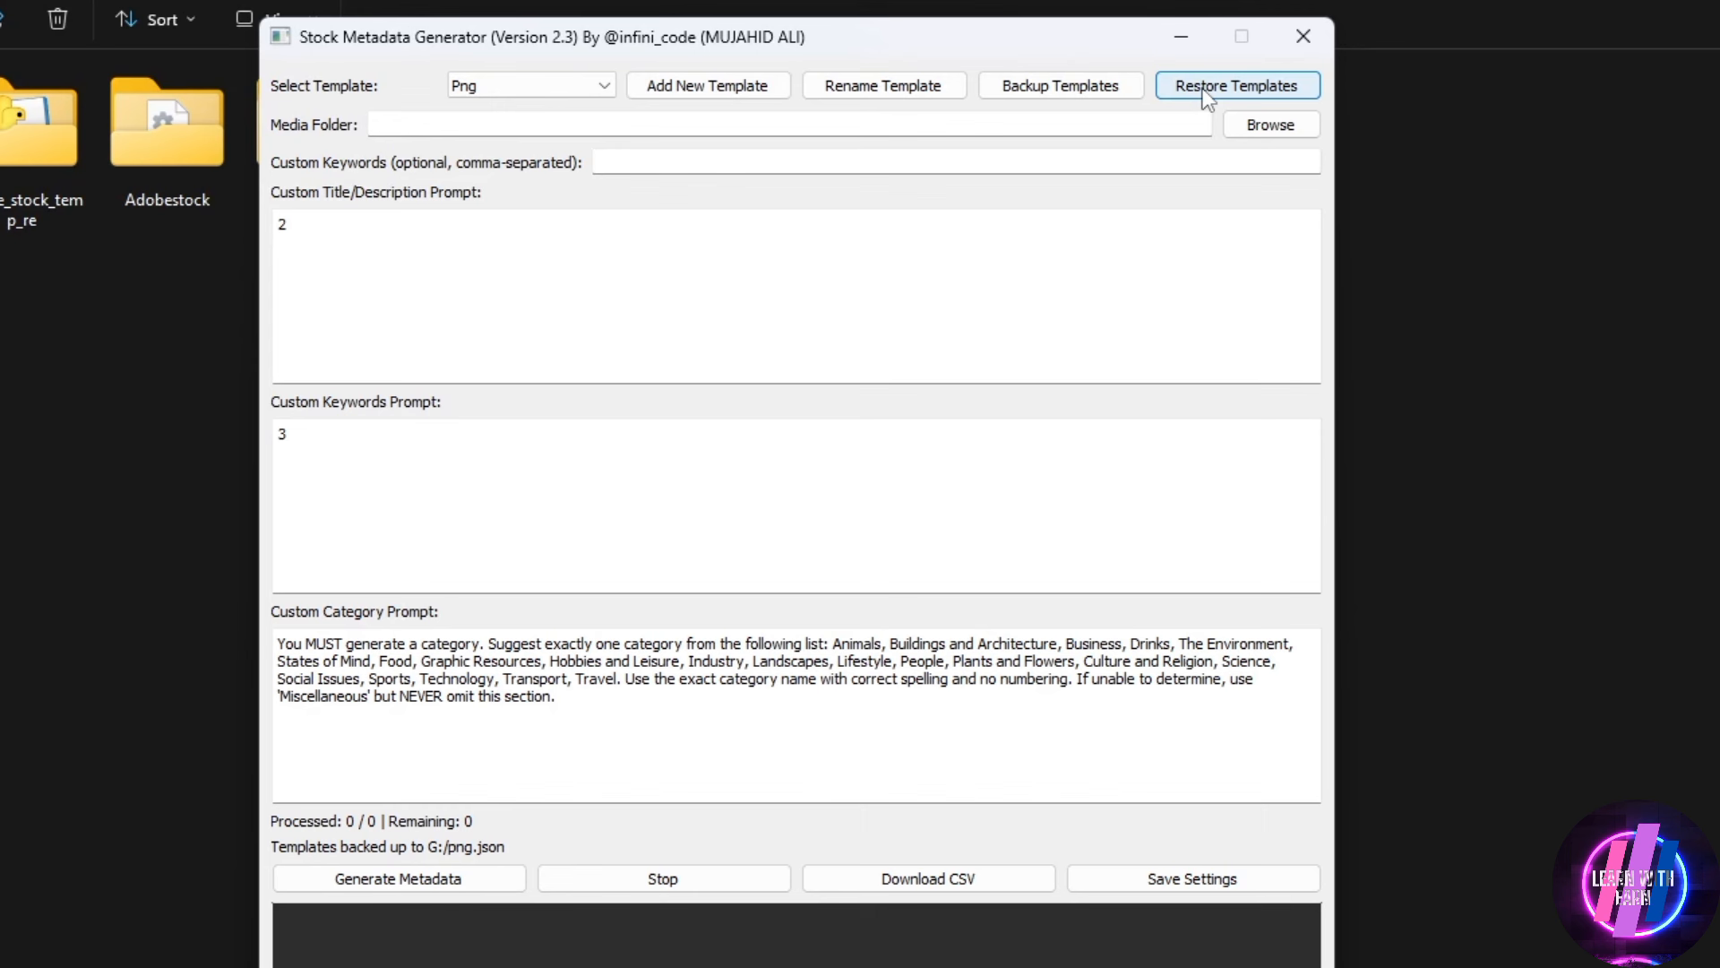
pyautogui.click(1204, 93)
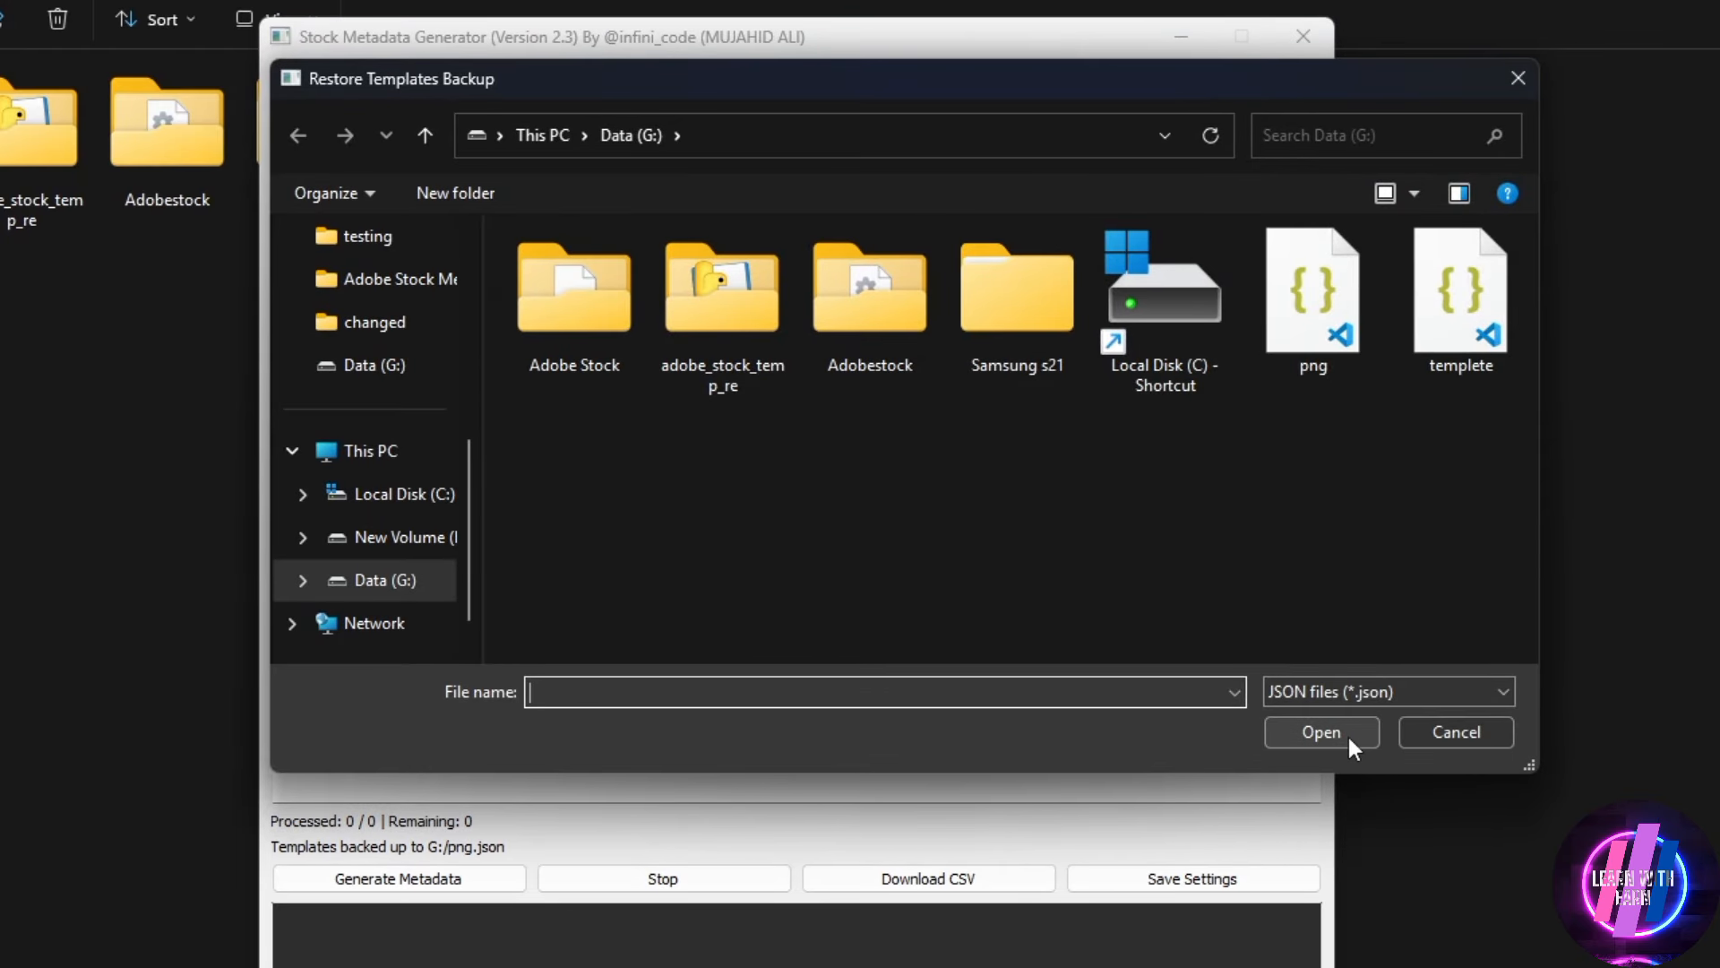
pyautogui.click(1428, 743)
# Move the generator window clear of the screen edge, widen it and make it taller
pyautogui.moveTo(579, 46); pyautogui.dragTo(837, 133)
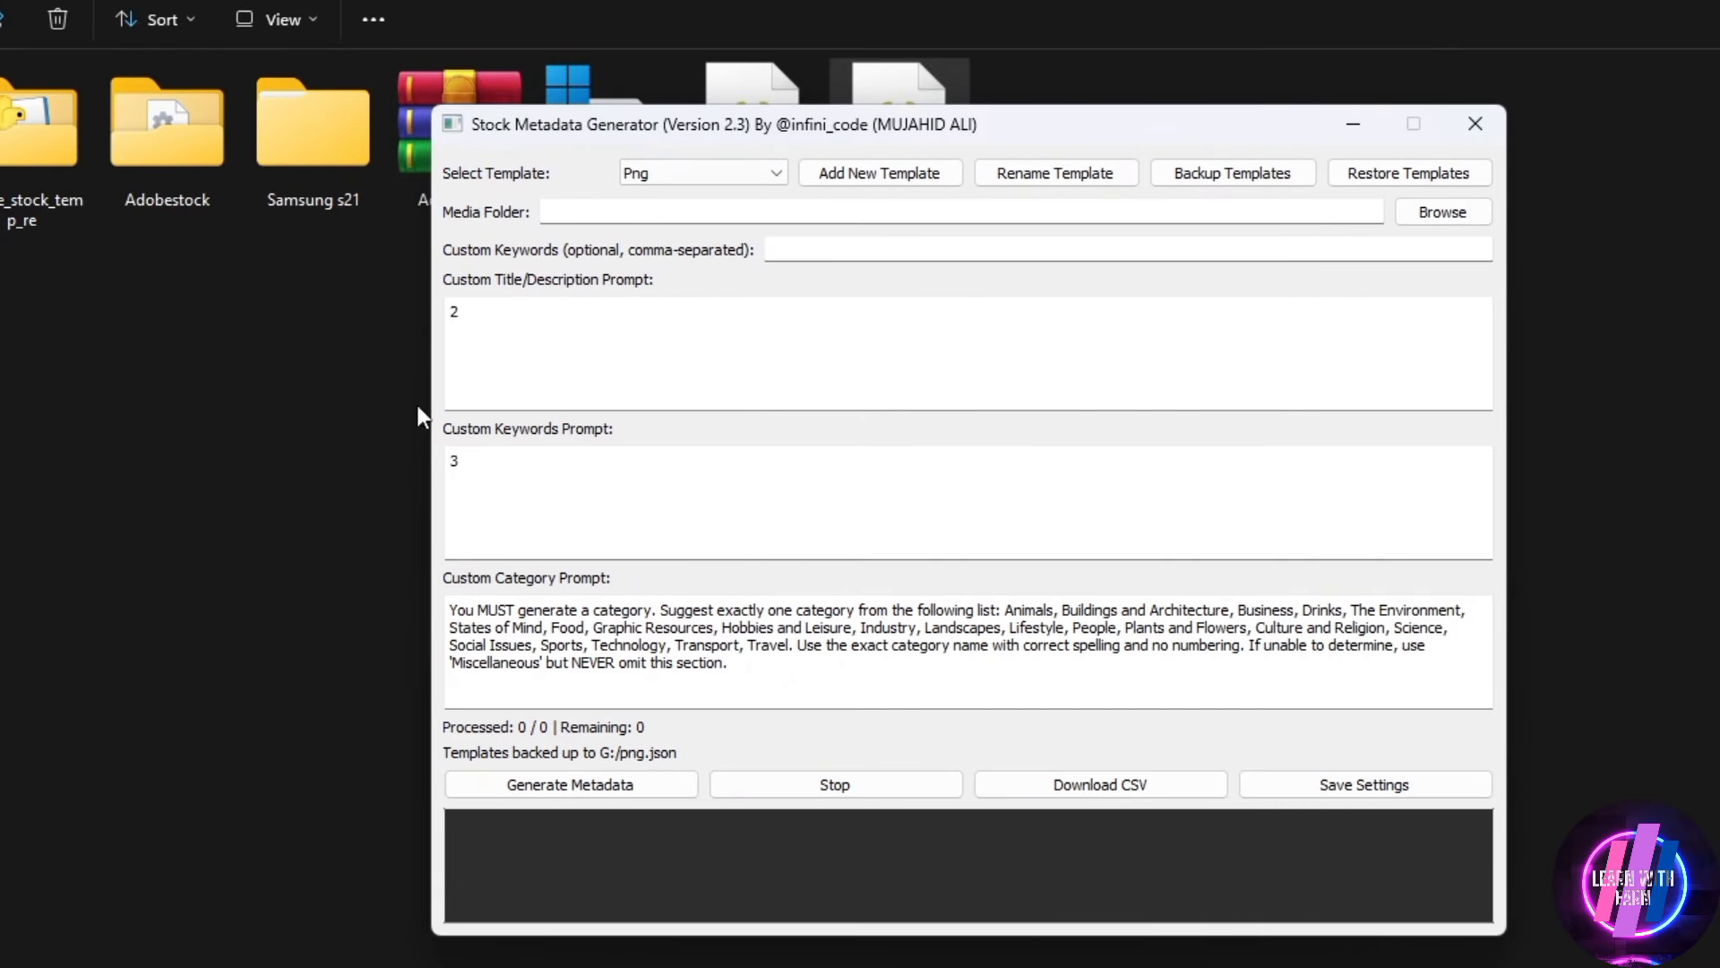
pyautogui.moveTo(432, 431); pyautogui.dragTo(348, 446)
pyautogui.moveTo(623, 106); pyautogui.dragTo(625, 6)
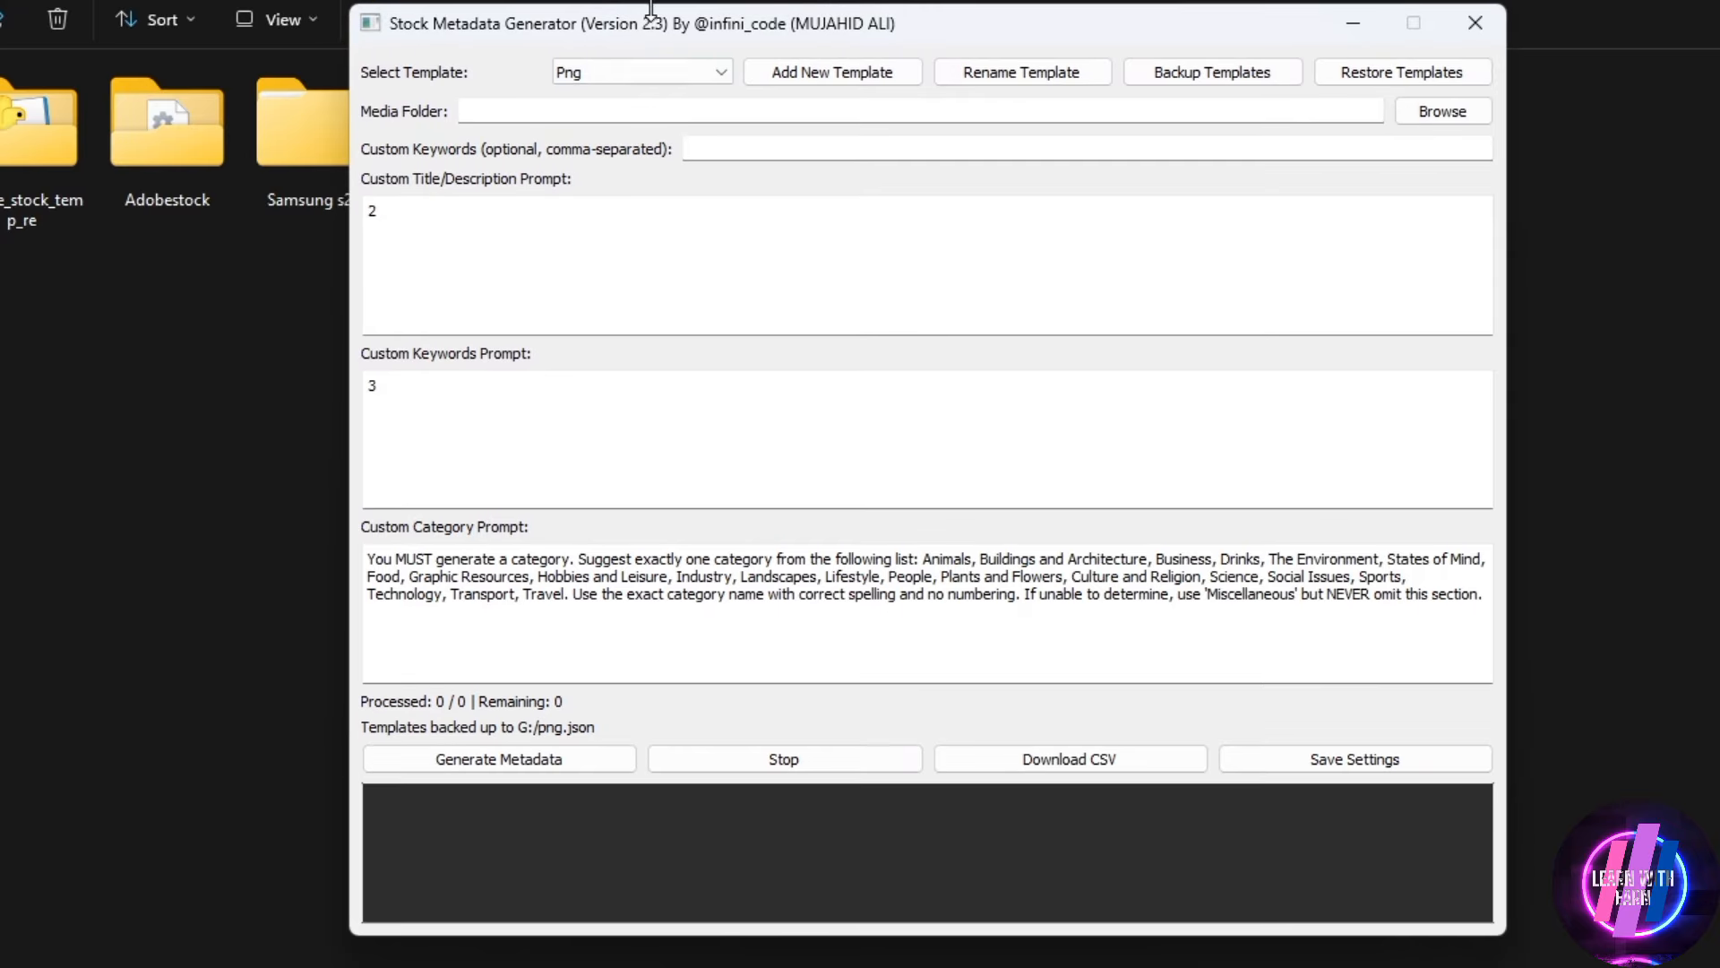
# Look through the template list, close it, and move the generator window down to reveal the backup files
pyautogui.click(636, 74)
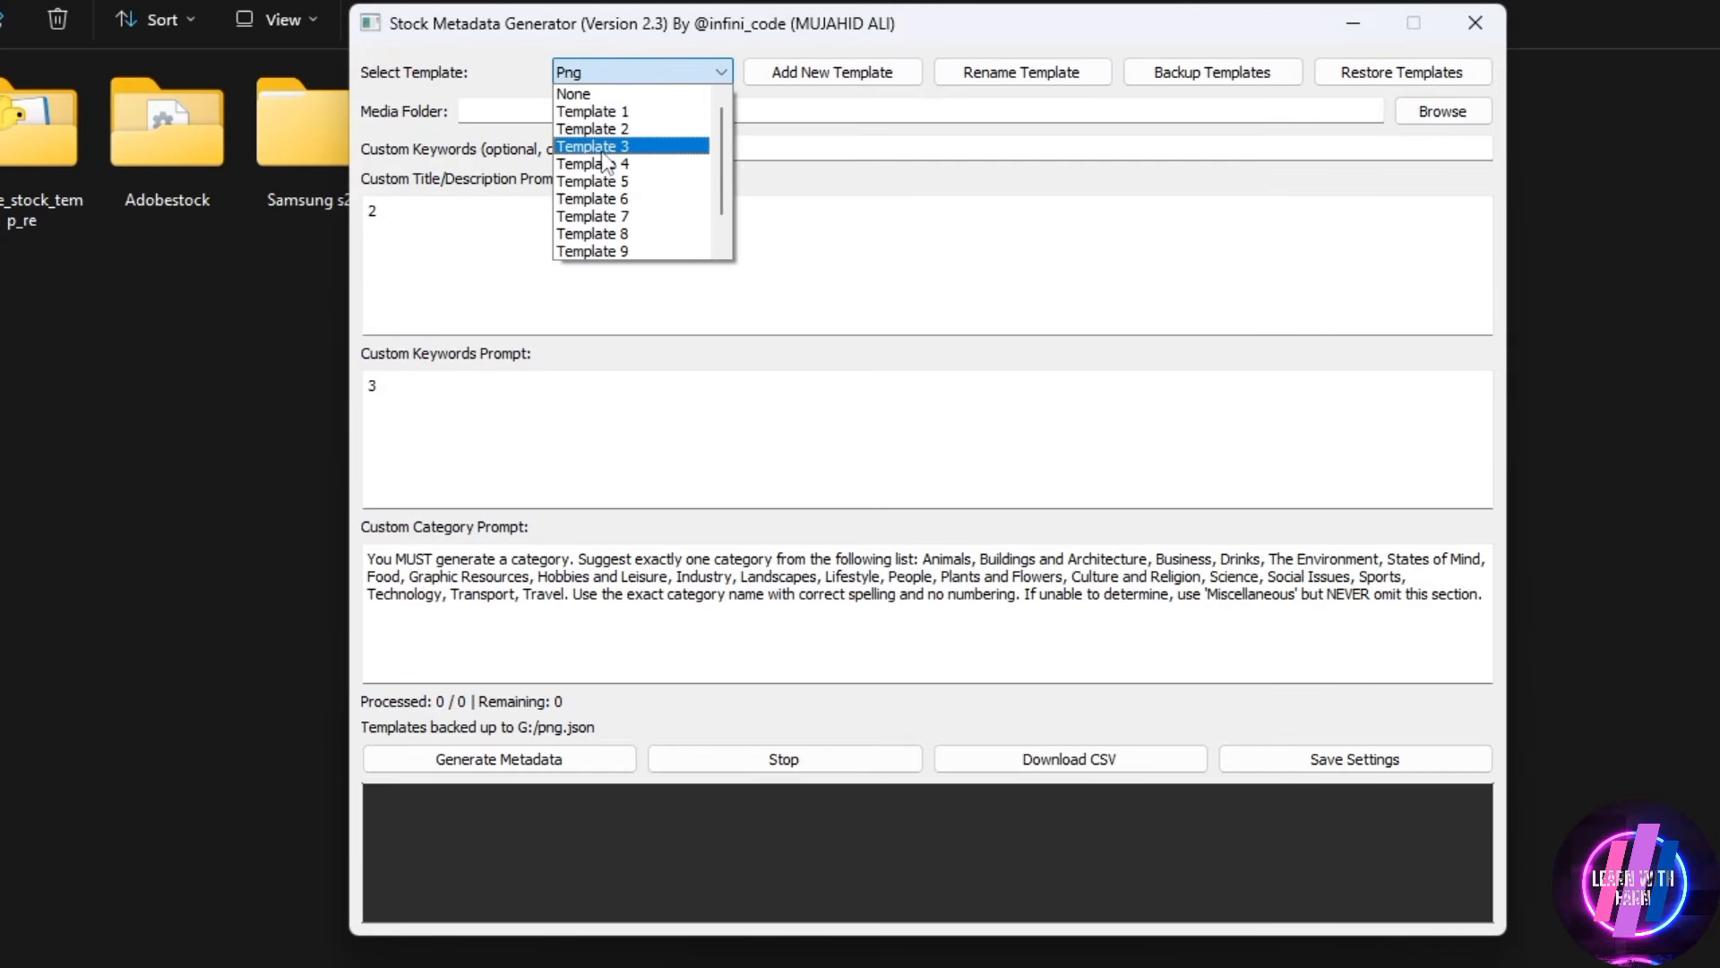
pyautogui.scroll(-1, 616, 246)
pyautogui.click(681, 47)
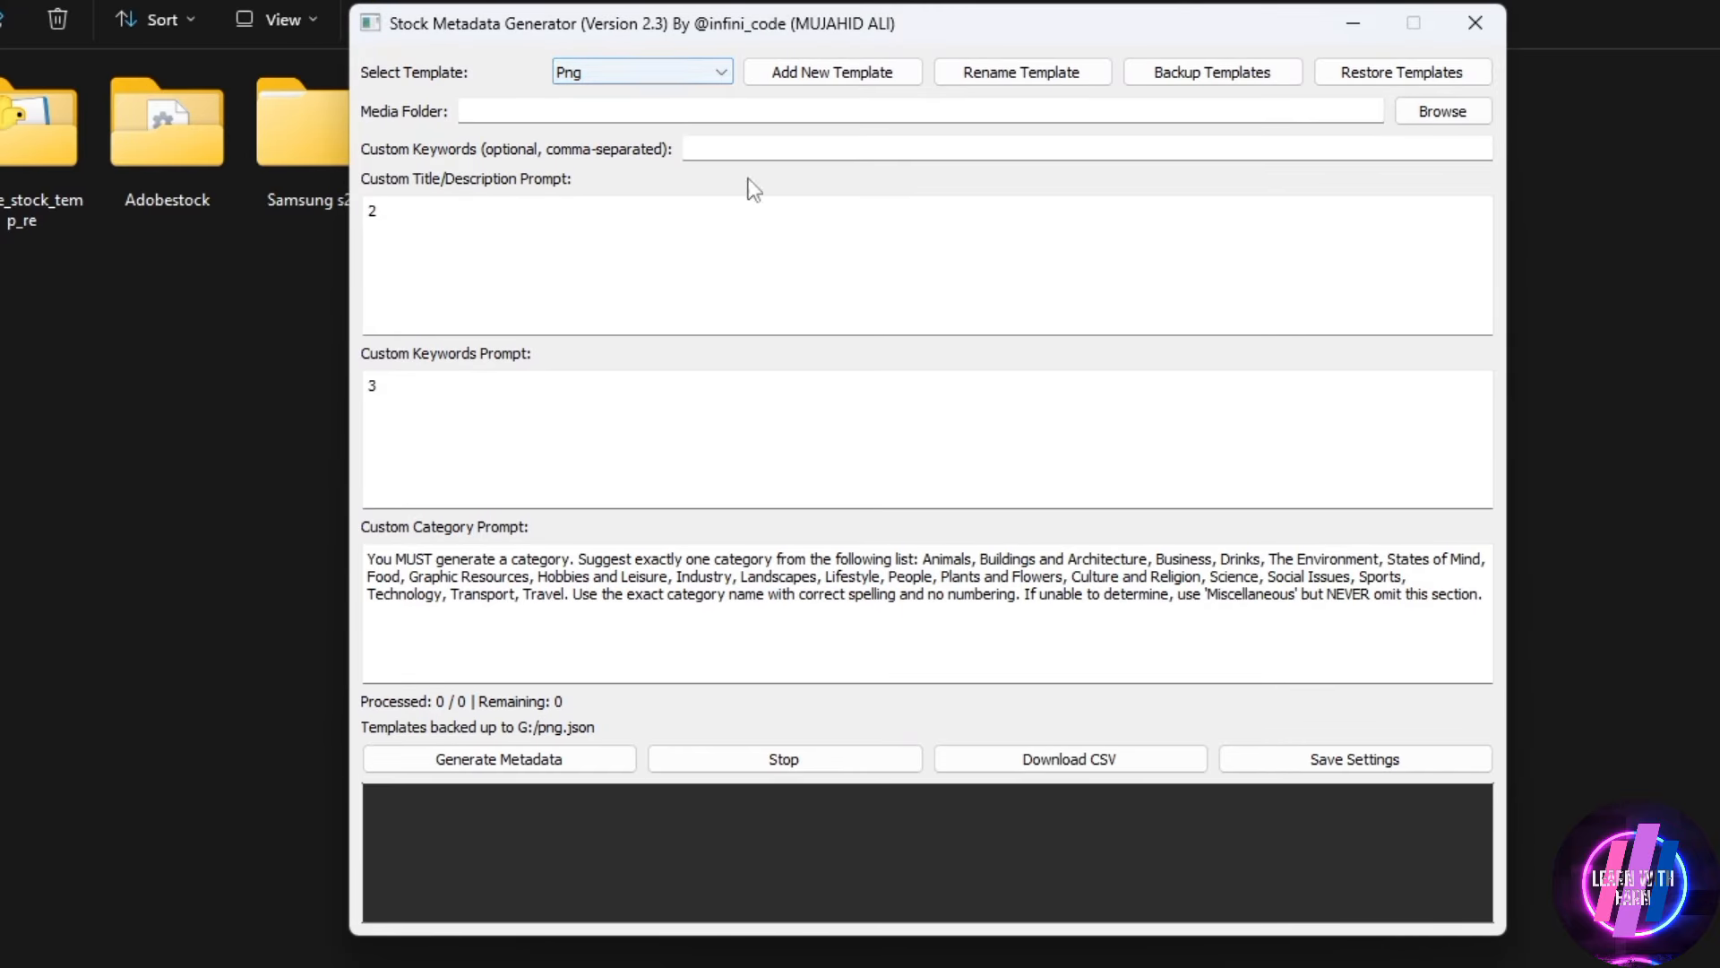
pyautogui.moveTo(703, 51); pyautogui.dragTo(898, 468)
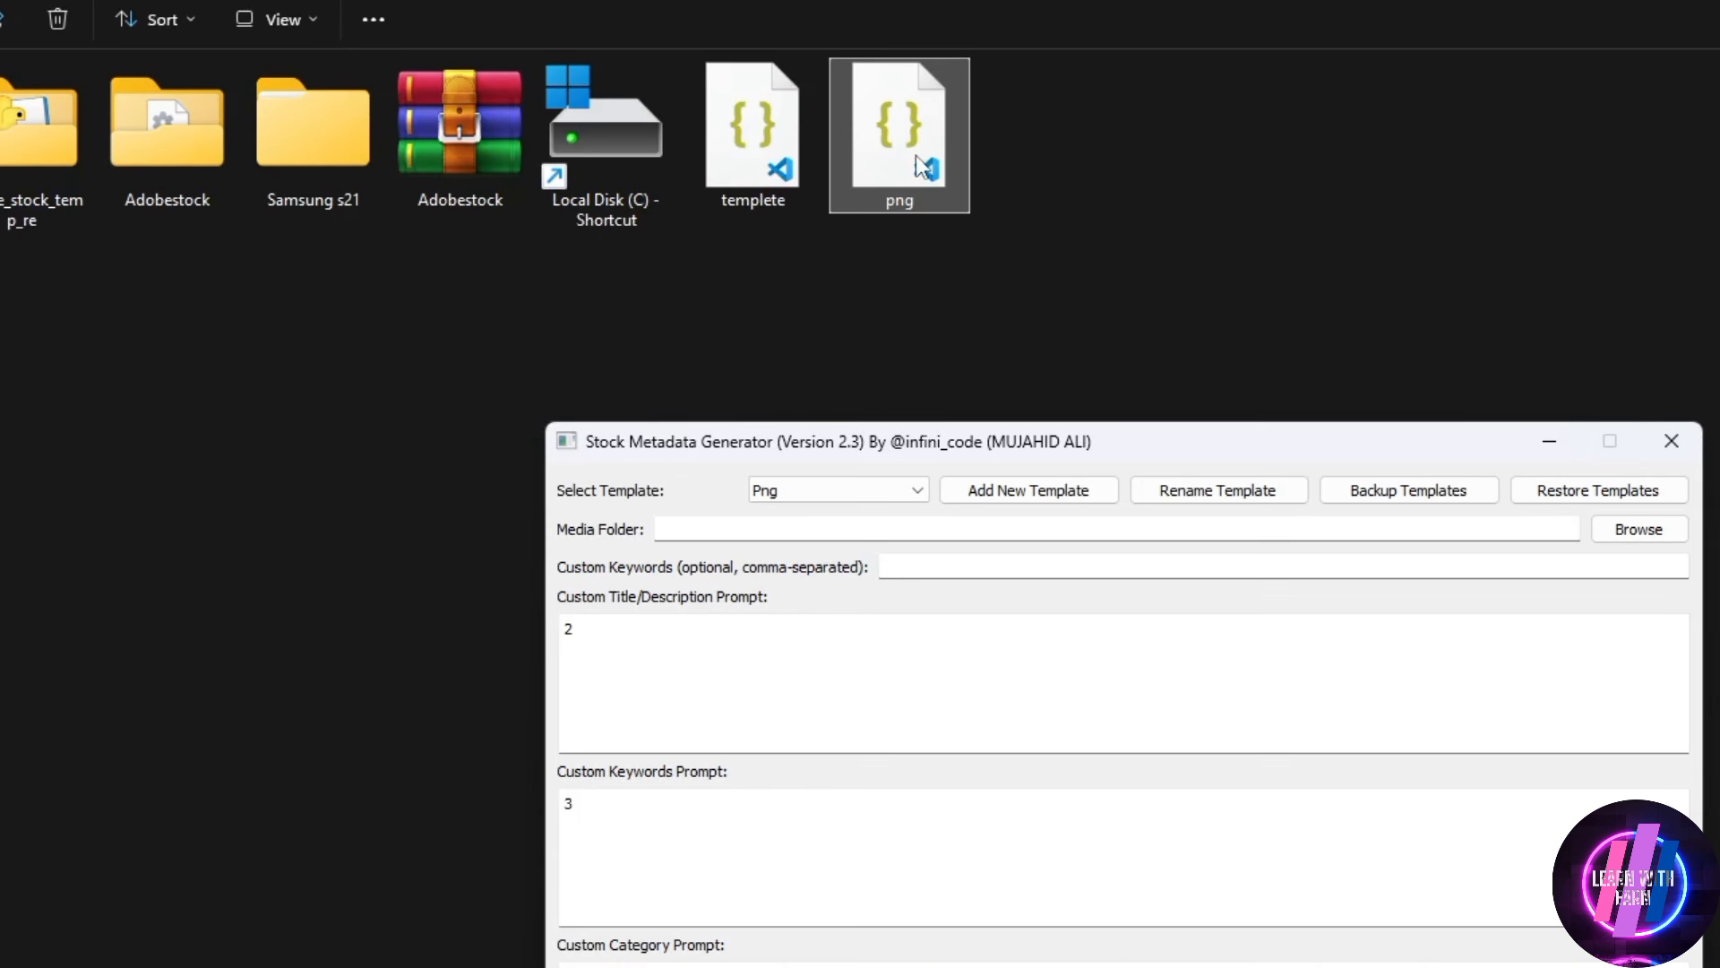
# Save another new template named 2 and open a blank form for one more template
pyautogui.click(828, 492)
pyautogui.click(1035, 491)
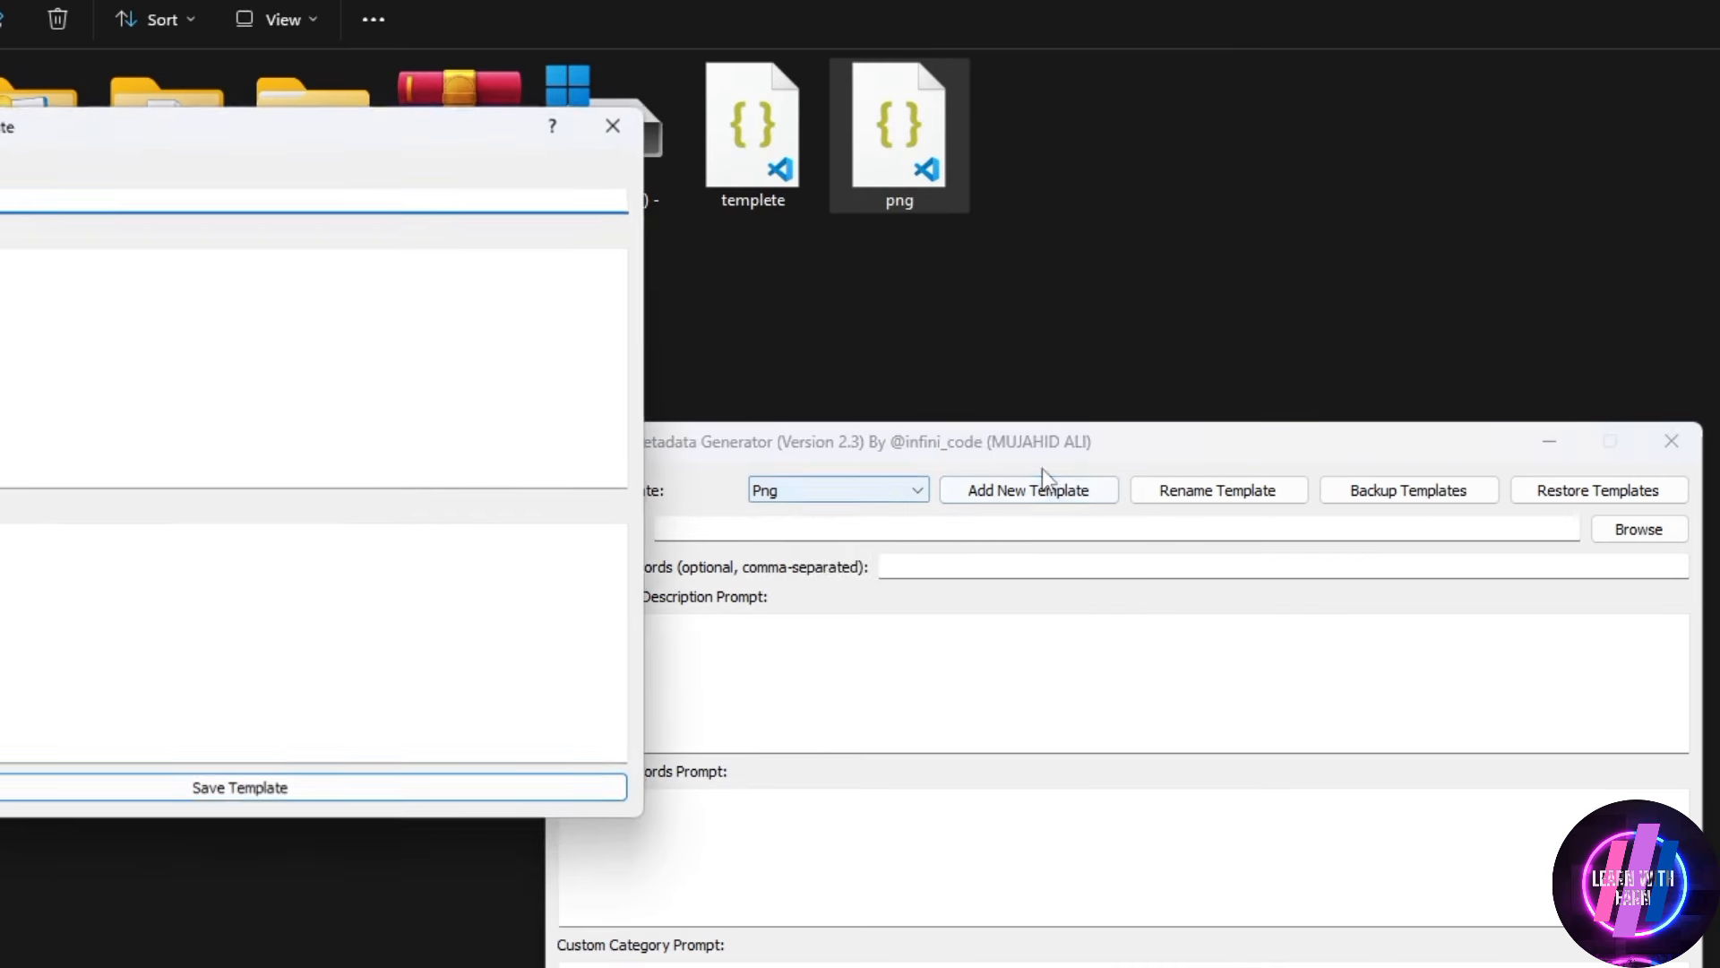
pyautogui.click(80, 320)
pyautogui.click(73, 619)
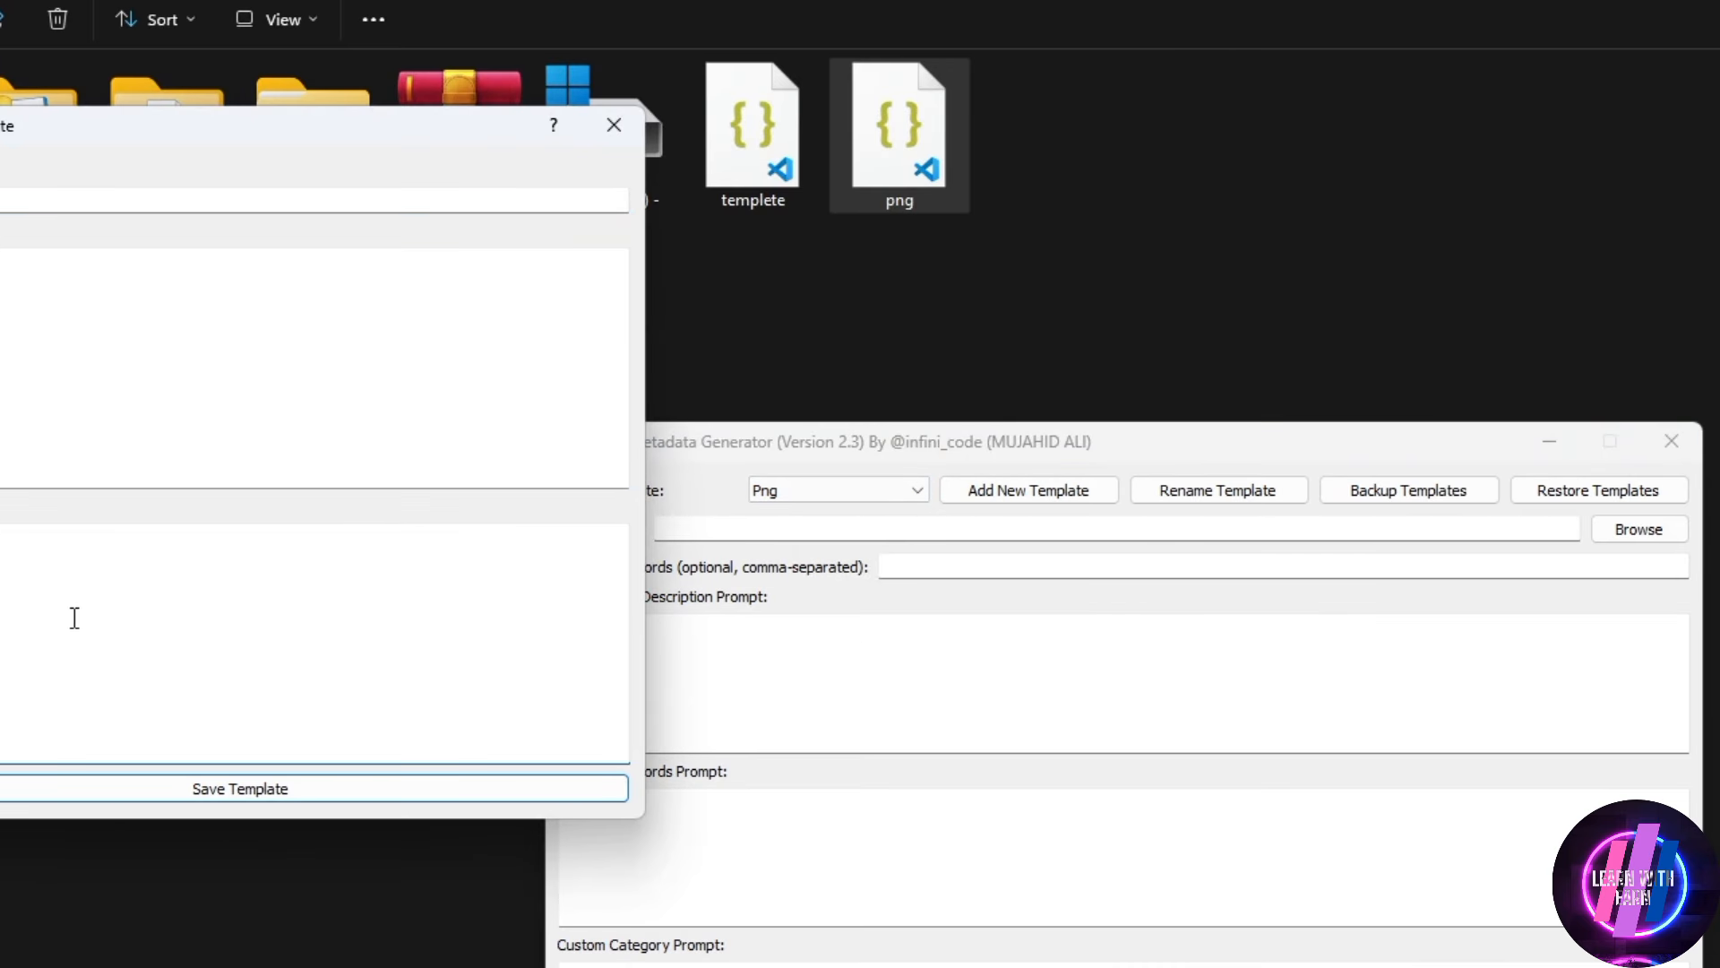
pyautogui.click(92, 788)
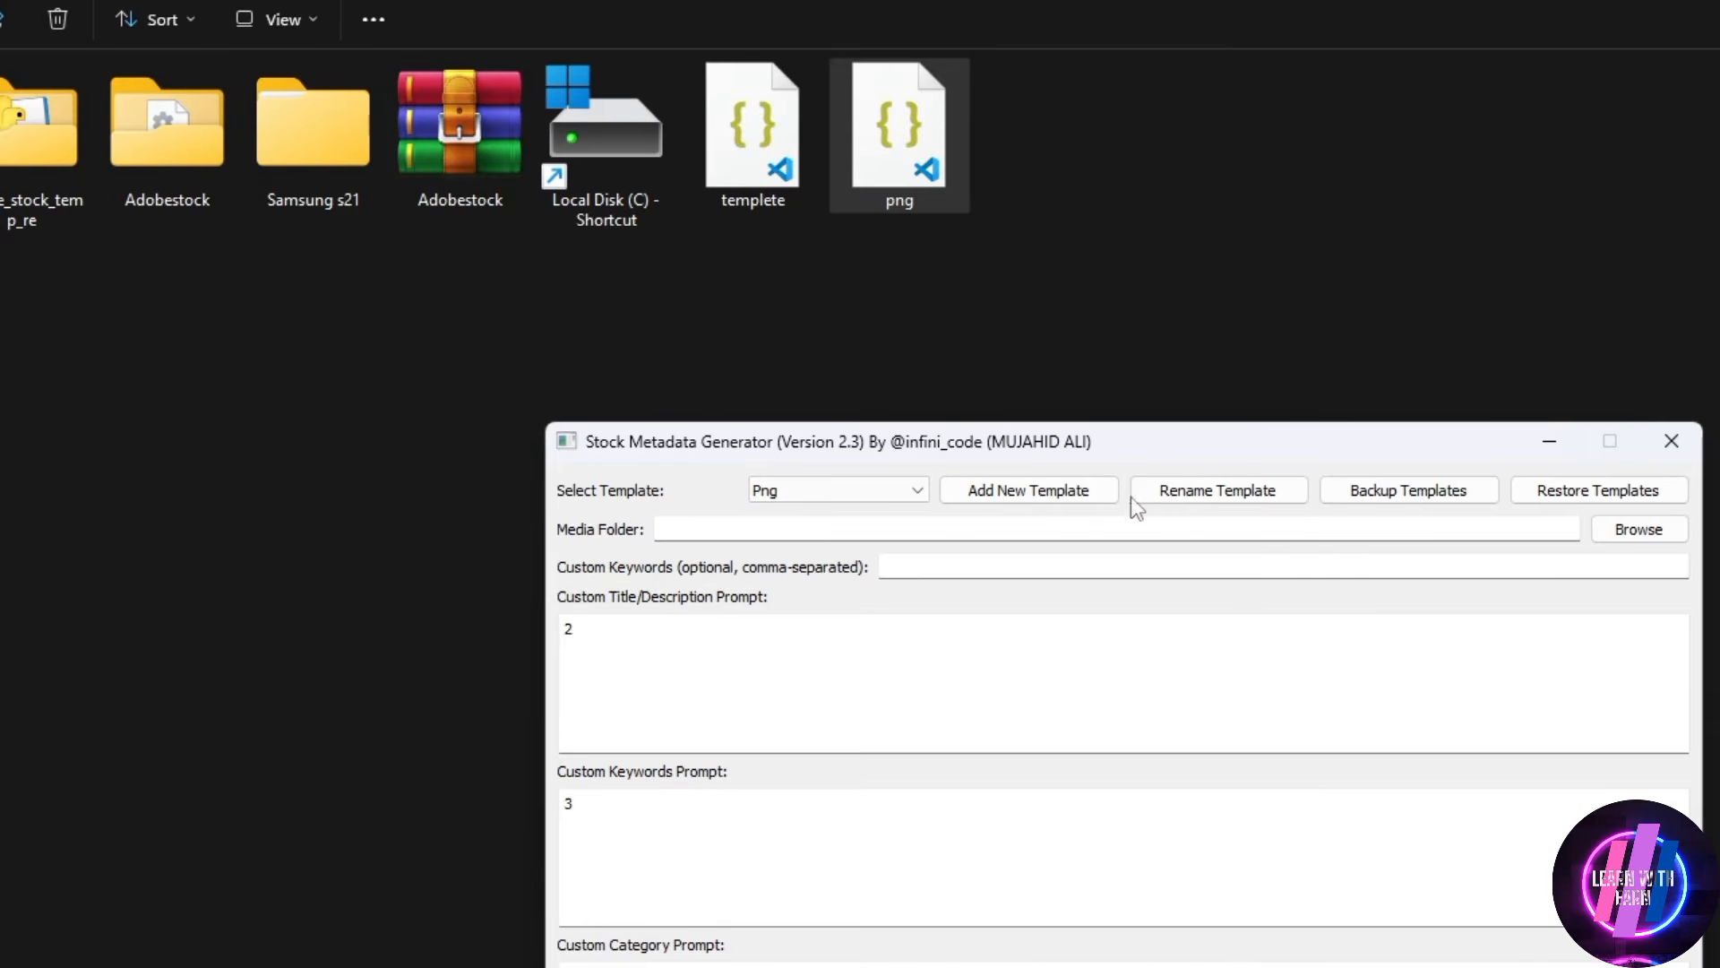
pyautogui.click(921, 495)
pyautogui.click(921, 527)
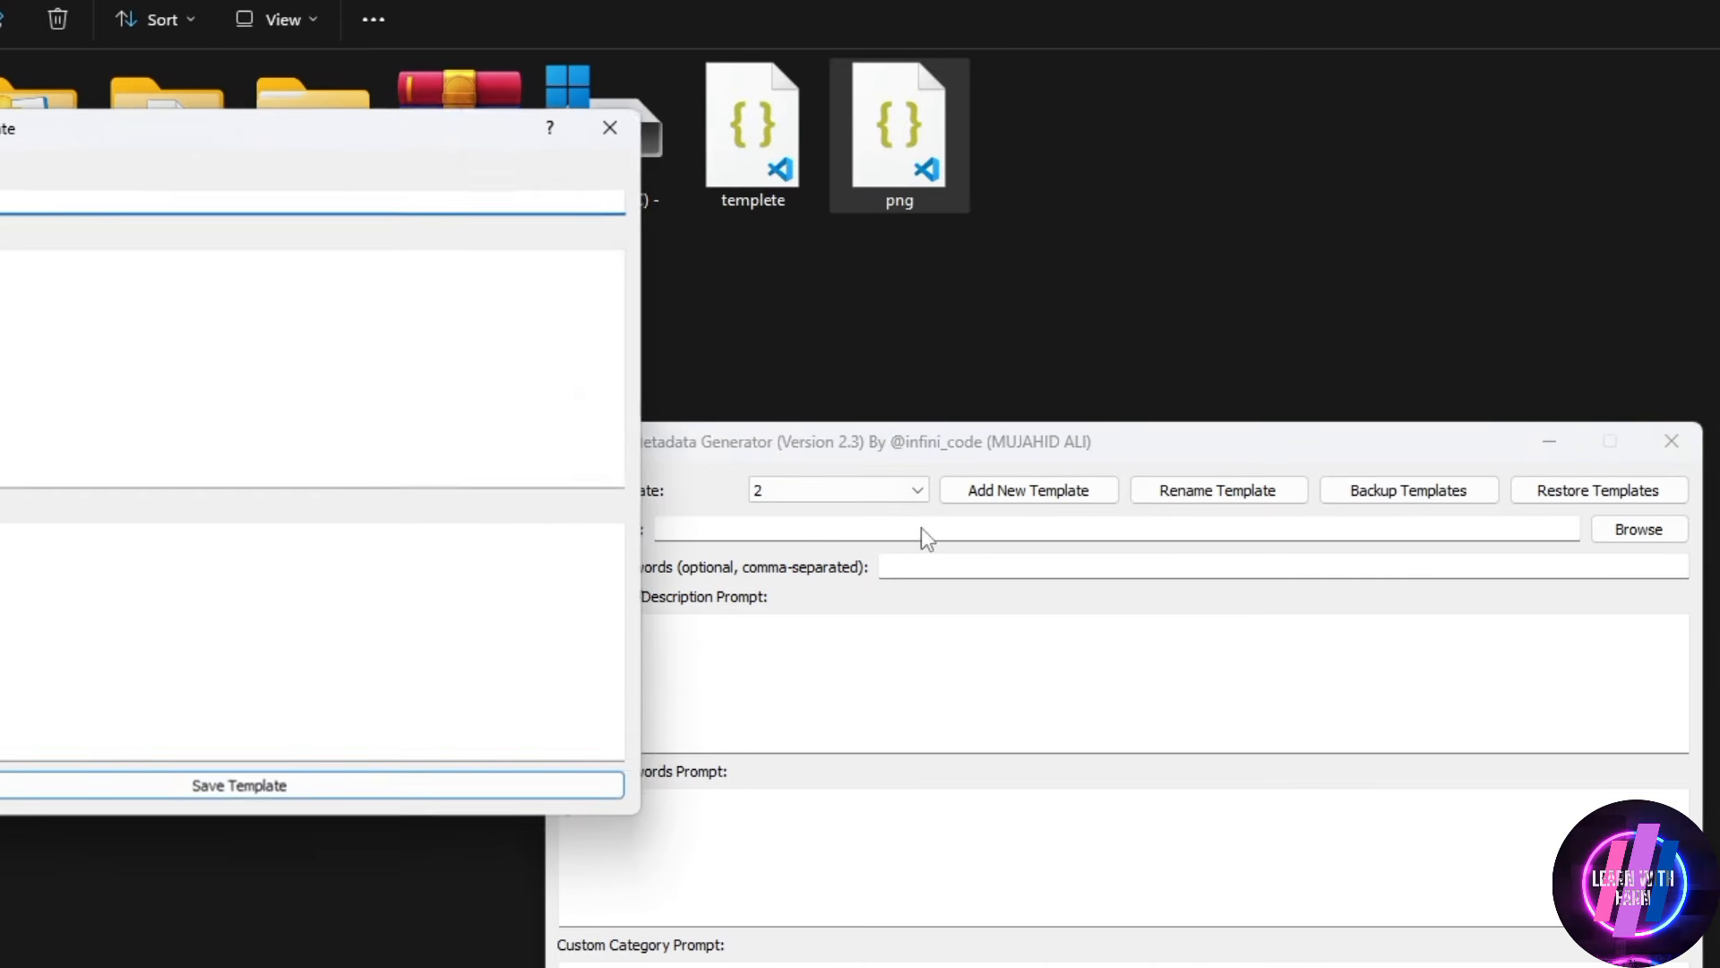